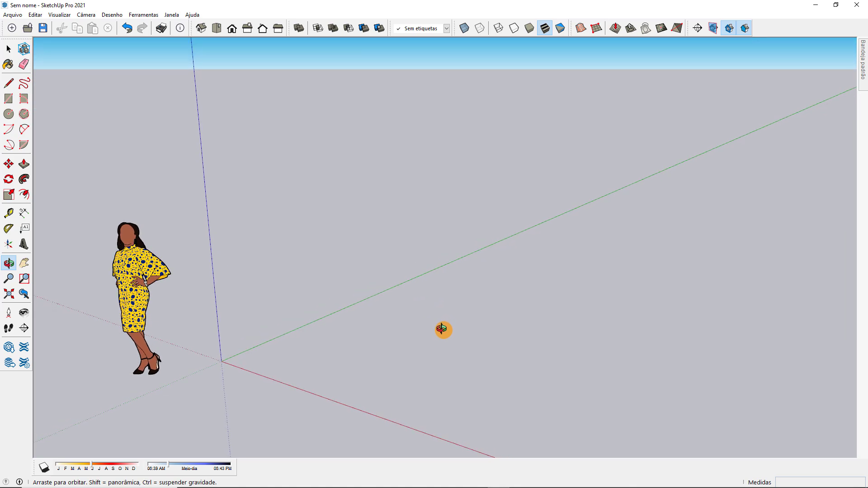
Draw a 10 m line parallel to the red axis on the ground, to the right of the green axis
key(space)
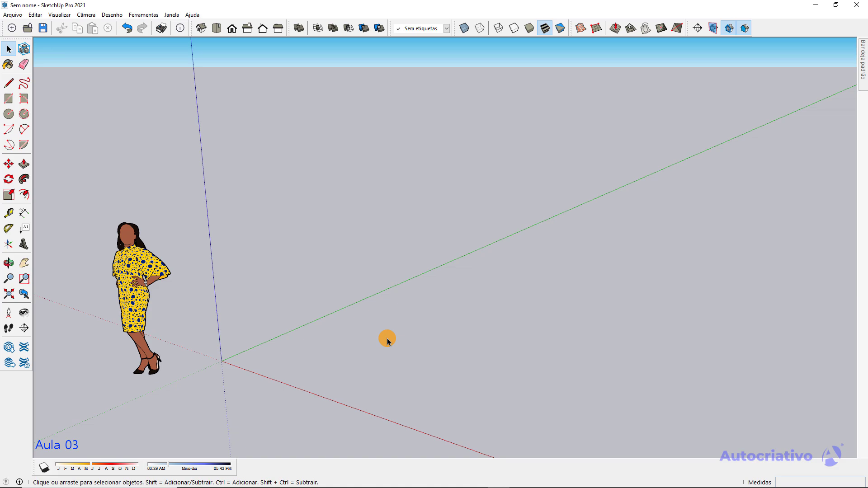
middle_drag(387, 342, 343, 360)
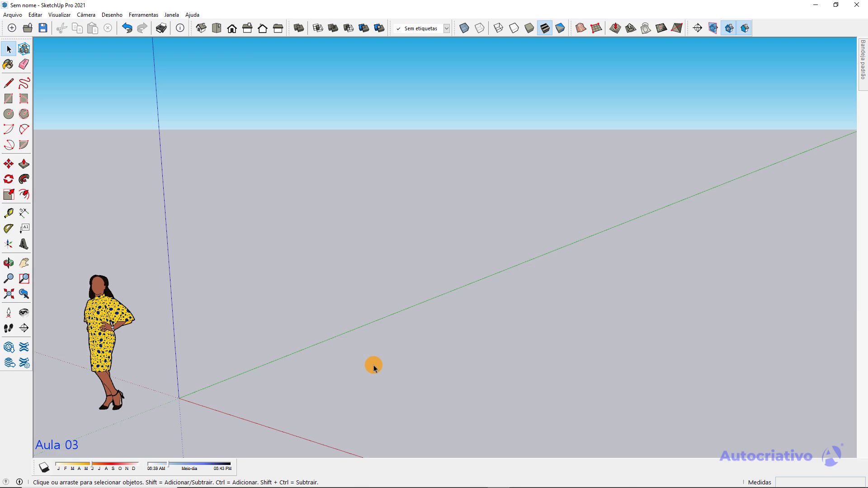
middle_drag(372, 362, 258, 276)
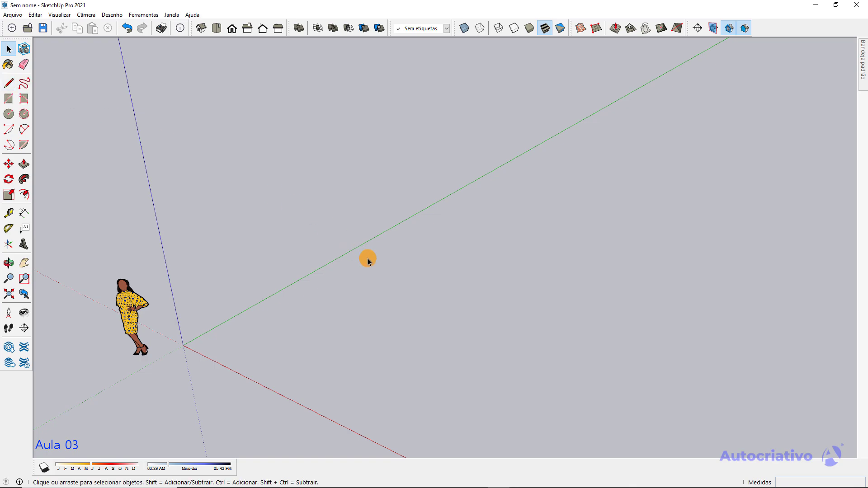
key(l)
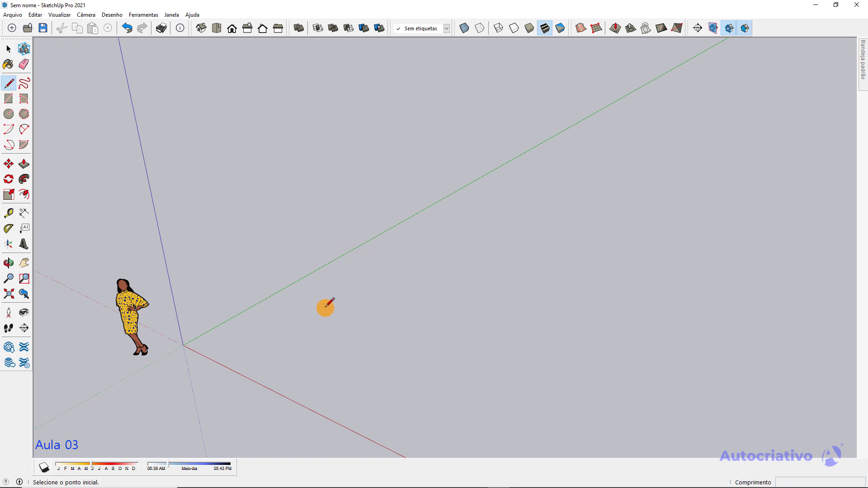
middle_drag(325, 307, 306, 330)
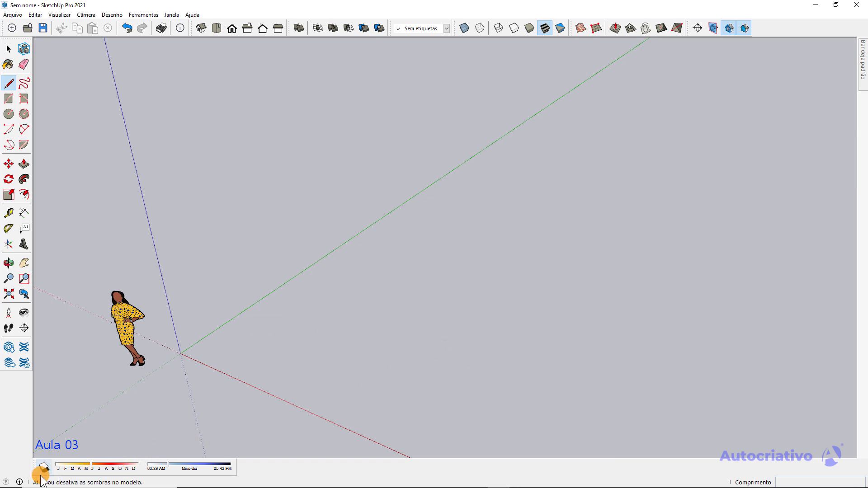
scroll(288, 308, up, 1)
click(288, 308)
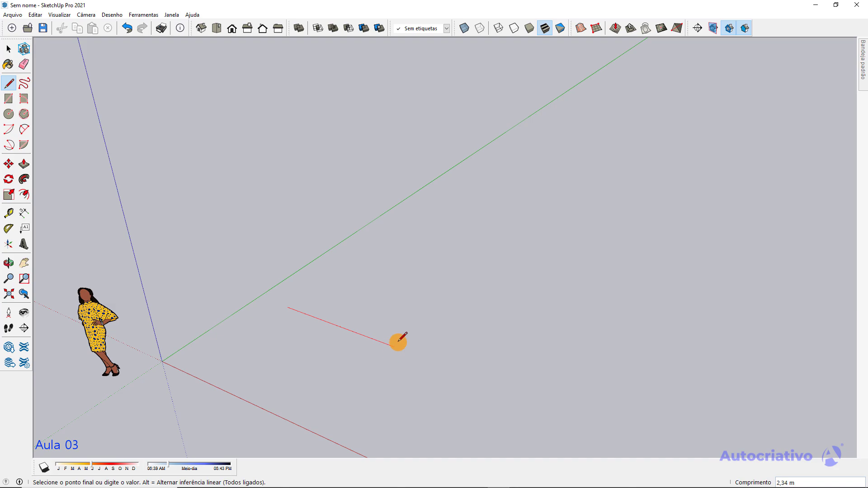
middle_drag(398, 342, 285, 284)
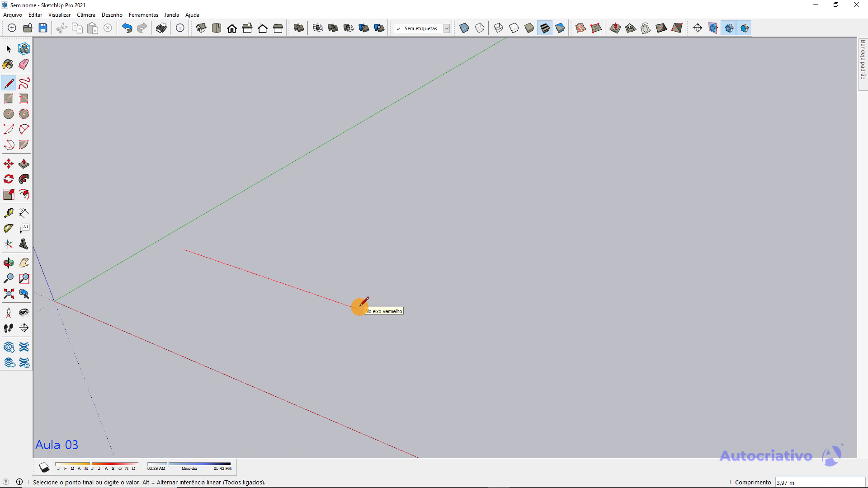
text(10)
key(Return)
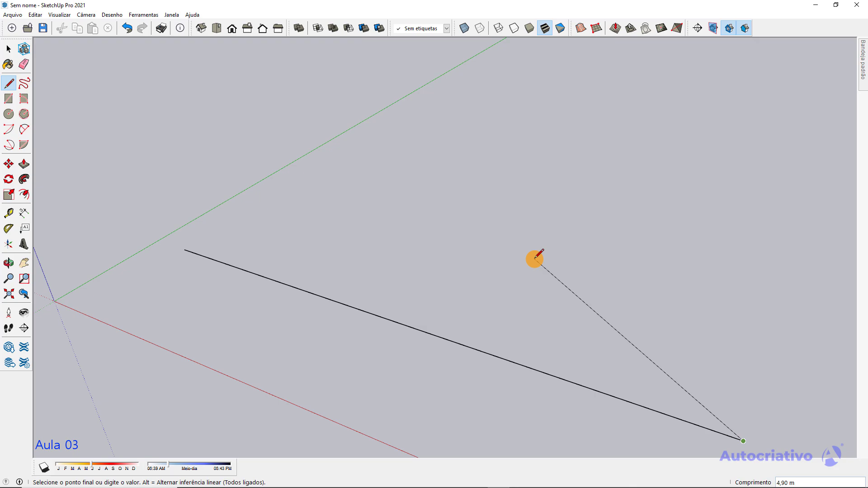
key(space)
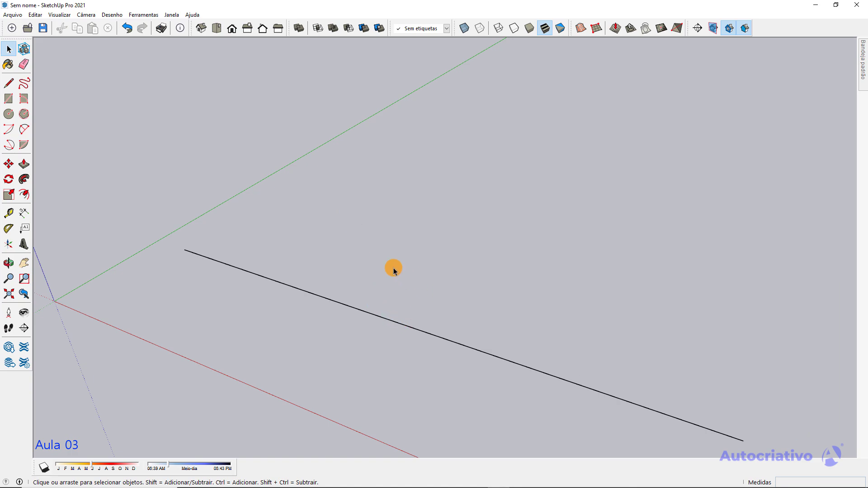
Draw a second 10 m line along the red axis direction, just behind the first line
key(l)
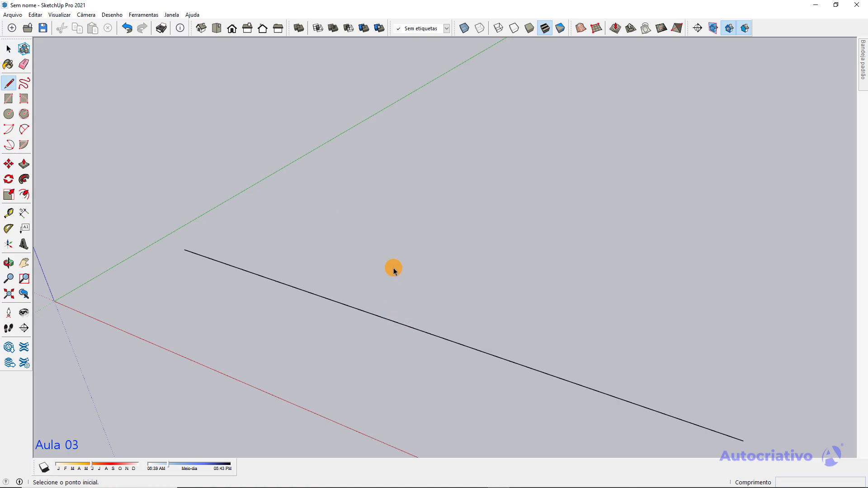
click(227, 223)
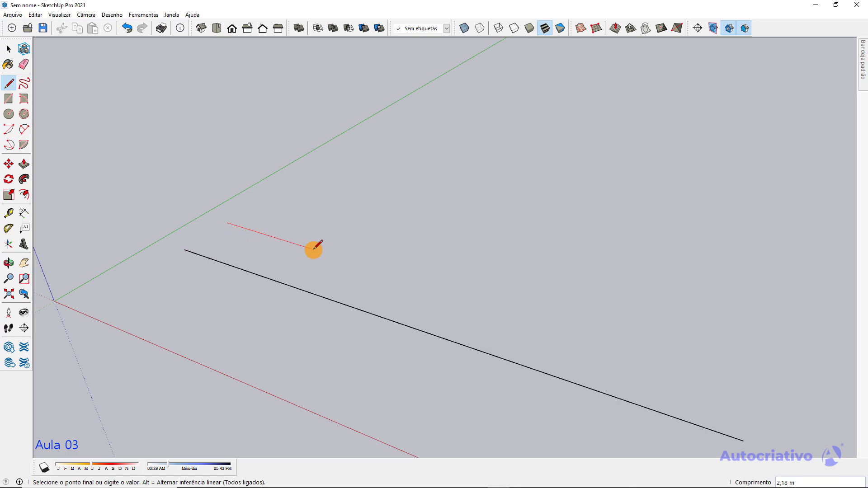
text(10)
key(Return)
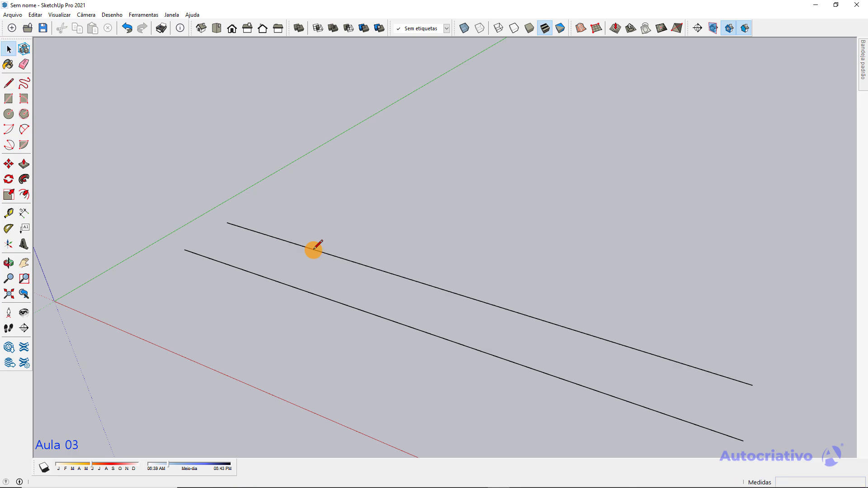
key(space)
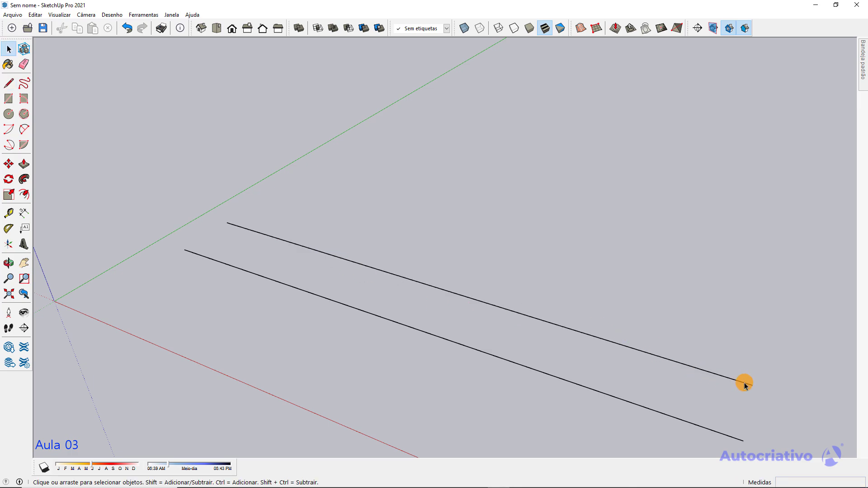
click(349, 249)
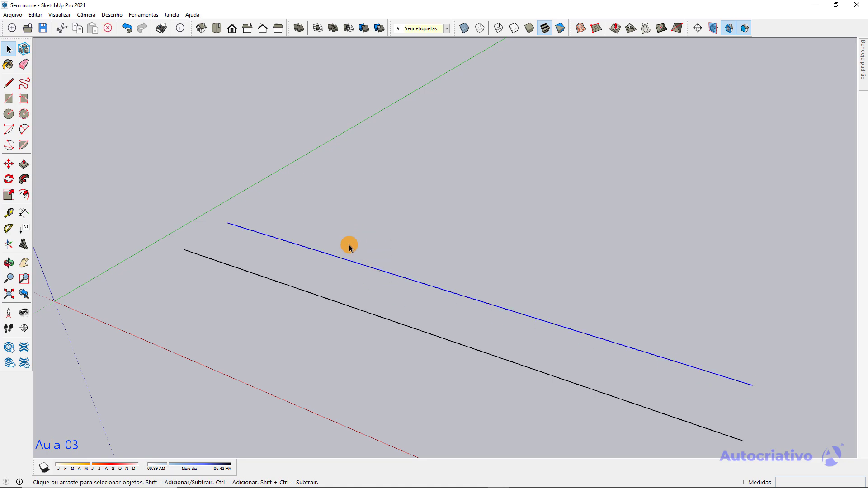
click(384, 227)
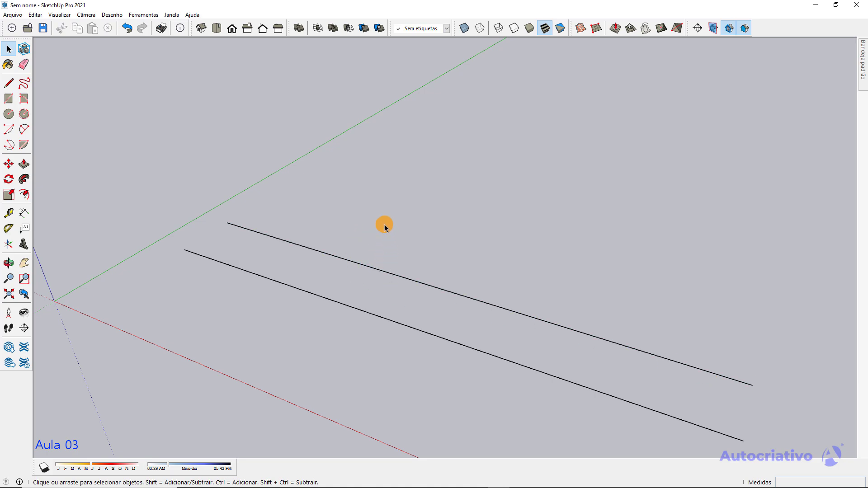
Draw a third line about 2.60 m long in the red axis direction, behind the two 10 m lines
middle_drag(395, 223, 370, 210)
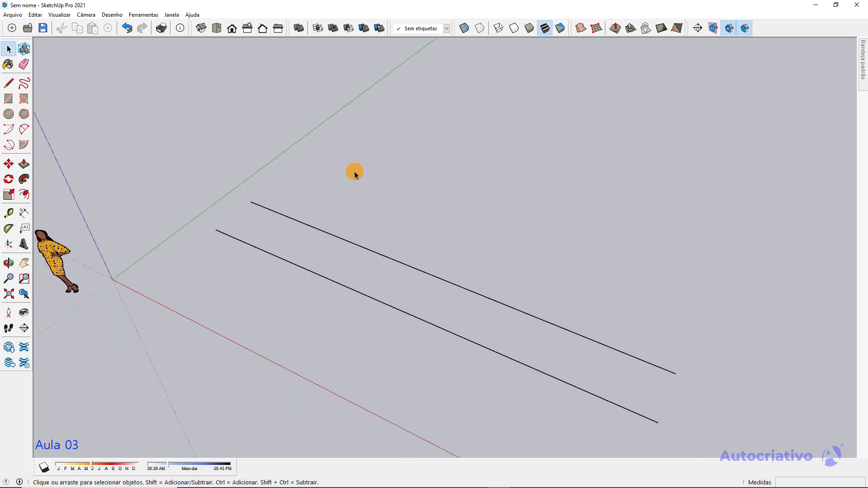
key(l)
scroll(355, 171, down, 2)
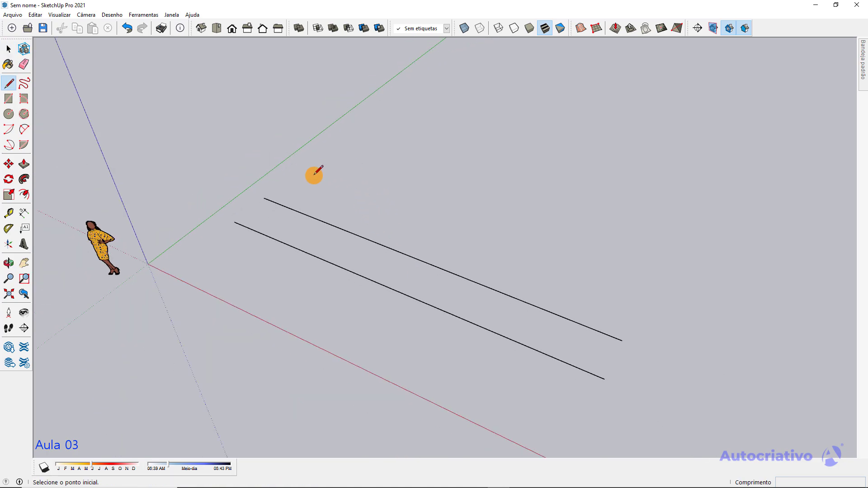
scroll(262, 193, up, 3)
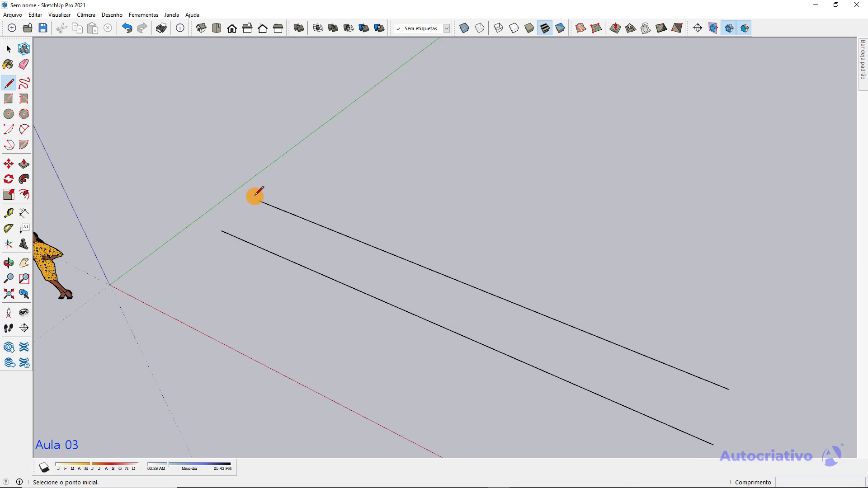
click(296, 171)
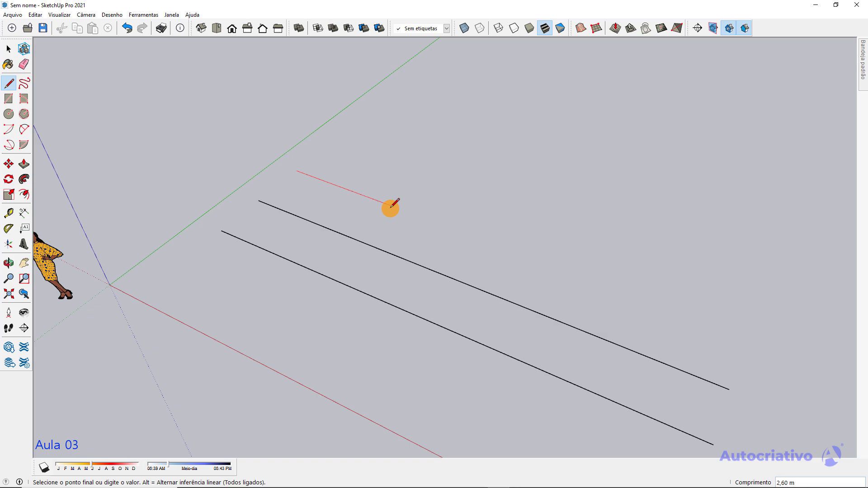
click(390, 205)
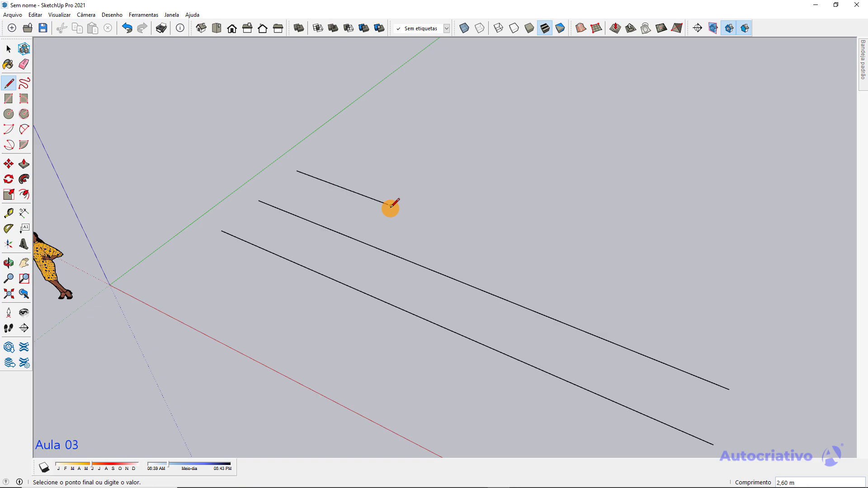
key(space)
Dimension the short third line between its endpoints, placing the dimension behind it
click(24, 213)
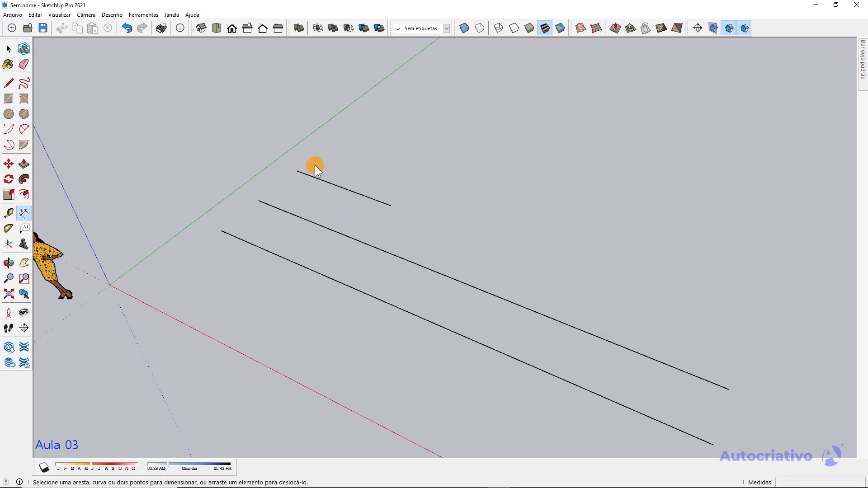
click(297, 170)
click(391, 206)
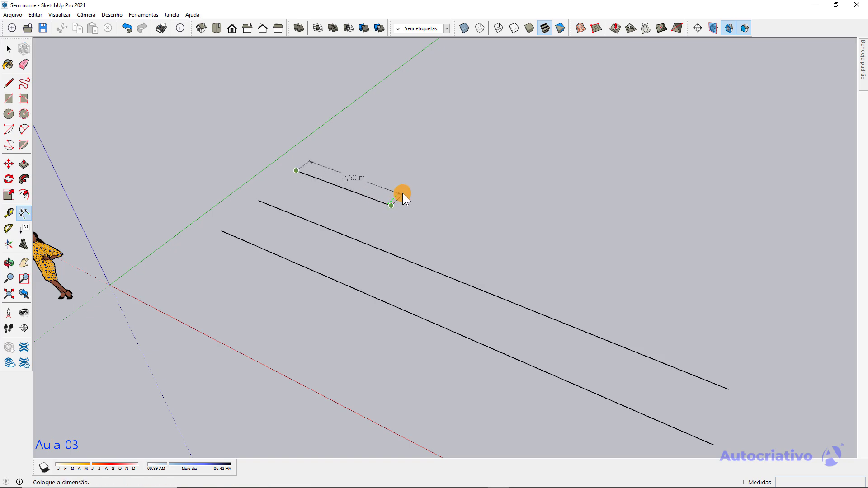
click(408, 188)
key(space)
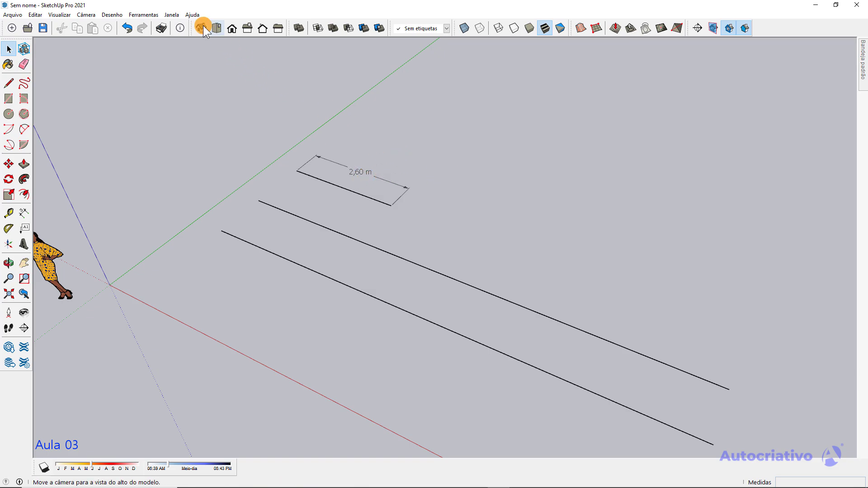
Examine the new-model templates and their units in the welcome window, and close it without choosing one
click(176, 14)
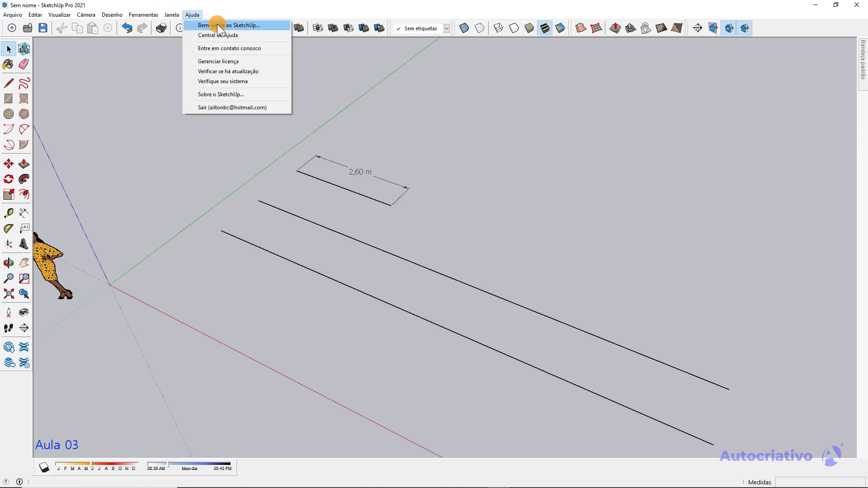
click(217, 25)
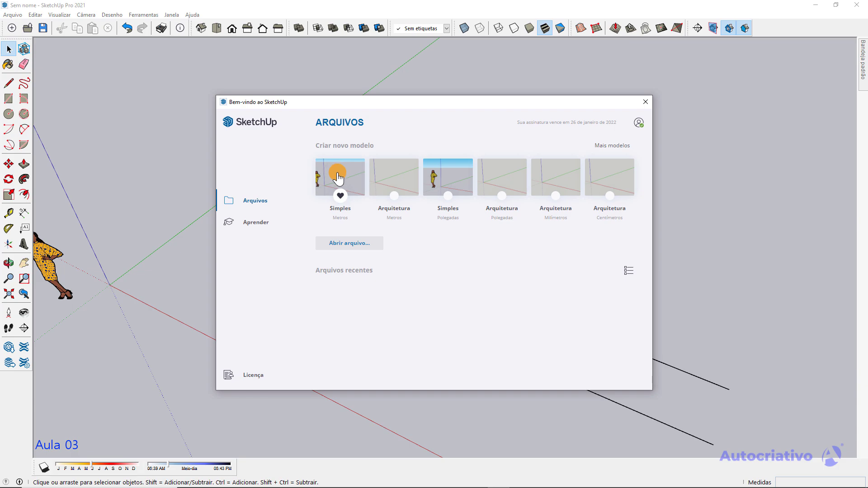
click(646, 102)
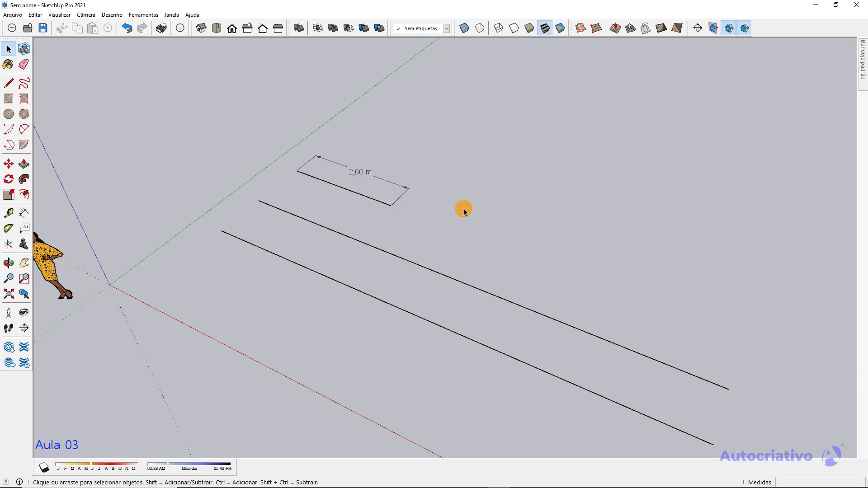
click(171, 15)
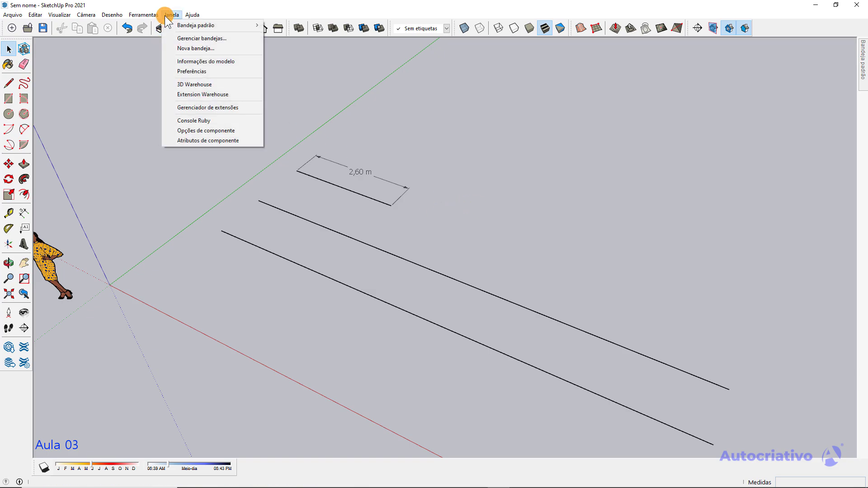
click(199, 71)
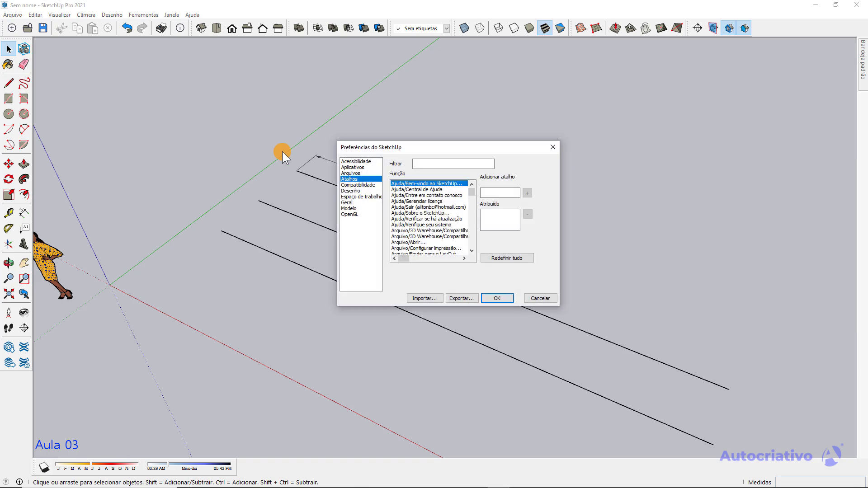
click(548, 301)
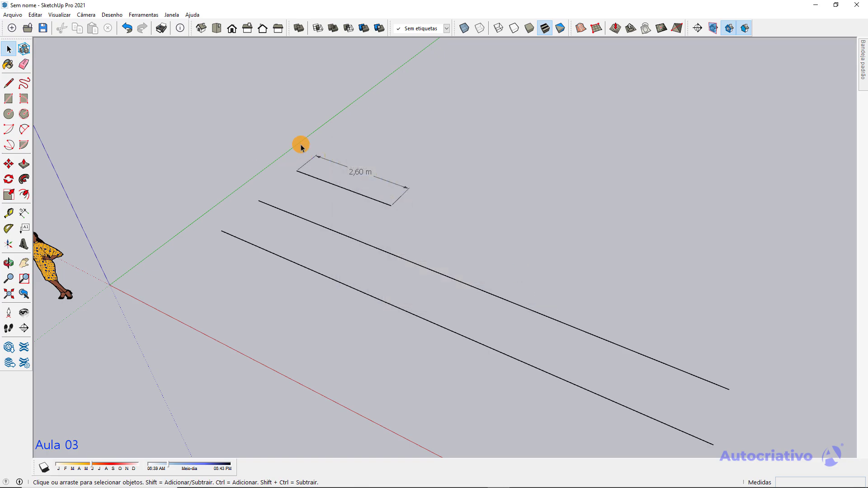
Examine the model's unit settings in the model information, including length precision and the angle snapping choices
click(171, 15)
click(203, 61)
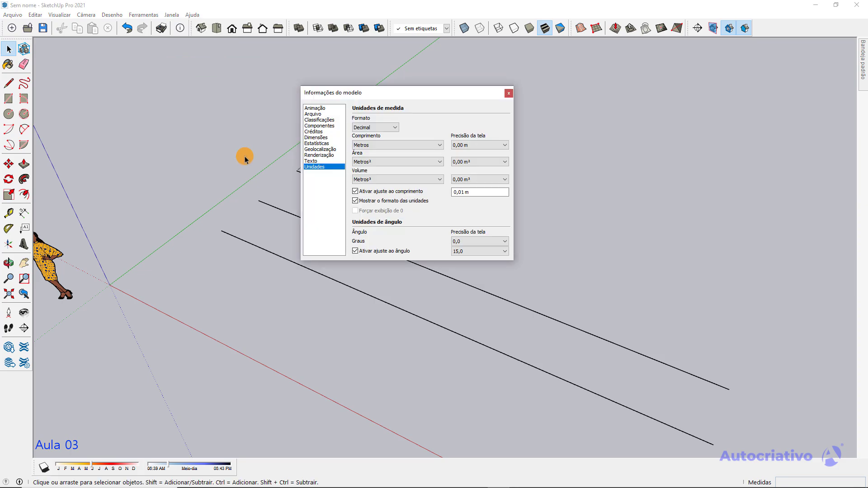
drag(411, 93, 543, 117)
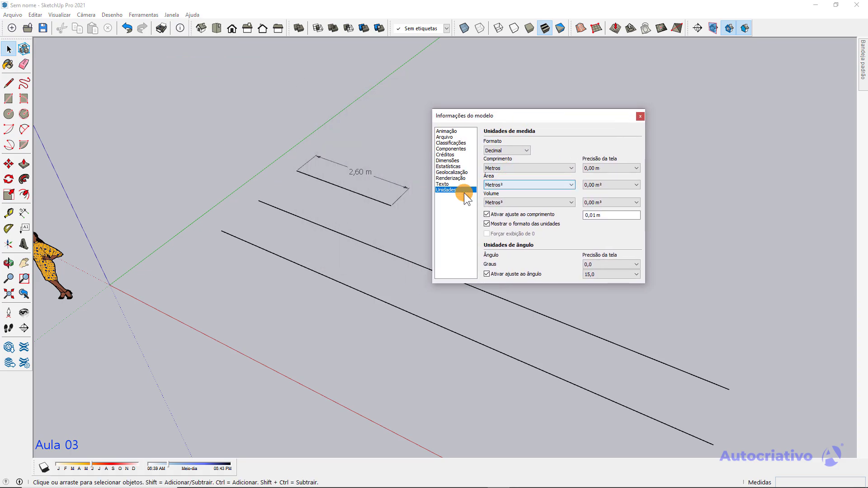
click(443, 184)
click(448, 190)
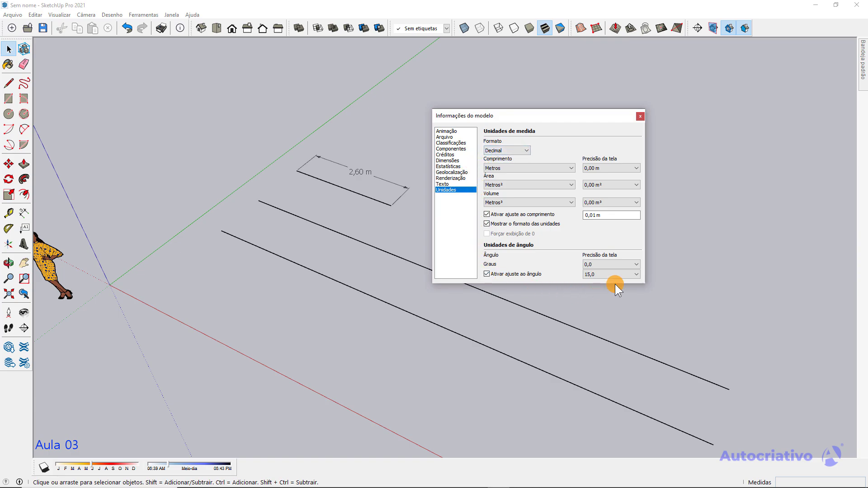
mouse_move(535, 116)
mouse_down()
mouse_move(547, 79)
mouse_move(522, 113)
mouse_up()
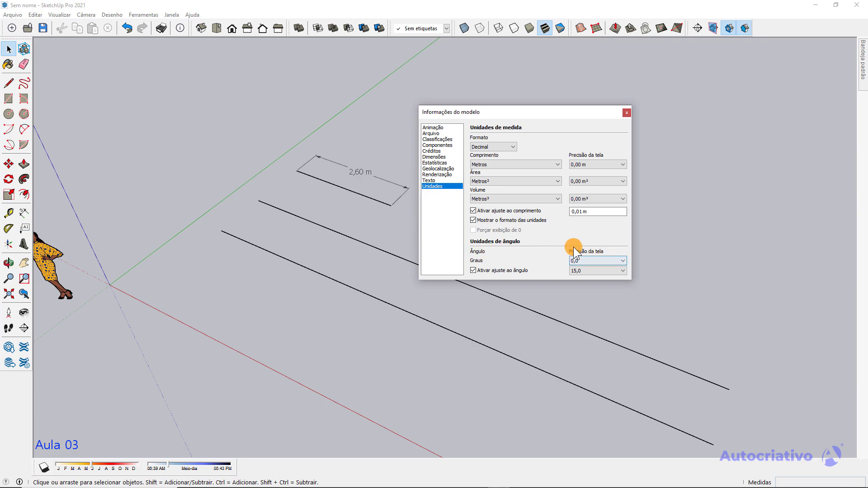
click(595, 270)
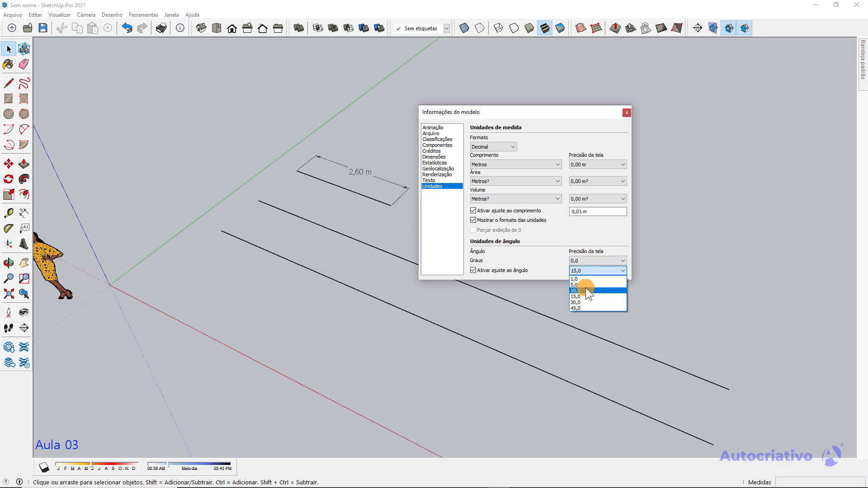
click(533, 253)
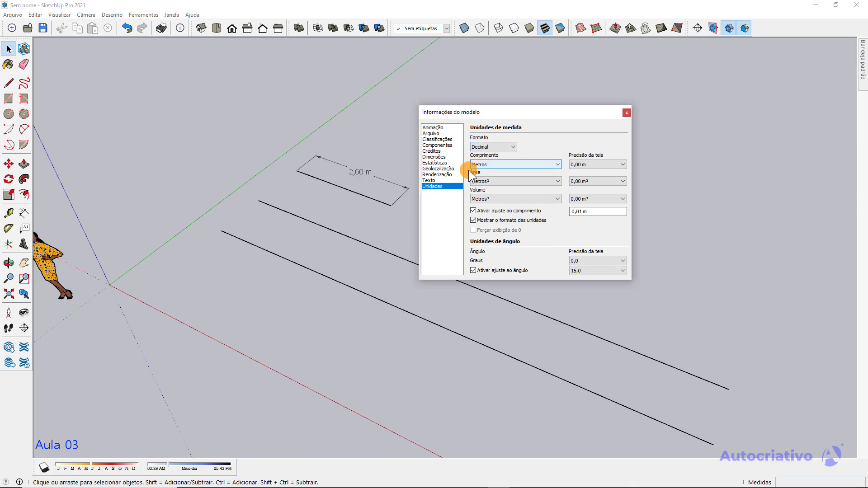
Close the model information and draw a line of length 1 along the red axis, in line with and beyond the 2.60 m line
click(626, 113)
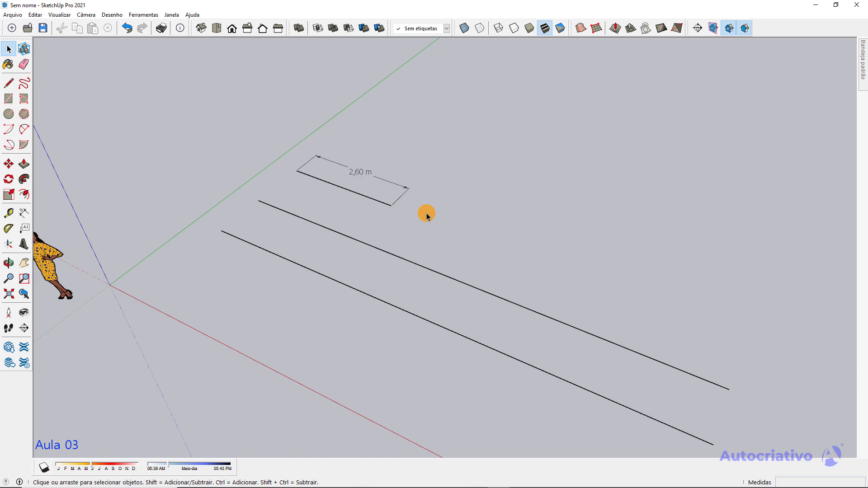
key(l)
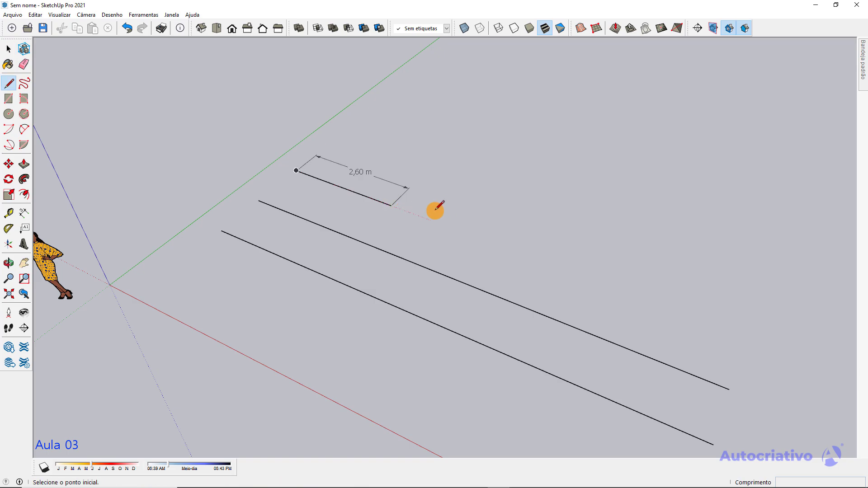
click(417, 216)
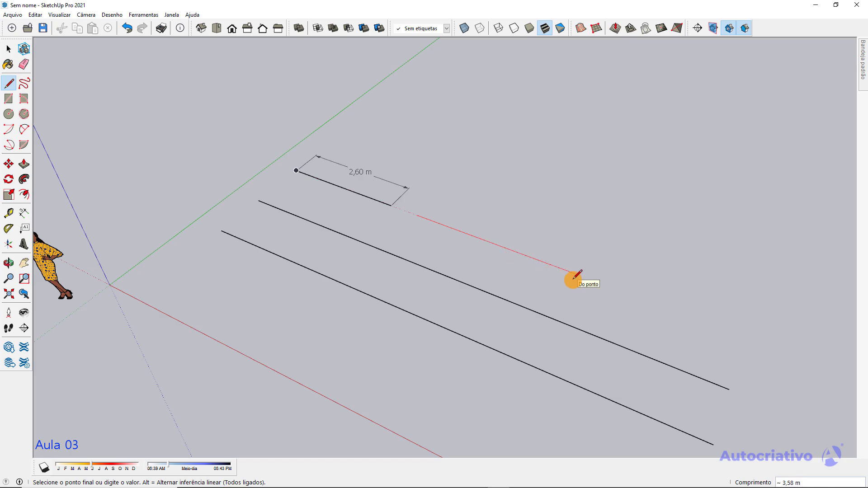
text(1)
key(Return)
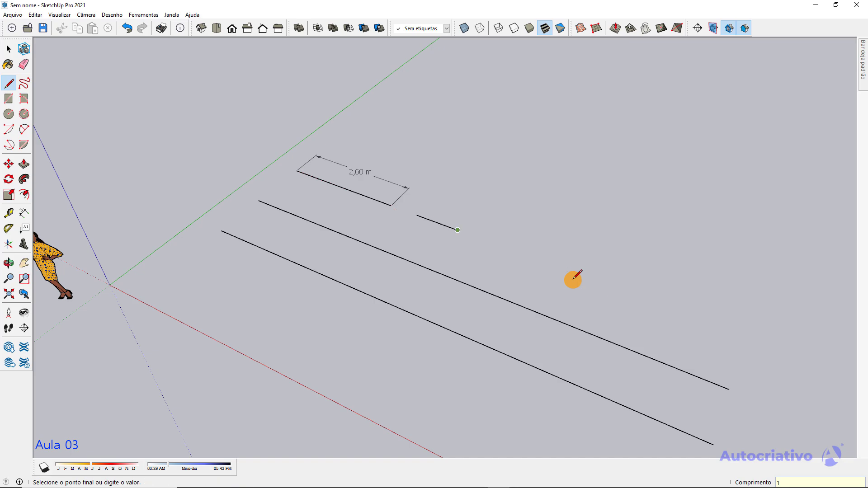
key(space)
Draw a second short line parallel to the red axis, behind the previous one, with the length given as 1m
key(l)
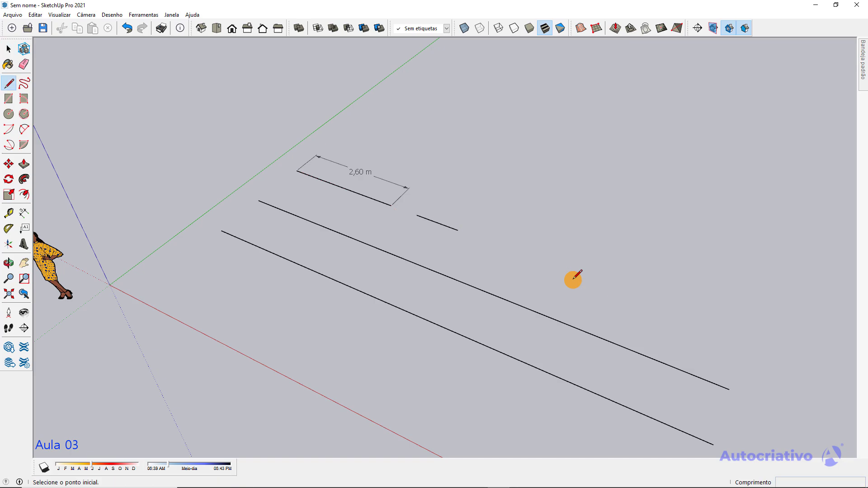
scroll(531, 271, up, 1)
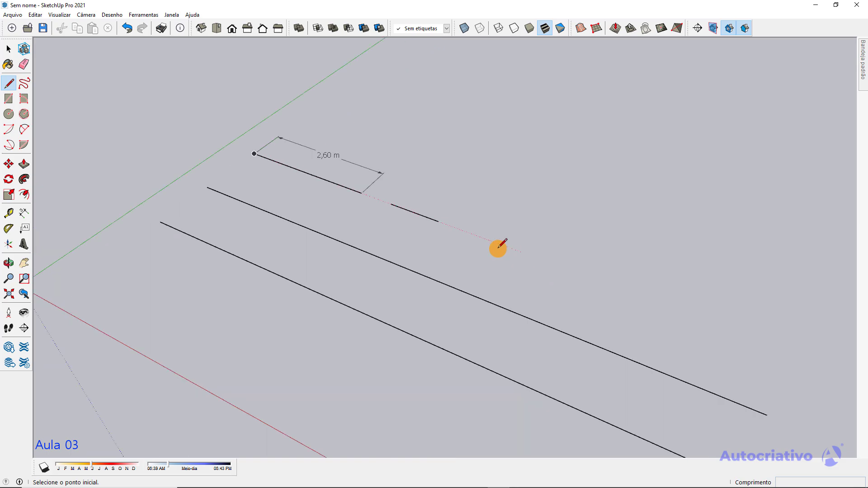
click(405, 191)
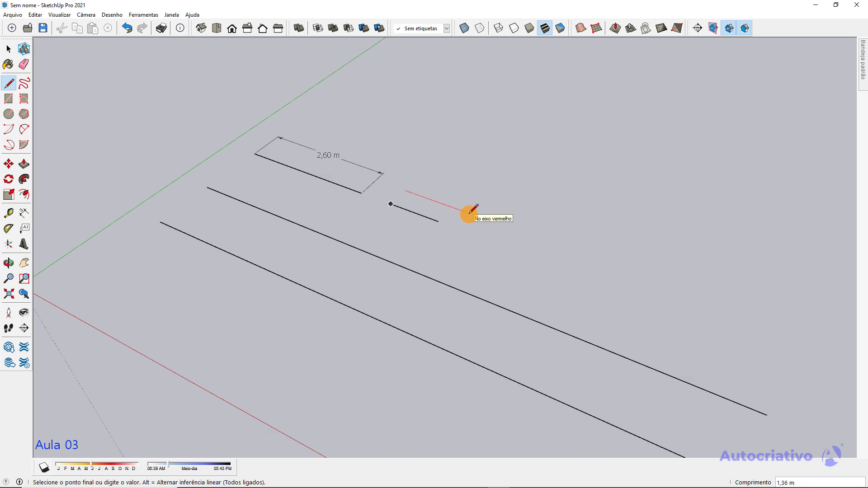
text(1m)
key(Return)
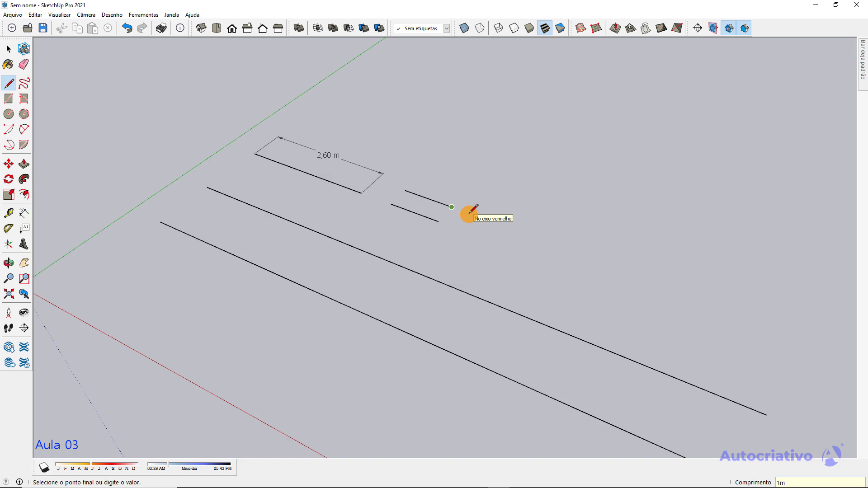
key(space)
Draw a third short line parallel to the red axis, behind the other two, with the length given as 1,00
key(l)
scroll(470, 212, up, 3)
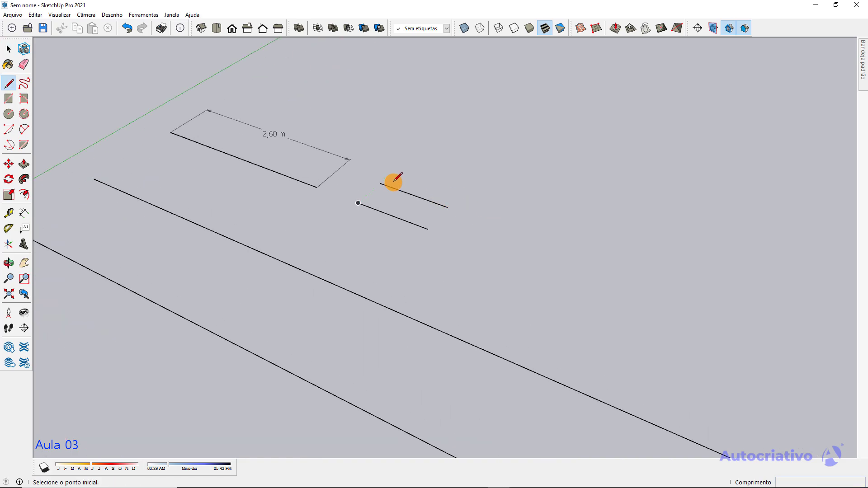
click(389, 176)
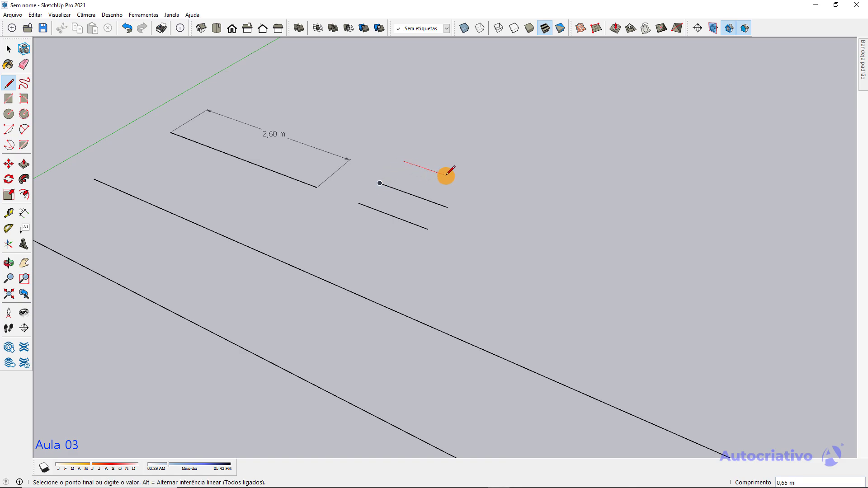
text(1)
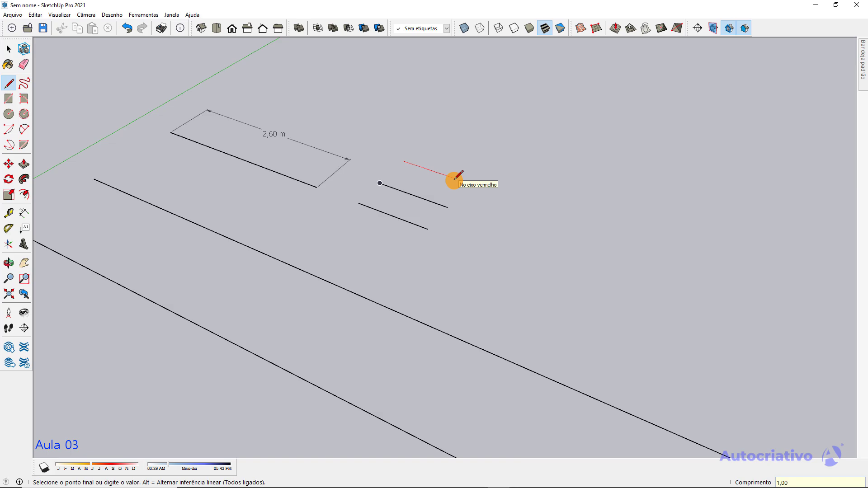
text(,00)
key(Return)
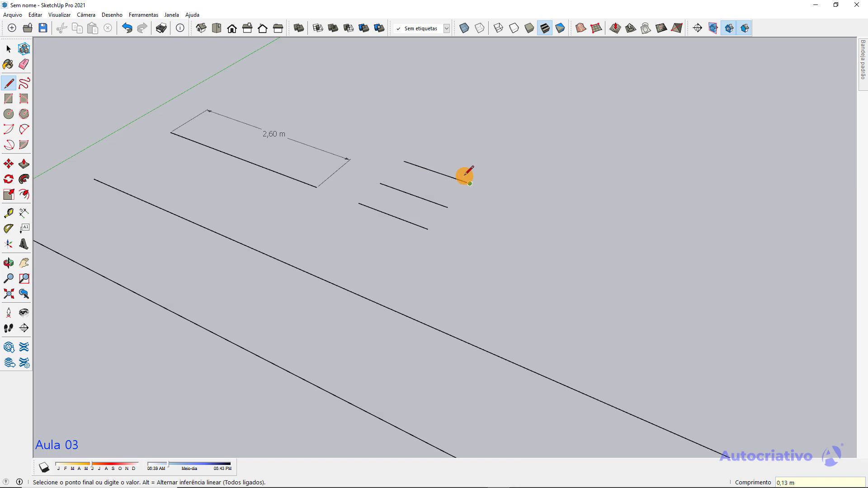
key(space)
Draw a line of length 1,5 in the red axis direction, behind the three short 1 m lines
key(o)
drag(477, 153, 403, 211)
key(space)
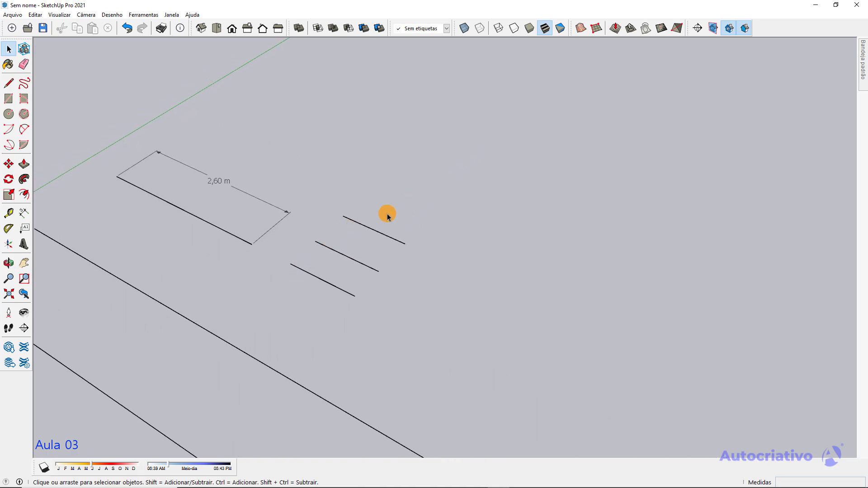
scroll(375, 217, up, 3)
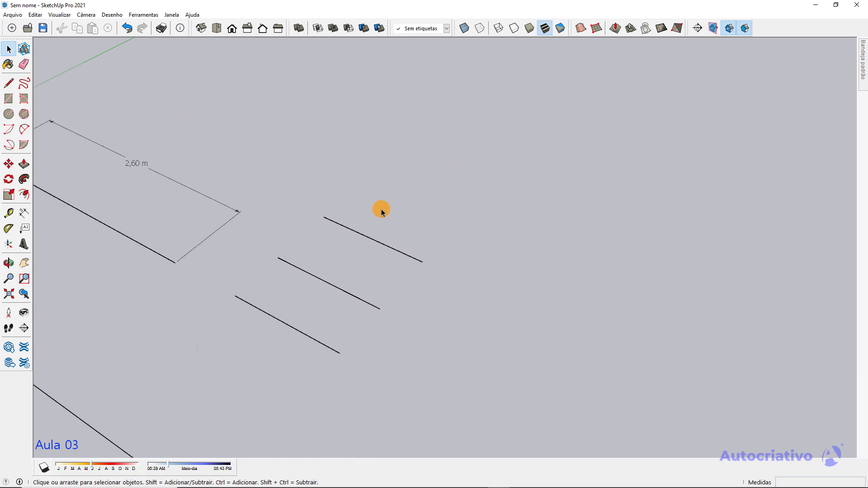
key(l)
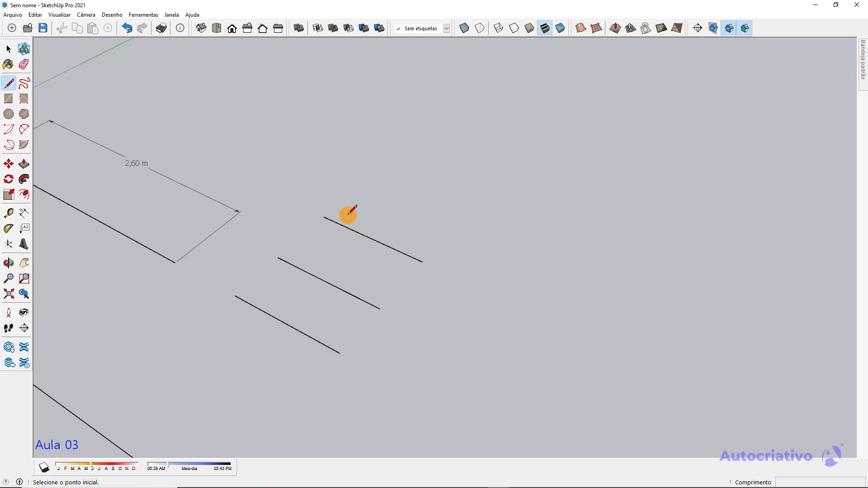
click(355, 189)
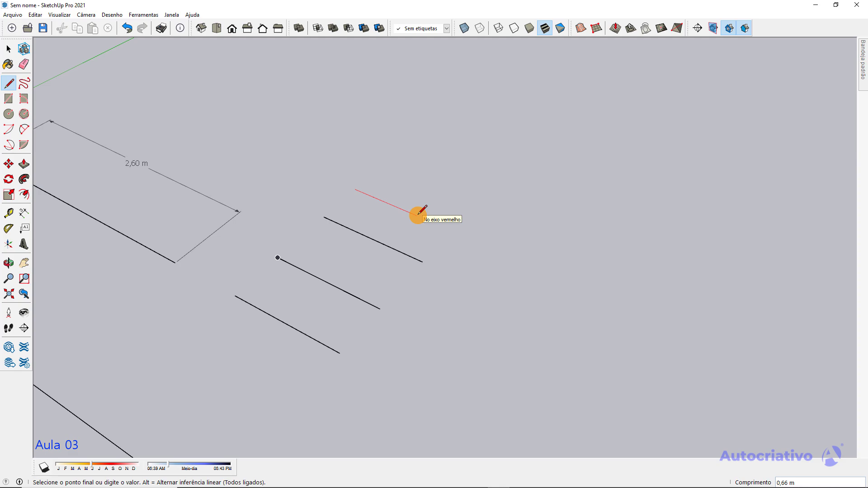
text(1,5)
key(Return)
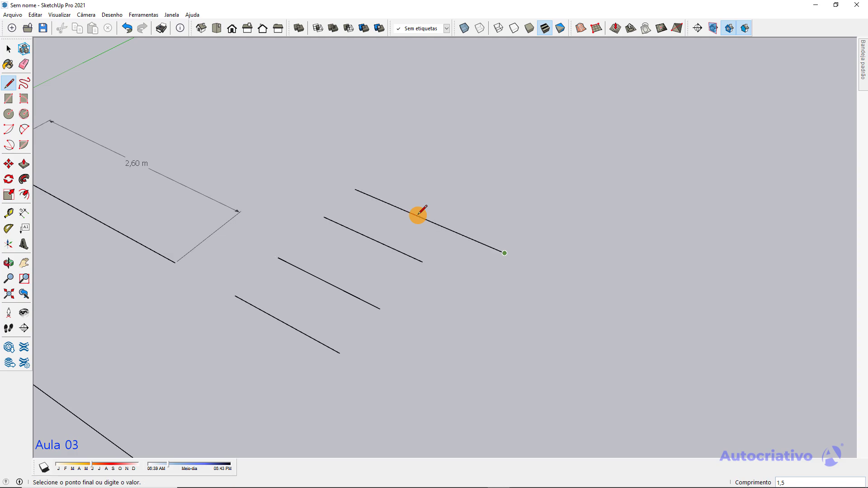
key(Escape)
key(space)
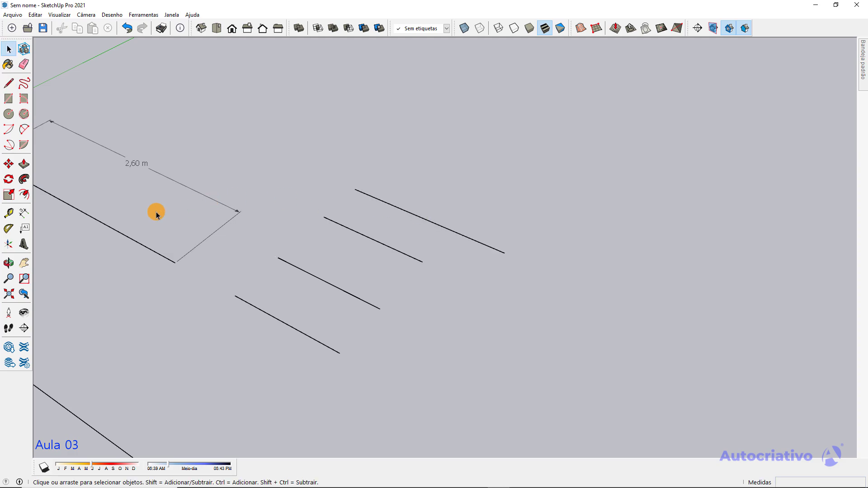
Dimension the rearmost line from endpoint to endpoint, placing the dimension behind it
click(23, 213)
click(355, 190)
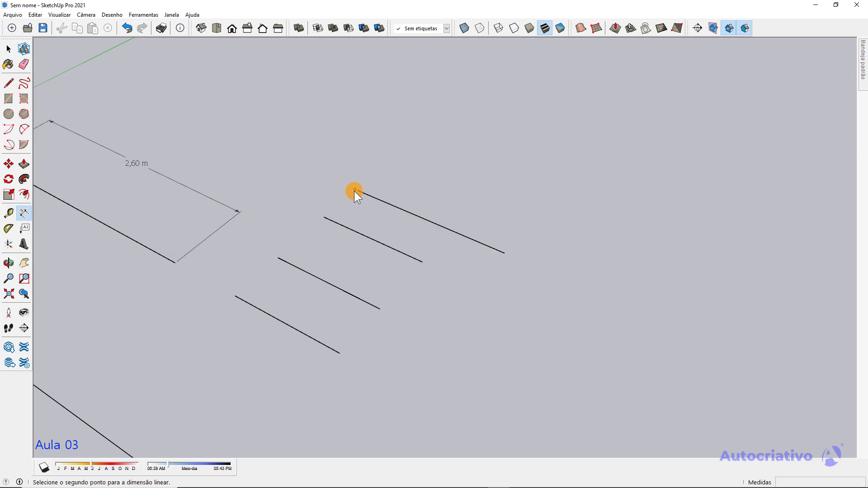
click(505, 252)
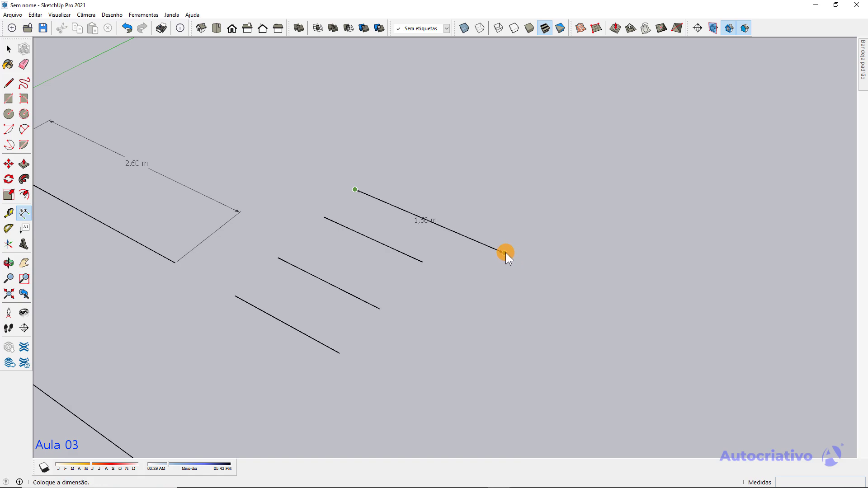
click(520, 227)
key(space)
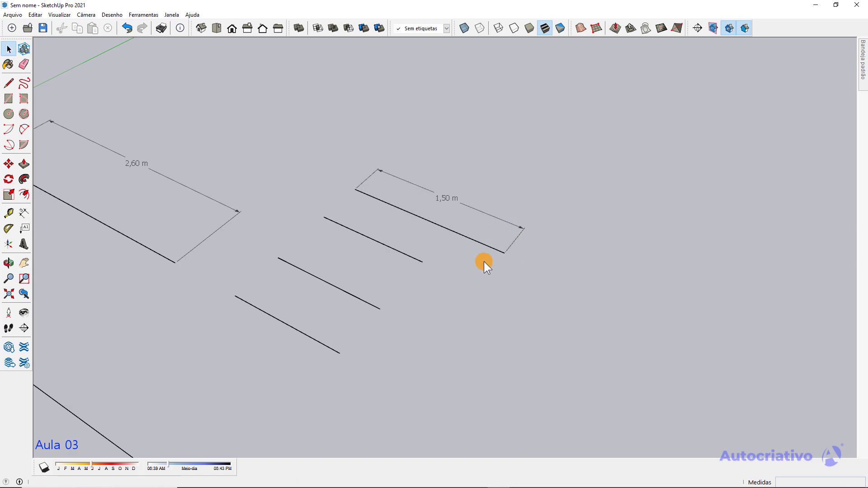
Draw a line of 150cm in the red axis direction, behind the dimensioned 1.50 m line
key(l)
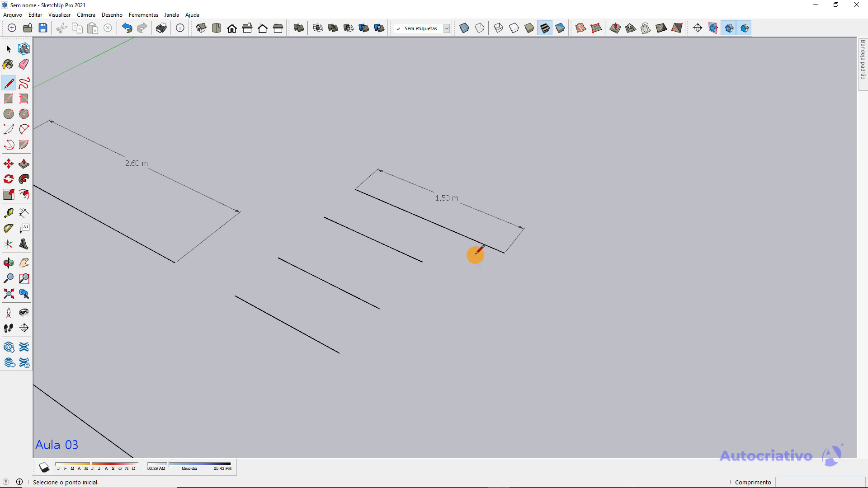
shift+middle_drag(475, 252, 376, 324)
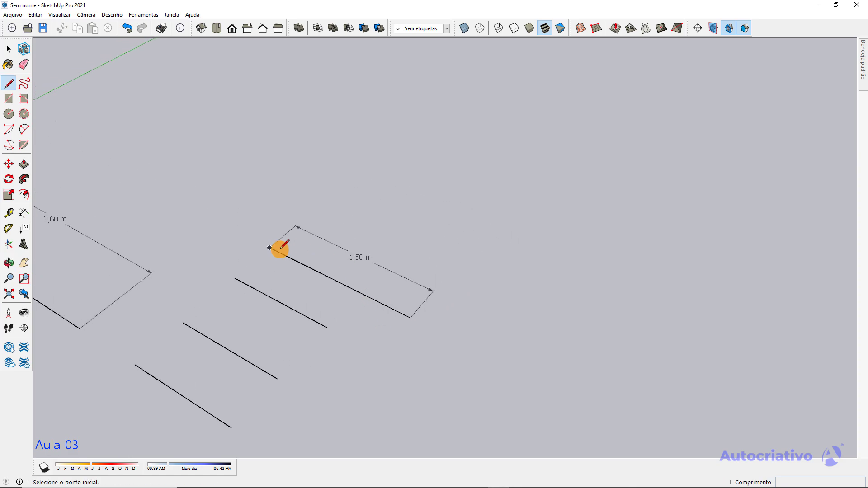
click(318, 206)
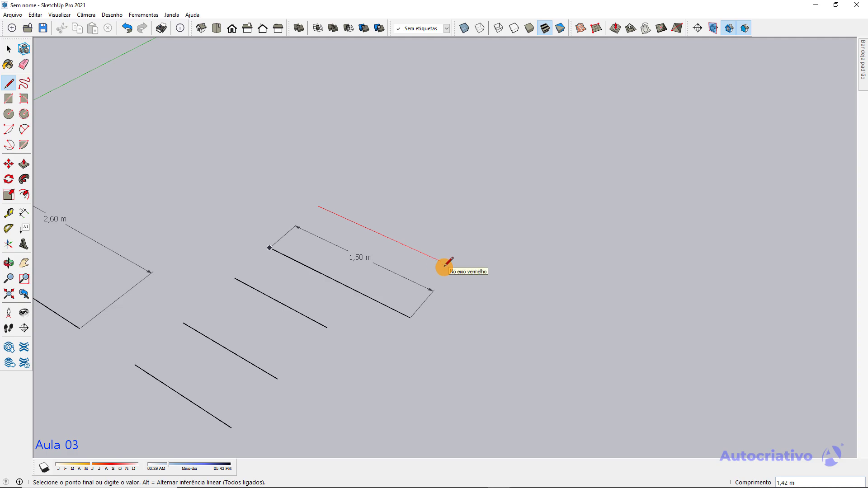
text(150cm)
click(445, 265)
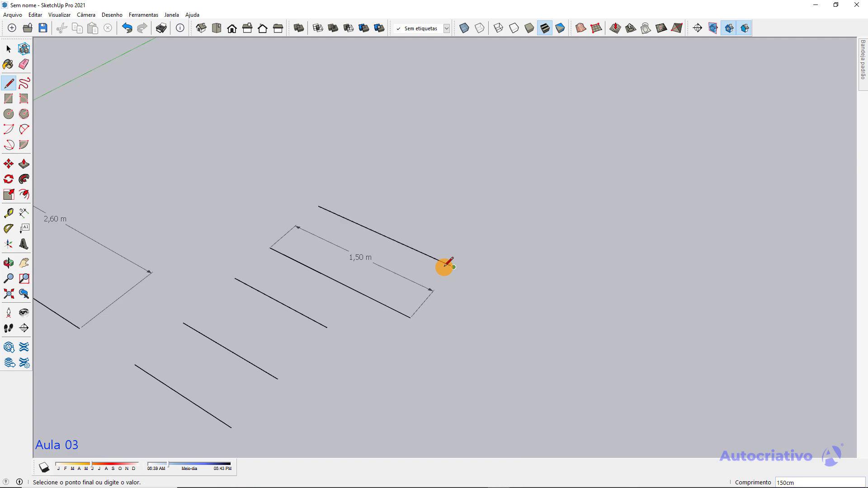
key(space)
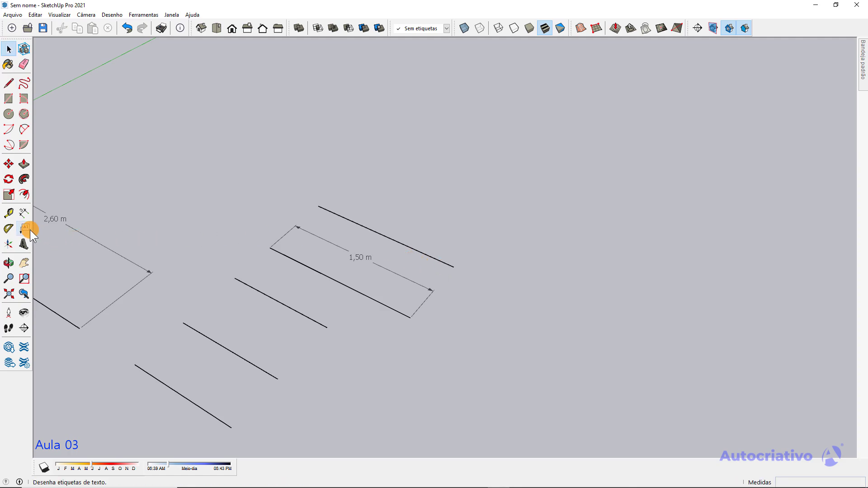
Dimension the 150 cm line between its endpoints, placing the dimension behind it
click(23, 215)
click(319, 206)
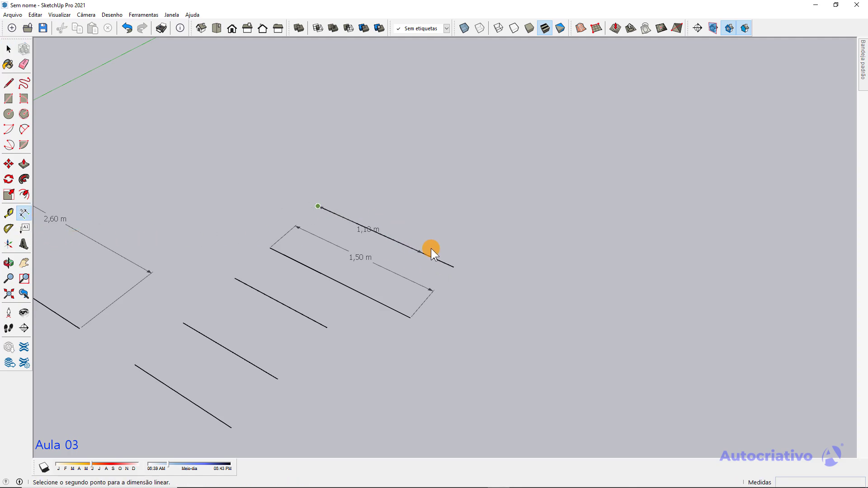
click(454, 267)
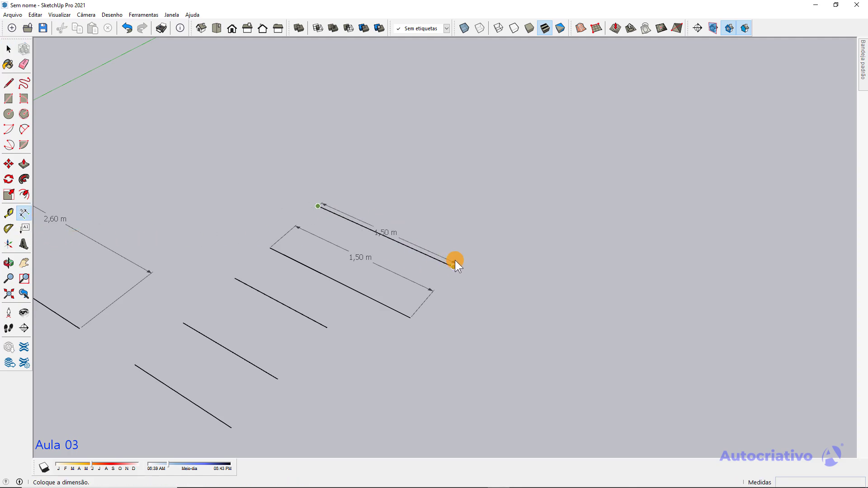
click(466, 237)
key(space)
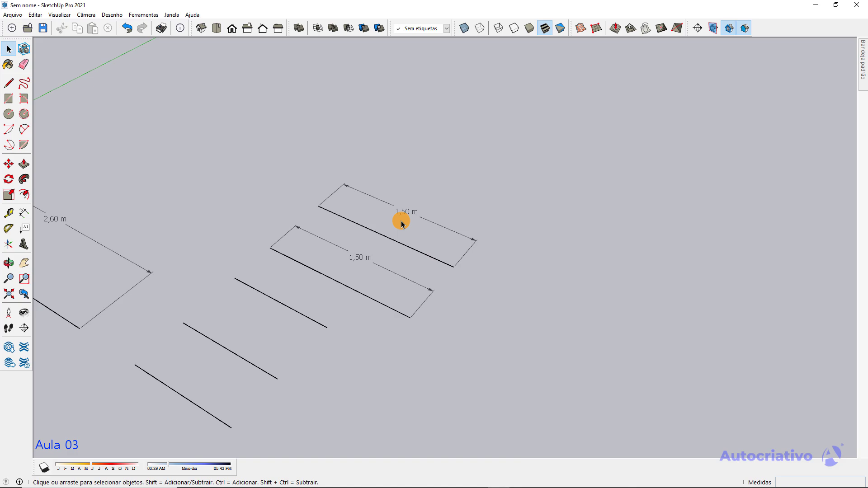
Draw a line of 1500mm in the red axis direction, behind the two dimensioned 1.50 m lines
key(l)
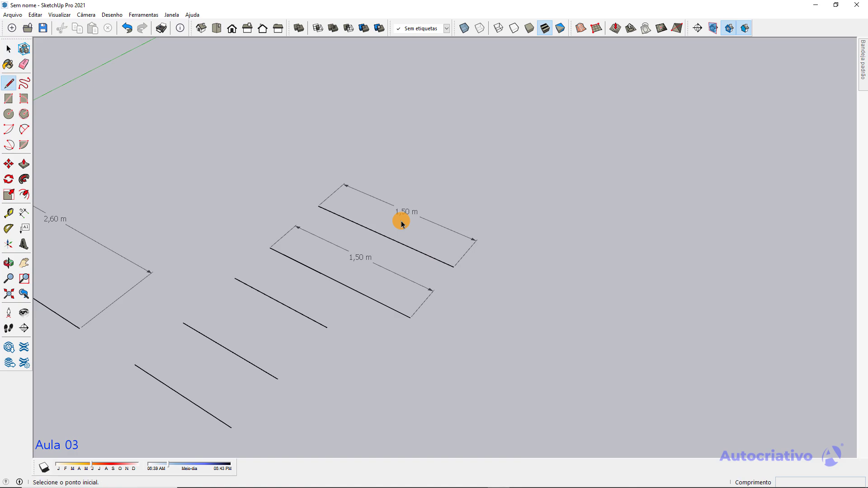
click(318, 206)
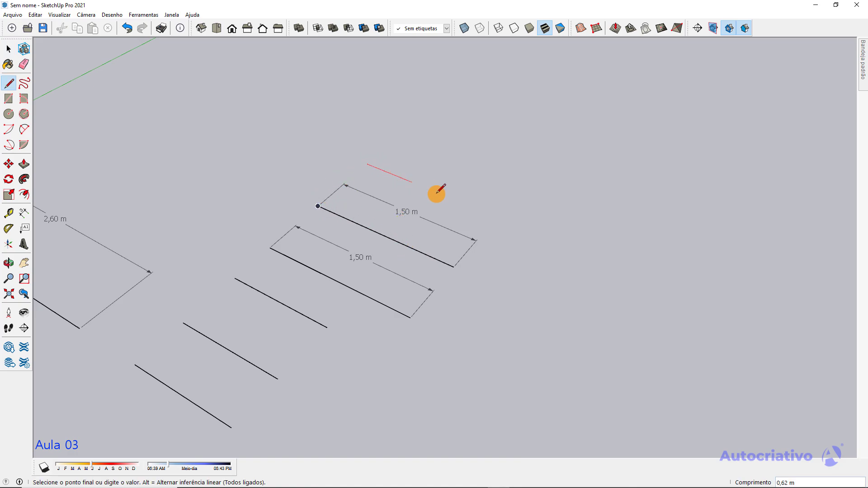
text(15)
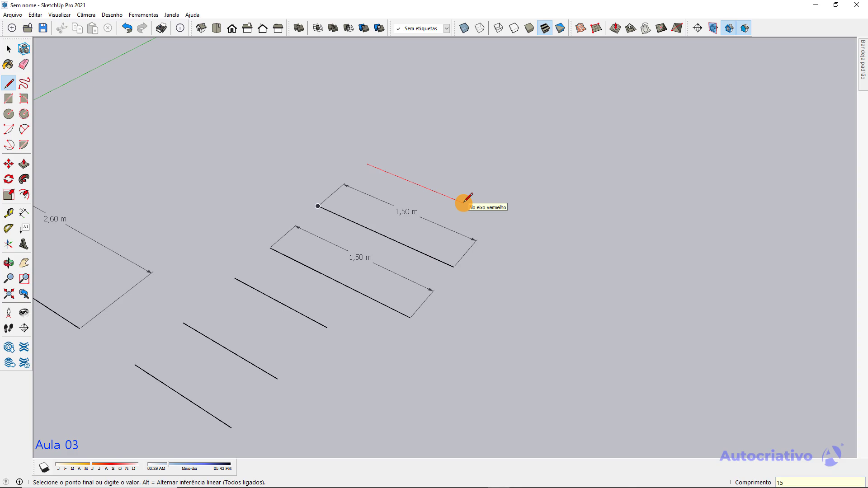
text(00mm)
key(Return)
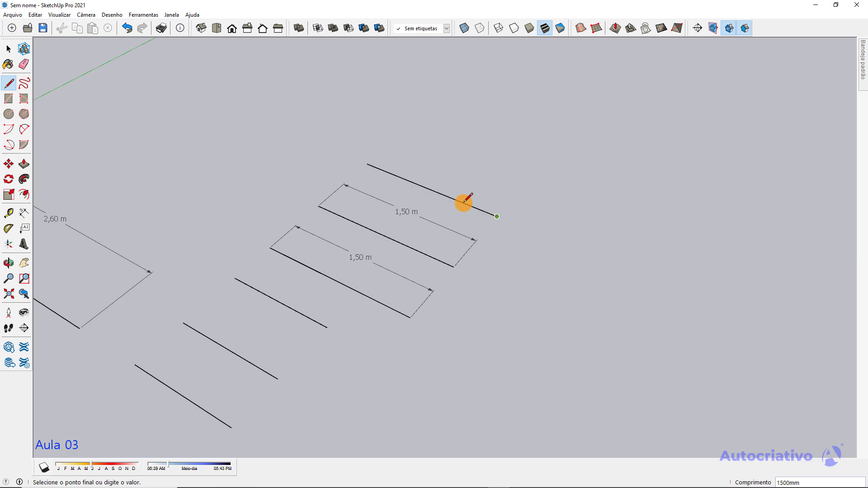
key(space)
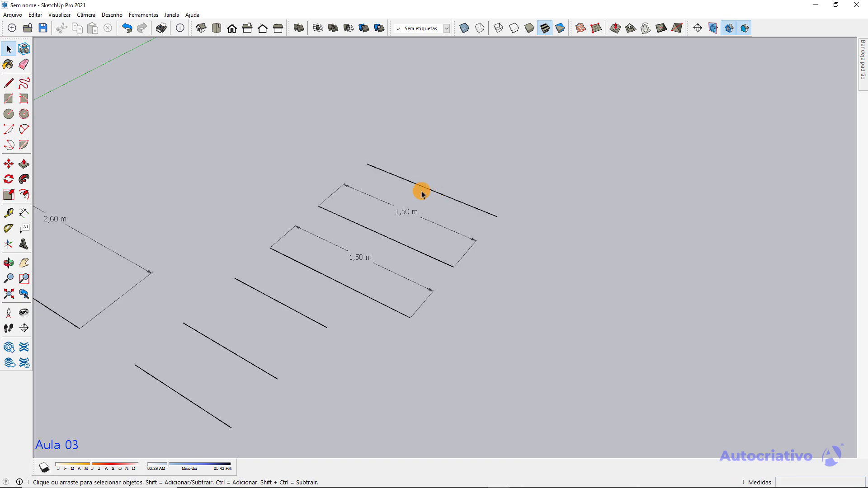
Dimension the 1500 mm line between its endpoints, placing the dimension behind it
click(21, 212)
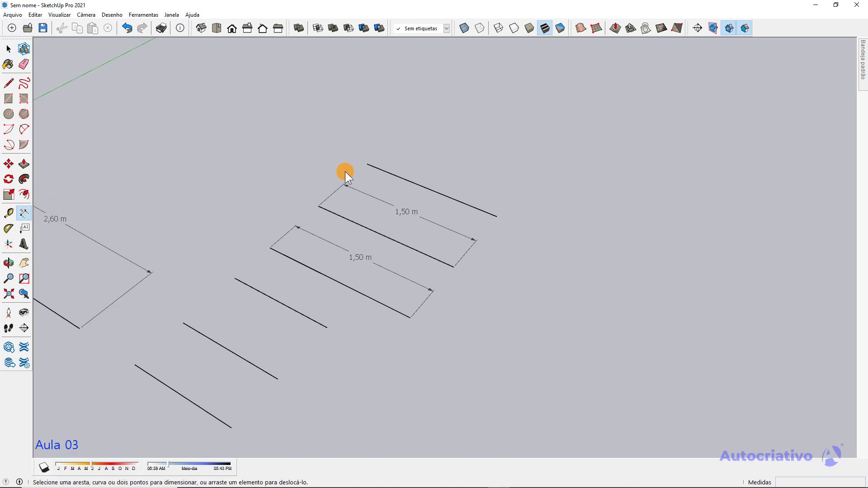
click(366, 164)
click(497, 216)
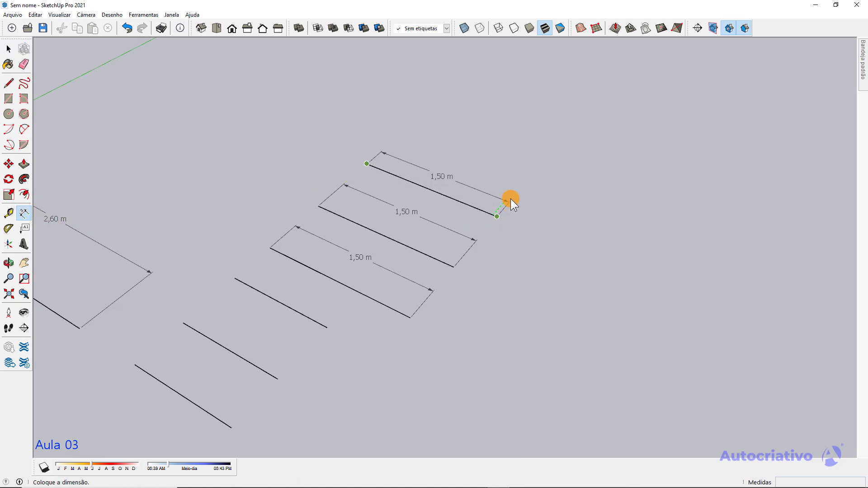
click(518, 191)
key(space)
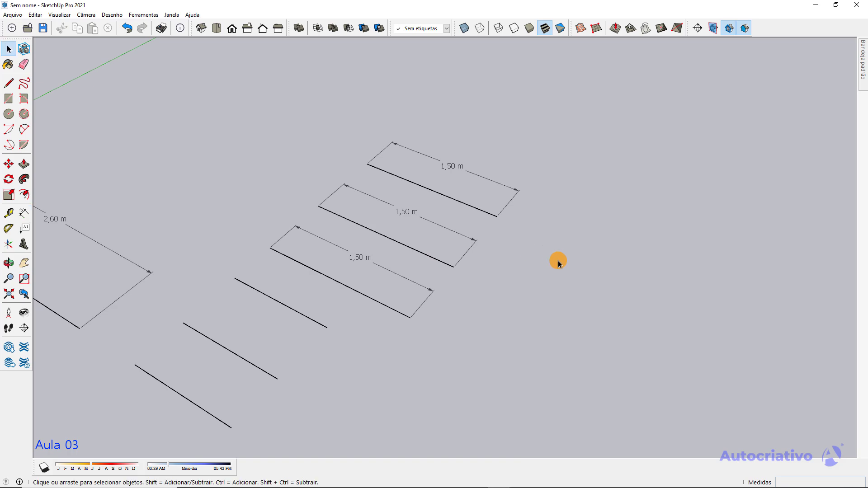
Draw a line of ,5 m in the red axis direction, in the free area in front of the three dimensioned 1.50 m lines
middle_drag(557, 259, 511, 312)
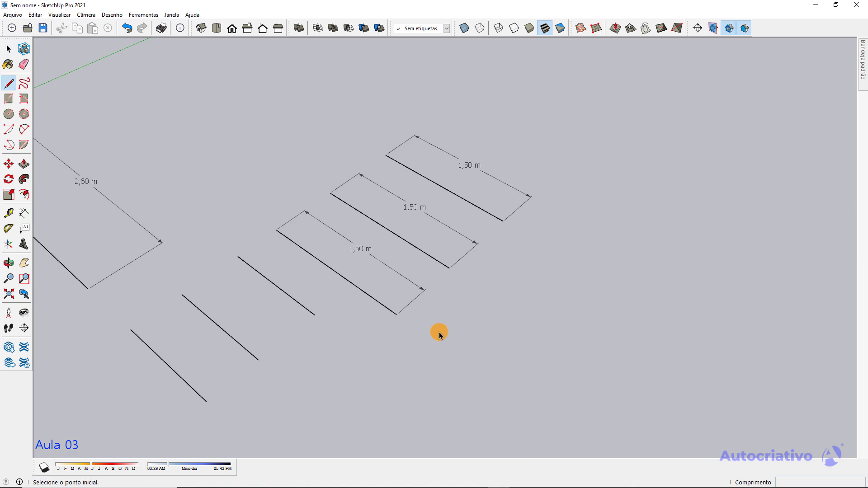
middle_drag(438, 332, 389, 277)
key(l)
click(391, 273)
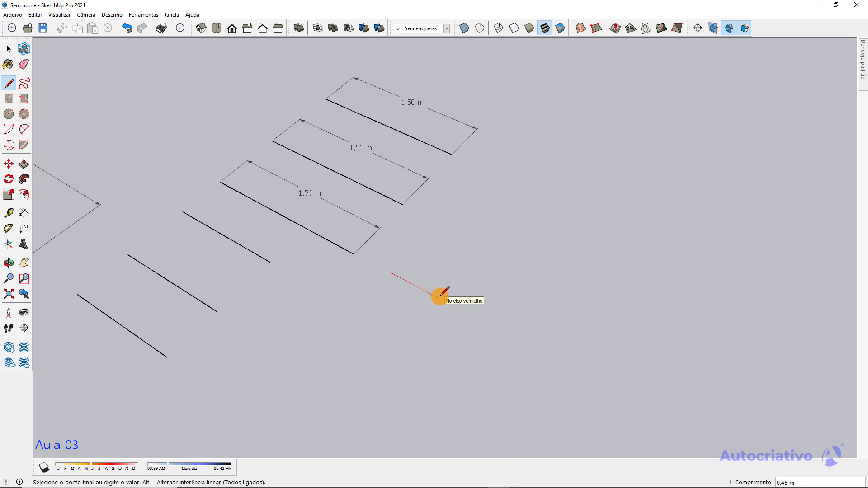
text(,5)
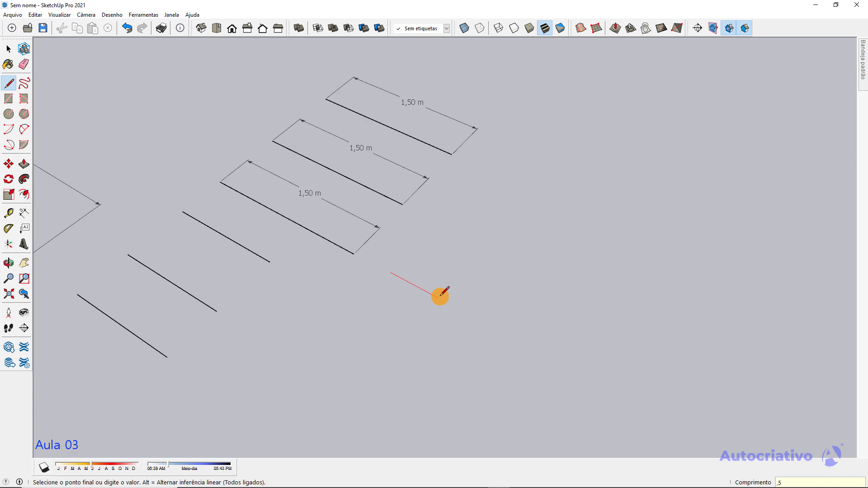
key(Return)
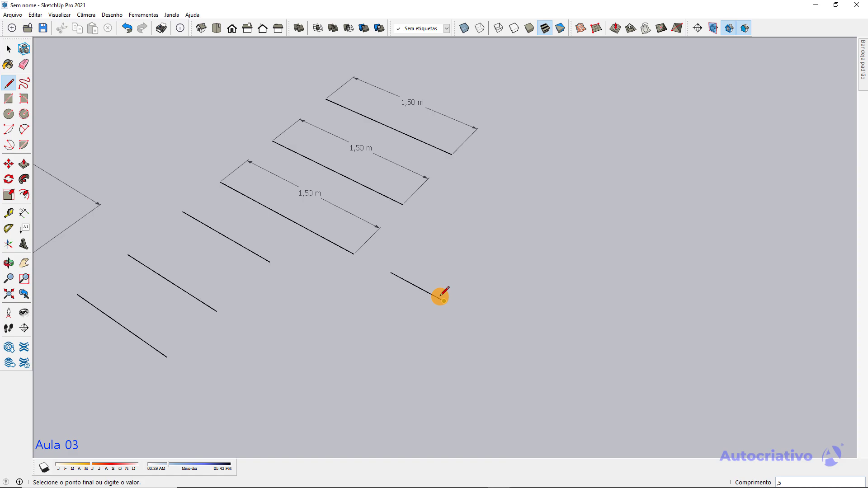
Dimension the short 0.5 m line from endpoint to endpoint, placing the dimension behind it
key(space)
click(24, 213)
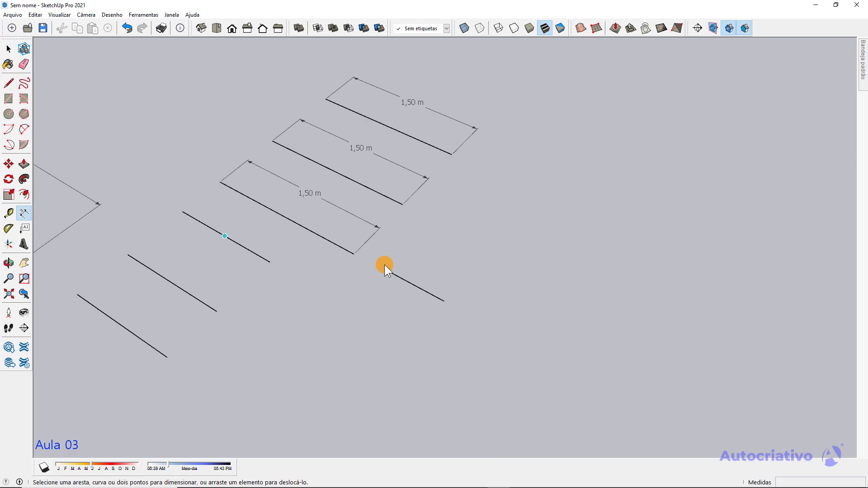
click(391, 272)
click(444, 298)
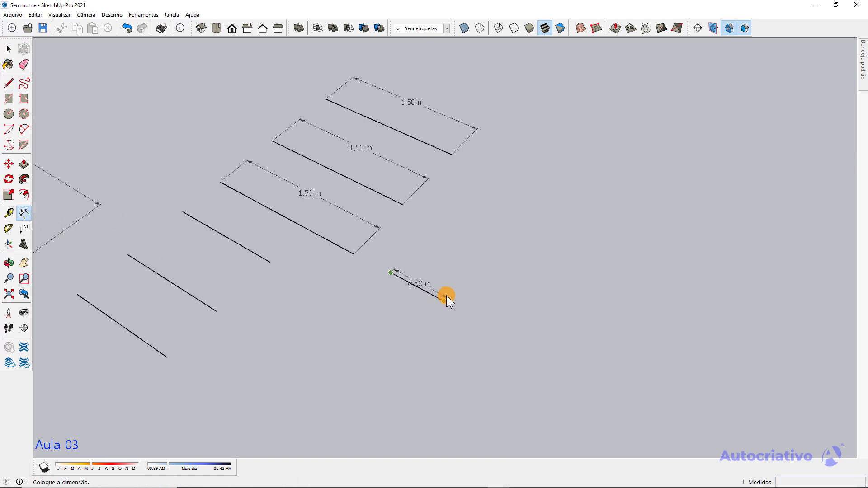
click(462, 277)
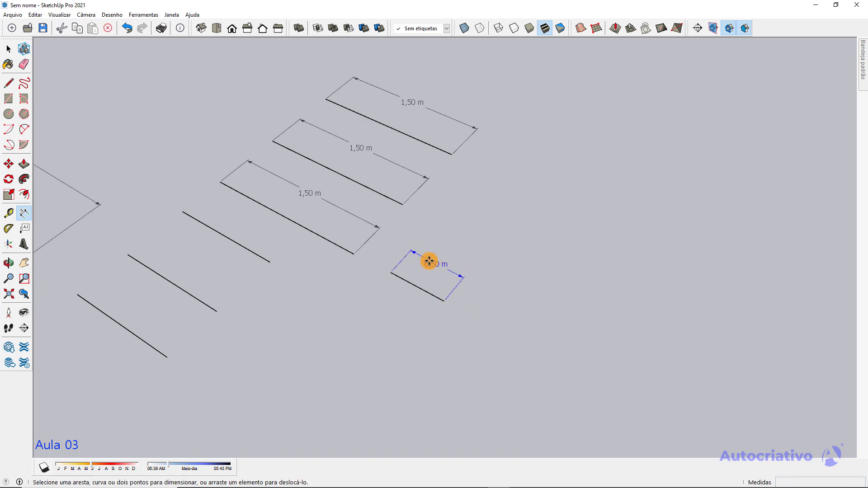
Draw a line of 10cm in the red axis direction, just beyond the front end of the 0.50 m line
key(o)
drag(494, 306, 451, 248)
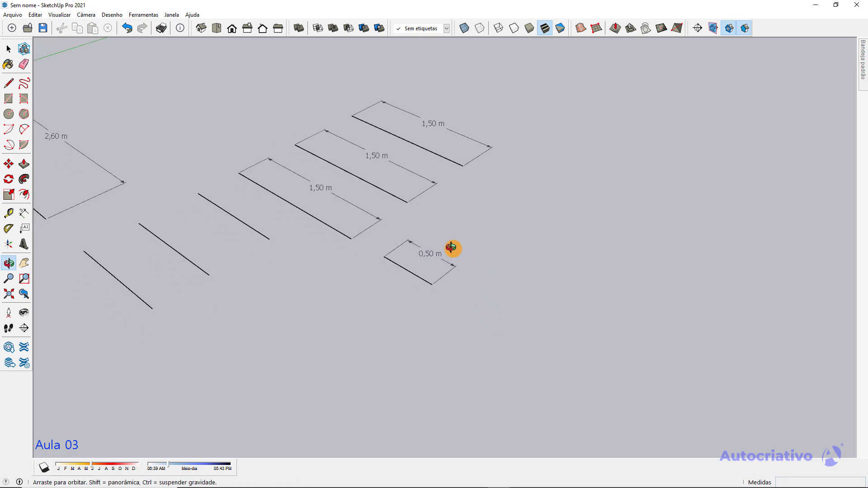
middle_drag(452, 248, 480, 273)
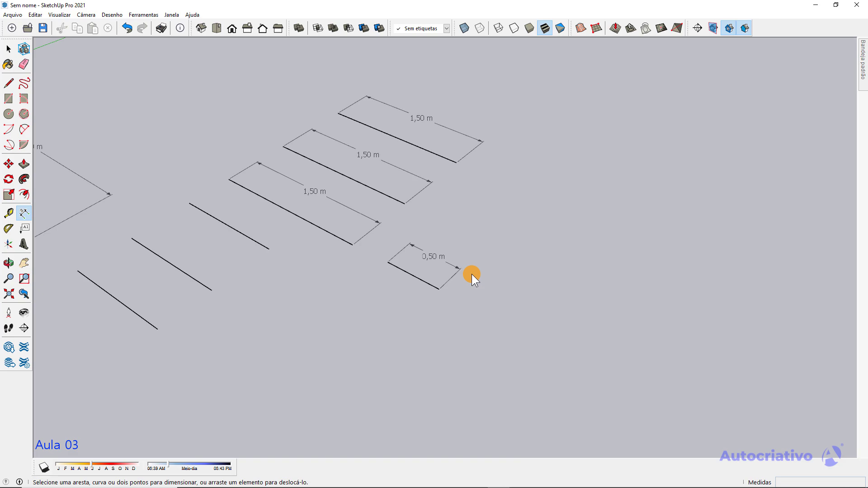
key(l)
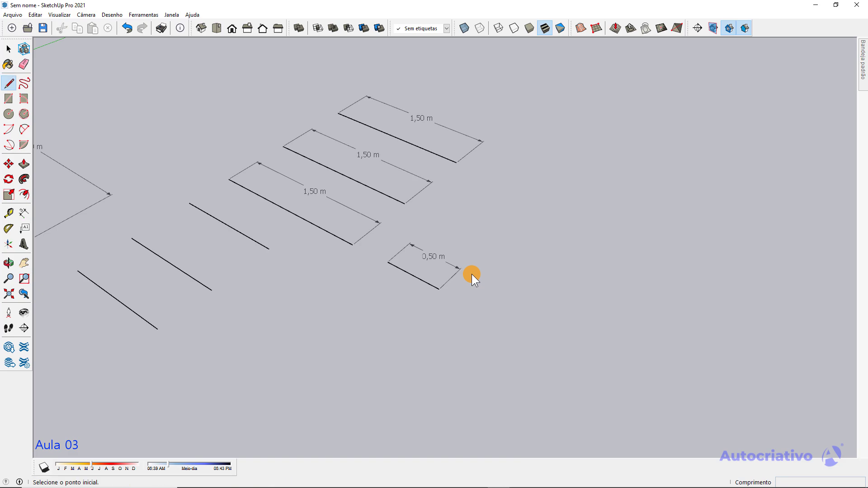
click(460, 300)
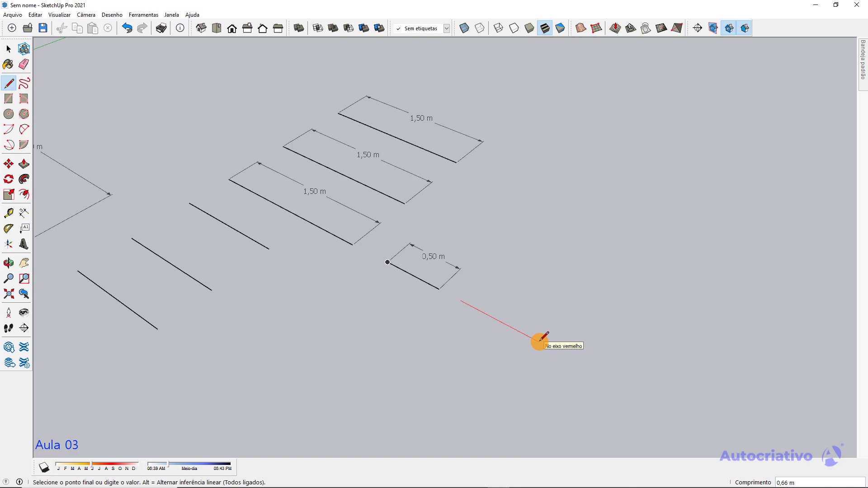
text(10cm)
key(Return)
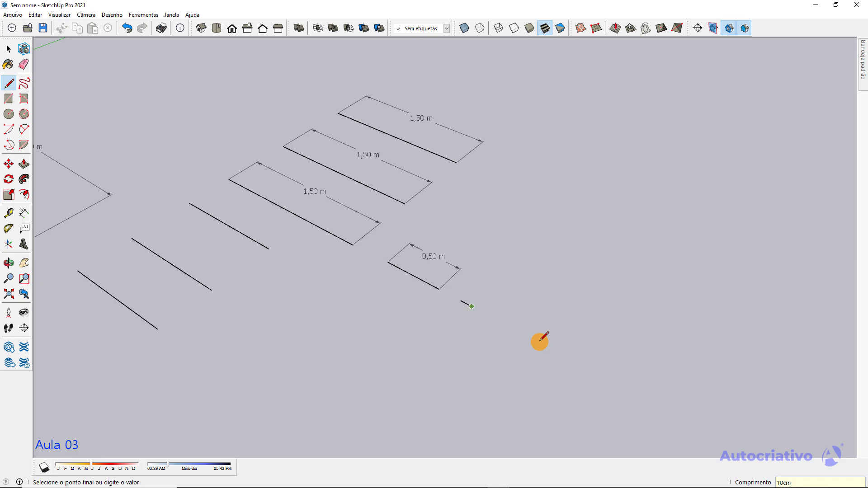
Dimension the 10 cm line between its endpoints, placing the dimension behind it
key(space)
scroll(461, 309, up, 5)
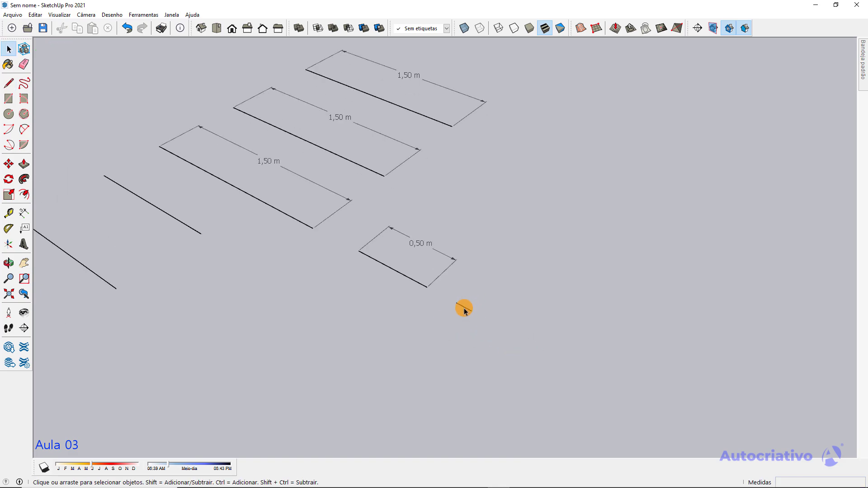
click(24, 213)
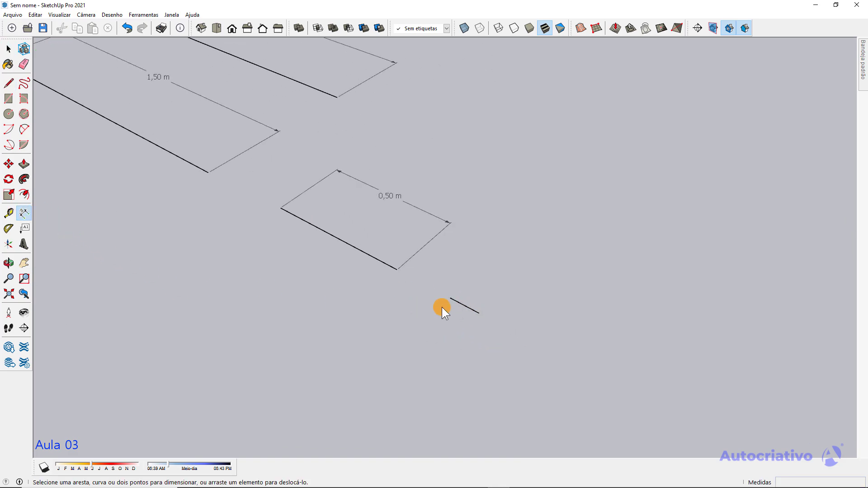
click(453, 298)
click(478, 314)
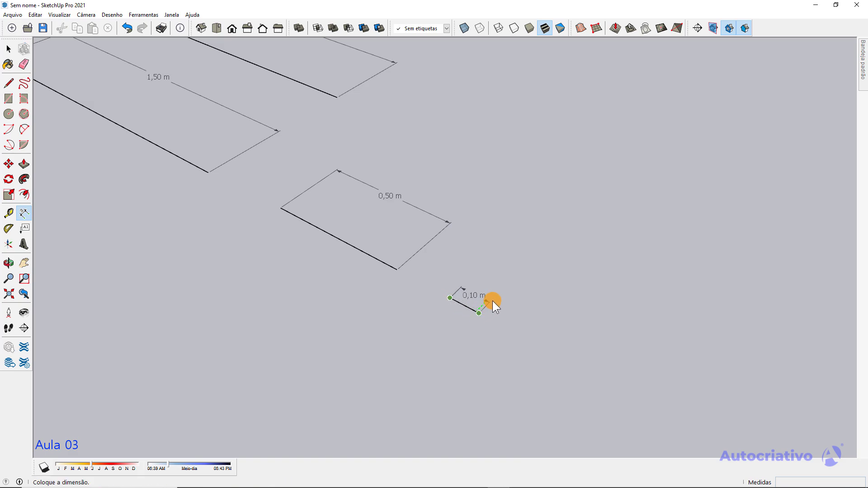
click(492, 300)
key(space)
scroll(536, 330, down, 1)
scroll(537, 329, down, 3)
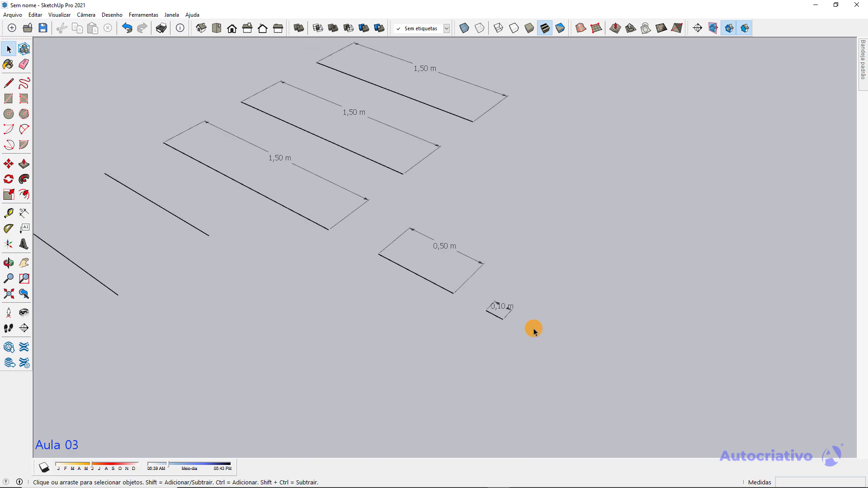
Draw a rectangle with dimensions 2;1 in the empty area beyond the 10 cm line, its long side along the red axis
shift+middle_drag(569, 320, 383, 267)
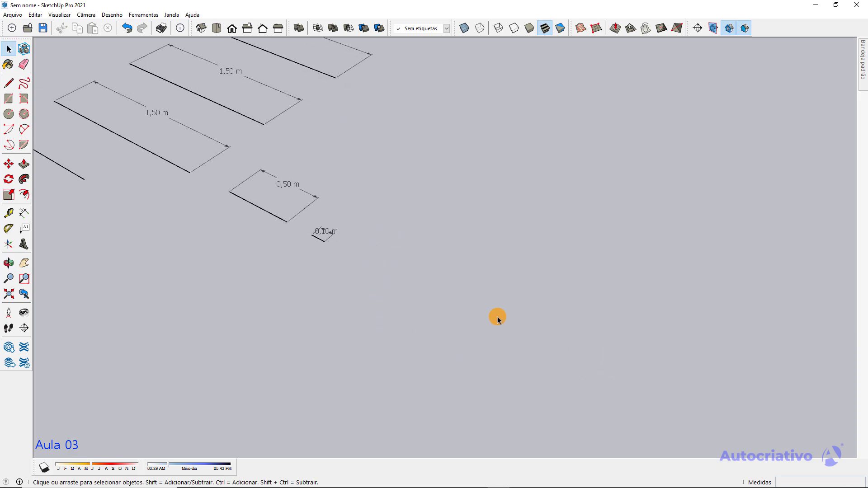
key(r)
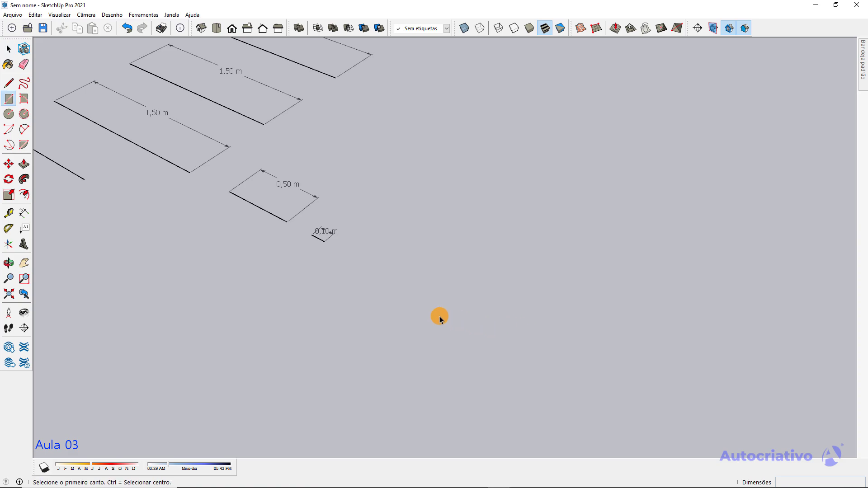
scroll(427, 306, down, 1)
click(371, 266)
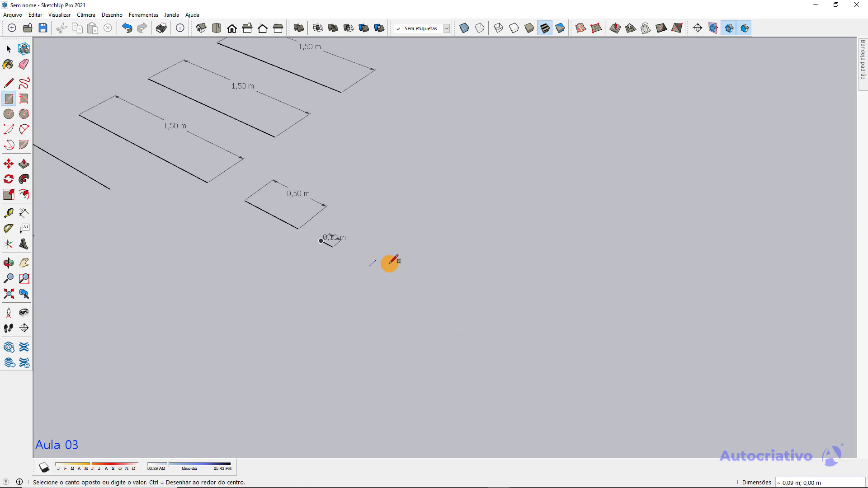
scroll(444, 256, up, 1)
scroll(447, 257, up, 1)
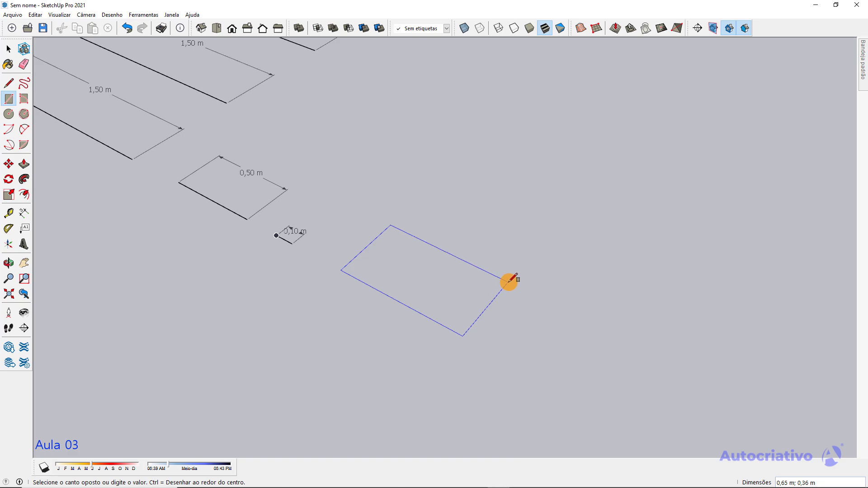
scroll(506, 277, up, 1)
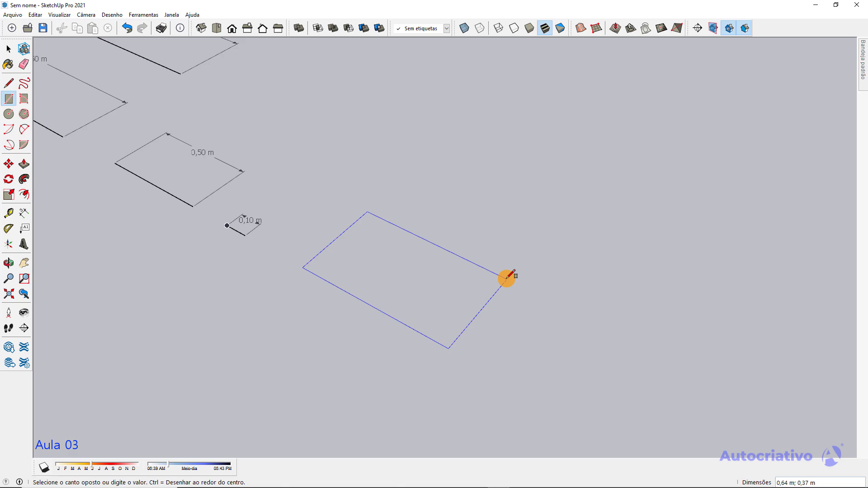
text(2;1)
key(Return)
key(space)
scroll(508, 282, down, 5)
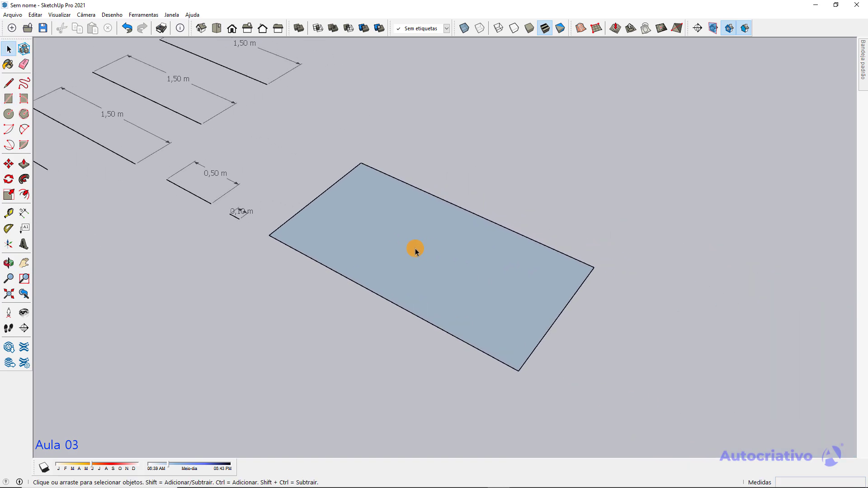
click(23, 213)
click(268, 235)
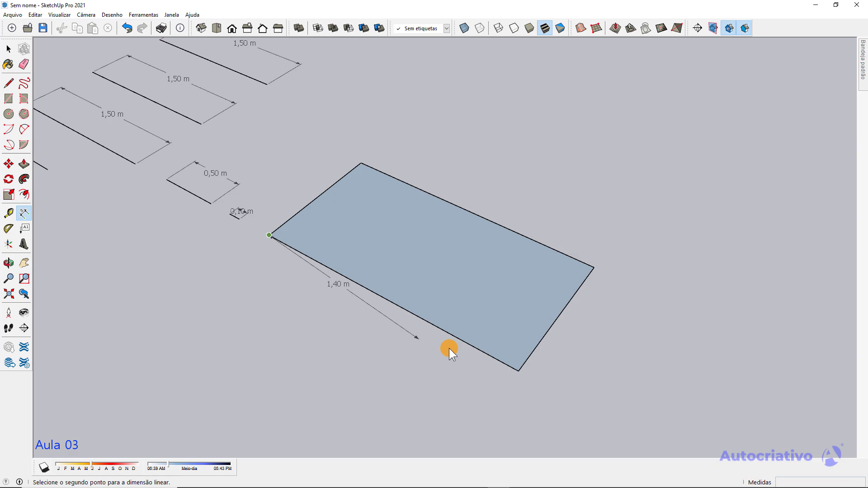
click(519, 371)
key(space)
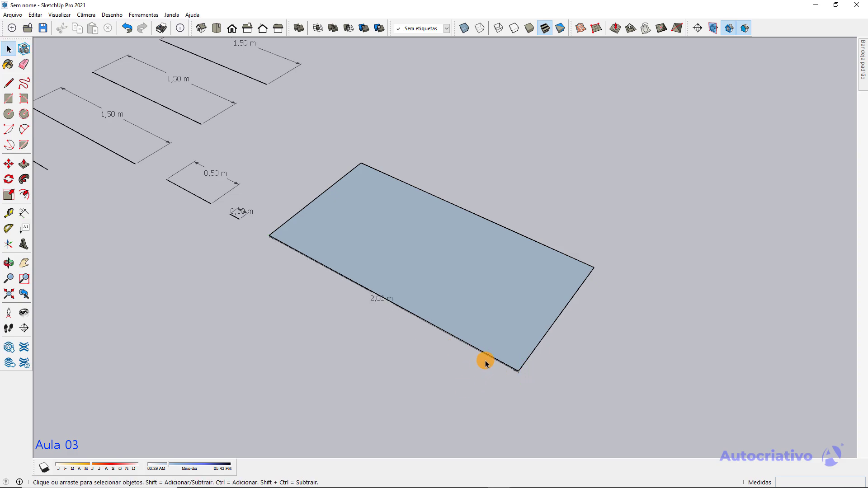
key(ctrl+z)
Dimension the rectangle's long front edge from corner to corner, placing the dimension in front of it
click(24, 212)
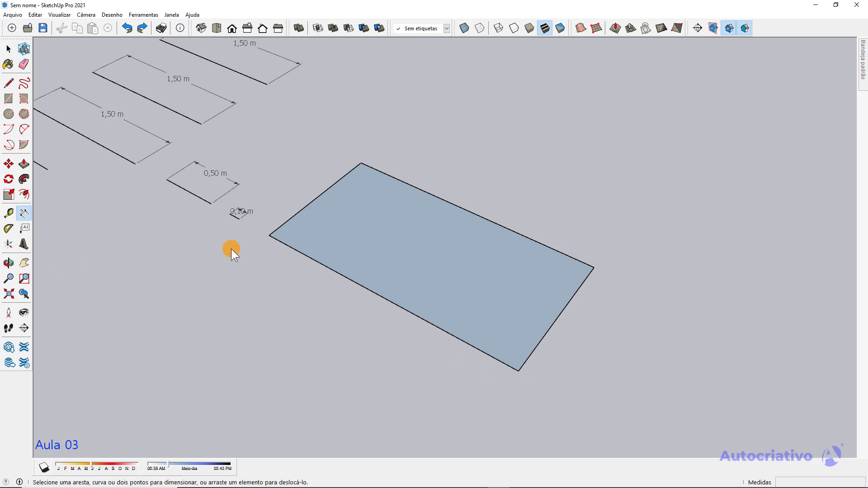
click(268, 235)
click(518, 371)
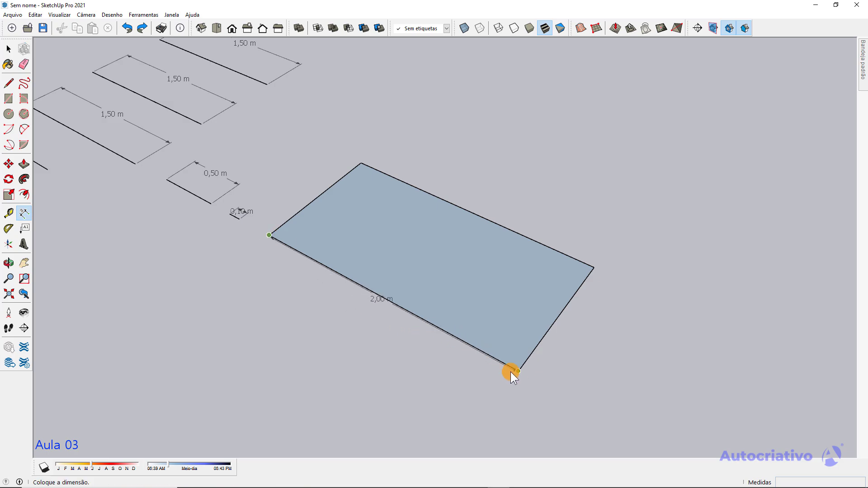
click(452, 379)
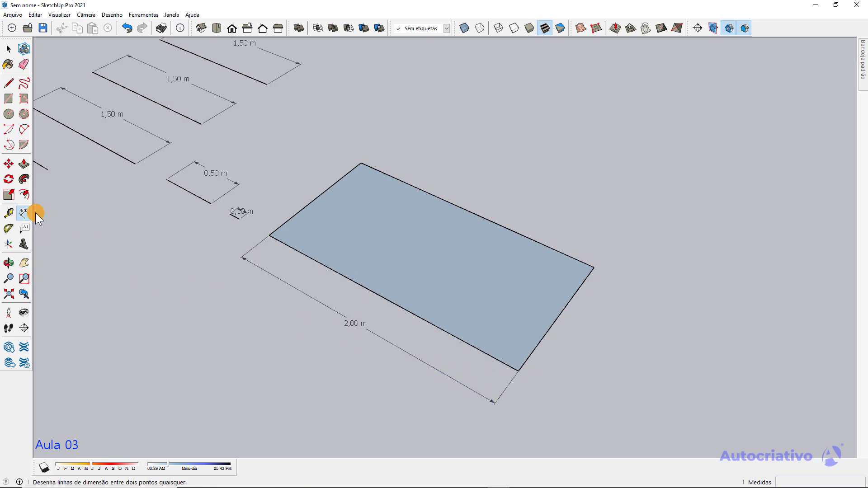
Dimension the rectangle's short edge at its far red-axis end, placing the dimension outside the face
click(519, 370)
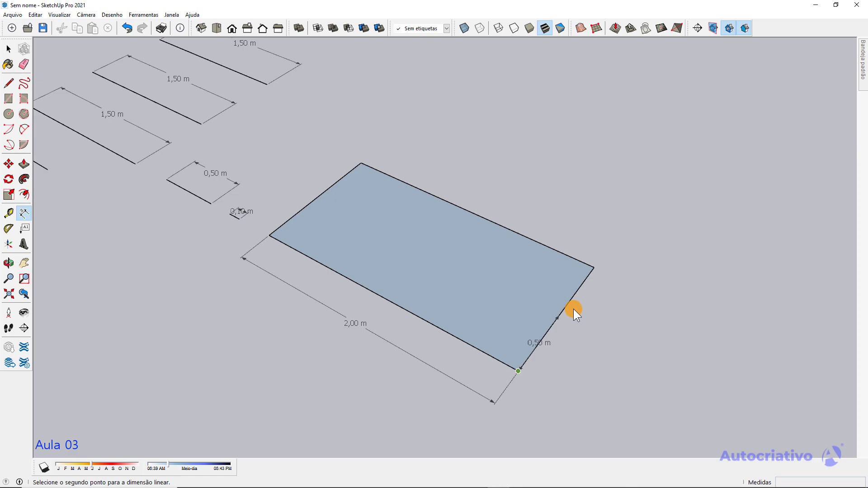
click(594, 268)
click(633, 295)
key(space)
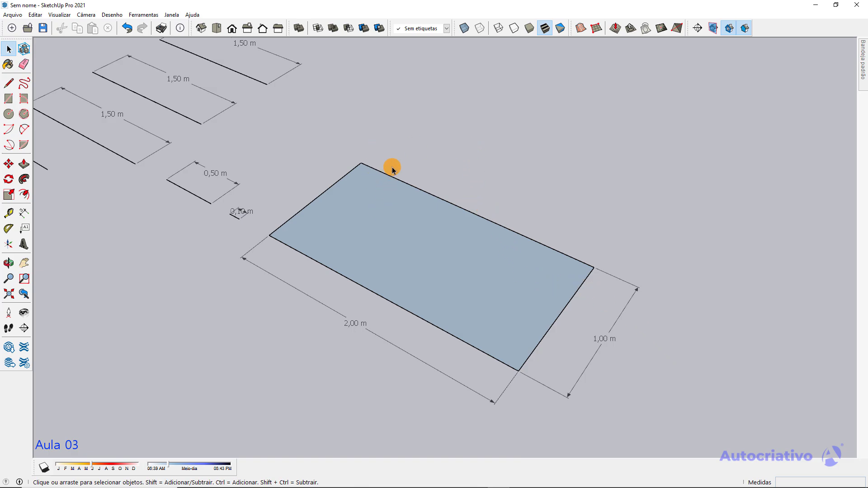
Draw a line of length 1 along the red axis, in the empty area behind the 2 × 1 m rectangle
key(l)
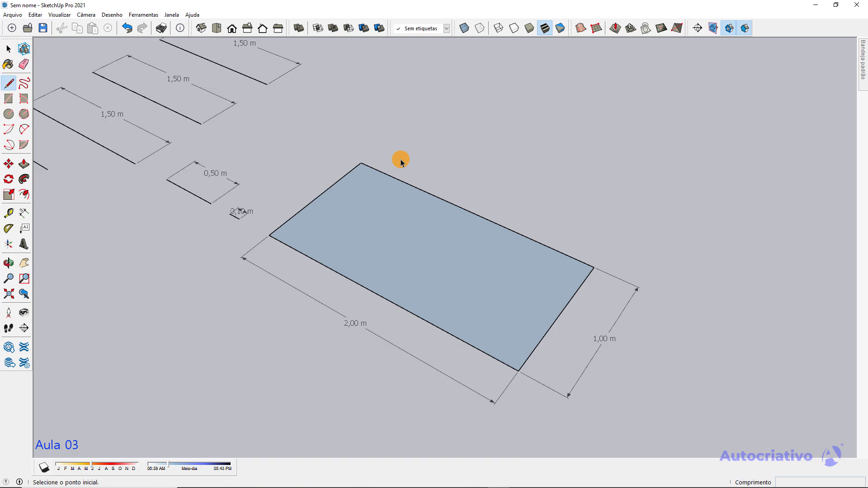
click(387, 142)
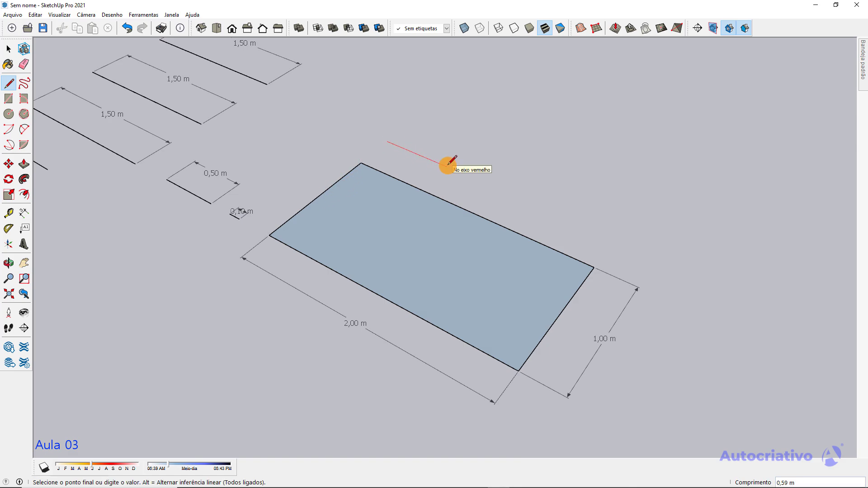
text(1+3)
key(Return)
text(2,35)
key(Return)
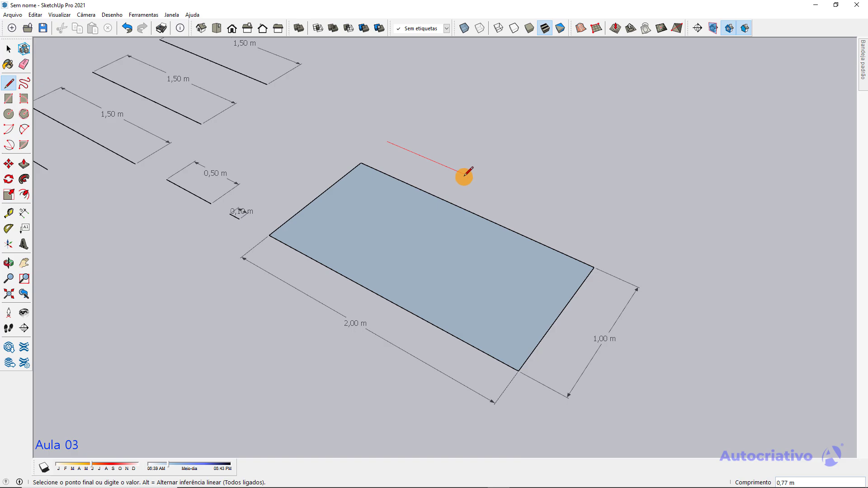
text(1)
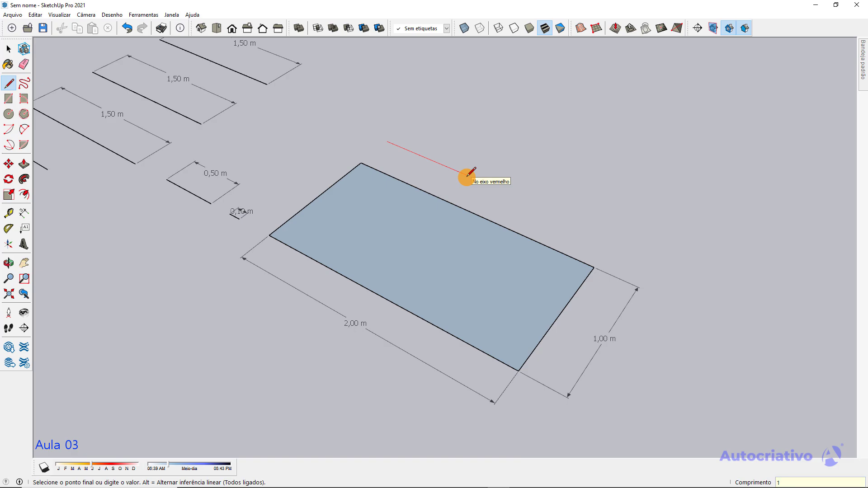
key(Return)
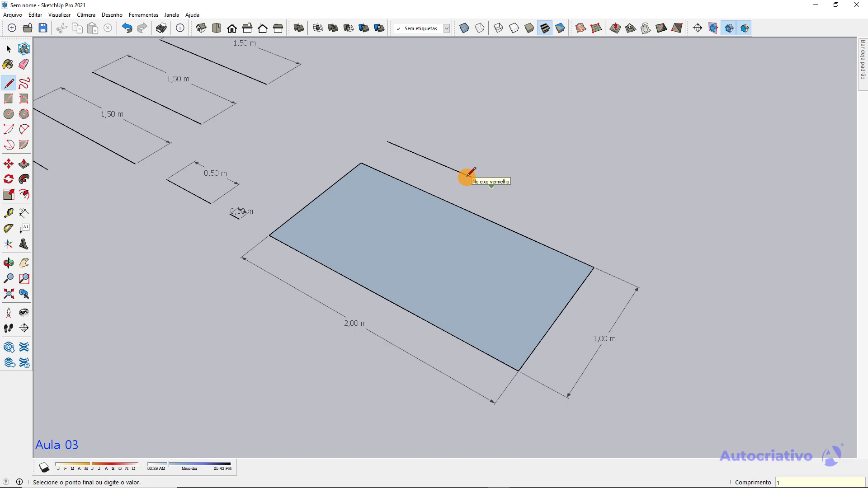
key(space)
Copy the line behind the rectangle by a distance of 2 along the green axis, away from the rectangle
scroll(478, 184, up, 4)
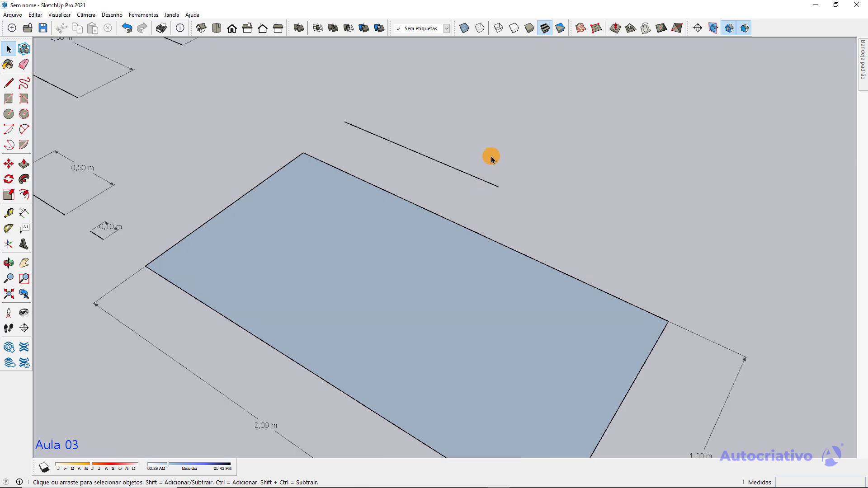
scroll(491, 156, up, 1)
shift+middle_drag(481, 160, 408, 265)
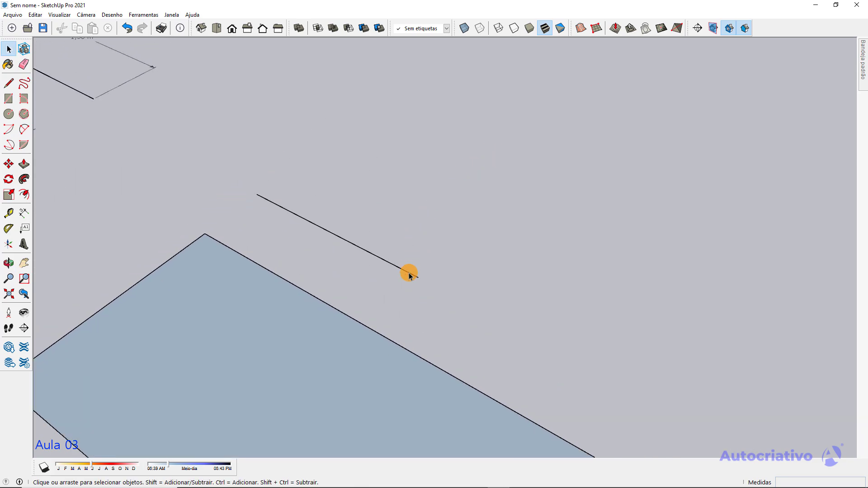
click(409, 273)
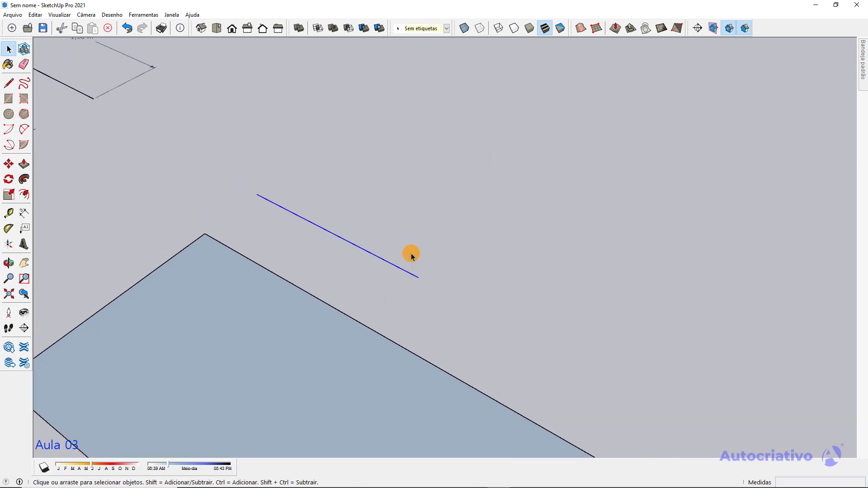
click(9, 164)
click(417, 279)
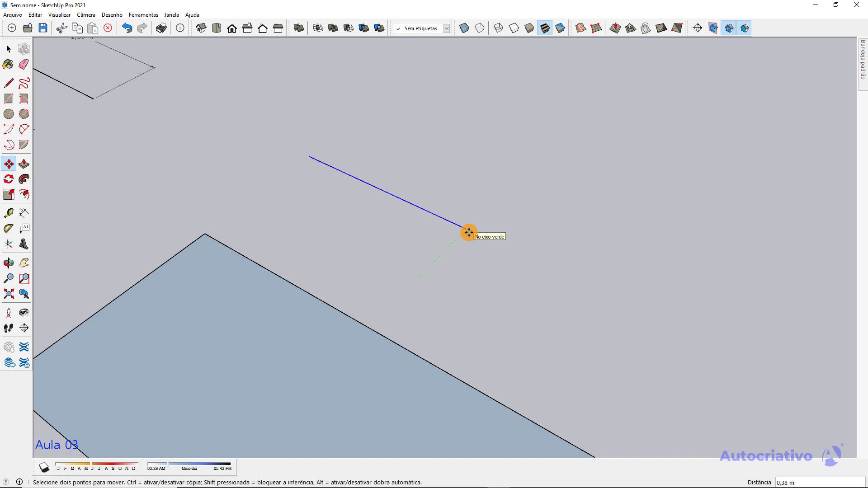
key(ctrl)
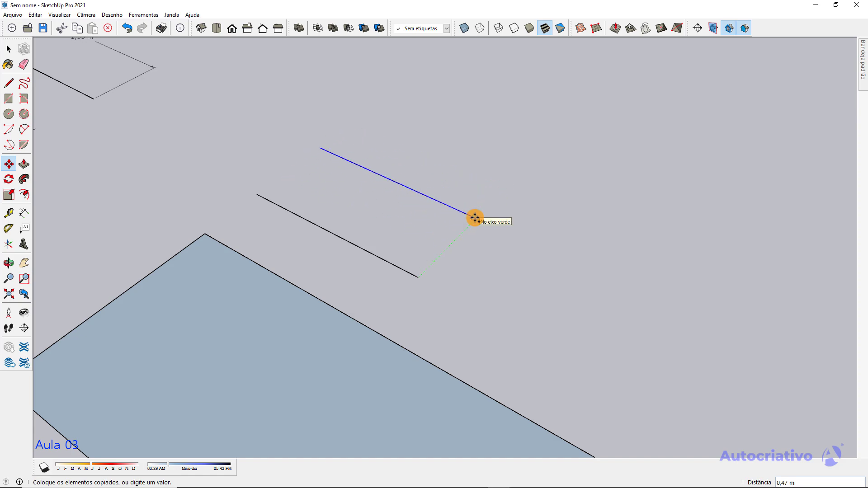
text(2)
key(Return)
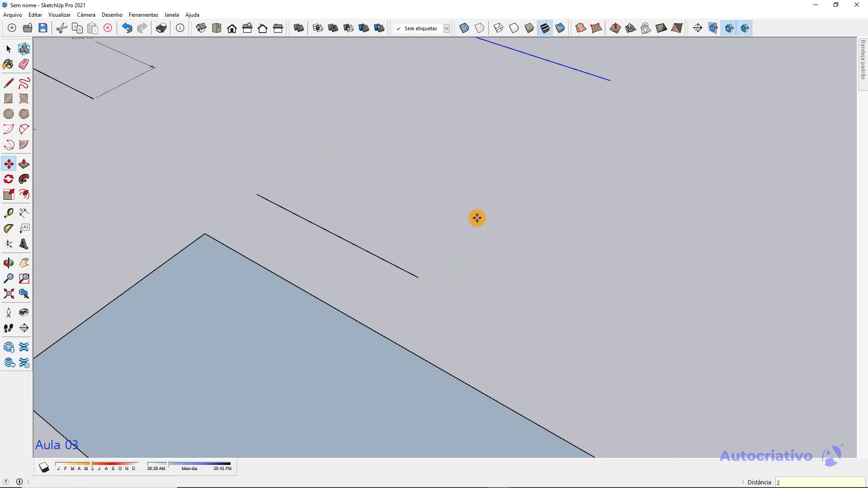
Divide the distance between the original line and its copy with /5, filling it with evenly spaced copies
scroll(477, 218, down, 2)
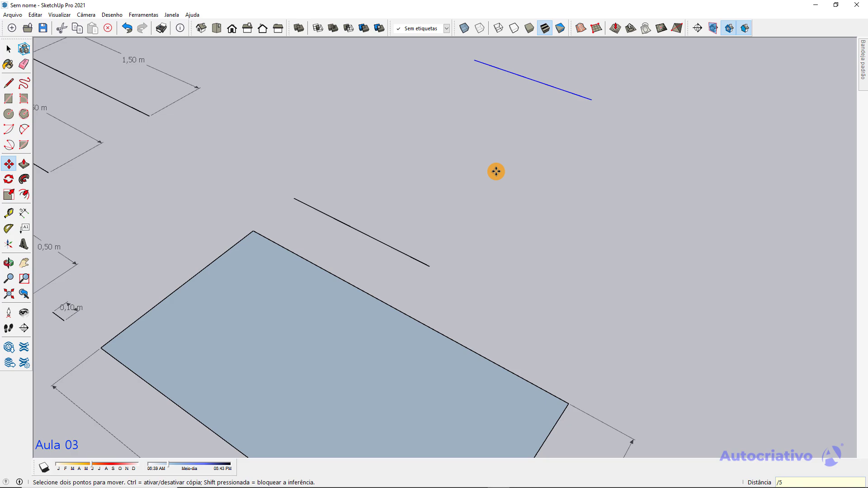
key(Return)
key(space)
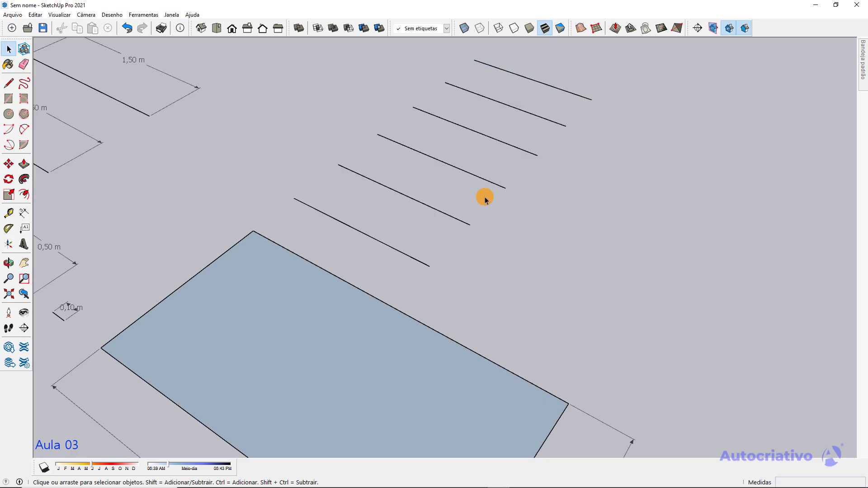
Delete all the copied lines, keeping only the original line nearest the rectangle
middle_drag(484, 196, 460, 229)
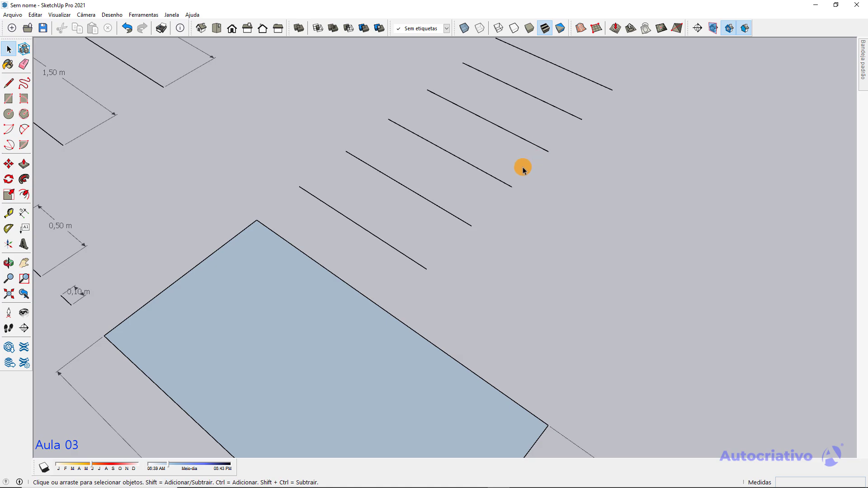
scroll(464, 231, down, 2)
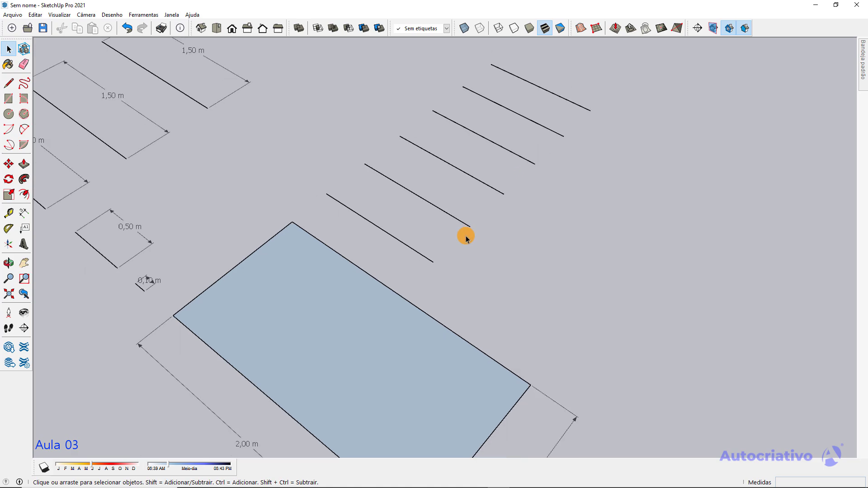
drag(640, 138, 511, 89)
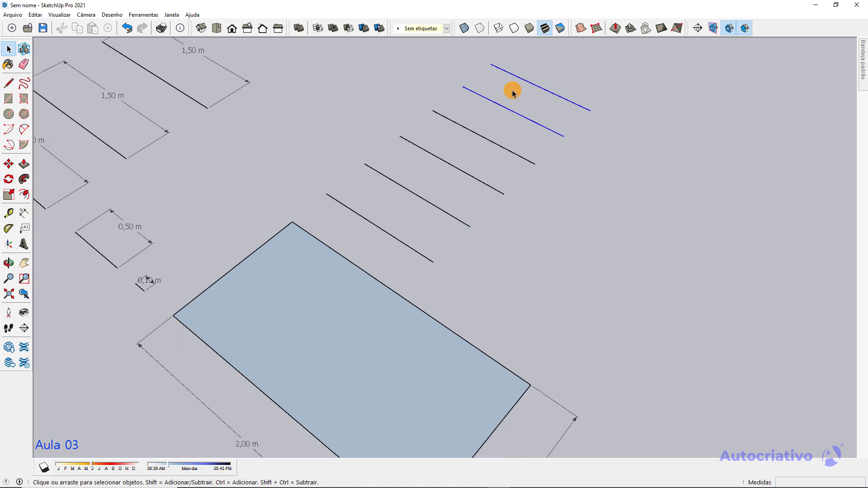
key(Delete)
drag(563, 223, 479, 138)
key(Delete)
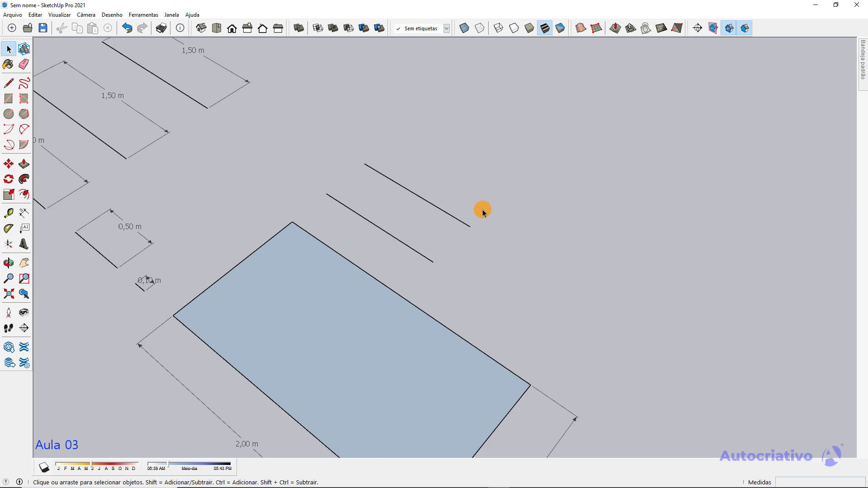
drag(475, 232, 439, 201)
key(Delete)
Copy the remaining line about 0,45 m along the green axis and multiply the copy with x6
drag(435, 264, 418, 248)
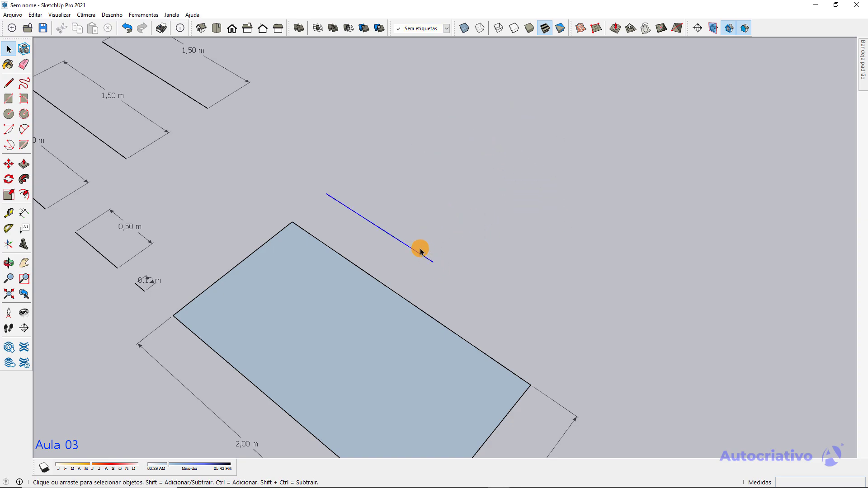
scroll(404, 231, up, 3)
key(m)
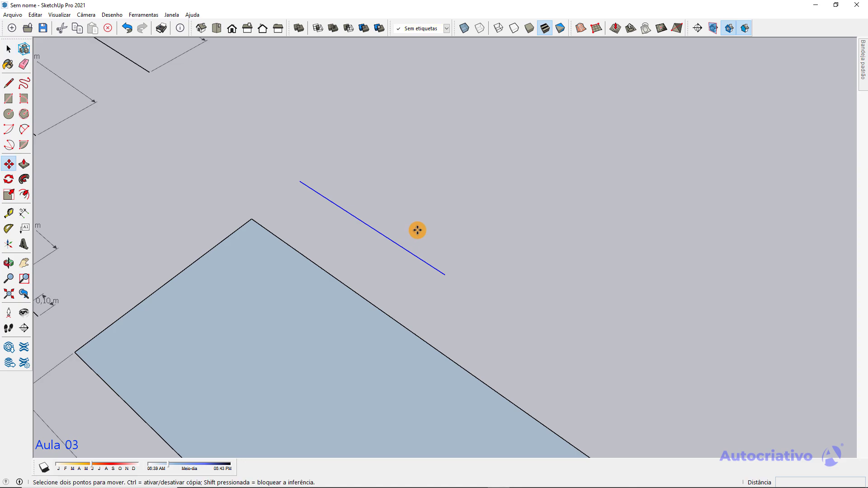
click(444, 274)
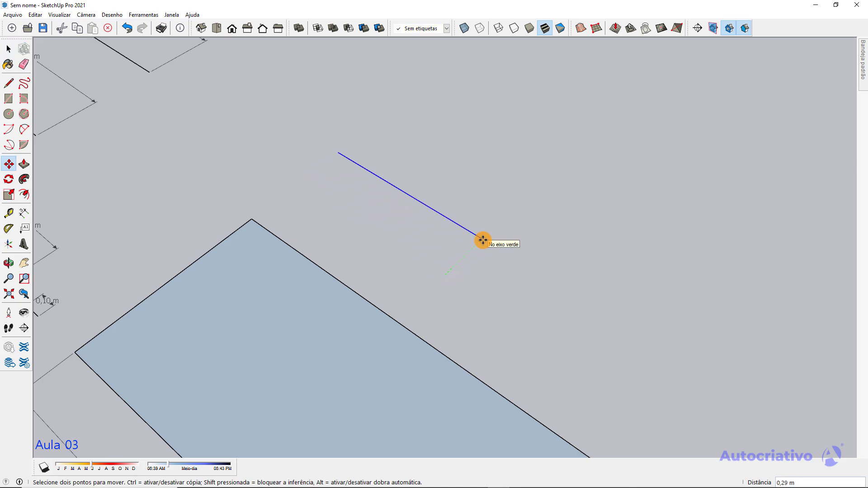
key(ctrl)
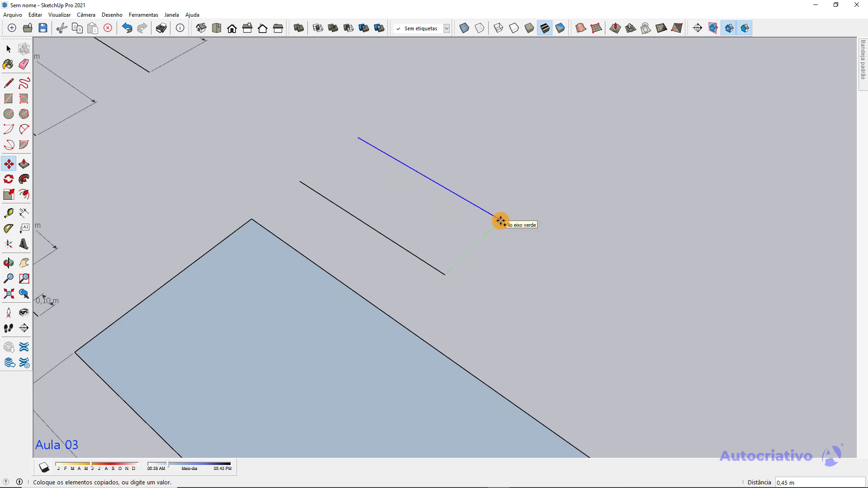
click(500, 220)
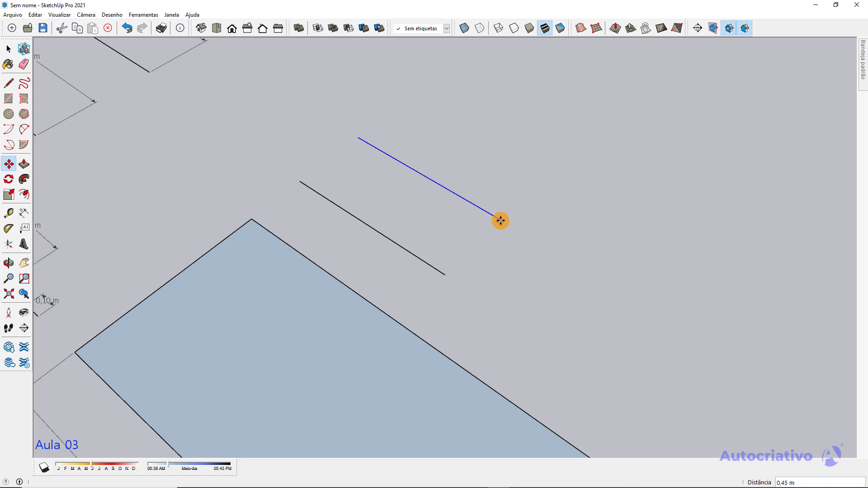
text(x)
text(6)
key(Return)
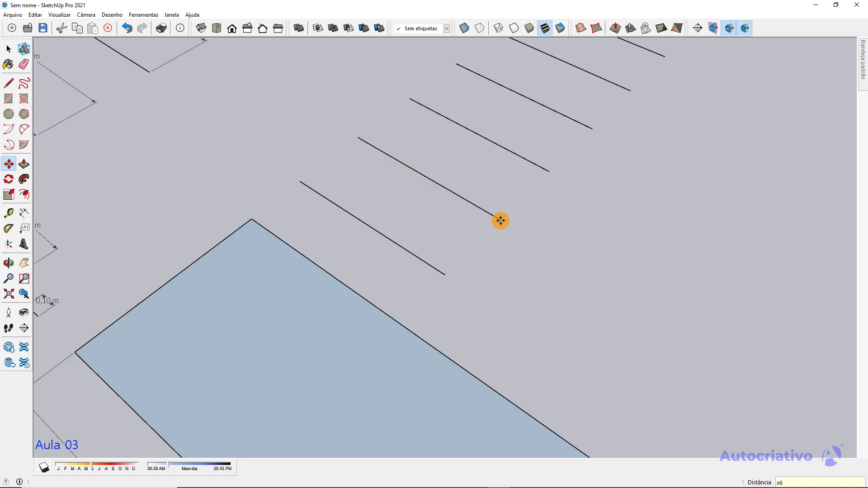
scroll(500, 220, down, 4)
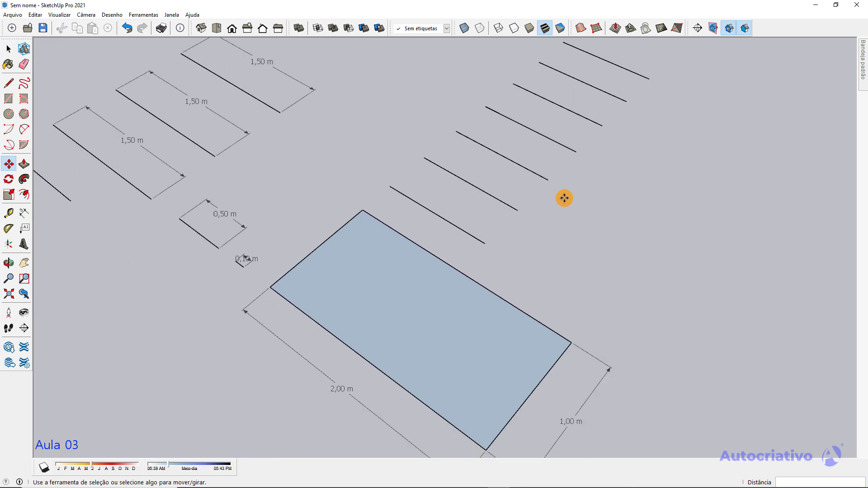
Draw a closed six-edge outline with a small inner step beside the row of lines, following the red and green axes and closing with a slanted edge
scroll(497, 239, up, 4)
middle_drag(447, 250, 339, 248)
scroll(465, 230, down, 4)
scroll(321, 222, up, 5)
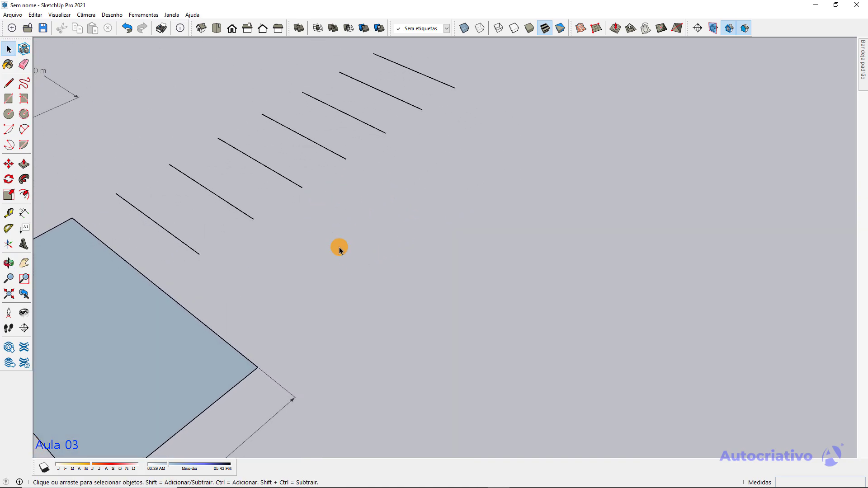
click(11, 85)
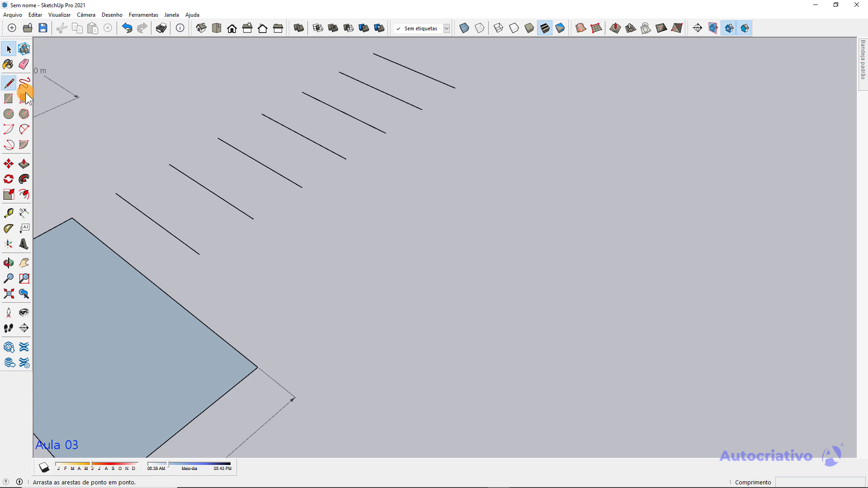
click(247, 281)
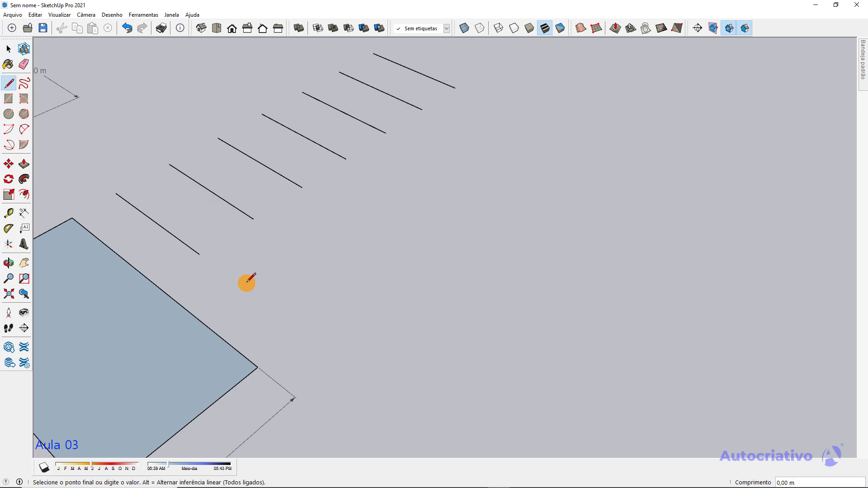
click(311, 238)
scroll(311, 238, up, 1)
scroll(312, 238, up, 1)
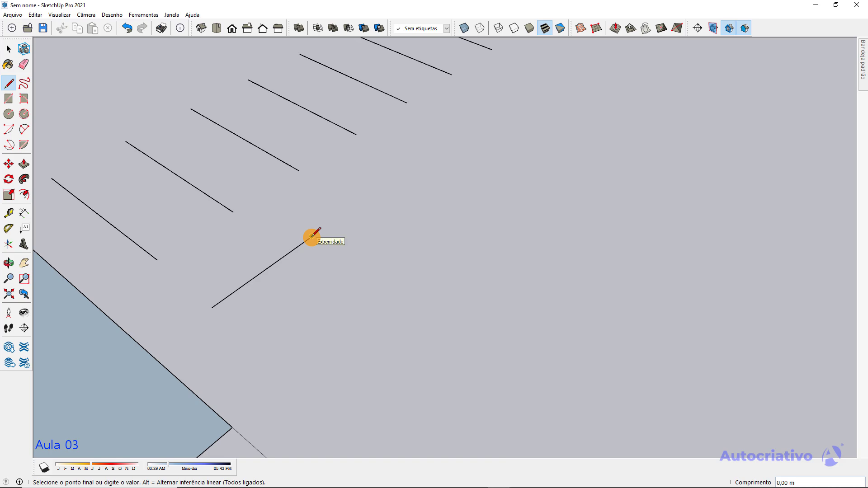
click(341, 255)
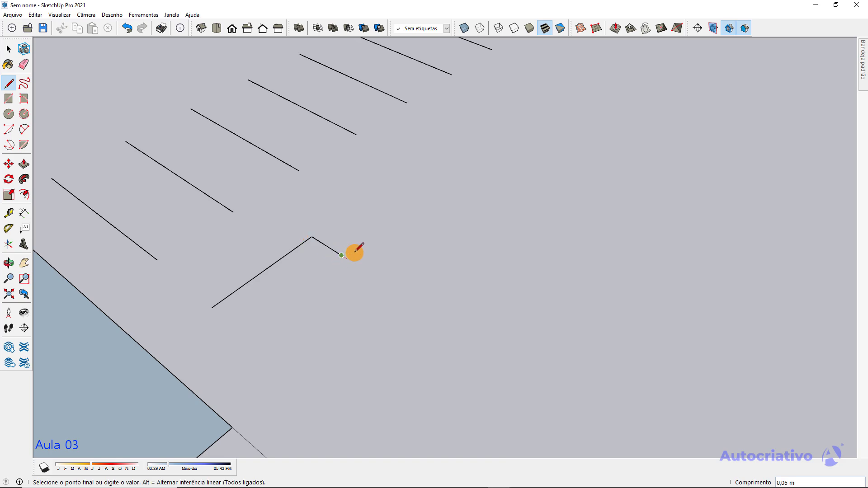
click(392, 218)
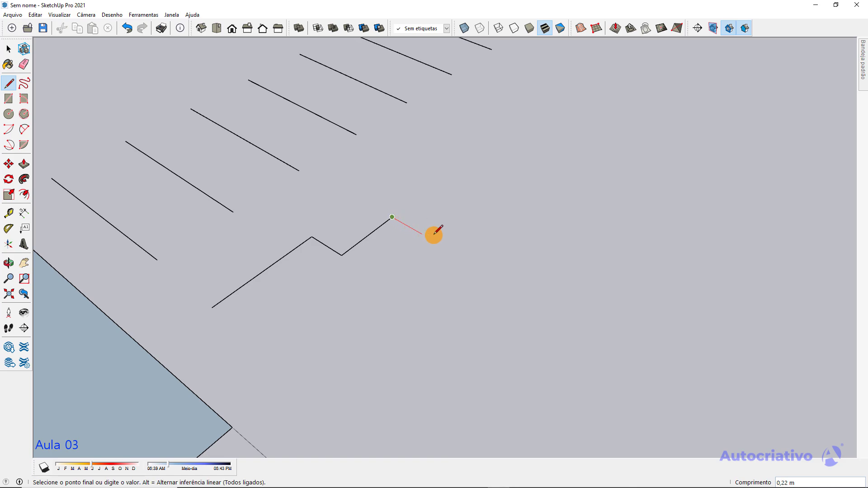
click(461, 256)
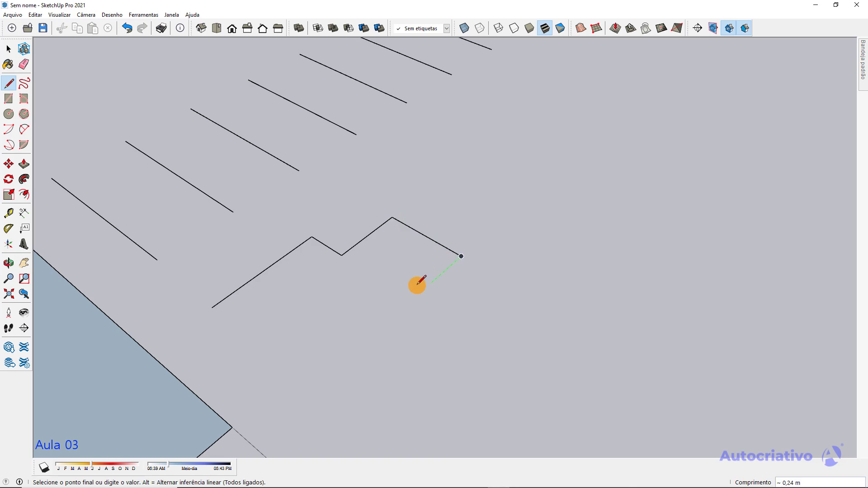
click(378, 330)
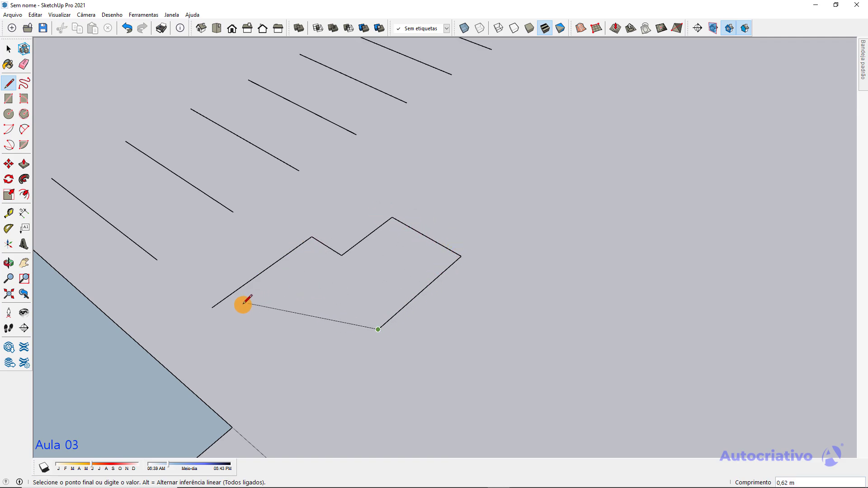
click(212, 307)
Draw a short separate line along the red axis in the empty area beyond the stepped face
middle_drag(346, 289, 549, 416)
scroll(432, 290, down, 4)
middle_drag(473, 295, 350, 273)
key(l)
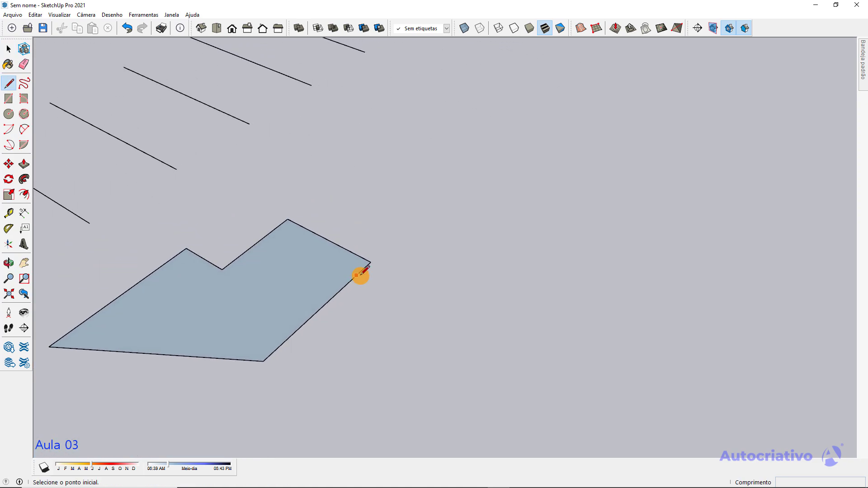
click(441, 267)
click(487, 290)
key(space)
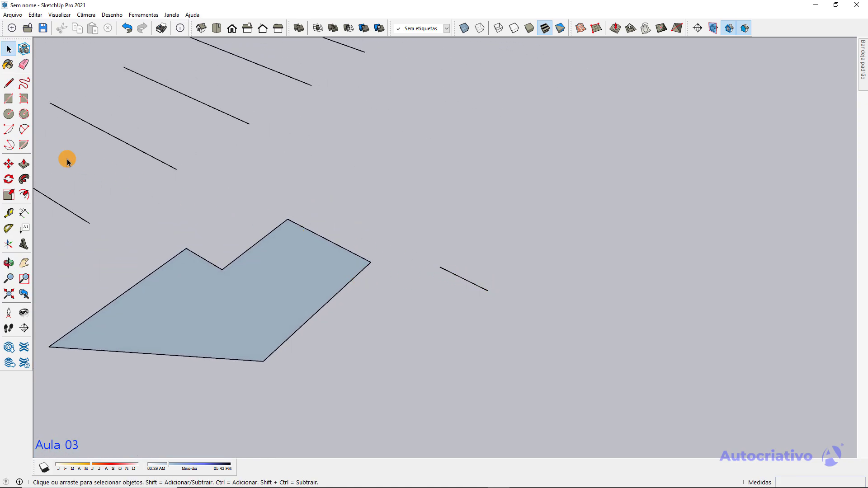
Draw a two-point arc from the free end of the separate short line, bulging about 0,08 m away from the open side
click(25, 130)
click(487, 290)
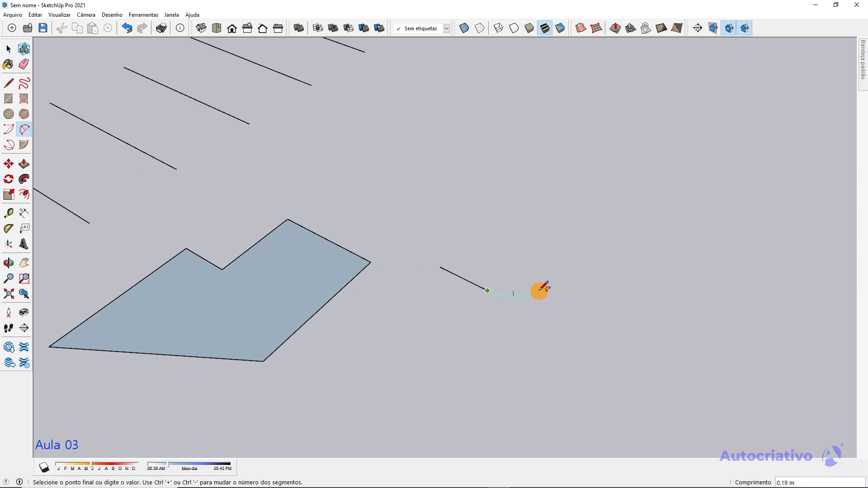
click(590, 286)
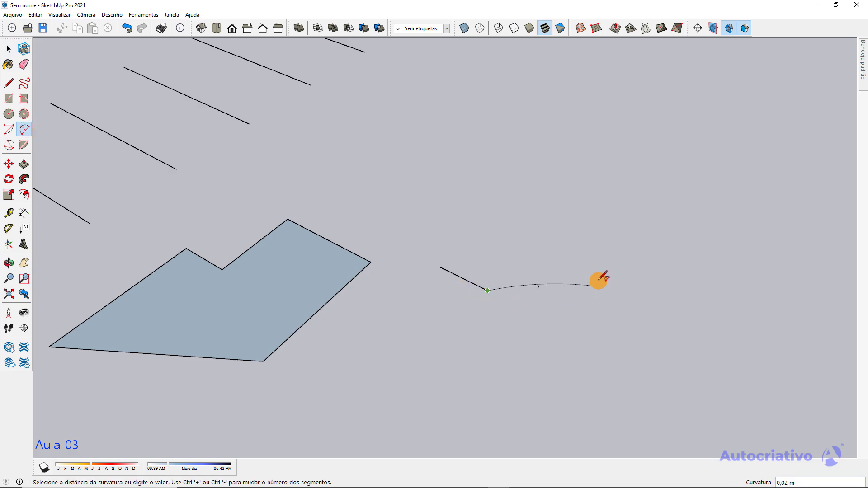
click(594, 302)
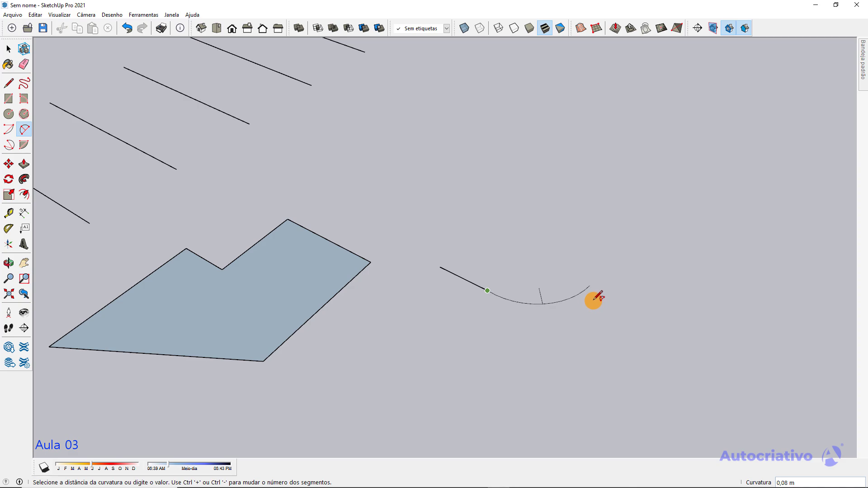
key(space)
Close the shape with five straight edges, from the arc's end around a small inner notch back to the start of the short line
key(l)
click(590, 285)
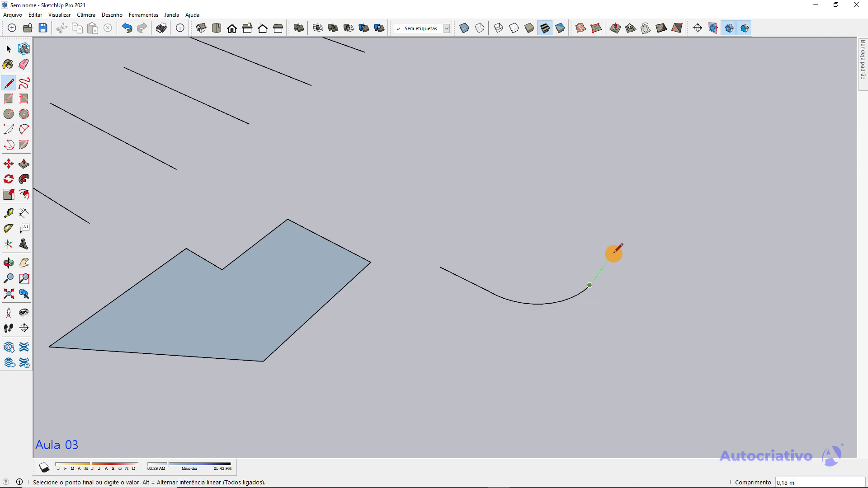
click(618, 247)
click(518, 245)
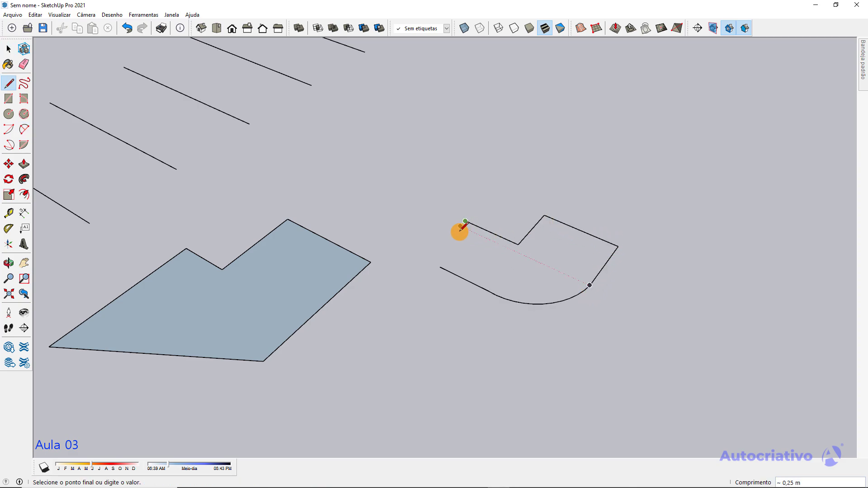
click(465, 221)
click(440, 267)
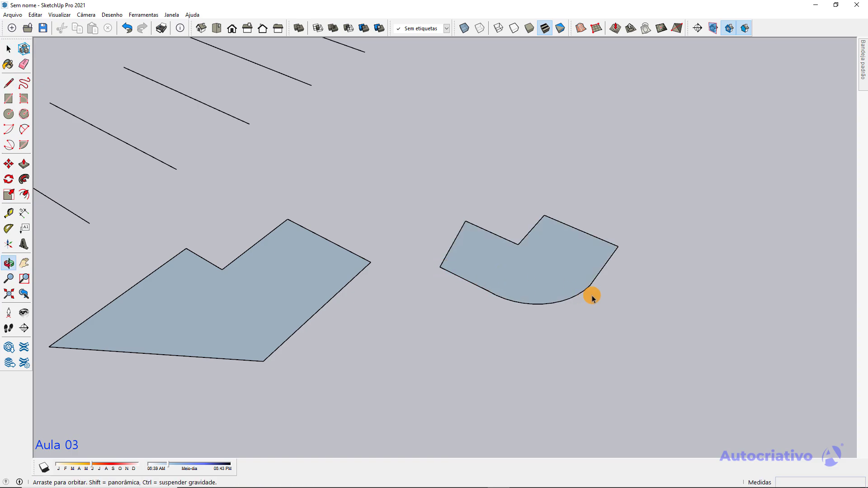
Draw a short line about 0,15 m long along the green axis in the empty area below the two undimensioned lines
mouse_move(591, 294)
middle_down()
mouse_move(365, 217)
mouse_move(498, 237)
mouse_move(453, 163)
mouse_move(450, 136)
mouse_move(471, 208)
mouse_move(619, 333)
mouse_move(482, 240)
mouse_move(476, 223)
mouse_move(426, 272)
mouse_move(476, 283)
mouse_move(490, 305)
middle_up()
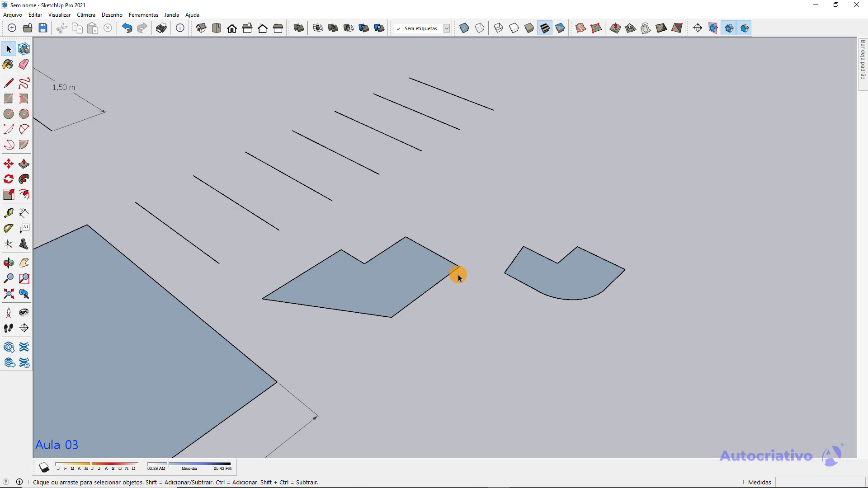
shift+middle_drag(466, 280, 278, 271)
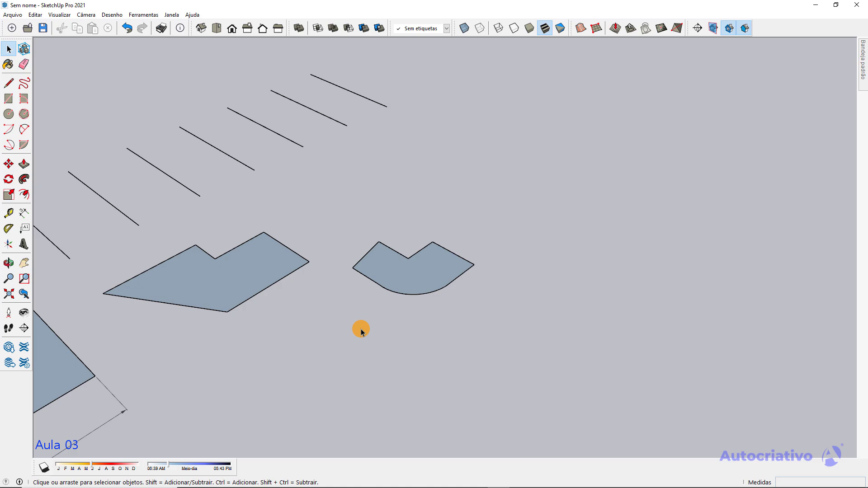
shift+middle_drag(369, 318, 240, 252)
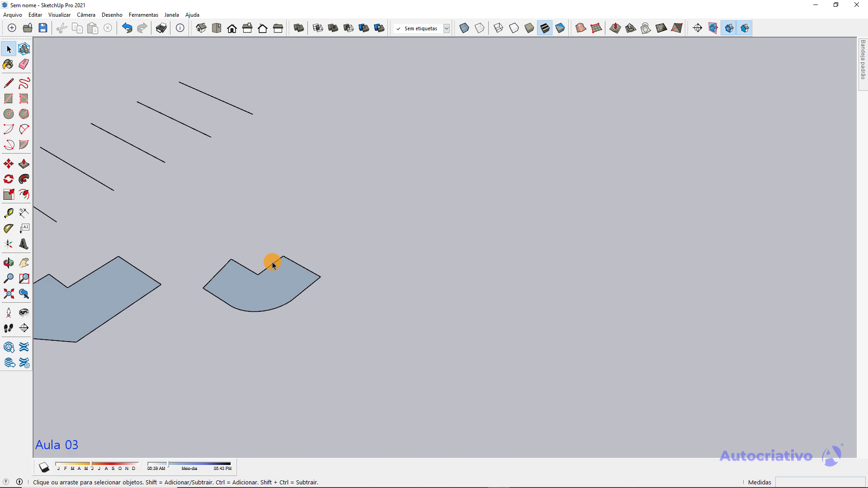
key(l)
shift+middle_drag(351, 252, 225, 198)
scroll(224, 284, down, 2)
shift+middle_drag(204, 276, 644, 94)
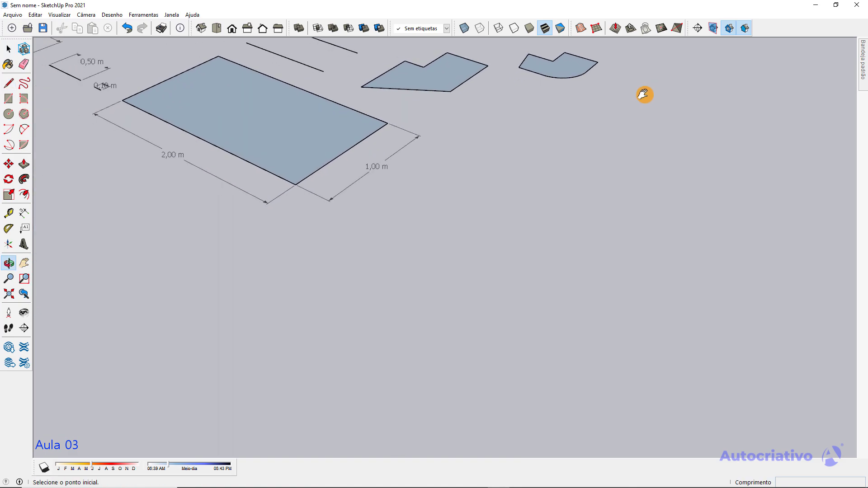
scroll(333, 252, down, 4)
shift+middle_drag(236, 261, 576, 324)
scroll(285, 254, up, 3)
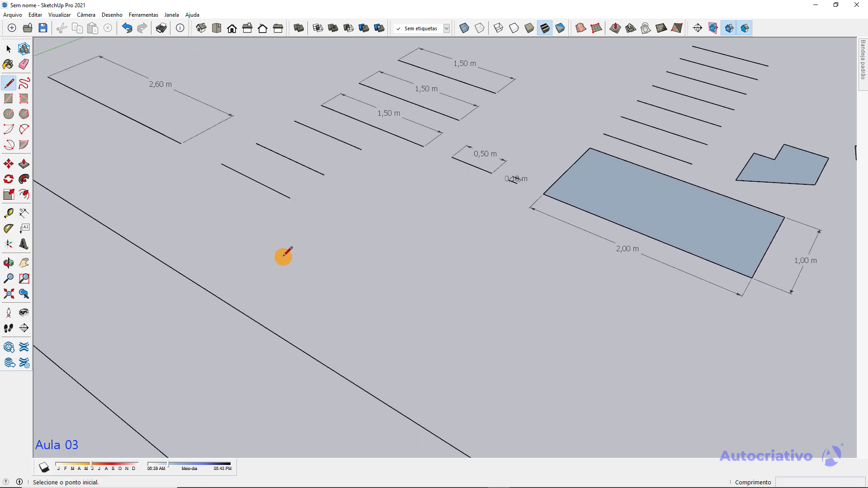
click(288, 272)
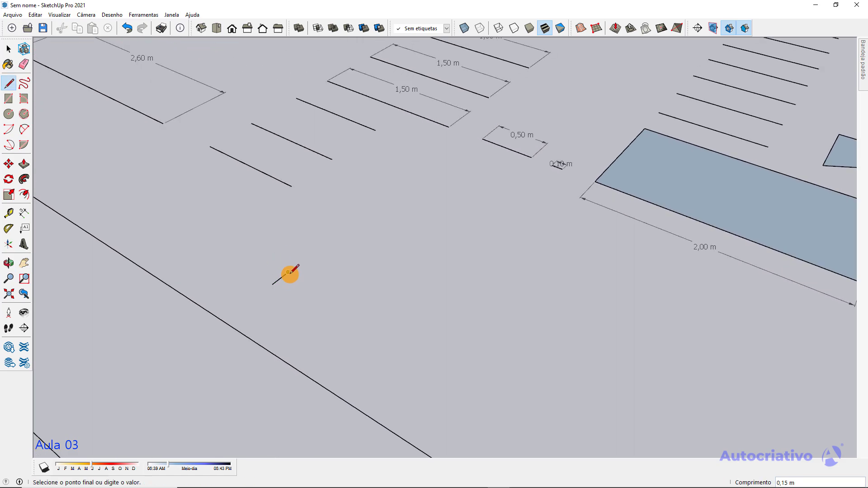
key(space)
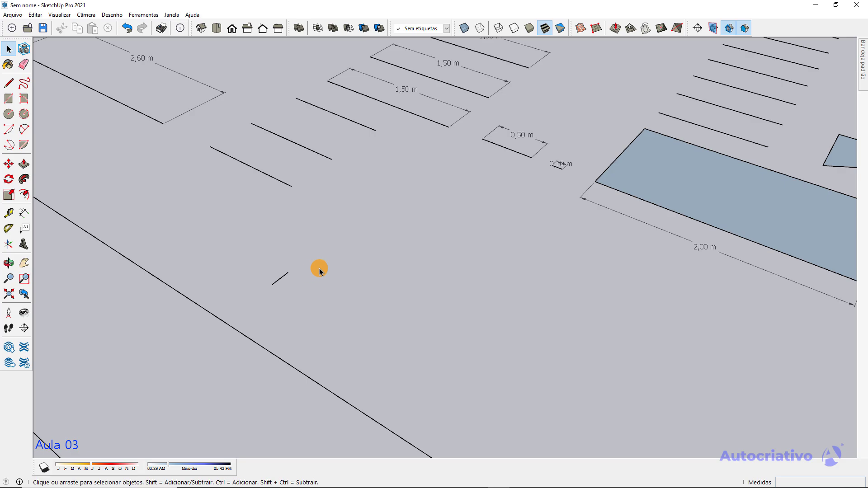
Draw a second short line farther along the green axis, inferred from the first short line's endpoint so both are collinear
key(l)
click(288, 272)
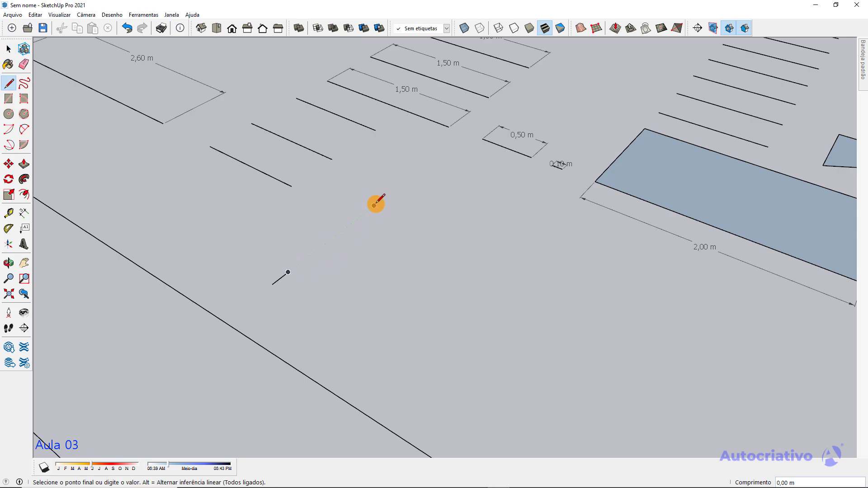
click(389, 194)
key(space)
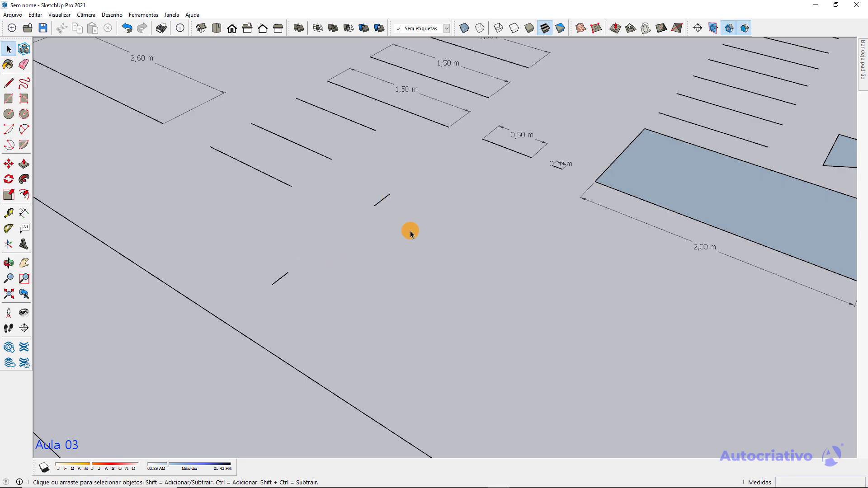
Draw two more short lines along the green axis, each inferred along the red axis from an endpoint of the first two short lines
key(l)
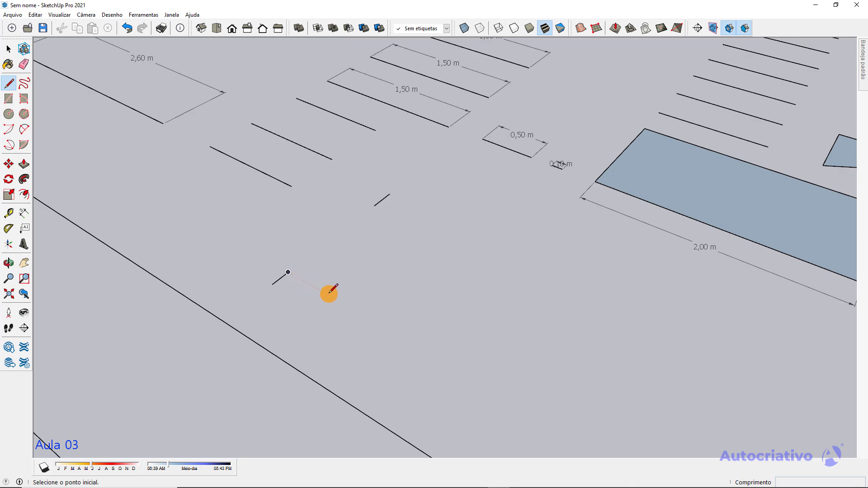
click(433, 350)
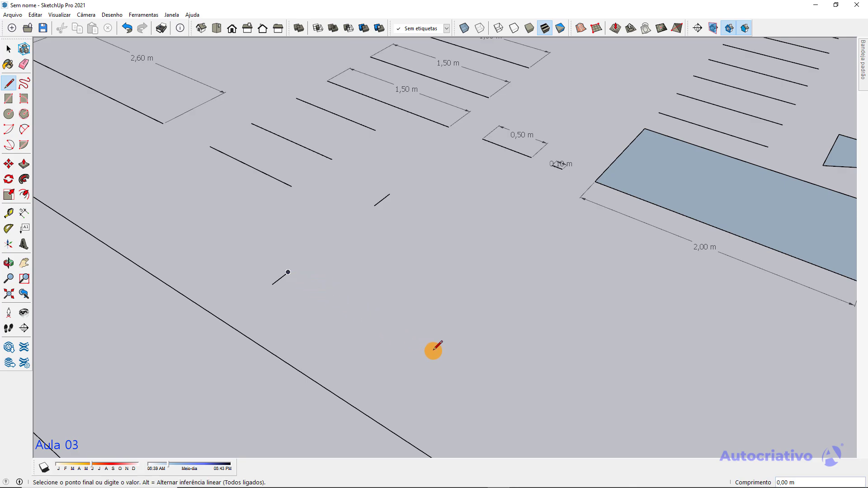
click(416, 370)
key(space)
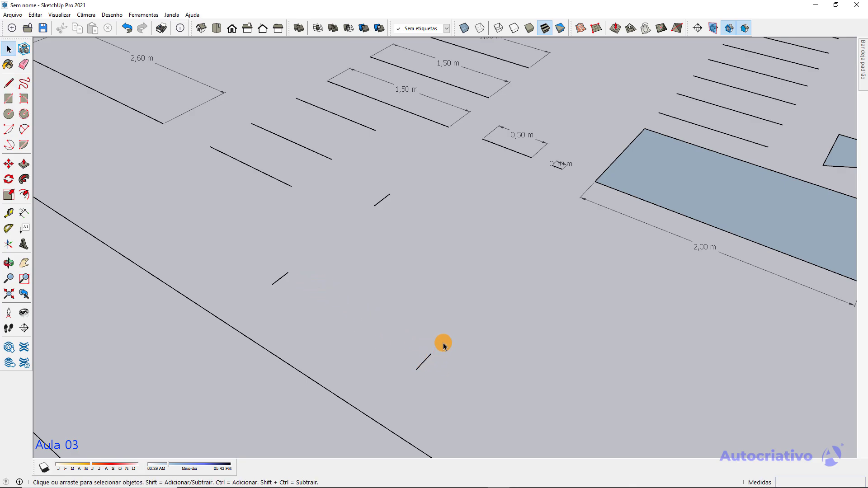
key(l)
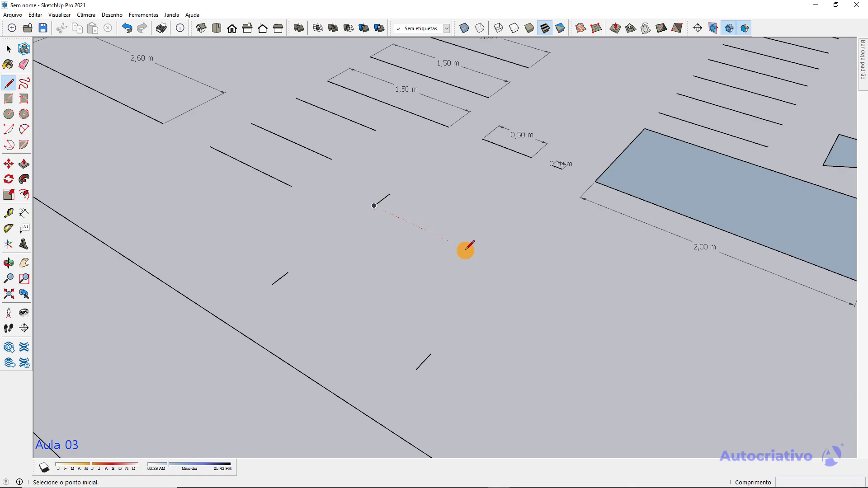
click(511, 269)
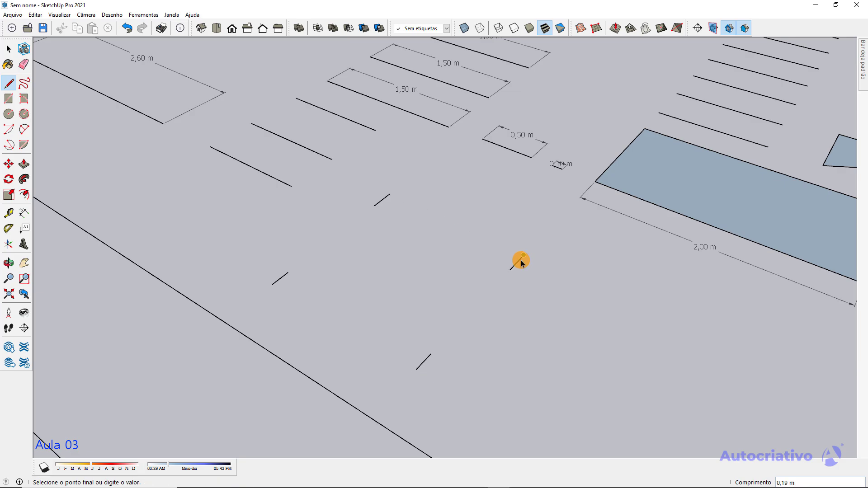
middle_drag(519, 258, 420, 265)
key(space)
Connect the inner endpoints of the four short lines with edges to form a closed rectangular face
scroll(420, 266, down, 1)
key(l)
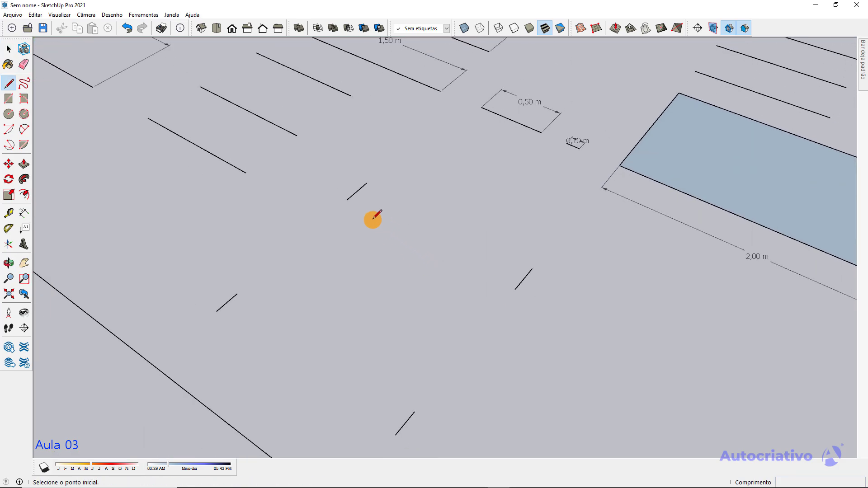
click(347, 199)
click(515, 289)
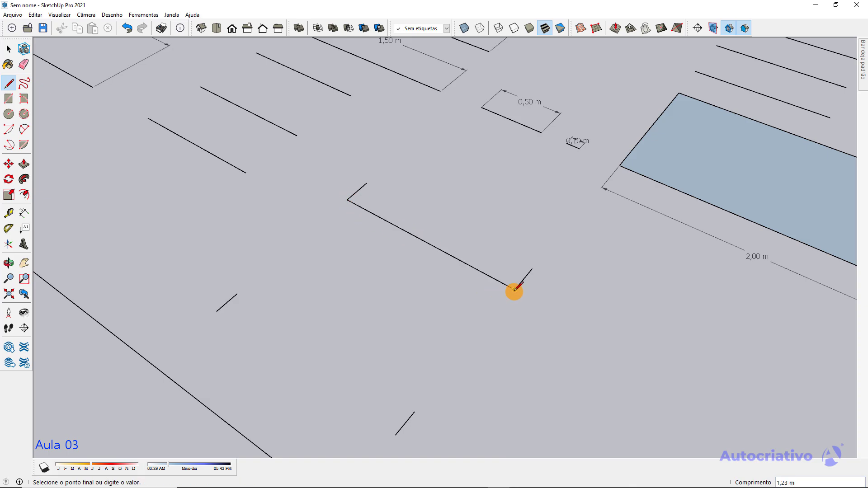
click(415, 412)
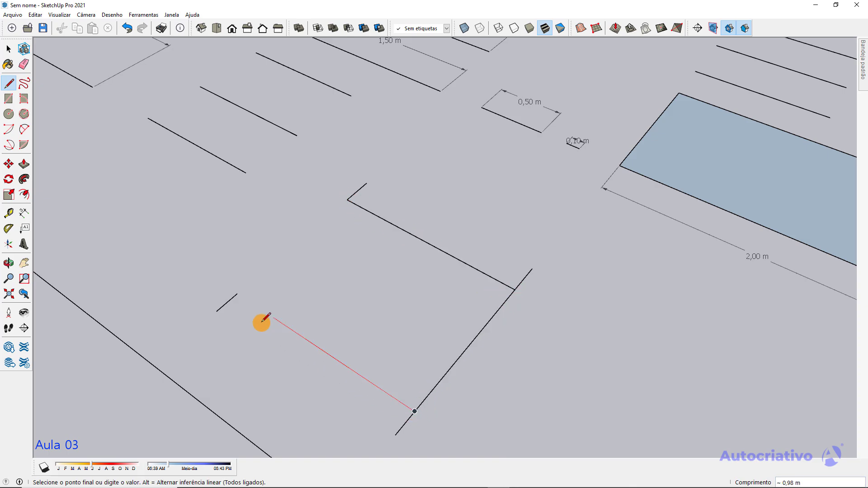
click(237, 293)
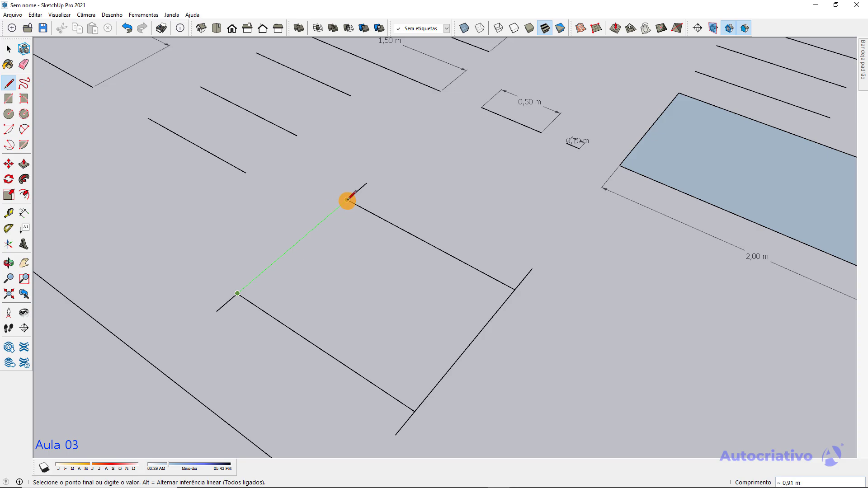
click(346, 200)
key(space)
Draw a 10cm vertical line up the blue axis from the face corner nearest the 2,00 m rectangle
mouse_move(448, 300)
middle_down()
mouse_move(435, 259)
mouse_move(368, 211)
mouse_move(362, 230)
mouse_move(300, 134)
mouse_move(314, 95)
mouse_move(378, 192)
mouse_move(400, 316)
mouse_move(366, 290)
mouse_move(339, 300)
mouse_move(393, 329)
mouse_move(423, 321)
middle_up()
key(l)
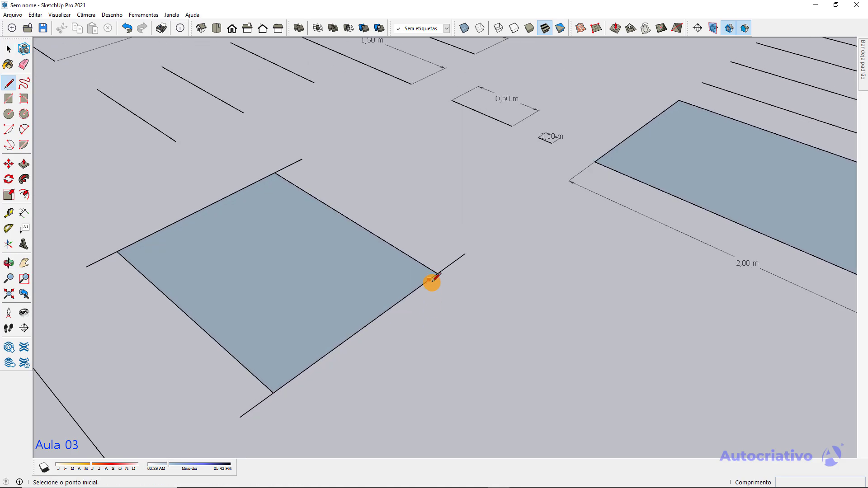
click(437, 273)
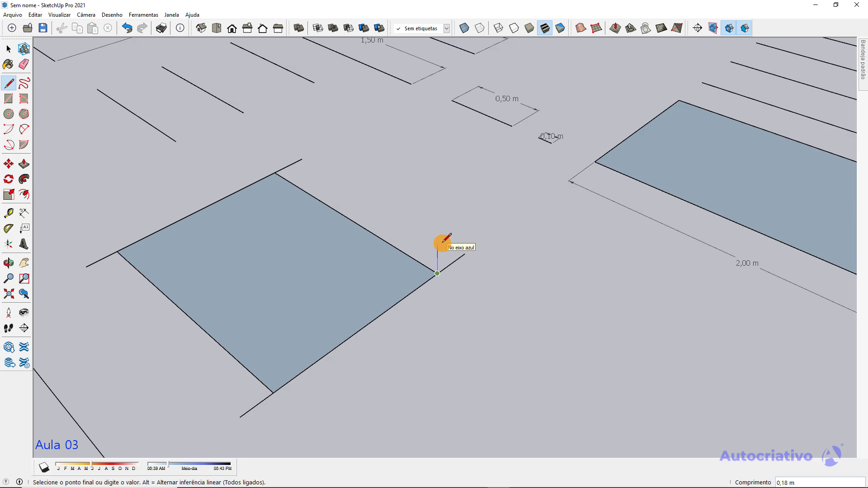
text(10cm)
key(Return)
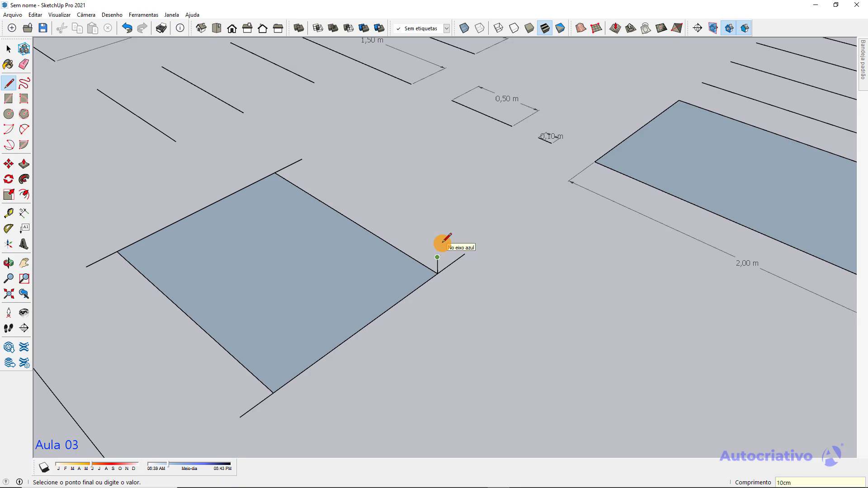
key(space)
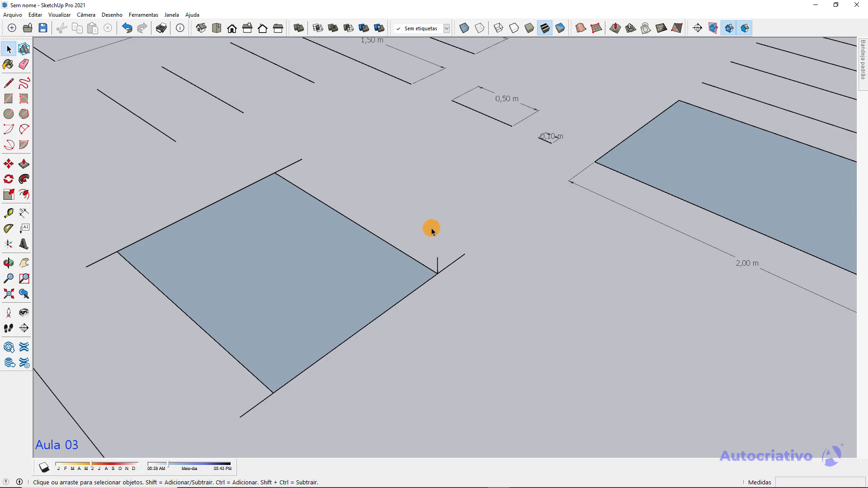
Draw a 10cm vertical line up the blue axis from the face corner nearest the undimensioned parallel lines
key(l)
click(274, 172)
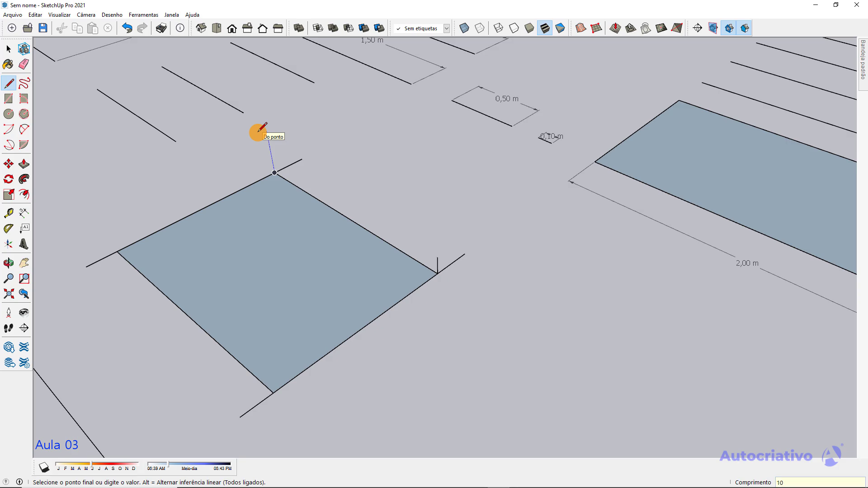
text(10cm)
key(Return)
key(space)
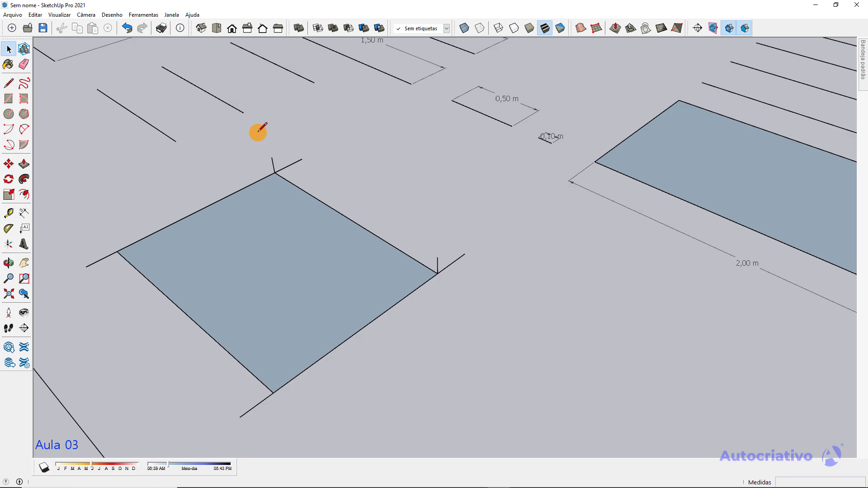
Draw a matching short vertical line up the blue axis from the face corner diagonally opposite the first vertical line
key(l)
click(117, 251)
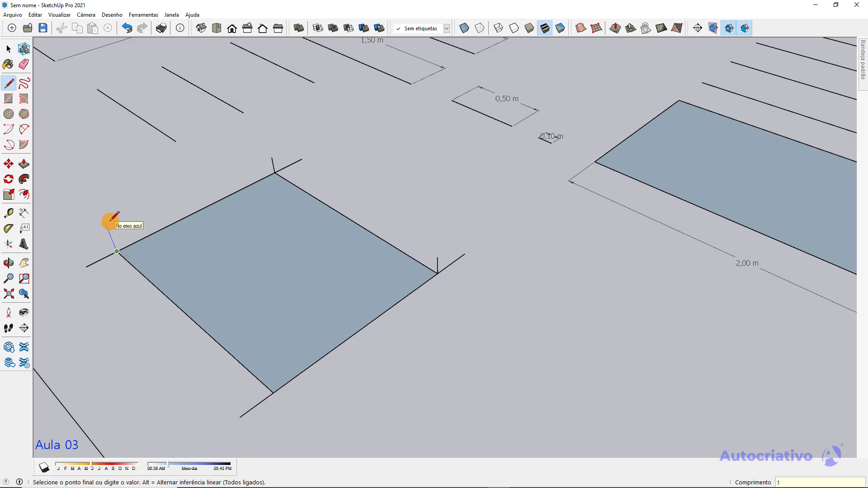
key(Return)
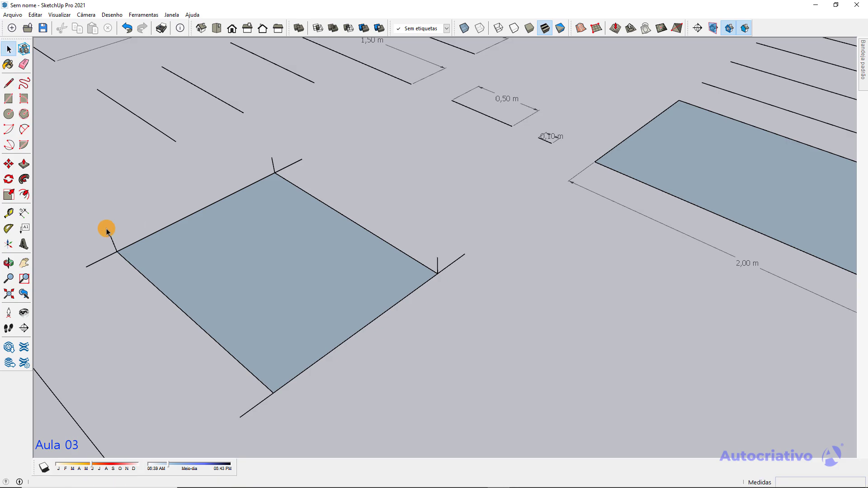
Draw a 0,10 m vertical line up the blue axis from the last remaining corner of the face
click(273, 392)
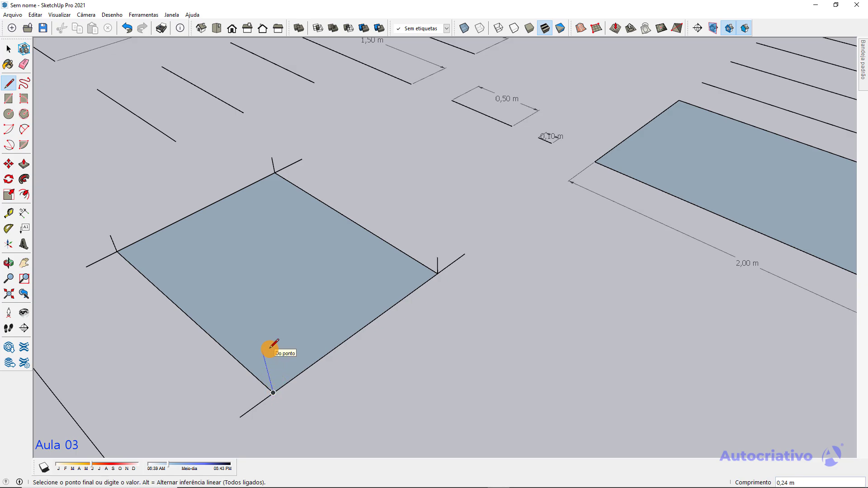
key(Return)
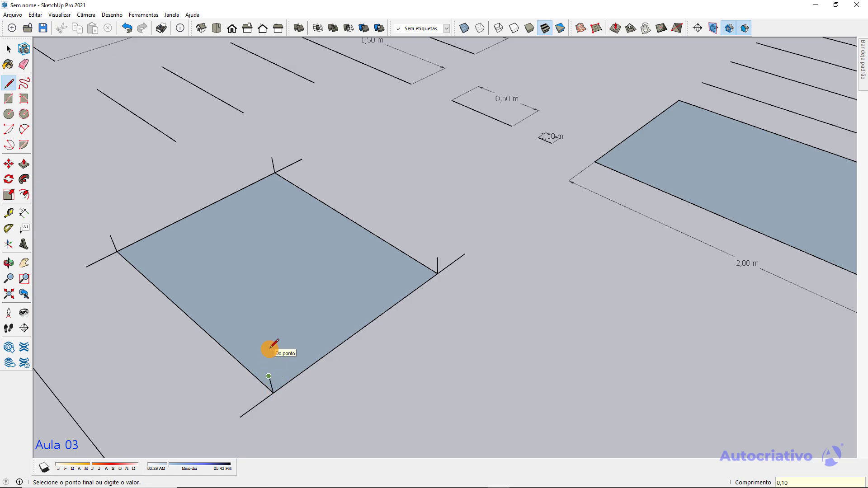
key(space)
middle_drag(307, 302, 369, 334)
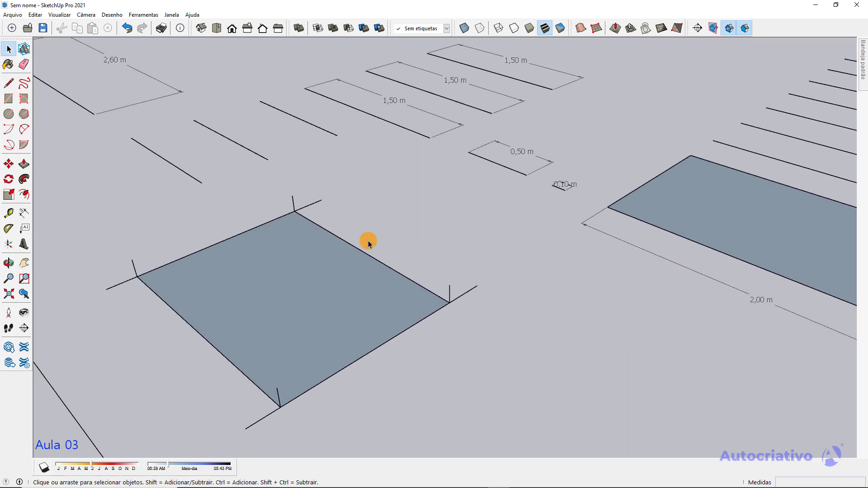
Connect the tops of the four vertical corner lines with edges to close the shape into a box
middle_drag(448, 286, 480, 283)
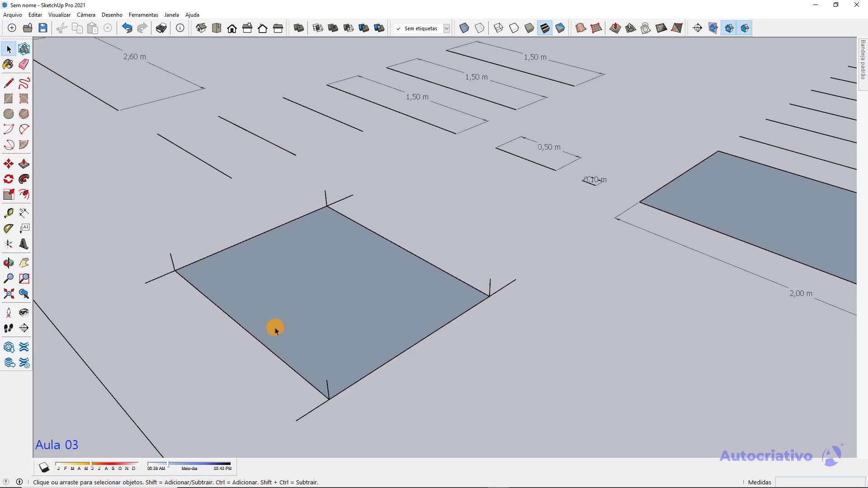
middle_drag(272, 332, 171, 261)
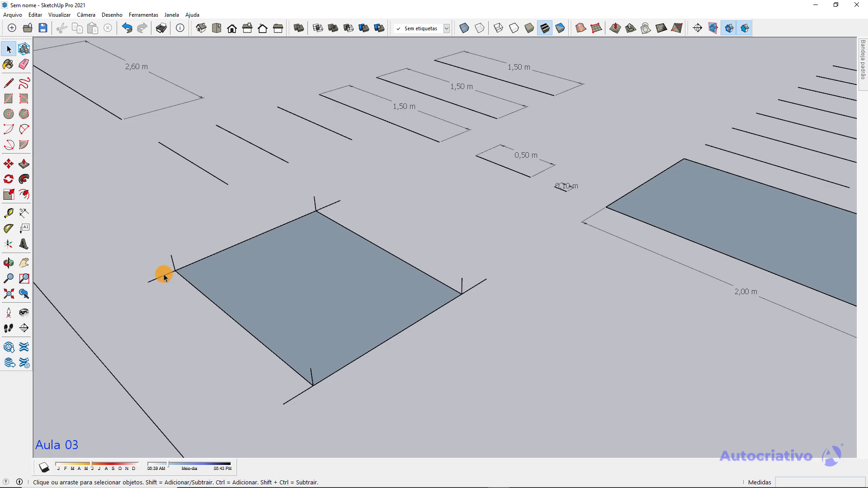
key(l)
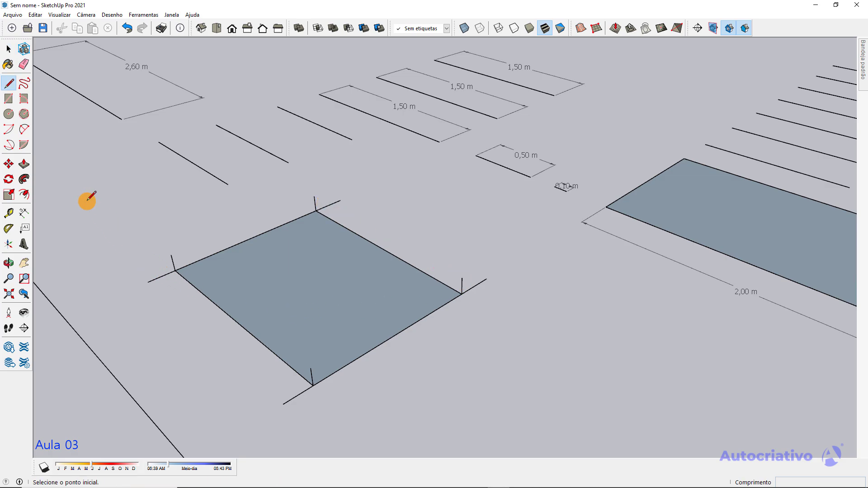
click(171, 255)
click(314, 197)
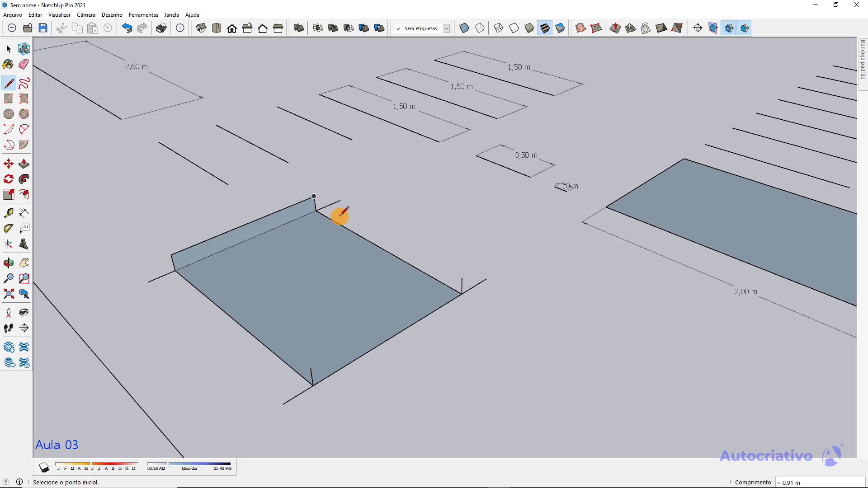
click(462, 278)
click(315, 198)
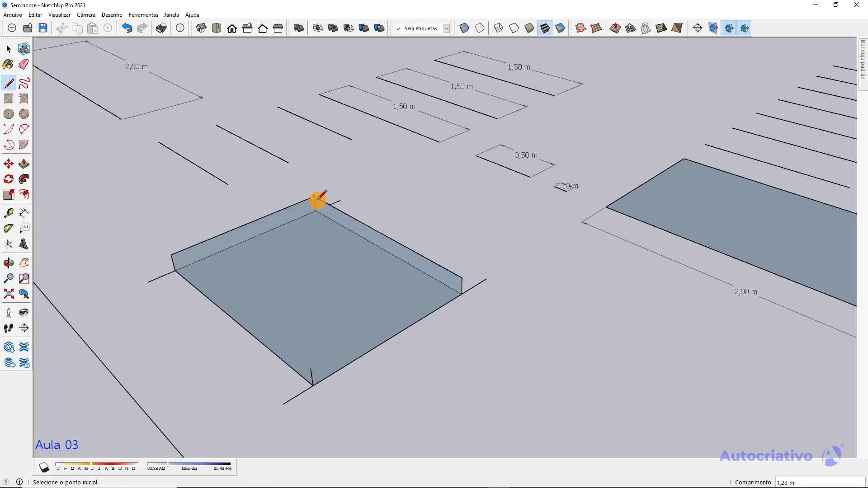
click(461, 276)
click(311, 368)
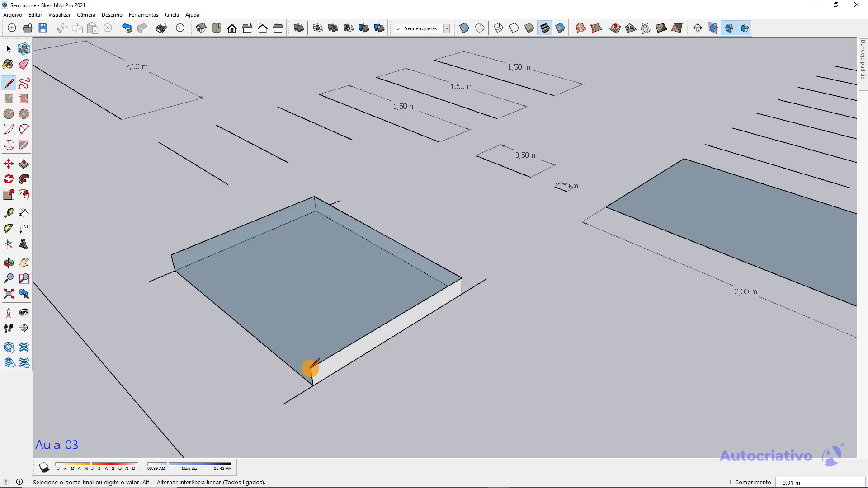
click(171, 255)
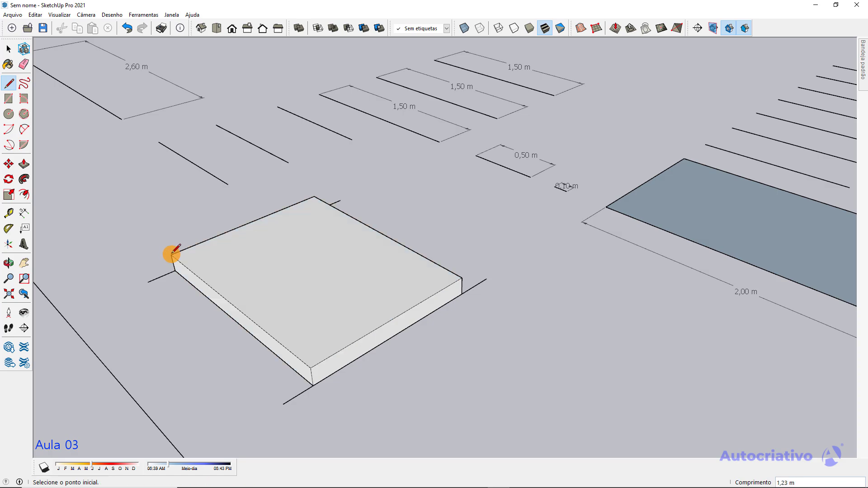
mouse_move(351, 285)
middle_down()
mouse_move(199, 283)
mouse_move(232, 244)
mouse_move(211, 163)
mouse_move(569, 238)
mouse_move(263, 221)
mouse_move(658, 199)
mouse_move(523, 190)
mouse_move(238, 324)
mouse_move(485, 327)
mouse_move(249, 295)
mouse_move(258, 221)
mouse_move(422, 273)
middle_up()
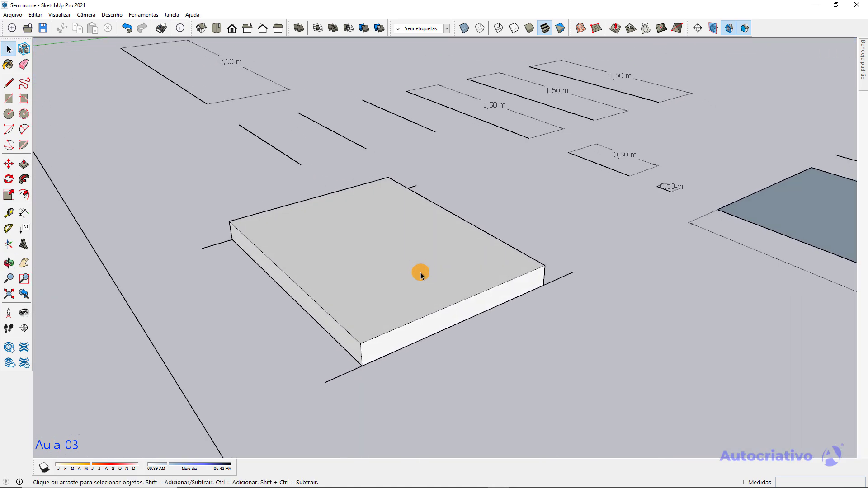
Undo the four edges joining the tops of the vertical lines
key(ctrl+z)
key(ctrl+z)
key(ctrl+z)
key(ctrl+z)
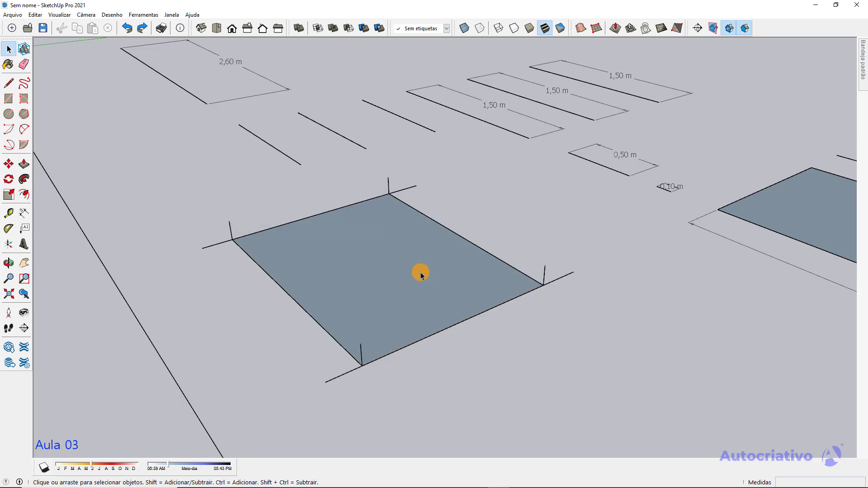
Replace the vertical line at the face's left-hand corner with a 9cm line up the blue axis
scroll(237, 229, up, 2)
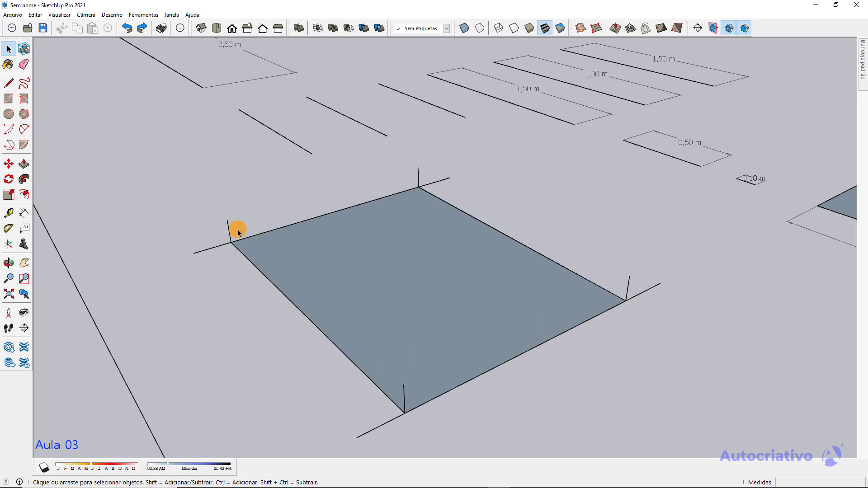
key(Delete)
key(l)
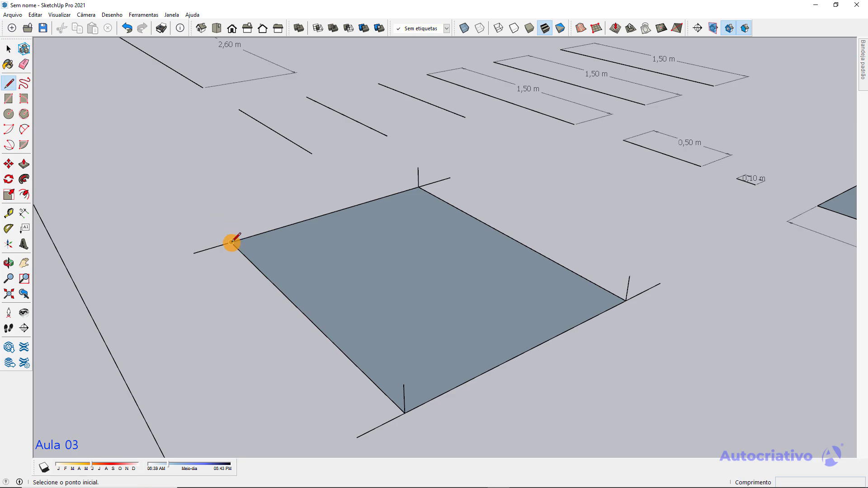
click(231, 243)
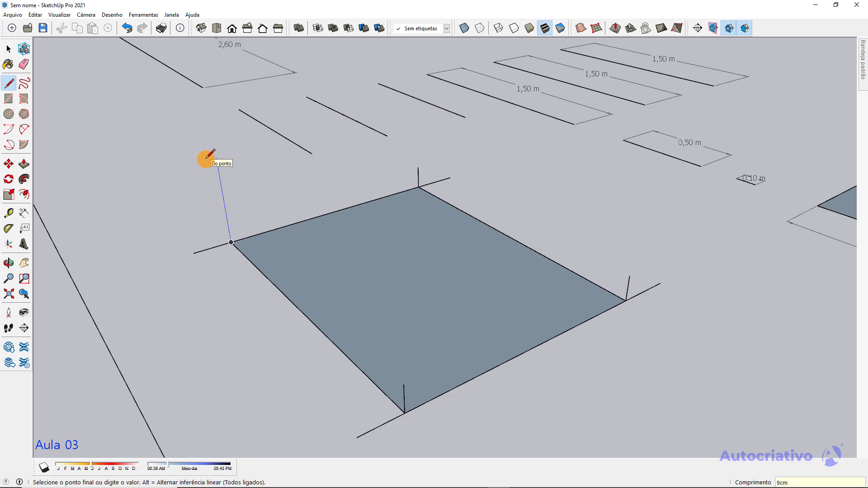
key(Escape)
key(space)
scroll(372, 271, down, 5)
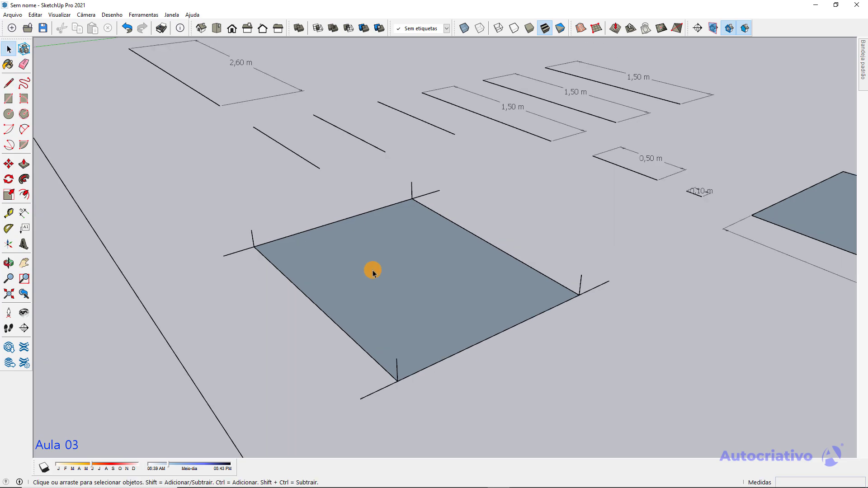
Erase the four short line ends that extend past the face's corners on the ground
middle_drag(442, 325, 506, 351)
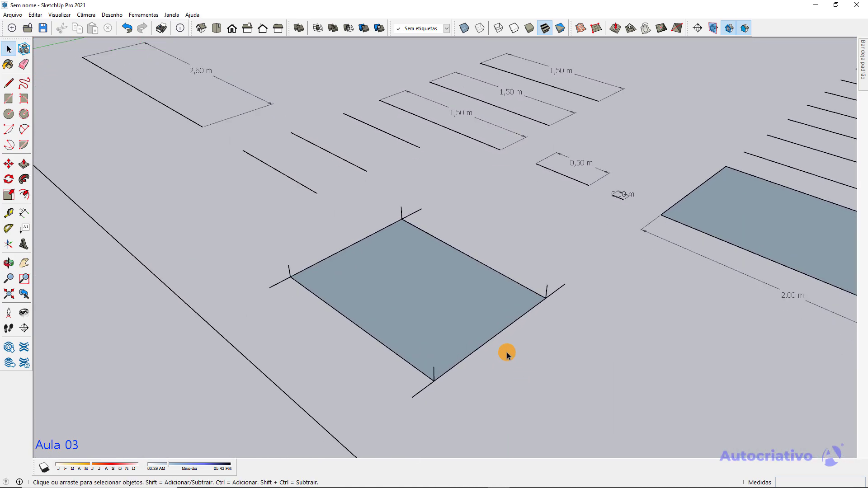
scroll(292, 318, up, 1)
key(e)
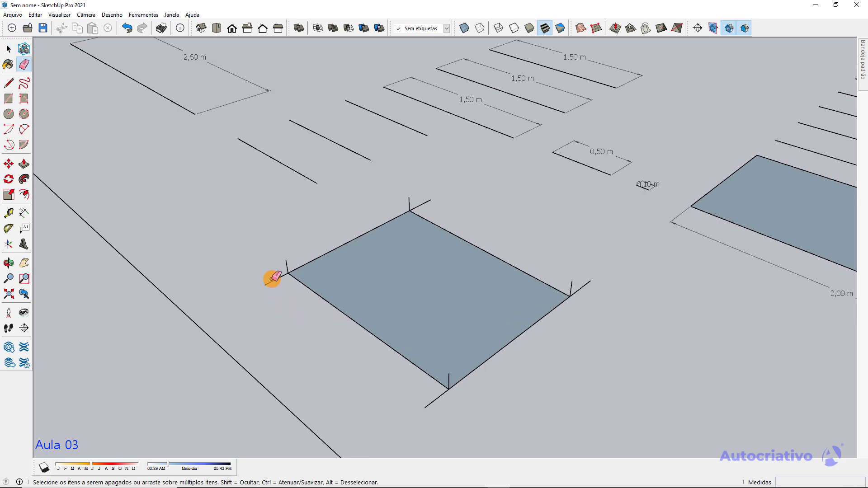
click(273, 280)
click(420, 204)
click(581, 288)
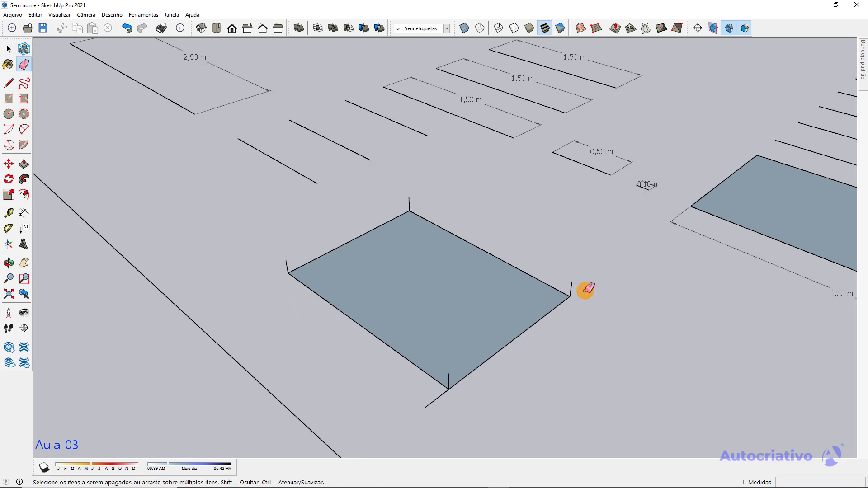
click(435, 400)
key(space)
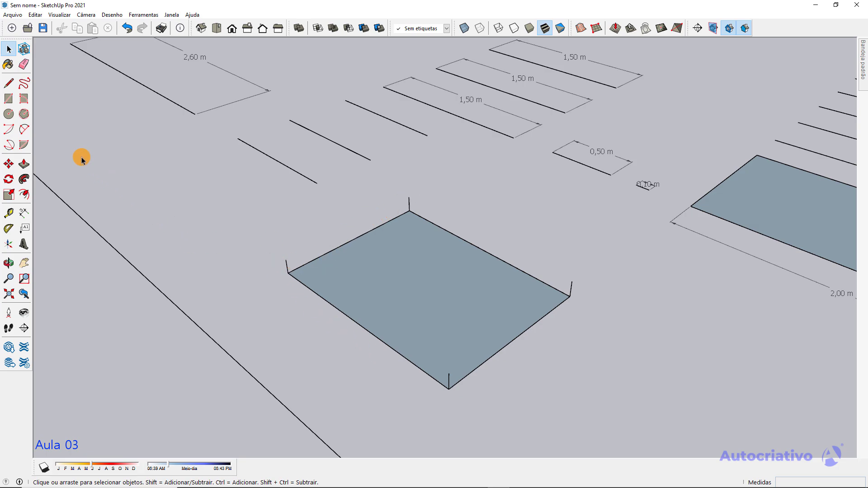
Draw the two rear top edges, joining the 9cm line's top to the back corner's and on to the right-hand corner's vertical line
click(9, 83)
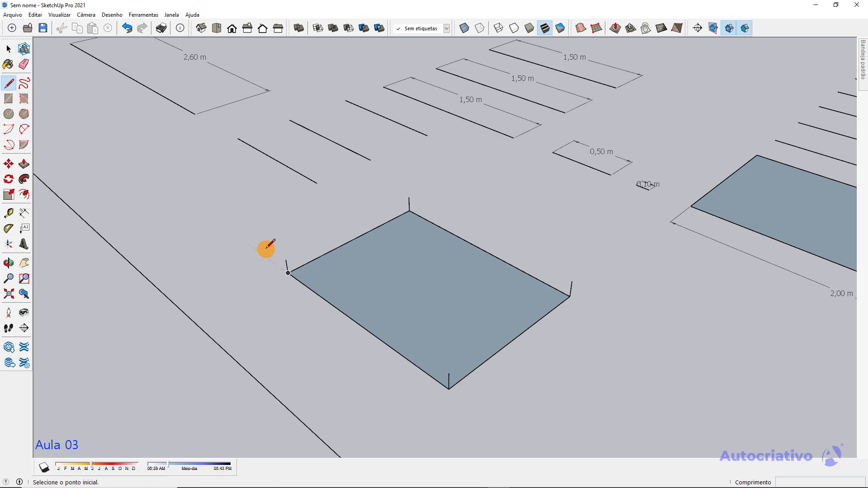
scroll(284, 260, up, 3)
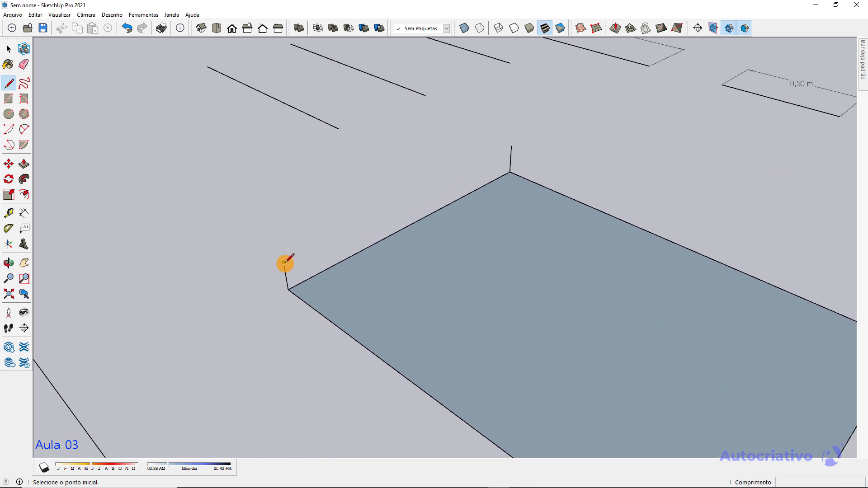
click(284, 262)
click(511, 146)
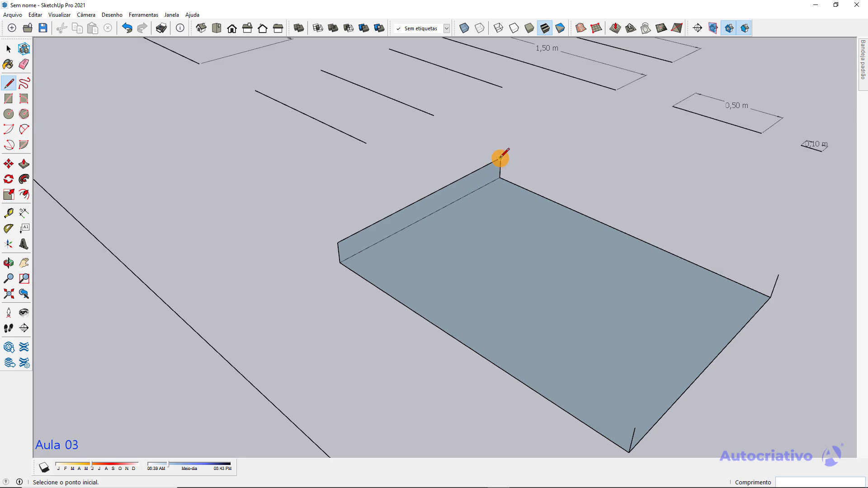
click(500, 157)
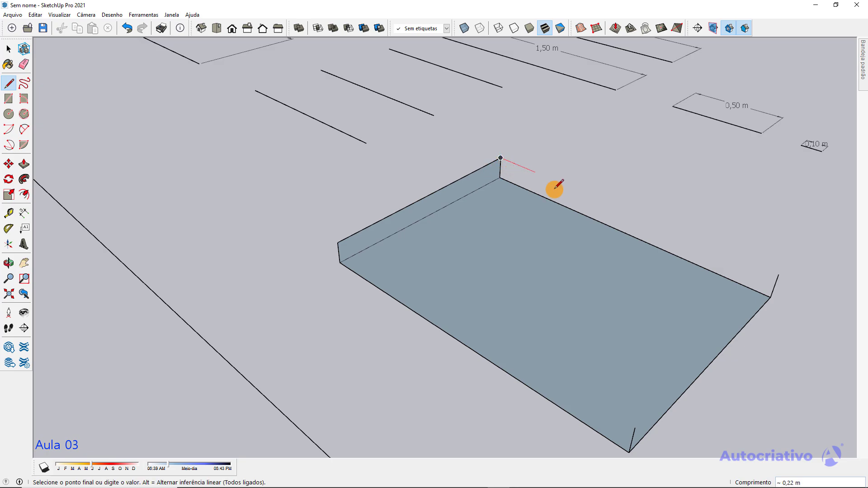
click(778, 274)
Draw the two front top edges through the front vertical line's top, ending the loop at the 9cm line
middle_drag(687, 256, 548, 219)
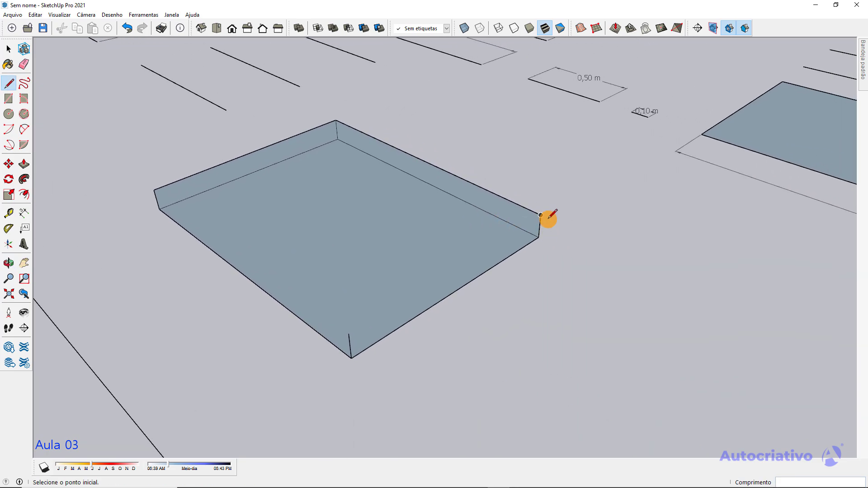
click(349, 335)
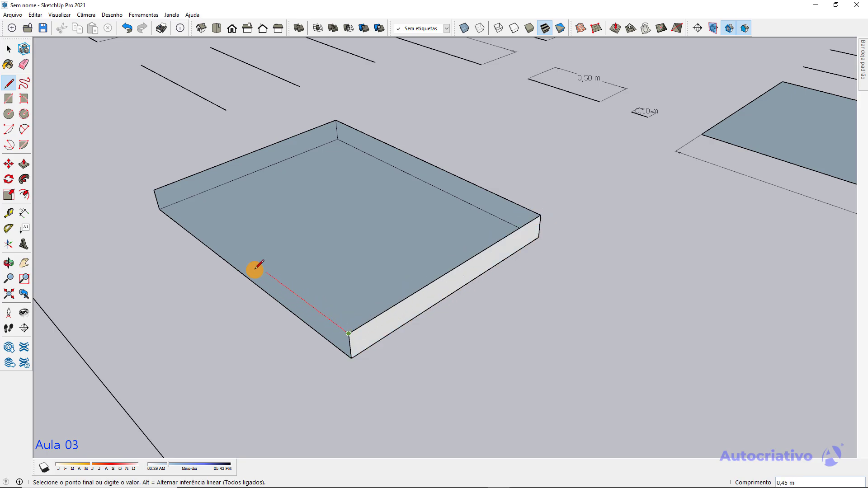
mouse_move(252, 271)
middle_down()
mouse_move(377, 306)
mouse_move(548, 298)
middle_up()
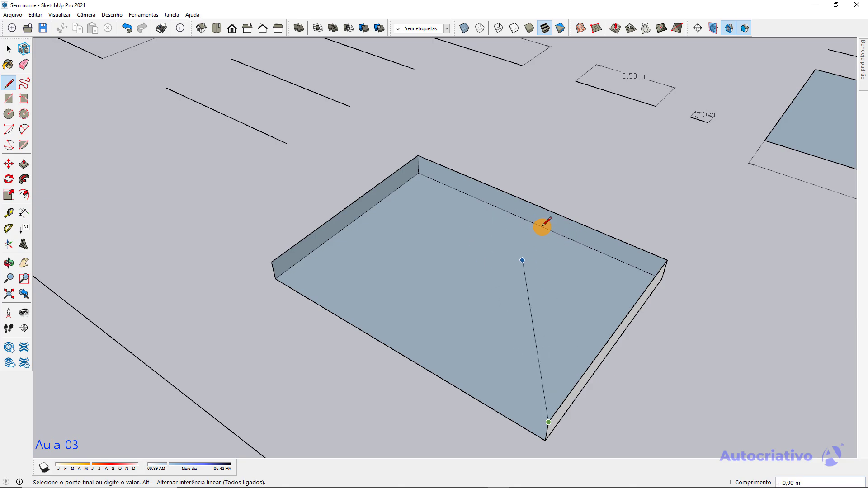
click(272, 263)
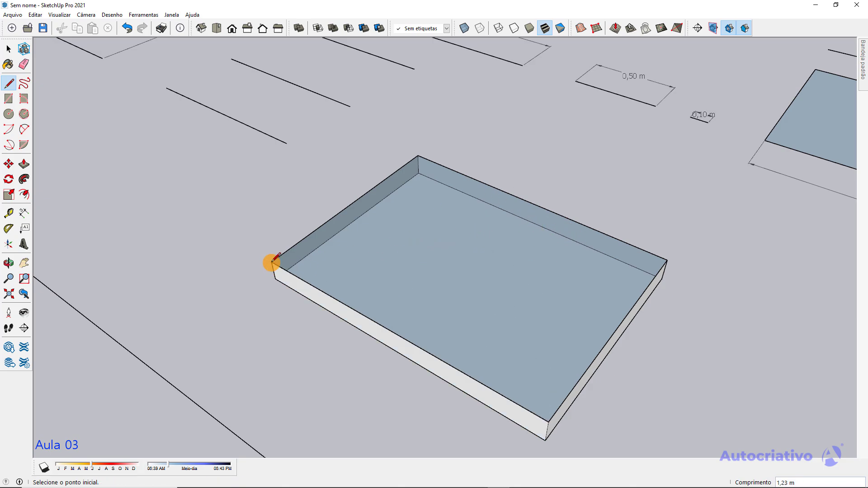
key(space)
Examine the box's top opening and side walls from several angles
key(o)
mouse_move(550, 219)
mouse_down()
mouse_move(481, 194)
mouse_move(514, 194)
mouse_move(523, 242)
mouse_up()
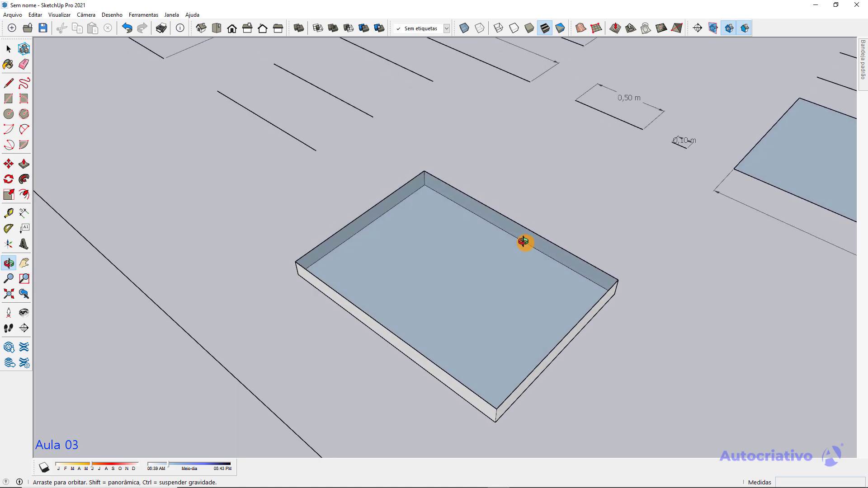
key(space)
middle_drag(542, 245, 554, 299)
scroll(375, 230, up, 3)
key(space)
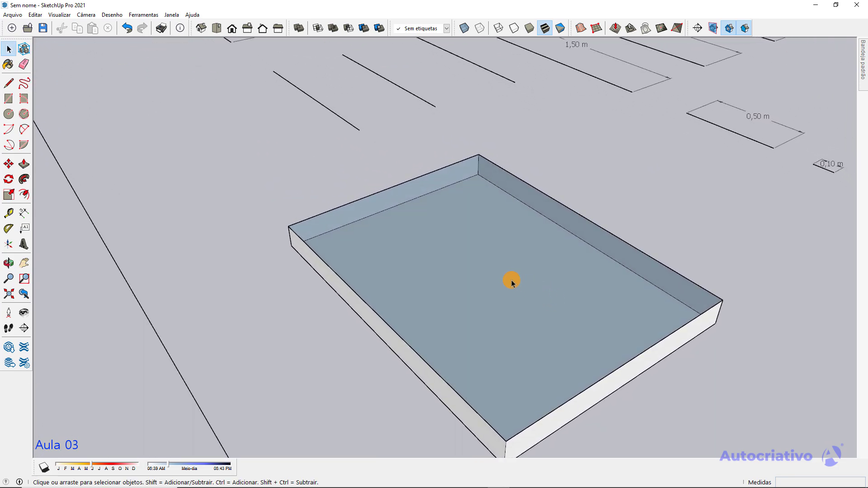
scroll(512, 282, down, 3)
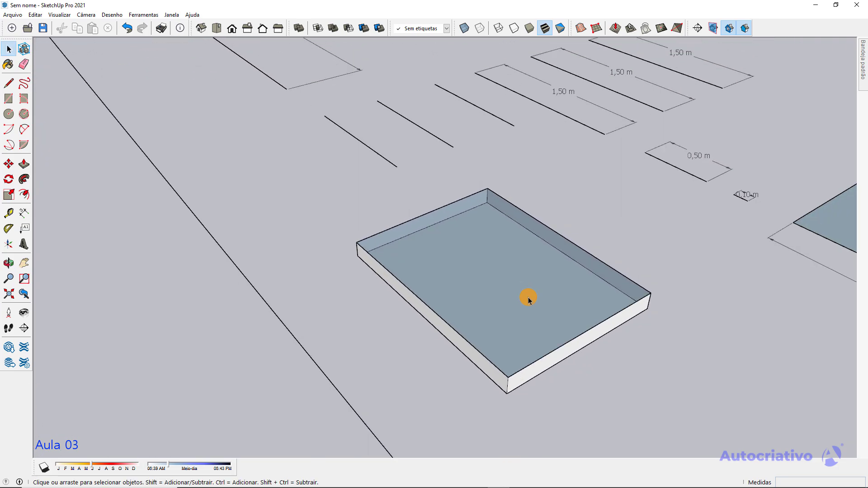
scroll(517, 298, up, 3)
shift+middle_drag(517, 298, 385, 194)
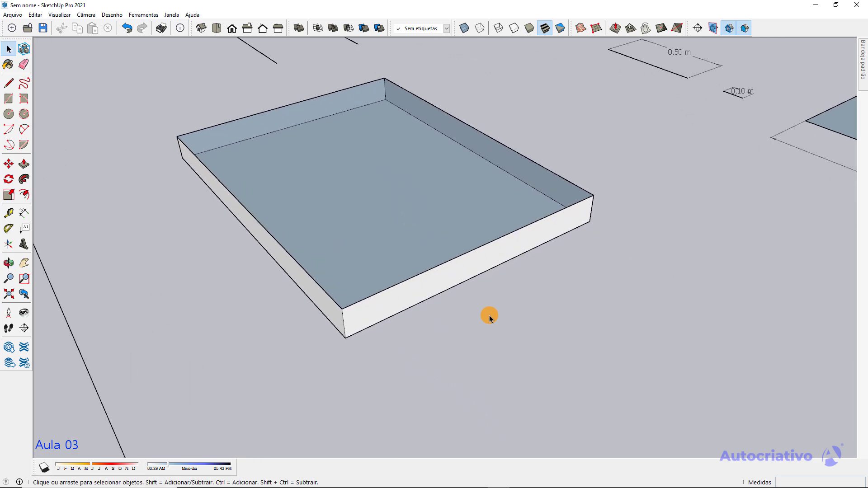
scroll(461, 294, up, 2)
middle_drag(452, 289, 412, 259)
scroll(414, 256, up, 2)
Highlight the box's side walls one at a time and compare their top edges from a low viewpoint
click(416, 234)
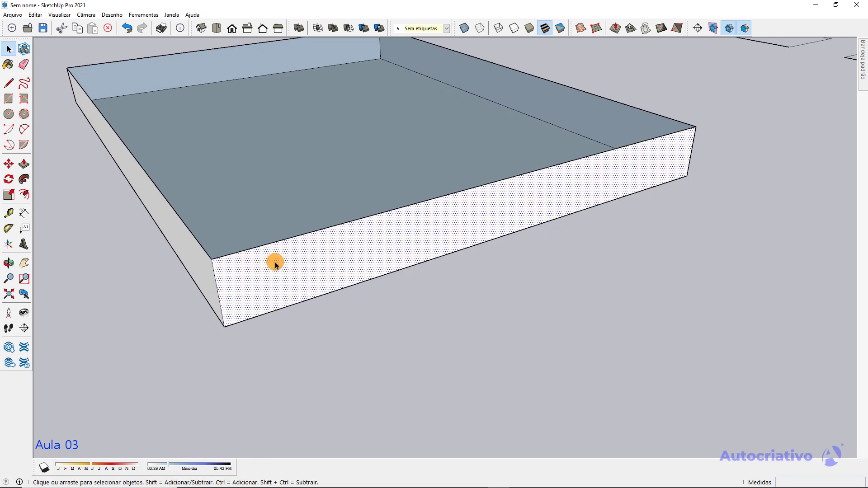
scroll(594, 188, down, 3)
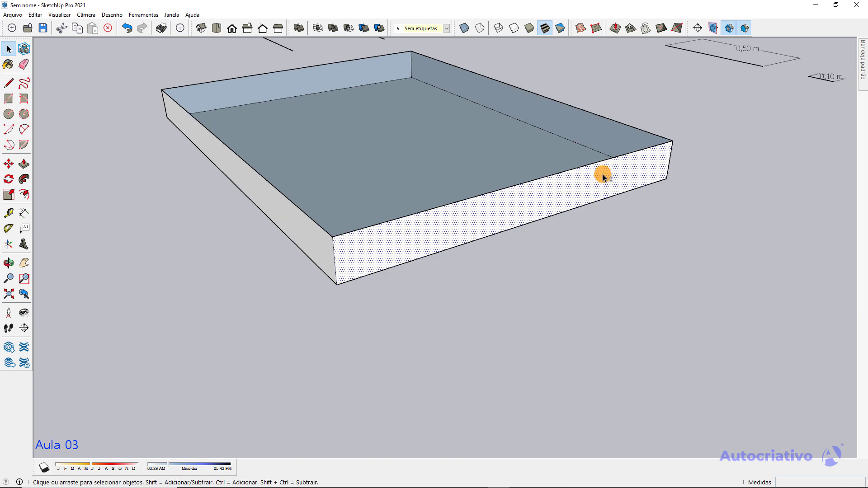
middle_drag(604, 175, 580, 286)
click(559, 237)
click(312, 168)
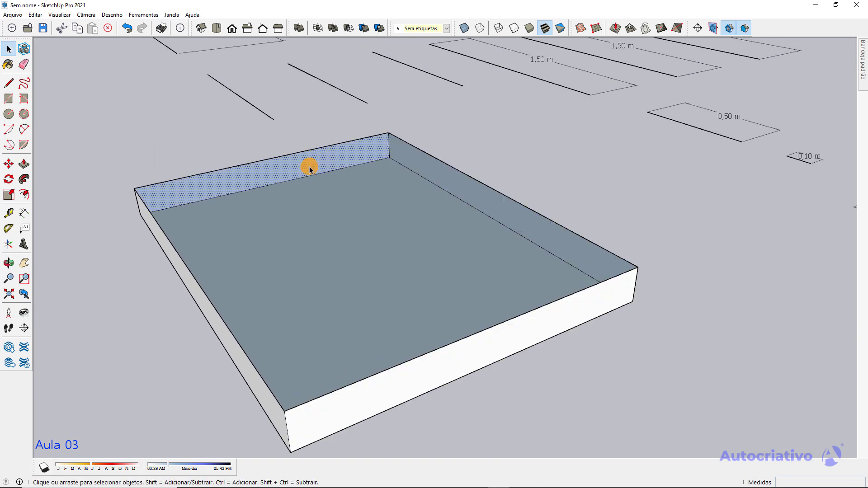
click(211, 312)
middle_drag(208, 308, 345, 263)
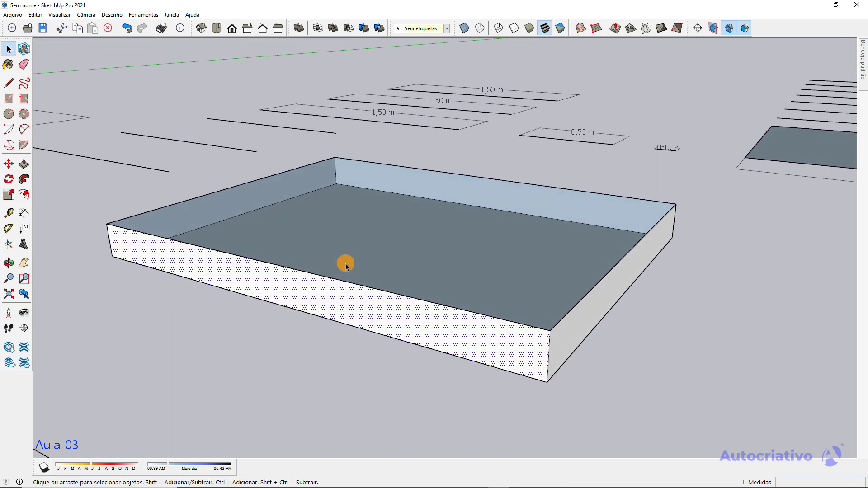
scroll(349, 194, up, 2)
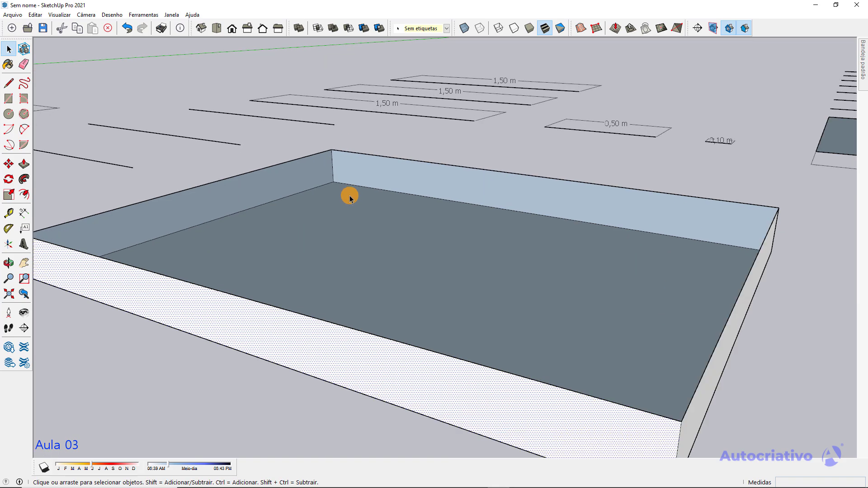
scroll(369, 197, down, 3)
middle_drag(366, 219, 294, 183)
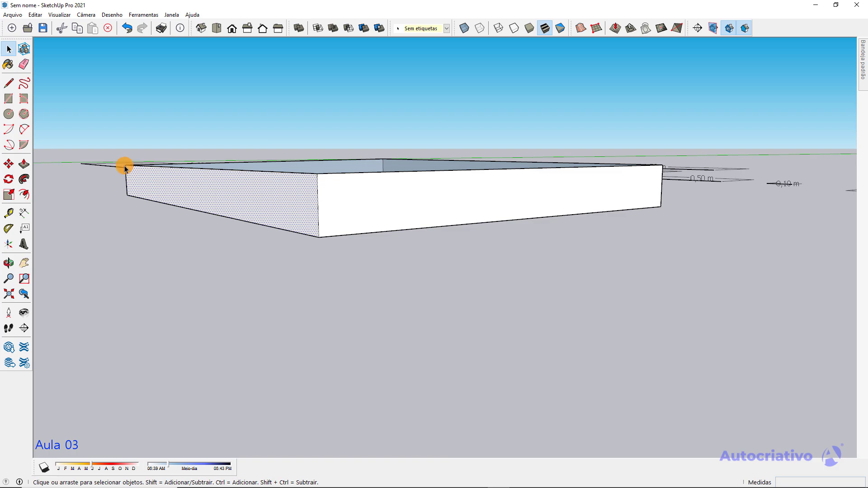
Draw a closed, wavy freehand shape on the ground beside the box
middle_drag(187, 169, 412, 184)
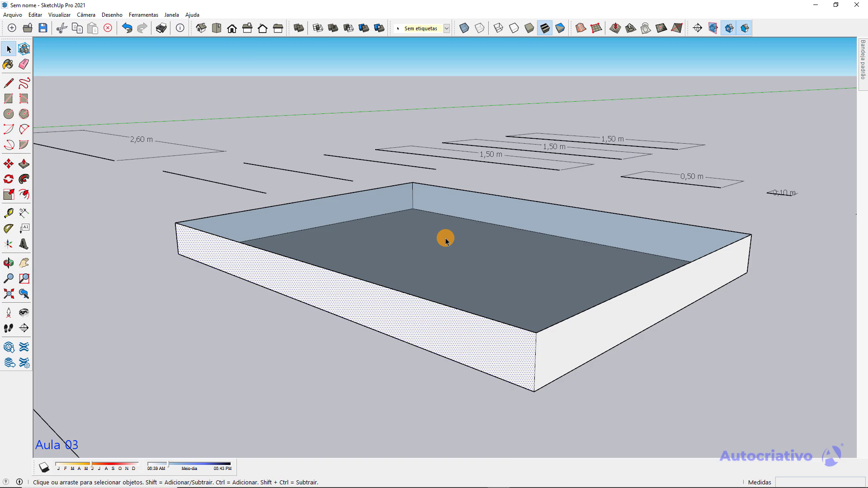
scroll(447, 243, down, 3)
mouse_move(438, 244)
middle_down()
mouse_move(281, 219)
mouse_move(307, 257)
mouse_move(277, 288)
mouse_move(271, 262)
middle_up()
shift+middle_drag(271, 262, 245, 219)
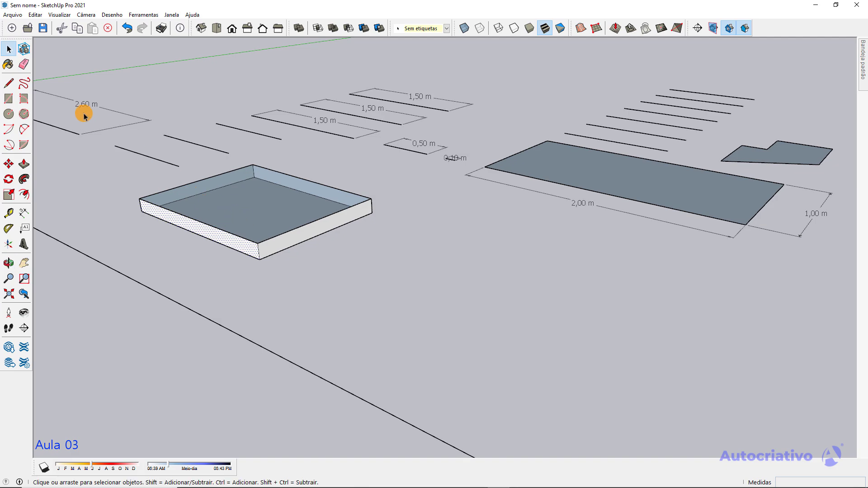
click(24, 84)
mouse_move(295, 278)
mouse_down()
mouse_move(448, 342)
mouse_move(430, 300)
mouse_move(349, 260)
mouse_move(296, 278)
mouse_up()
scroll(344, 280, up, 2)
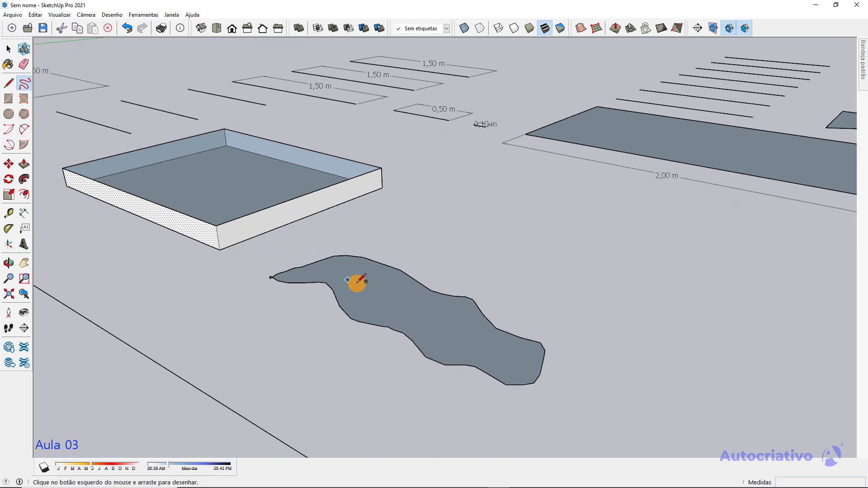
Push/Pull the wavy freehand face upward into a solid taller than the box
key(space)
key(p)
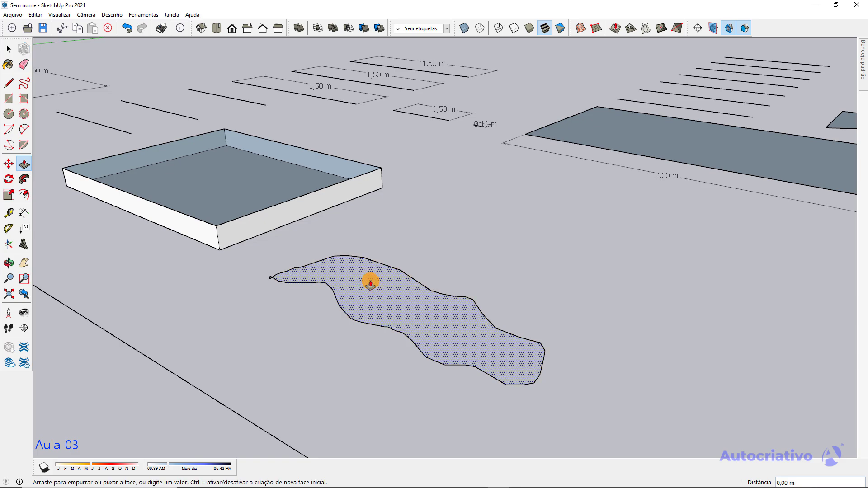
drag(368, 284, 377, 184)
key(space)
mouse_move(415, 215)
middle_down()
mouse_move(476, 248)
mouse_move(497, 285)
mouse_move(342, 232)
mouse_move(221, 207)
mouse_move(622, 312)
mouse_move(535, 356)
mouse_move(490, 335)
mouse_move(473, 285)
mouse_move(462, 284)
middle_up()
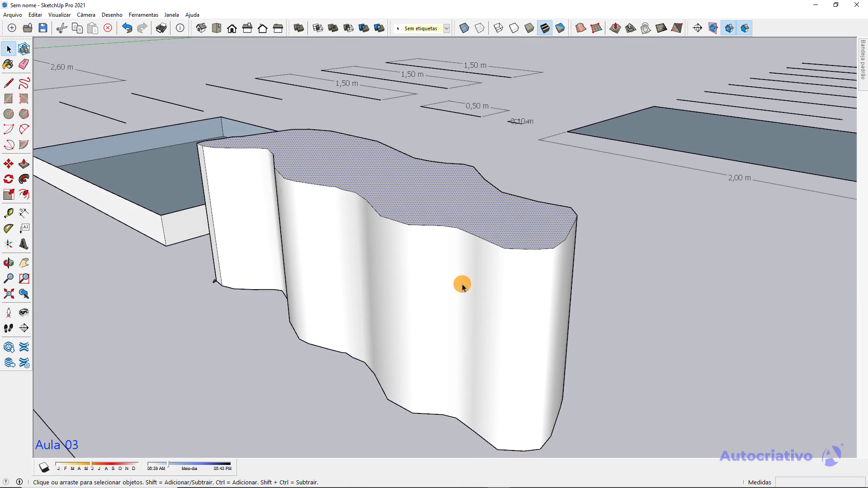
Turn on hidden geometry and highlight one flat facet of the extruded shape's curved side
click(60, 15)
click(86, 47)
scroll(411, 271, up, 2)
mouse_move(363, 238)
middle_down()
mouse_move(362, 246)
mouse_move(496, 263)
middle_up()
mouse_move(395, 241)
middle_down()
mouse_move(412, 267)
mouse_move(359, 324)
mouse_move(430, 281)
mouse_move(410, 239)
middle_up()
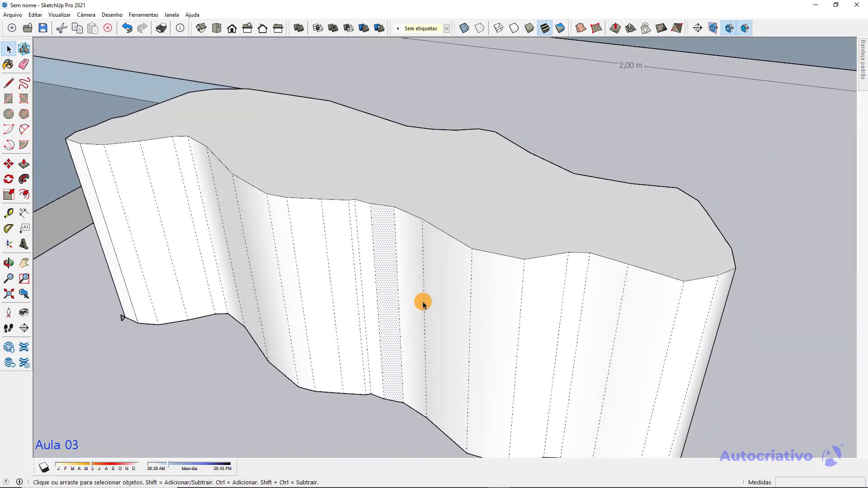
Draw a tilted Rotated Rectangle beside the extruded wavy shape, with a first edge about 0.31 m long
scroll(425, 290, down, 7)
scroll(461, 248, down, 2)
shift+middle_drag(471, 250, 228, 196)
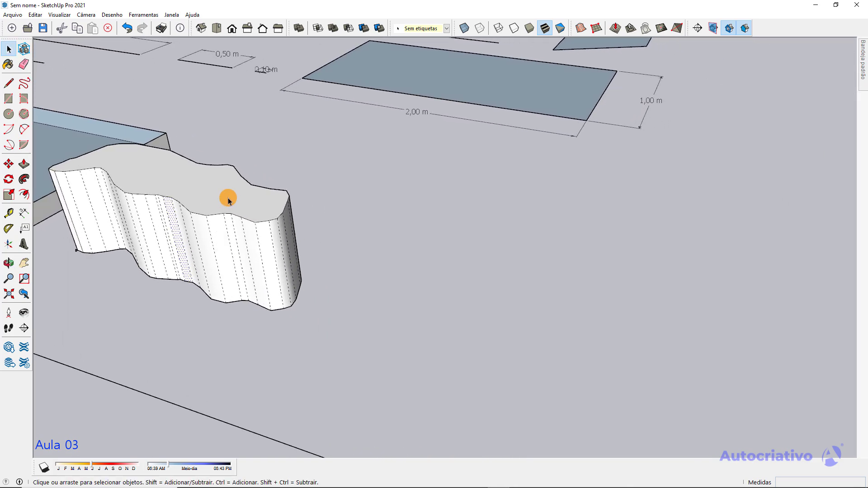
click(23, 99)
click(351, 321)
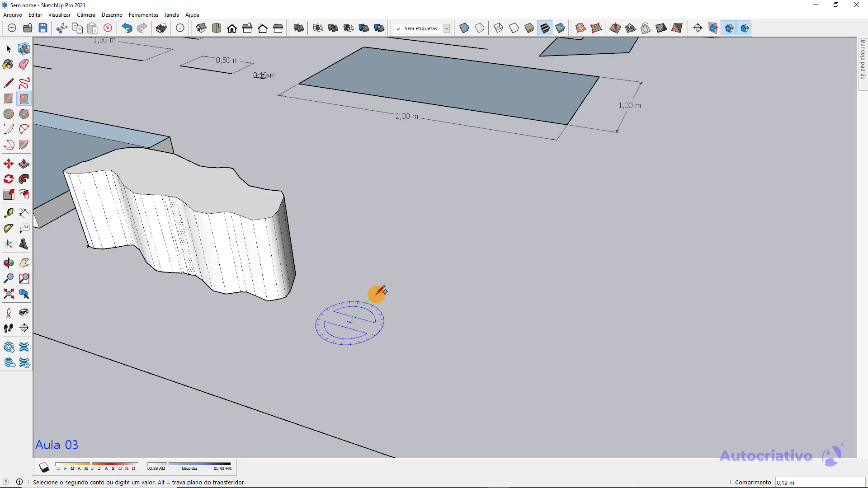
click(385, 277)
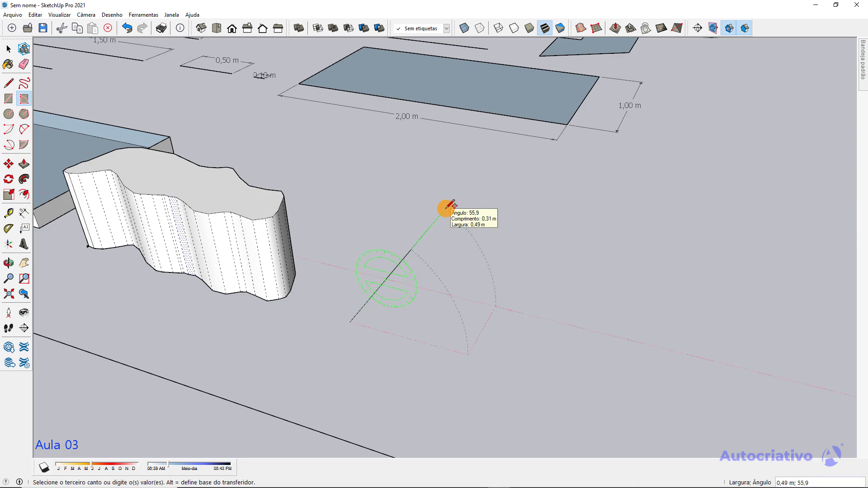
click(466, 212)
key(space)
scroll(419, 274, up, 3)
middle_drag(417, 273, 467, 208)
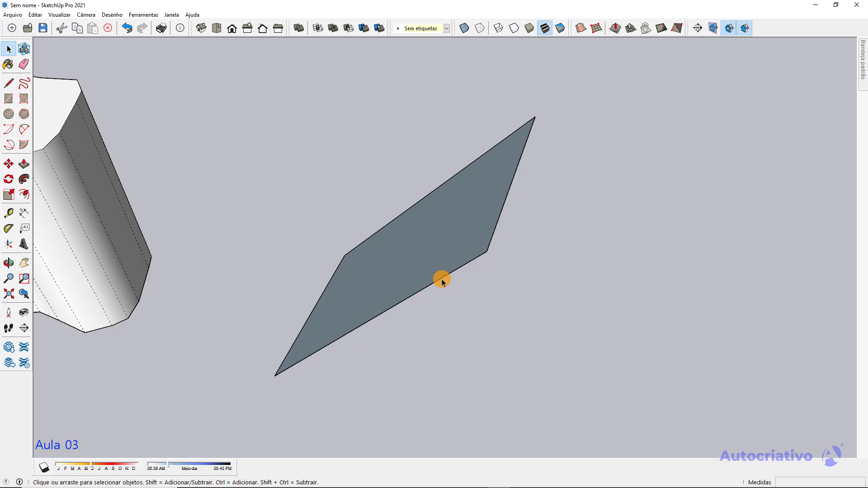
Delete the extruded wavy shape and the tilted rectangle together, keeping the box
scroll(442, 278, down, 5)
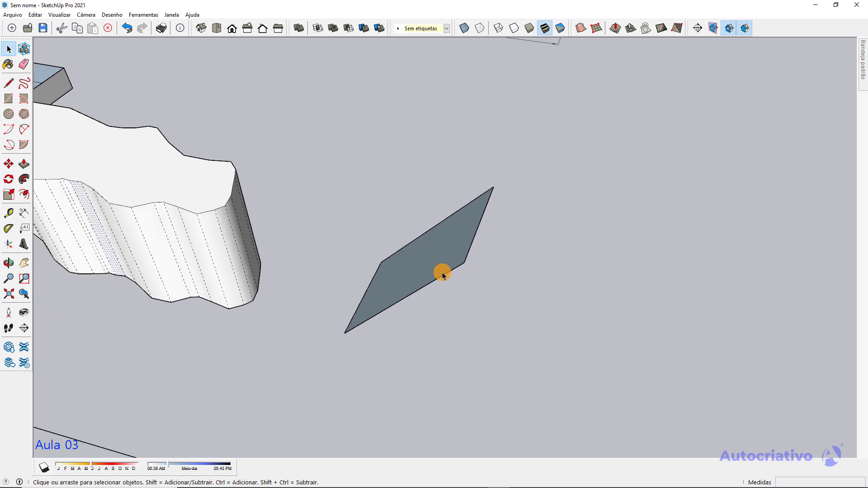
middle_drag(441, 279, 639, 312)
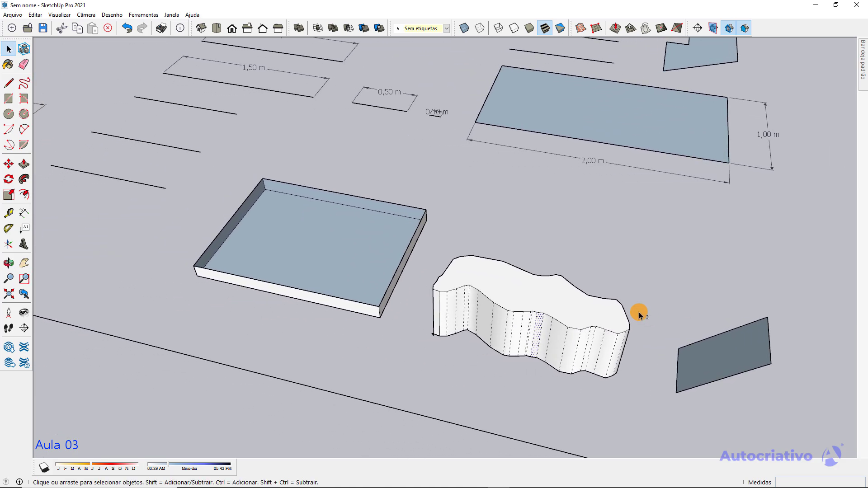
scroll(230, 282, up, 4)
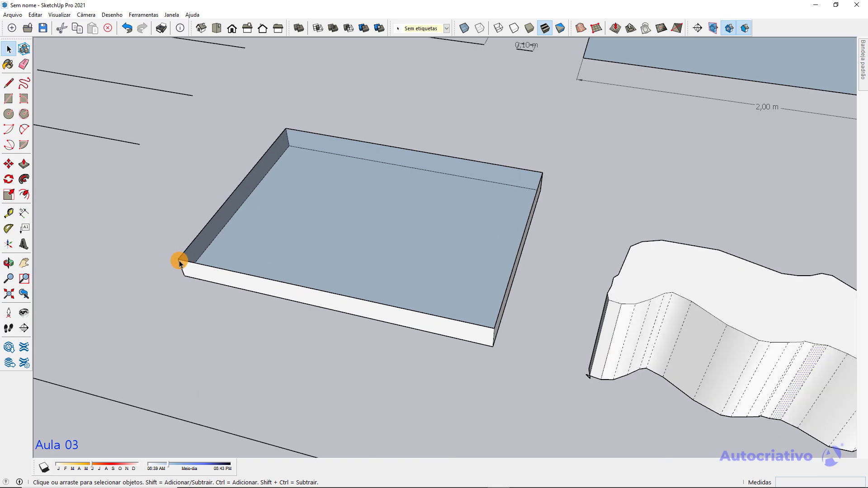
scroll(273, 219, down, 5)
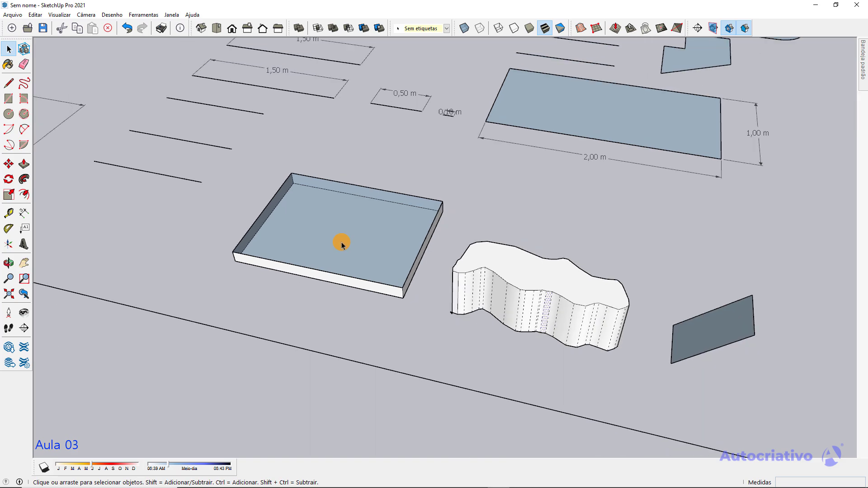
middle_drag(341, 242, 548, 359)
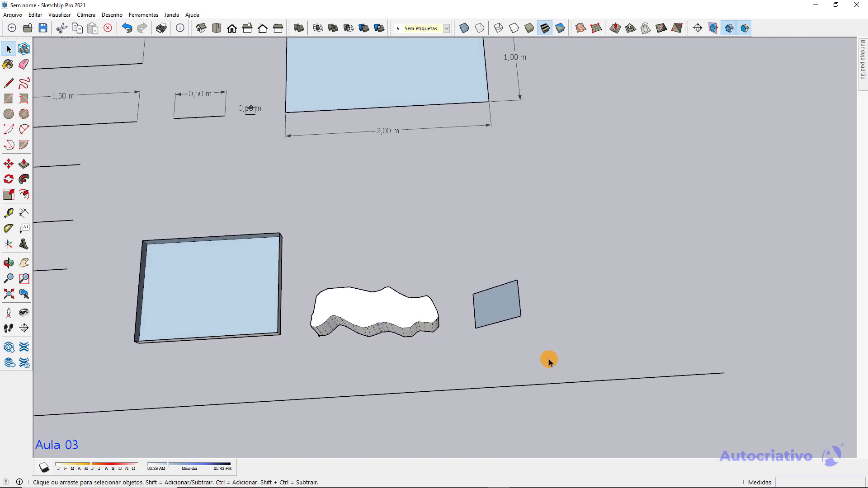
mouse_move(568, 360)
mouse_down()
mouse_move(471, 350)
mouse_move(318, 255)
mouse_move(305, 226)
mouse_up()
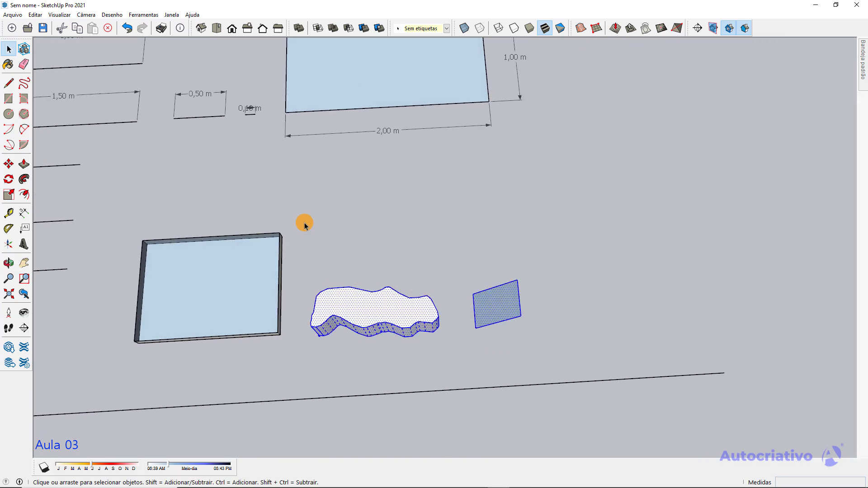
key(Delete)
Keep the default tray permanently open and expand its Estilos section
scroll(250, 254, up, 3)
mouse_move(250, 254)
middle_down()
mouse_move(413, 196)
mouse_move(333, 198)
mouse_move(330, 127)
mouse_move(461, 266)
mouse_move(310, 172)
middle_up()
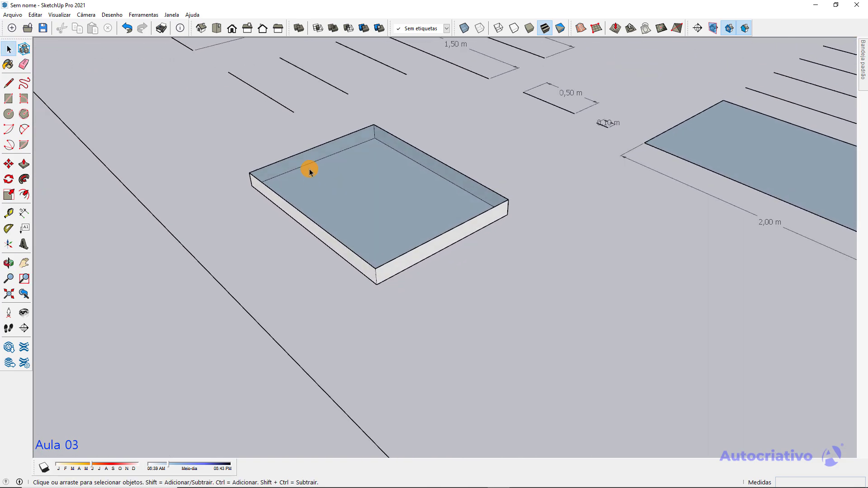
scroll(310, 172, up, 2)
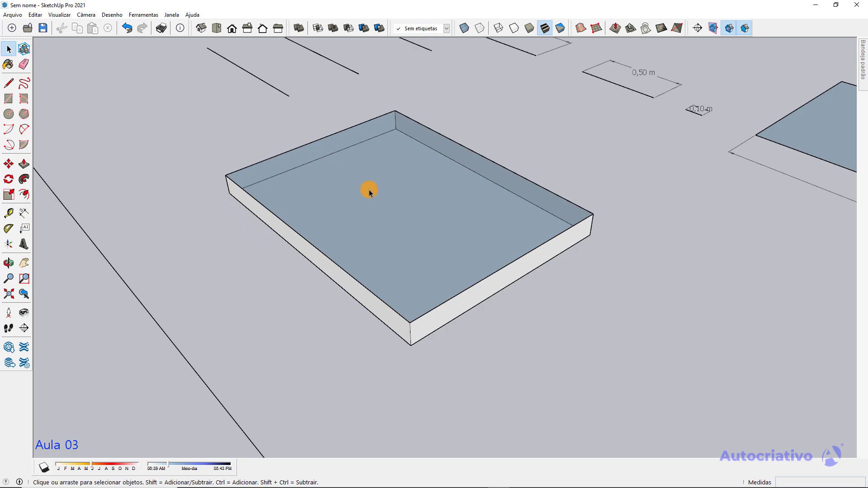
scroll(375, 199, down, 3)
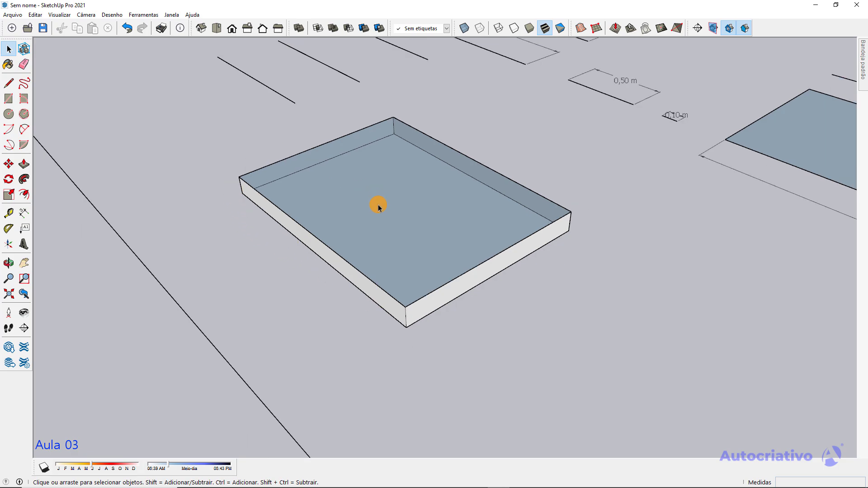
middle_drag(403, 190, 363, 235)
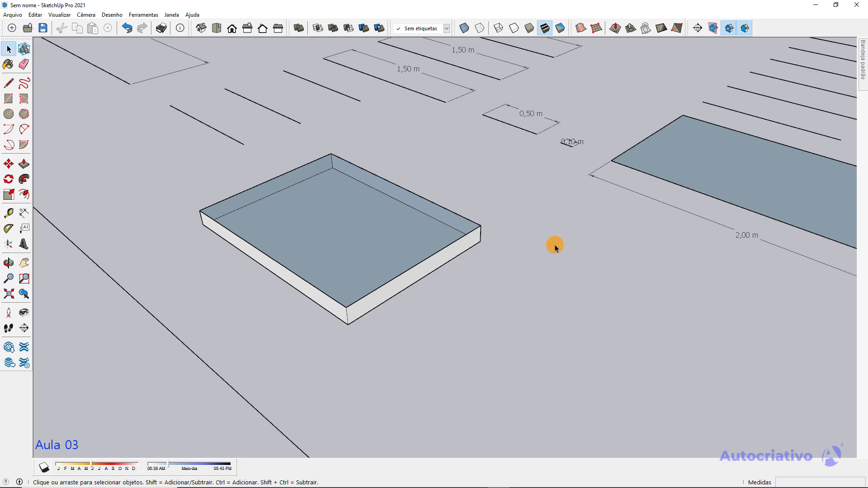
mouse_move(862, 66)
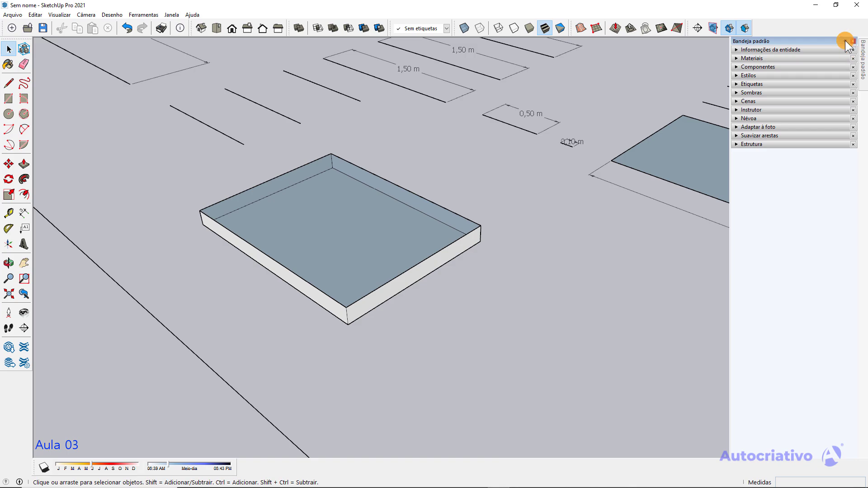
click(845, 41)
click(747, 75)
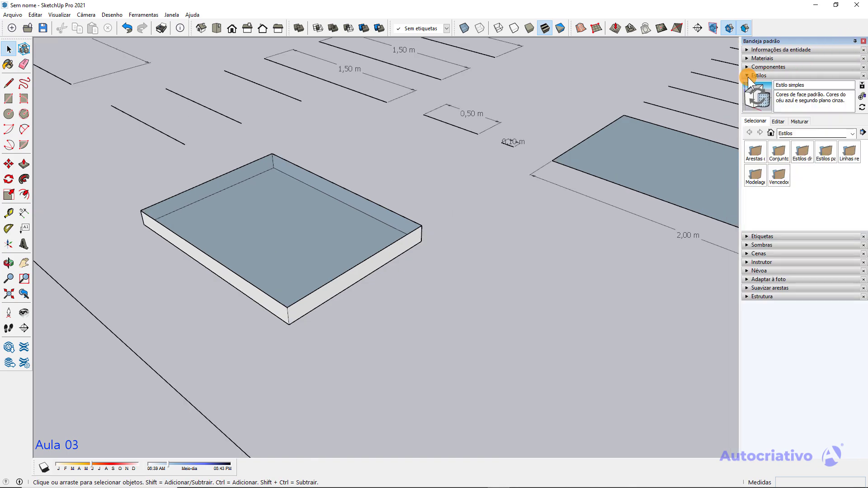
Apply the Raios X style from the Estilos diversos collection to the model
click(852, 134)
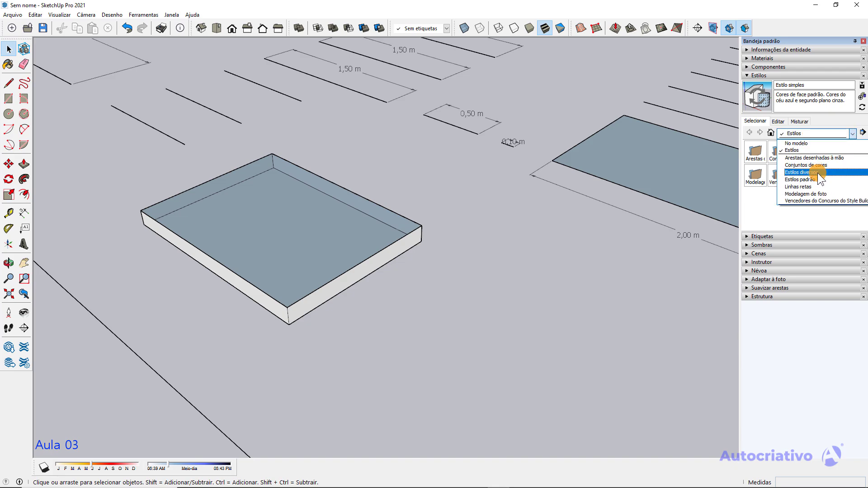
click(809, 172)
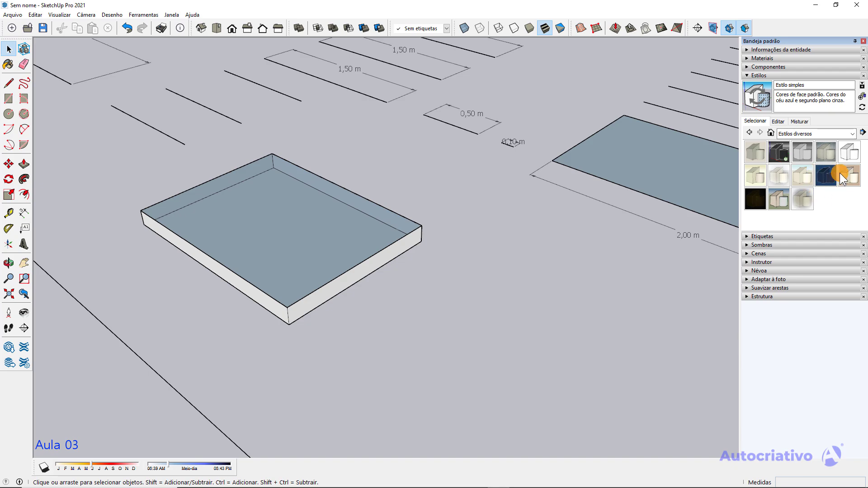
click(849, 152)
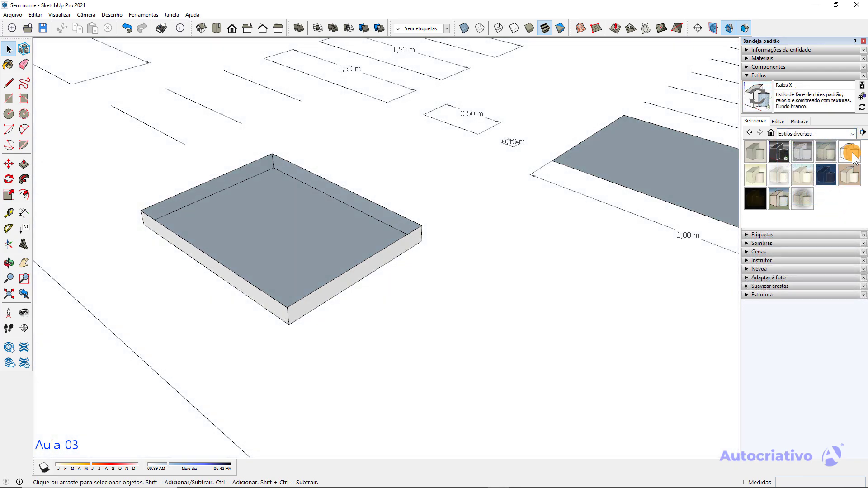
Switch to the Estilos padrão collection and apply the landscape architecture style with the green ground
click(854, 133)
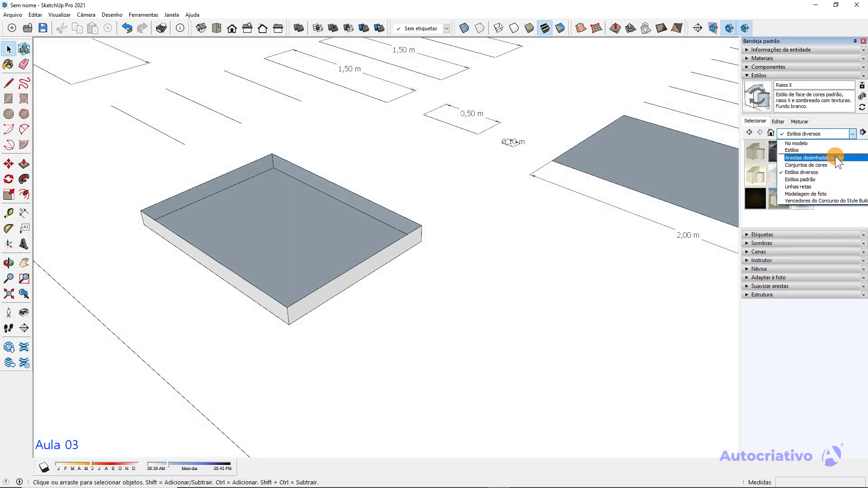
click(813, 179)
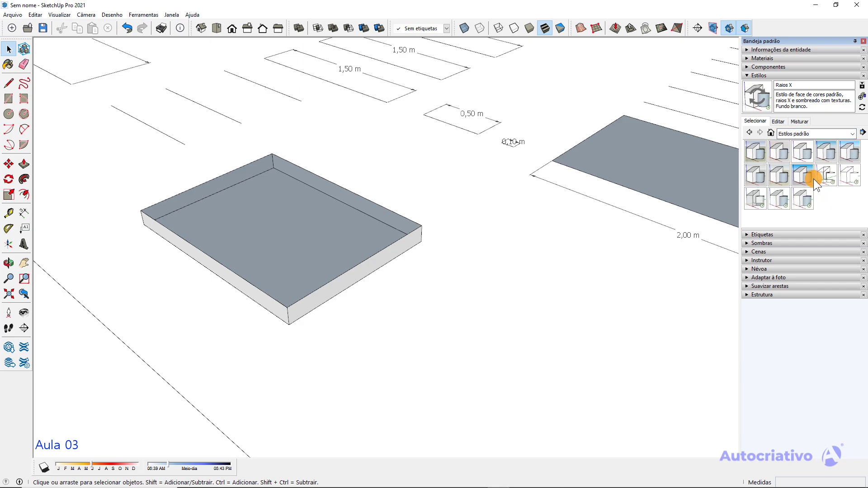
click(756, 153)
mouse_move(465, 271)
middle_down()
mouse_move(474, 238)
mouse_move(468, 151)
mouse_move(467, 235)
middle_up()
click(756, 197)
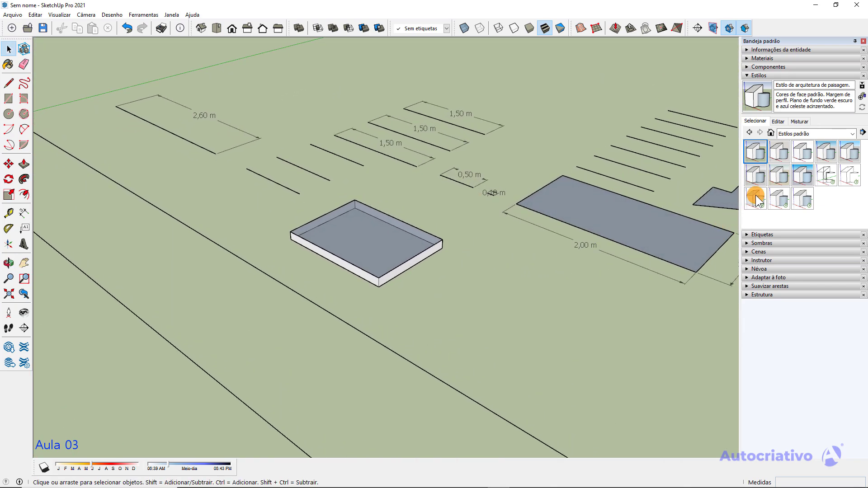
Apply the Estilo de impressão 3D style and highlight the box's two front side walls one at a time
click(825, 155)
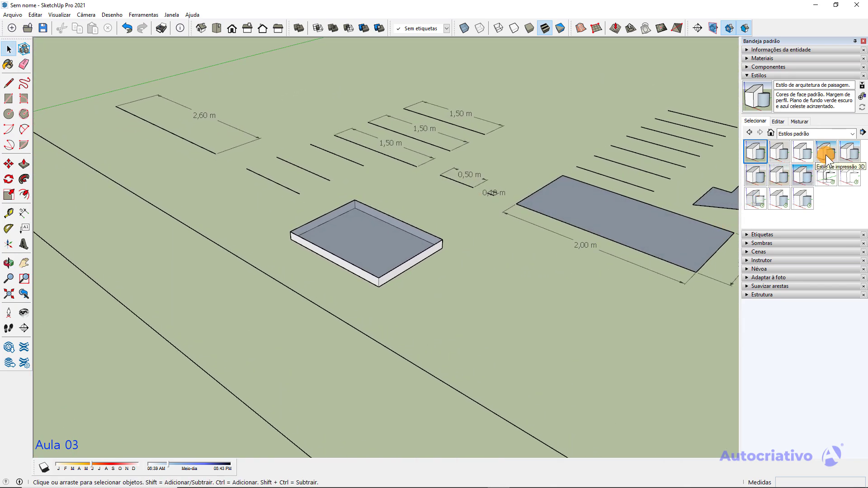
mouse_move(534, 240)
middle_down()
mouse_move(519, 264)
mouse_move(475, 119)
mouse_move(492, 256)
mouse_move(476, 254)
mouse_move(622, 190)
middle_up()
scroll(443, 244, up, 5)
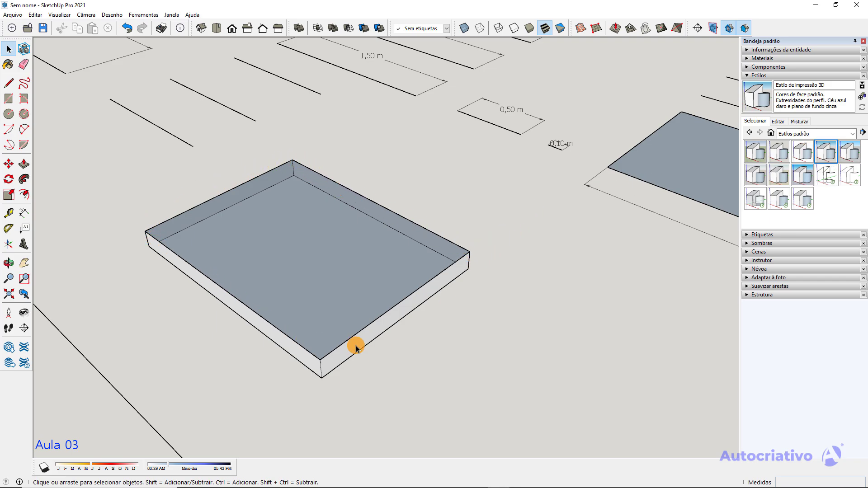
scroll(375, 332, up, 3)
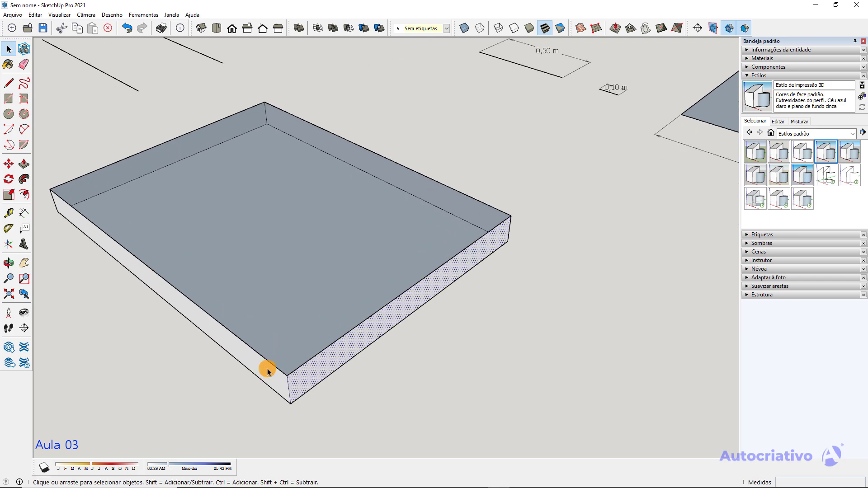
scroll(285, 325, down, 5)
mouse_move(318, 262)
middle_down()
mouse_move(395, 259)
mouse_move(319, 279)
middle_up()
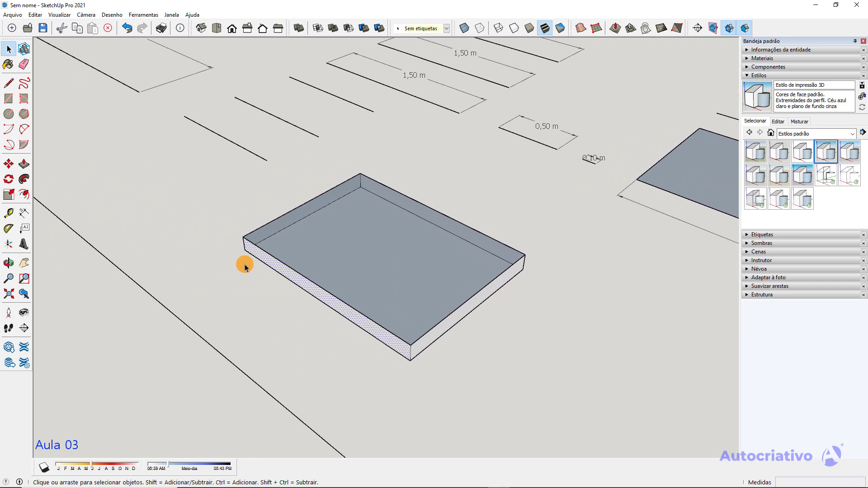
scroll(294, 204, up, 2)
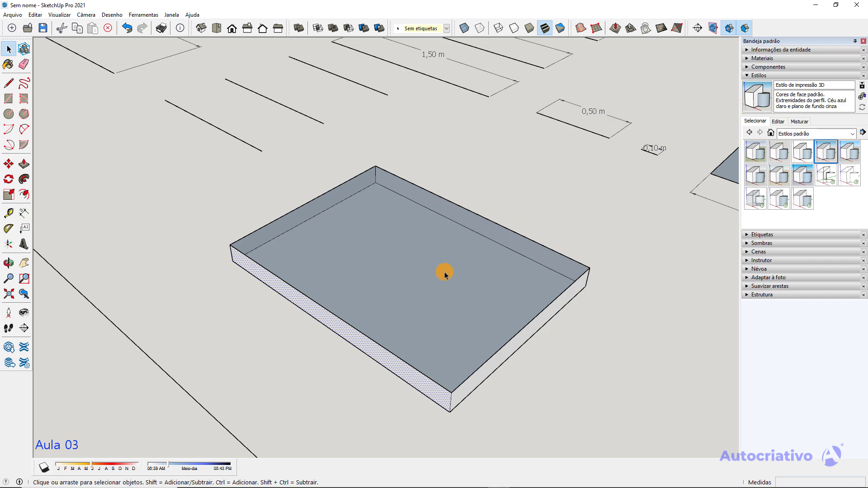
View the style's edge settings, return to the style thumbnails and reselect Estilo de impressão 3D
click(778, 121)
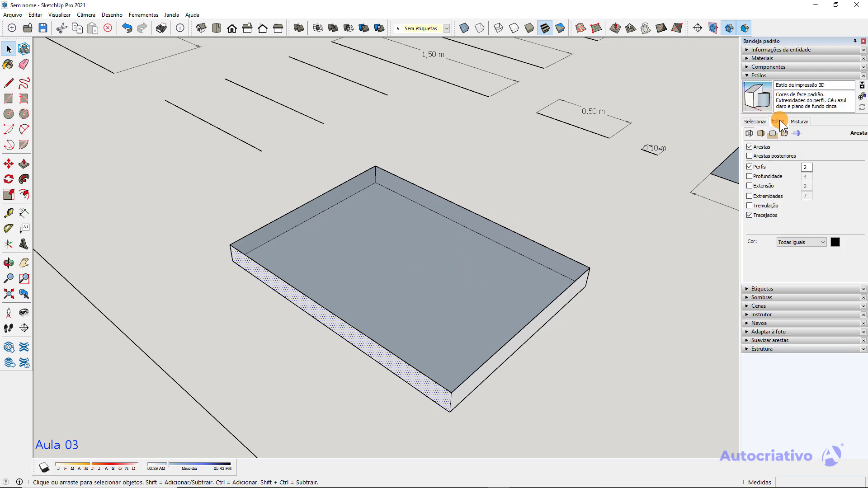
click(752, 121)
click(827, 153)
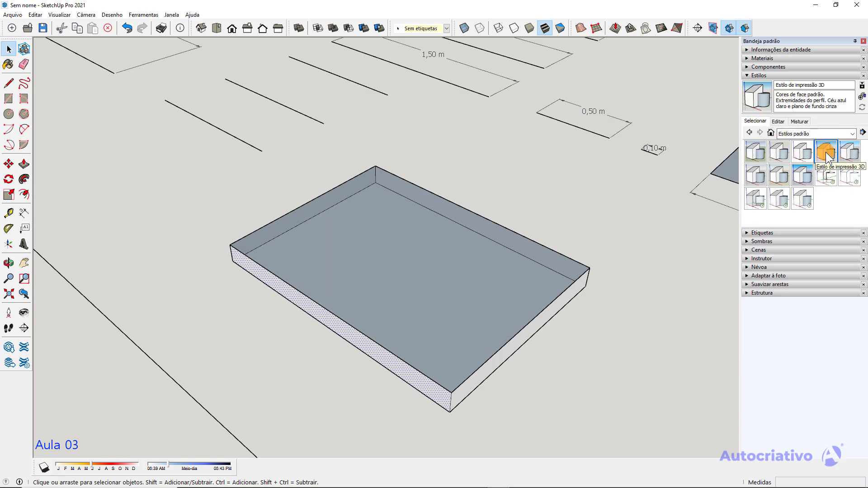
Set the style's edge colour to Por eixo and clear the wall selection
click(830, 174)
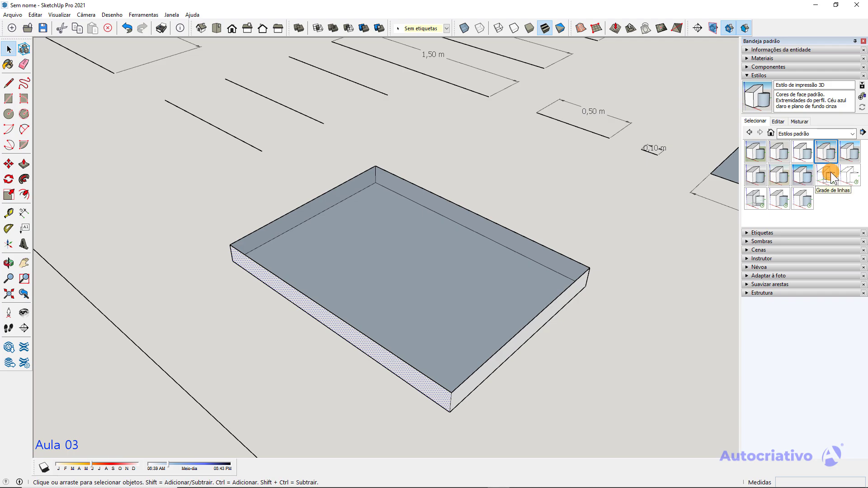
click(778, 122)
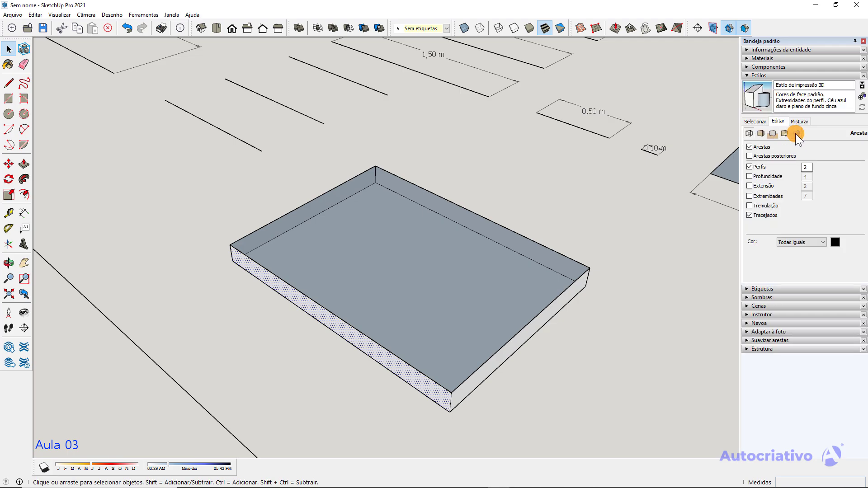
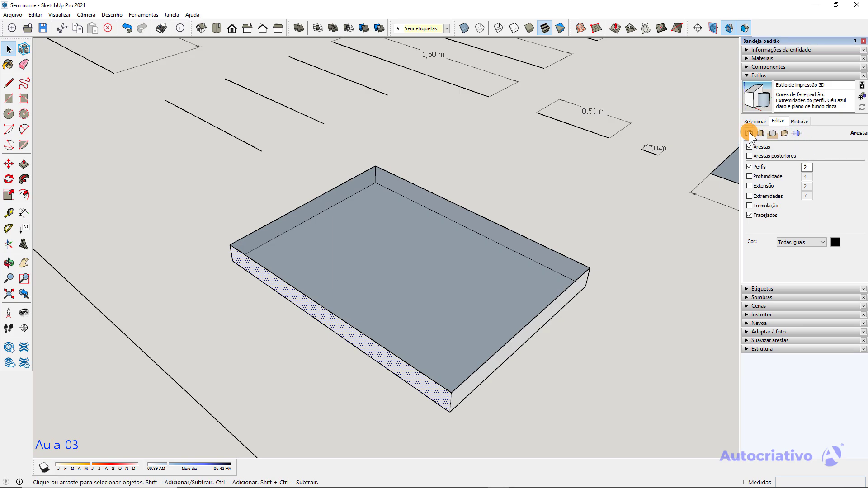
click(750, 215)
click(822, 244)
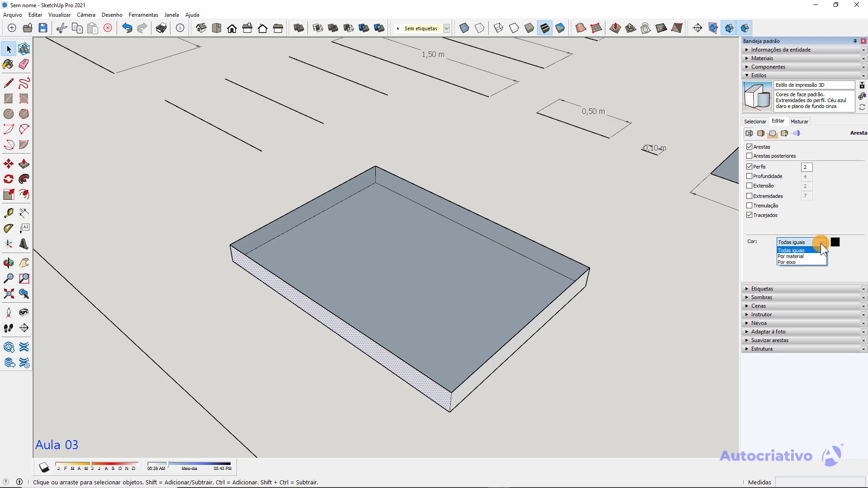
click(788, 261)
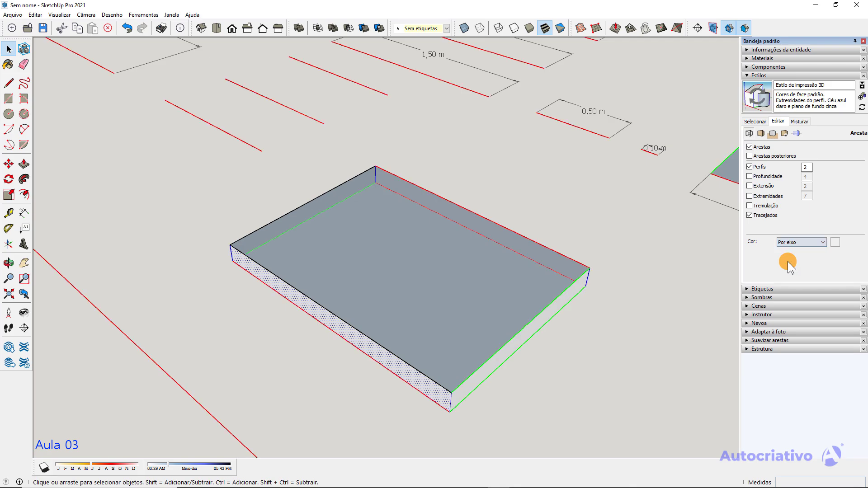
click(632, 289)
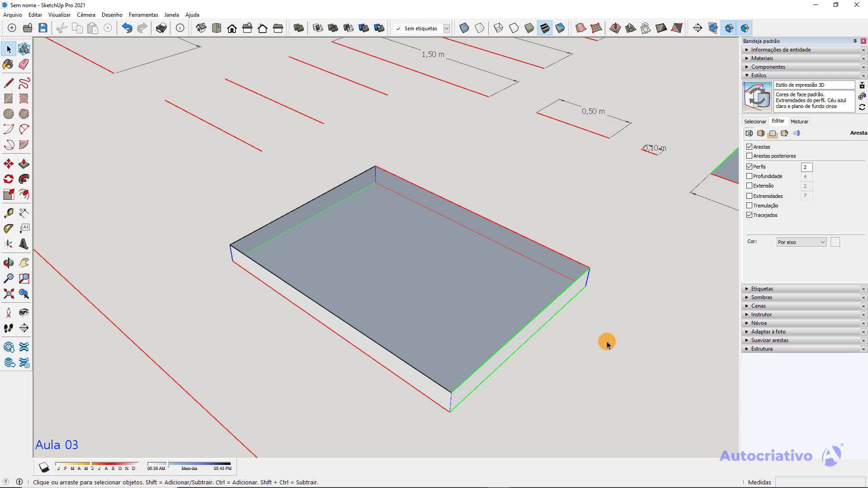
Examine the box's edge colours from several distances and highlight its off-axis upper edges one at a time
middle_drag(608, 345, 582, 288)
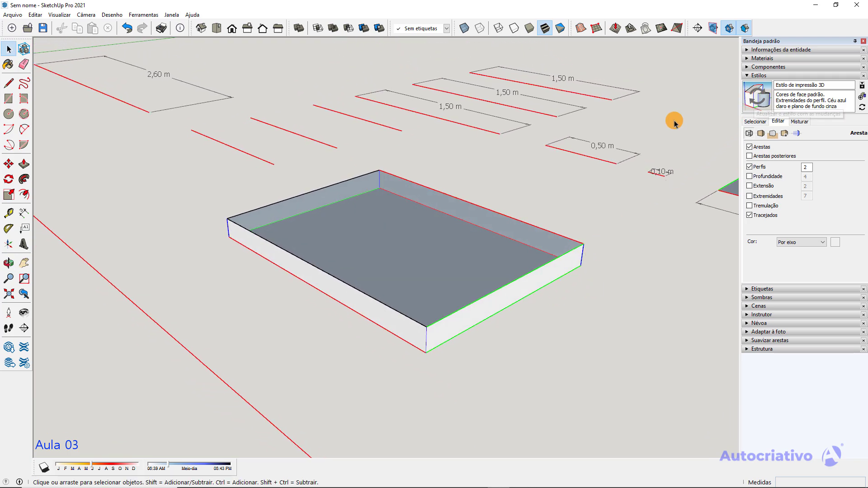
scroll(519, 263, up, 3)
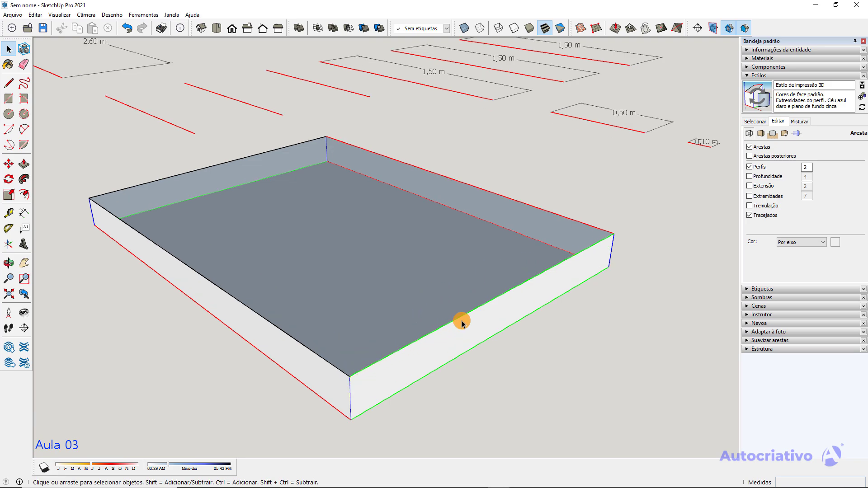
scroll(581, 255, down, 5)
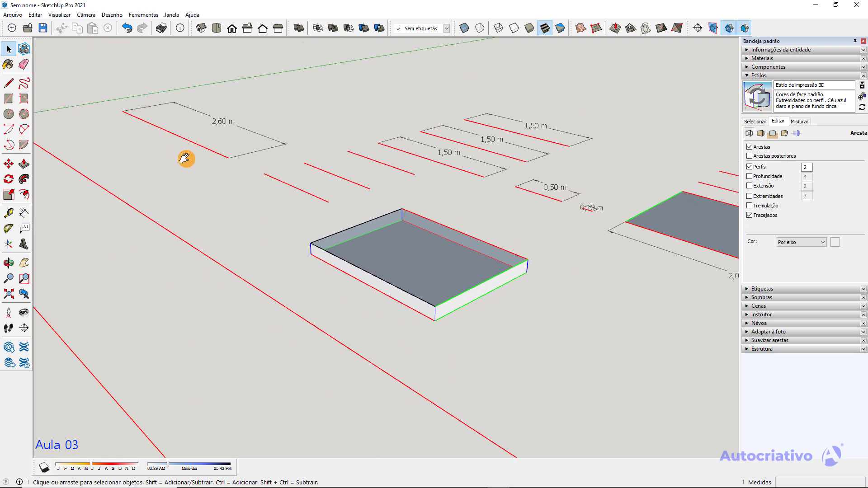
shift+middle_drag(186, 158, 238, 200)
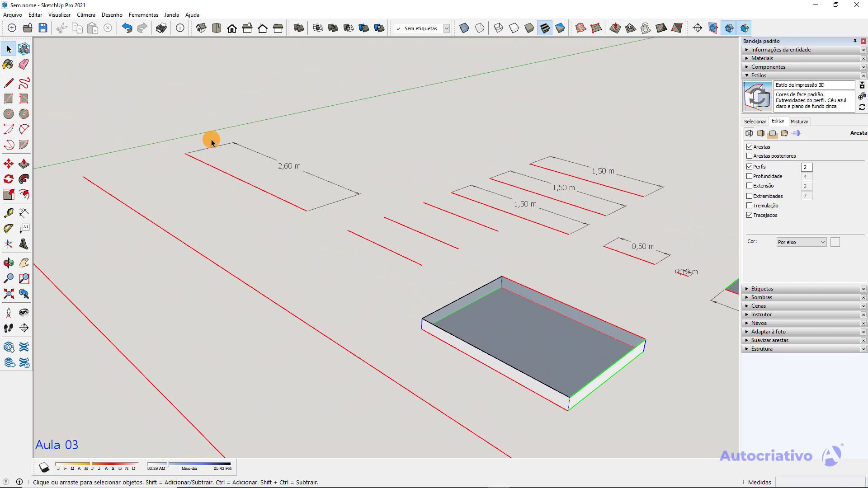
scroll(414, 299, up, 4)
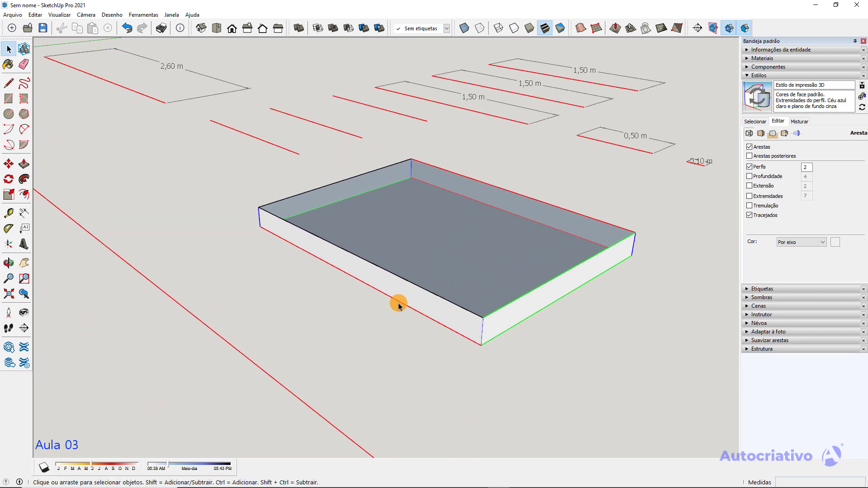
scroll(445, 326, down, 3)
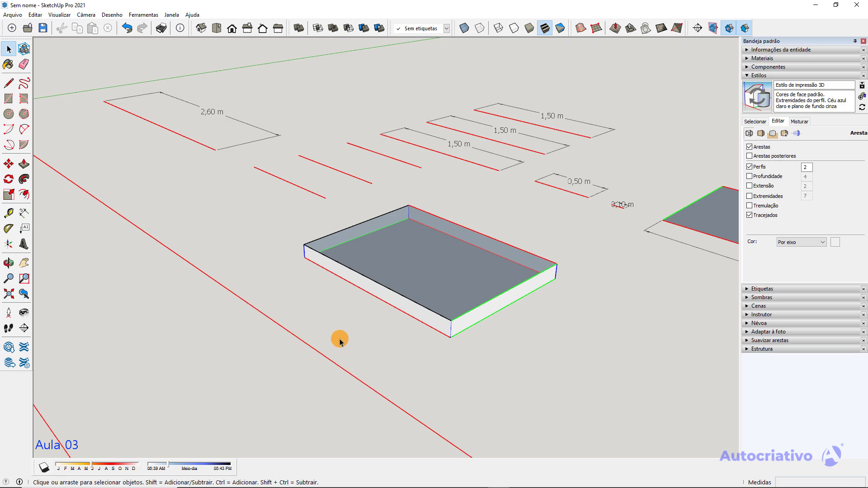
scroll(490, 248, up, 3)
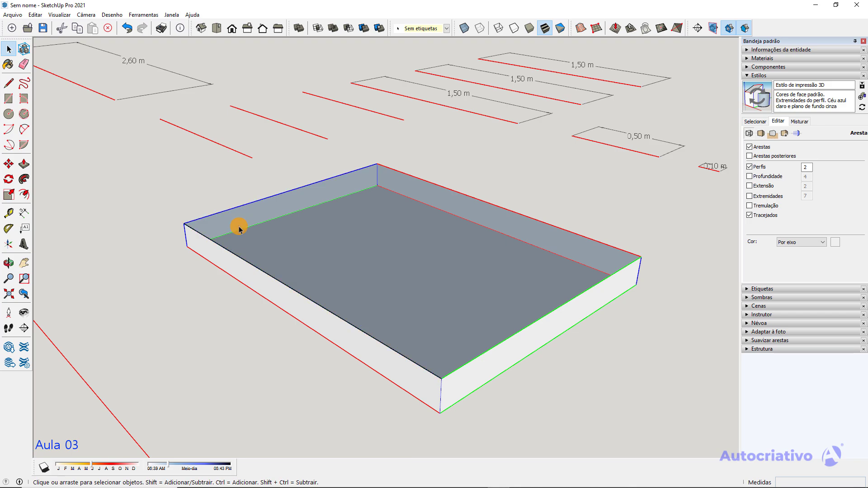
click(237, 256)
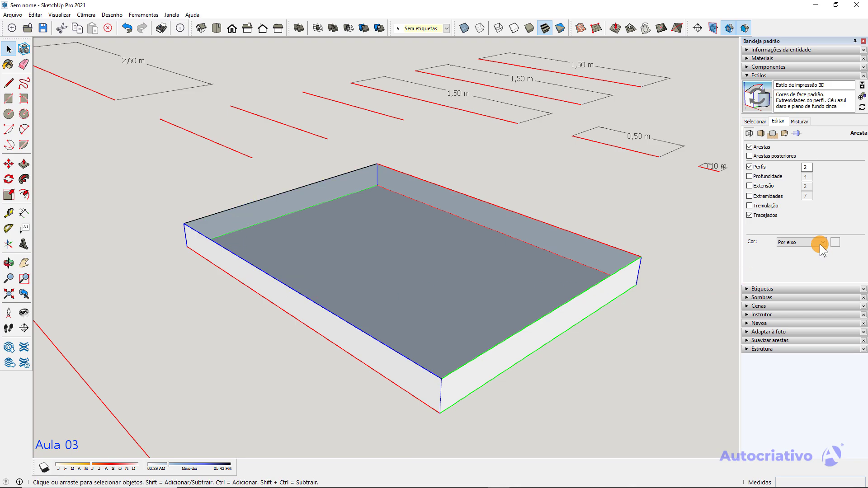
click(546, 207)
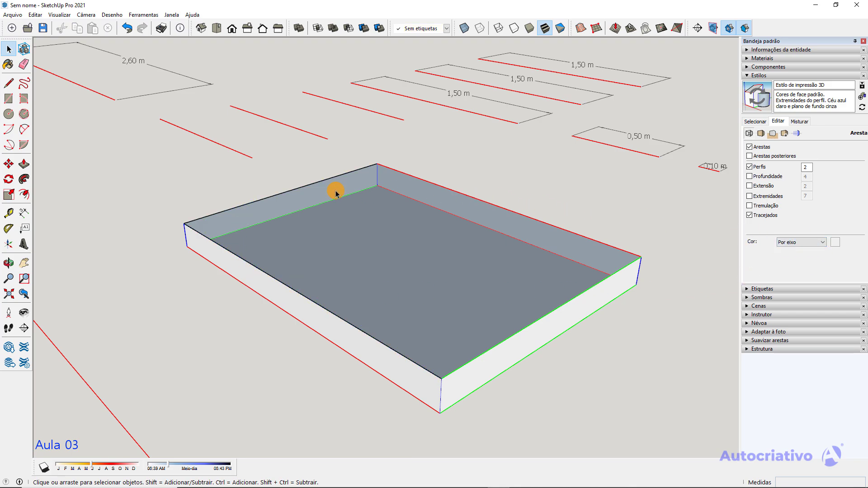
Draw a line about 0.91 m long along the green axis from the box's rear upper corner to above the off-axis corner
scroll(329, 187, up, 2)
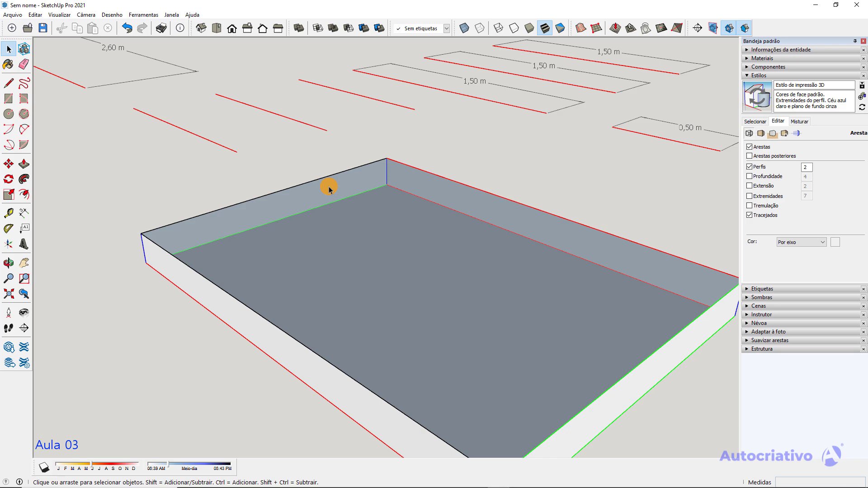
key(l)
click(387, 157)
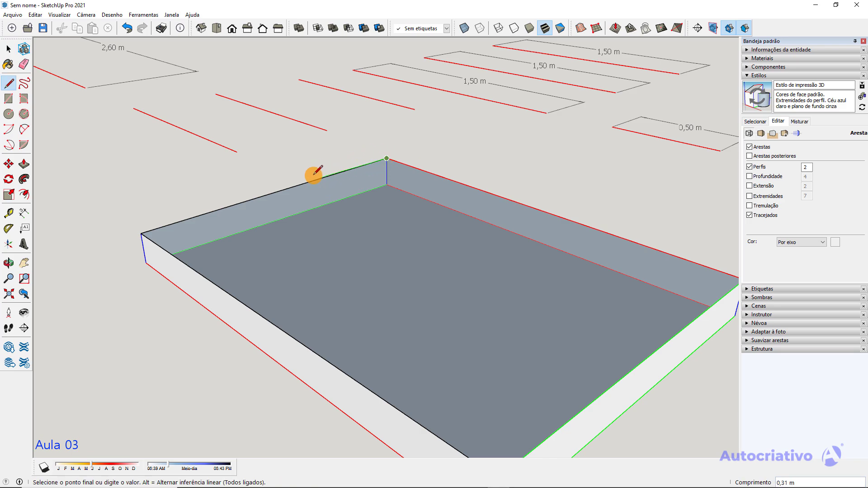
scroll(335, 159, up, 5)
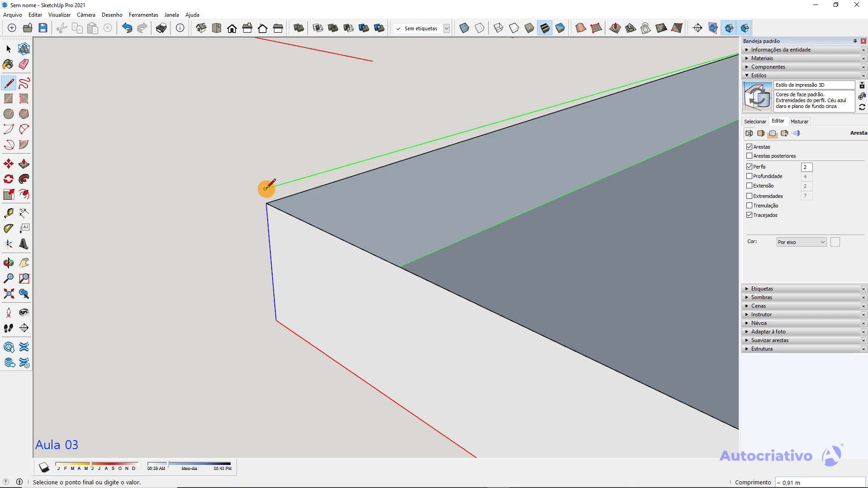
click(267, 189)
key(space)
scroll(364, 175, down, 4)
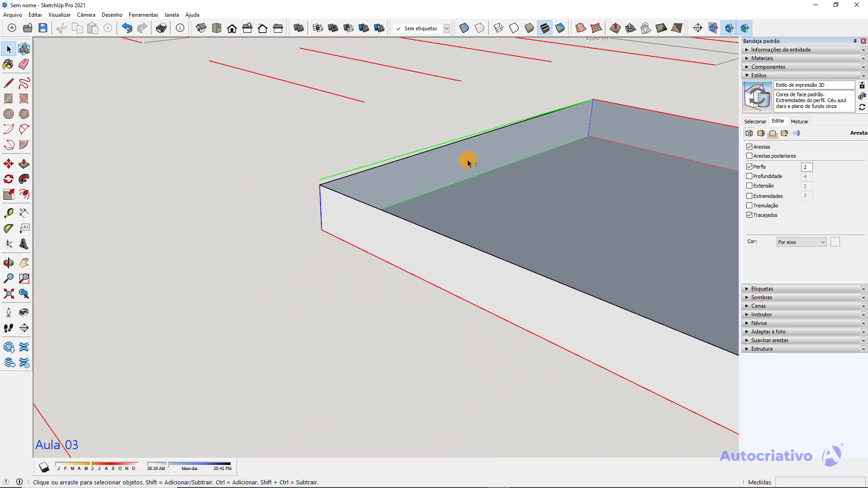
Draw a short vertical line joining the free end of the new green edge to the box corner below it
shift+middle_drag(434, 168, 352, 190)
key(l)
scroll(253, 196, up, 2)
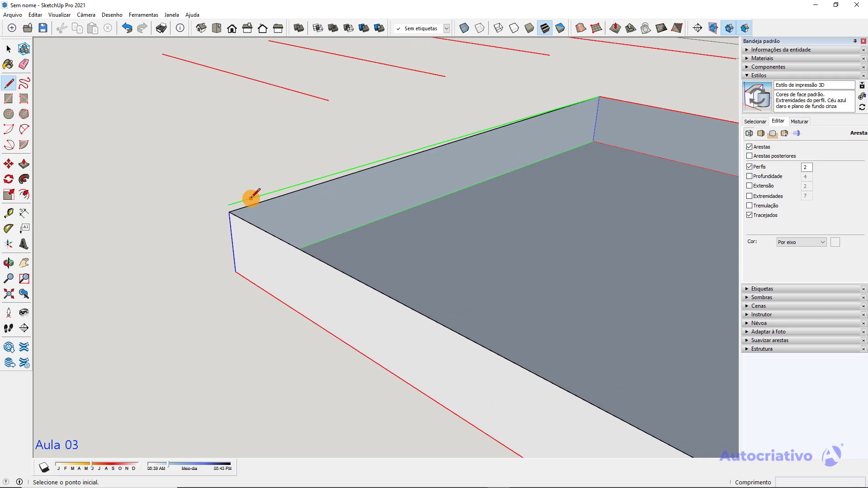
click(228, 204)
scroll(230, 202, up, 2)
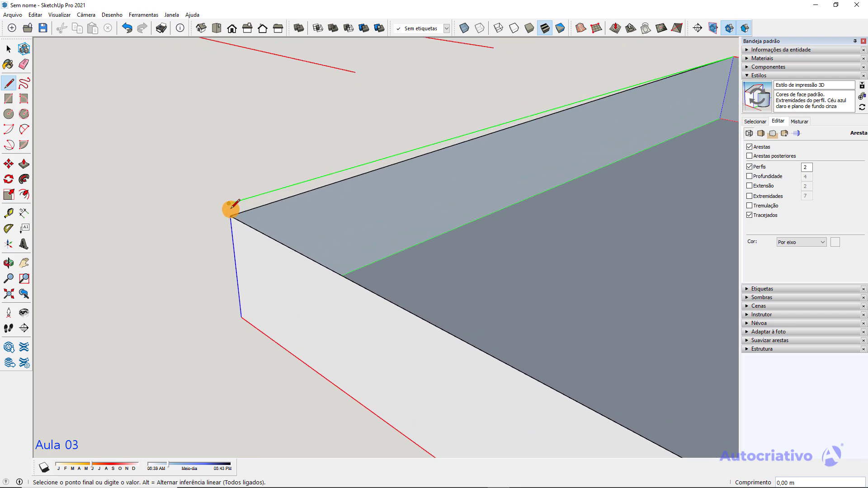
click(230, 216)
key(space)
Draw a line about 1.23 m long from the raised corner to the box's front upper corner, closing the top face
key(l)
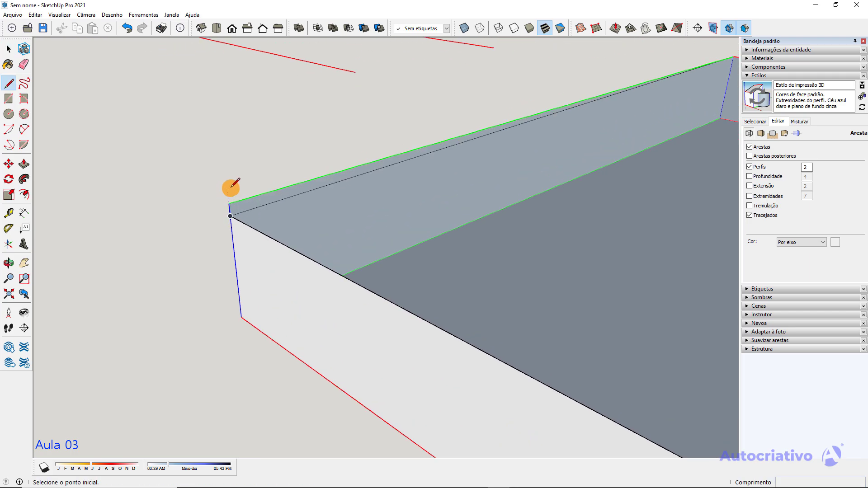
click(230, 203)
scroll(289, 230, down, 4)
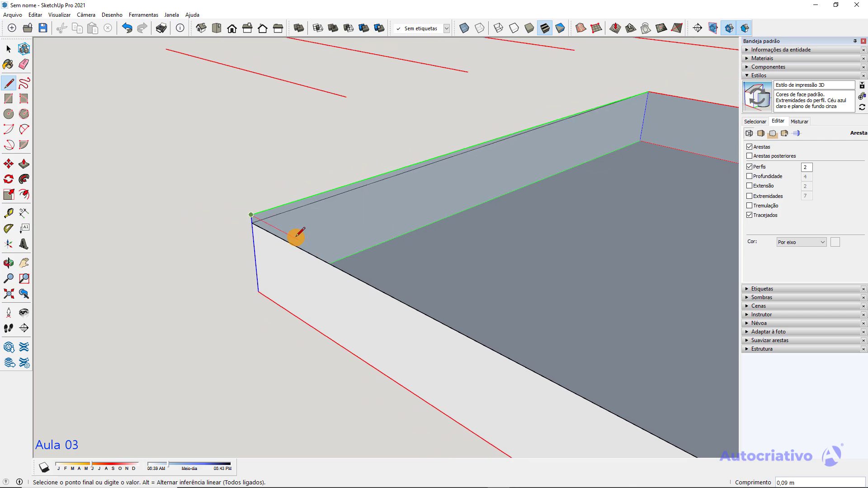
scroll(407, 267, down, 2)
scroll(343, 290, up, 5)
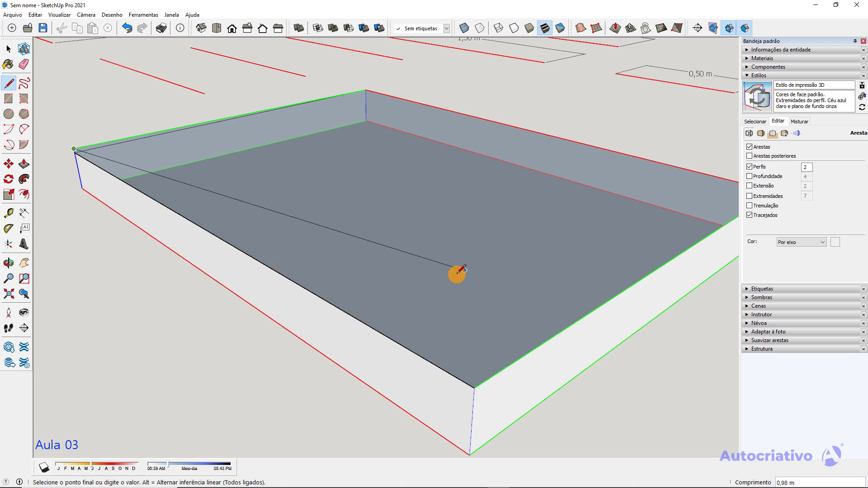
click(474, 386)
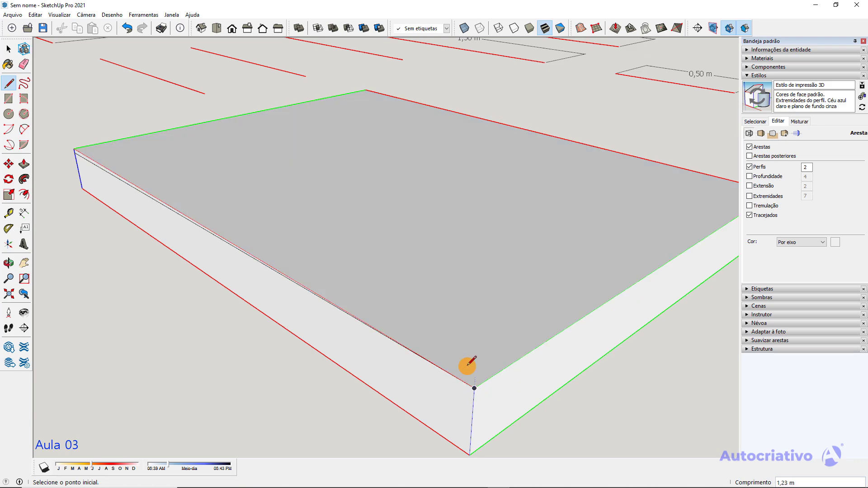
Inspect the closed box from different sides, checking the thin strips along its upper edges
scroll(447, 306, down, 2)
middle_drag(447, 306, 520, 327)
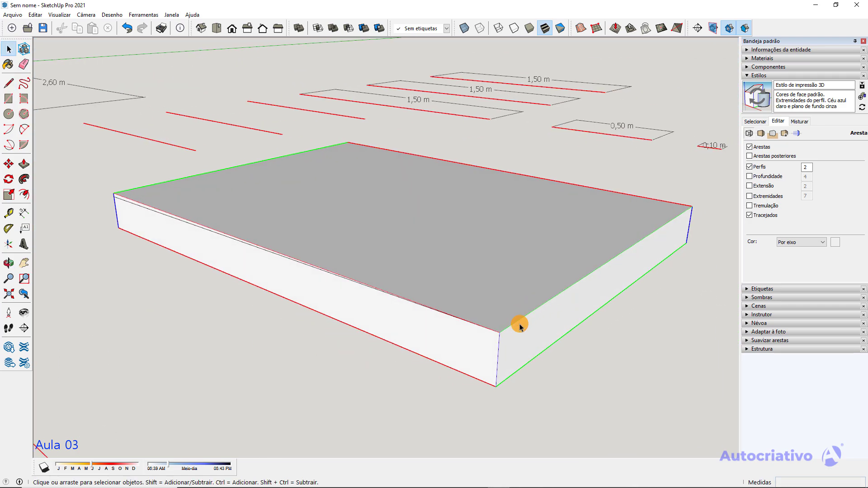
middle_drag(461, 257, 326, 272)
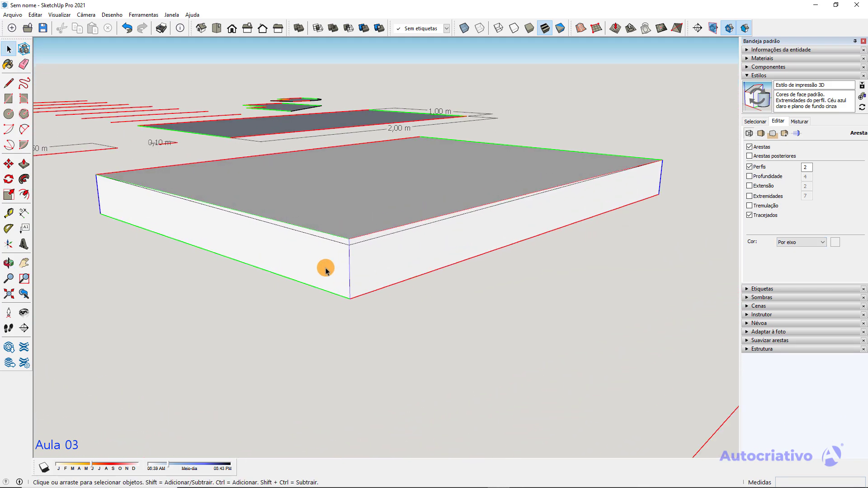
scroll(356, 238, up, 5)
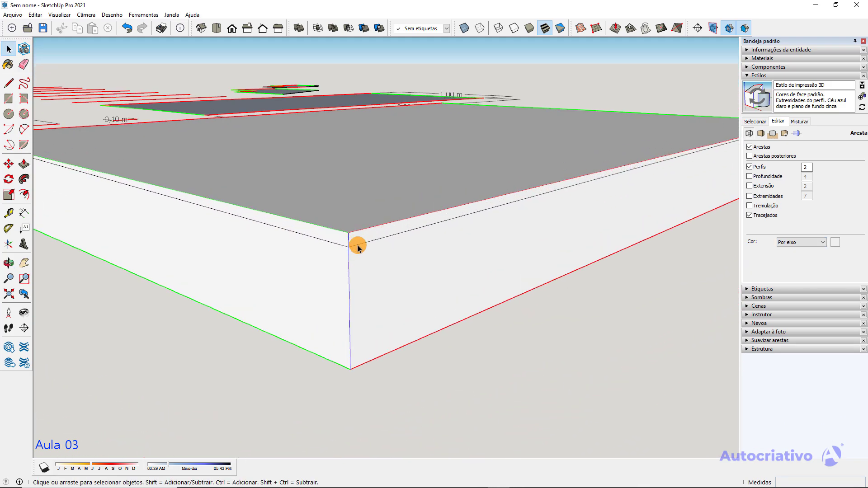
scroll(357, 247, down, 8)
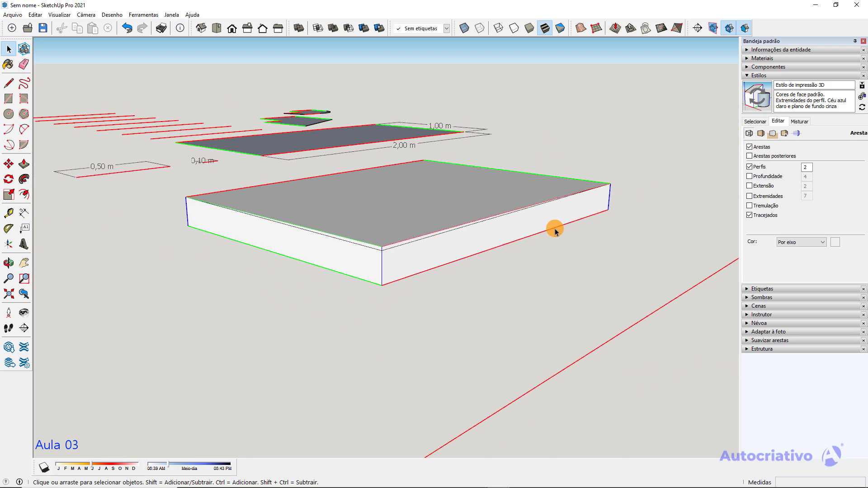
middle_drag(556, 228, 380, 287)
scroll(502, 191, down, 5)
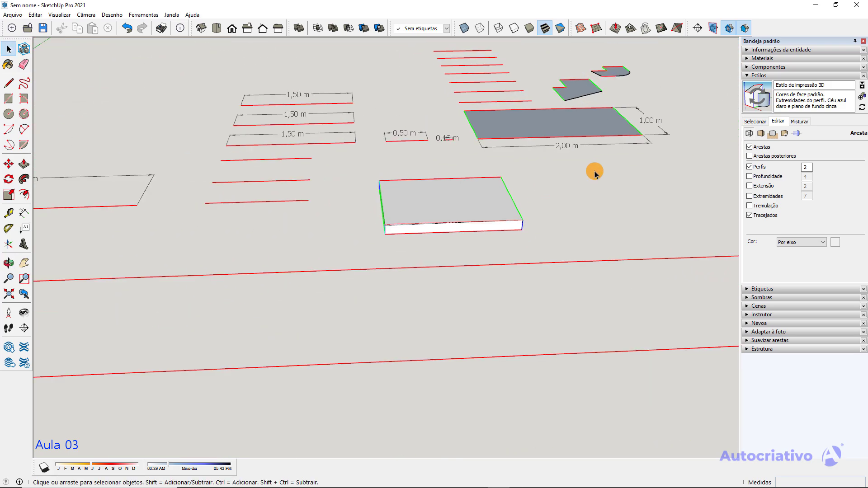
Examine the notched flat shape near the 2,00 m rectangle, highlighting its off-axis edge and face and viewing it nearly edge-on
shift+middle_drag(610, 147, 314, 217)
scroll(471, 200, up, 6)
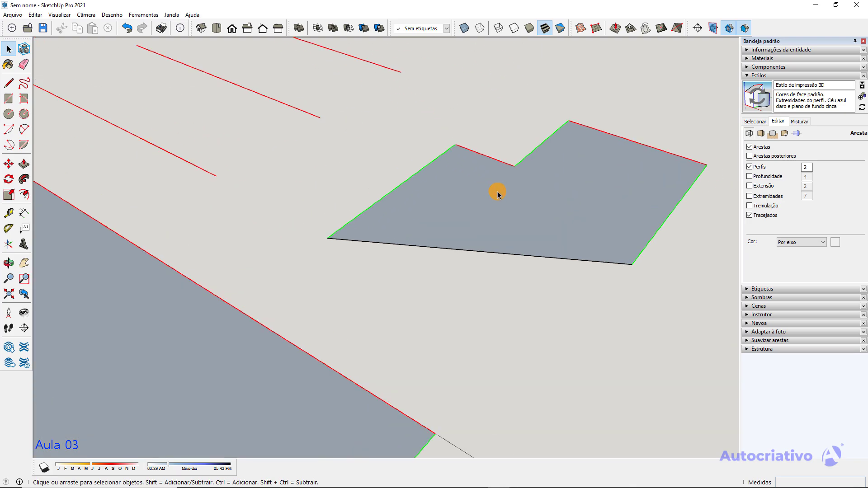
middle_drag(497, 190, 376, 211)
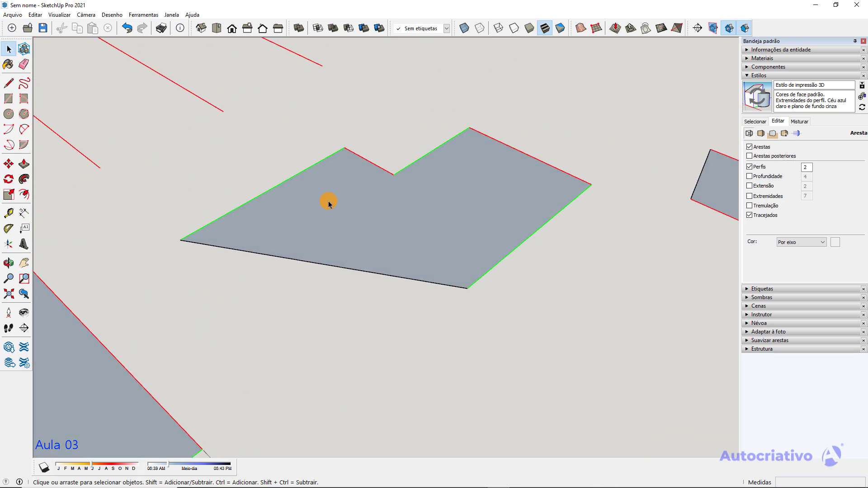
click(249, 205)
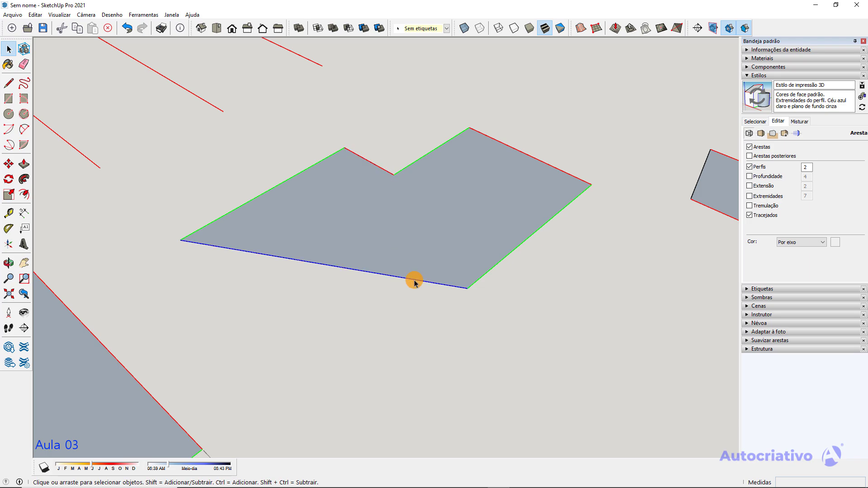
click(340, 240)
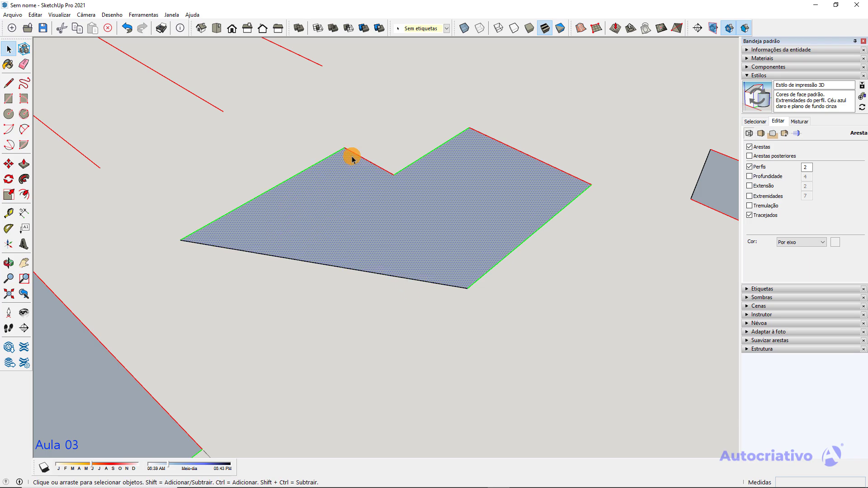
click(530, 290)
scroll(470, 319, up, 2)
middle_drag(475, 291, 248, 137)
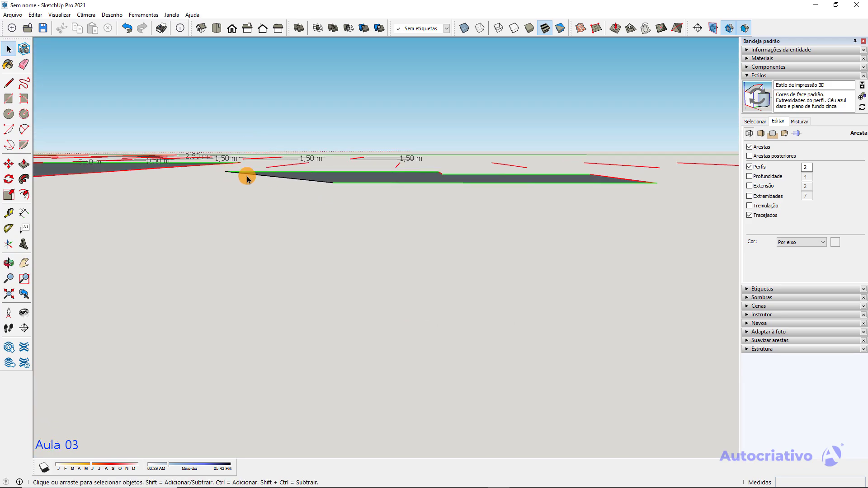
Draw a short vertical line up from the notched shape's front corner, where the off-axis edge meets the green edge
mouse_move(246, 175)
middle_down()
mouse_move(353, 236)
mouse_move(556, 244)
mouse_move(337, 202)
mouse_move(395, 252)
mouse_move(400, 290)
middle_up()
key(l)
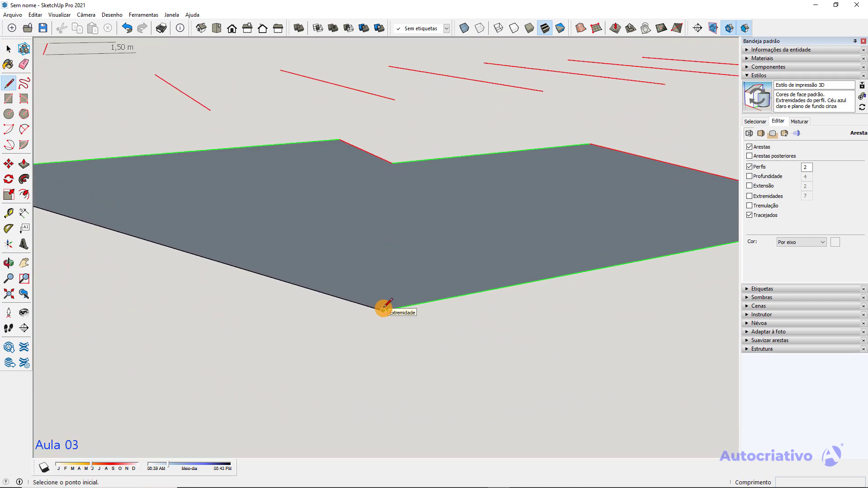
click(383, 309)
click(384, 290)
key(space)
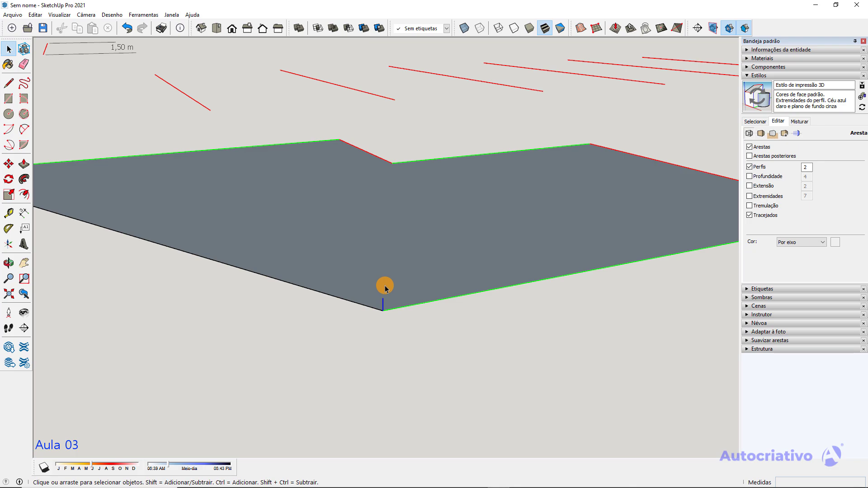
Draw a line from the top of the short vertical line to the far end of the notched shape's front green edge
key(l)
click(383, 298)
mouse_move(398, 274)
middle_down()
mouse_move(374, 236)
mouse_move(334, 220)
middle_up()
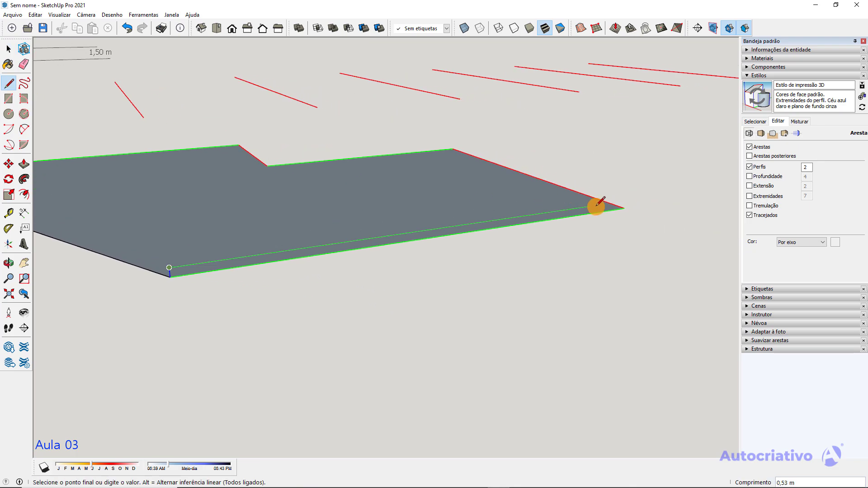
click(621, 208)
middle_drag(621, 208, 419, 258)
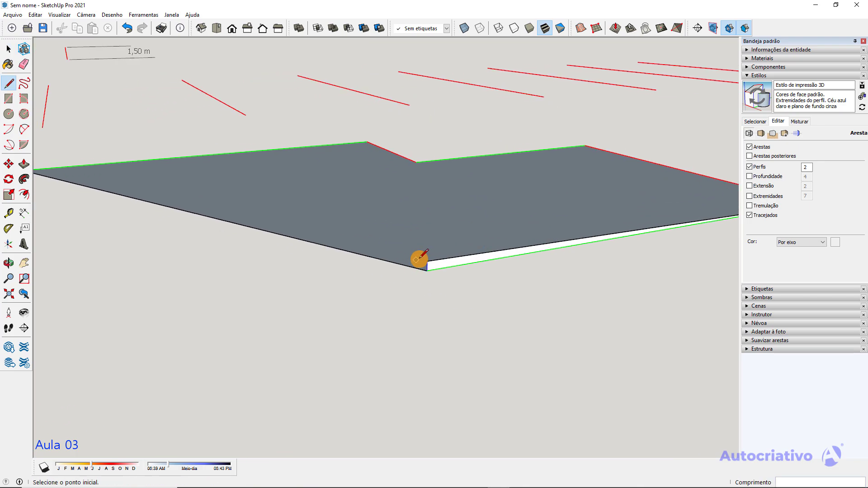
Draw a line from the top of the short vertical line to the shape's pointed end, closing the strip along the off-axis edge
click(427, 261)
middle_drag(368, 248, 247, 217)
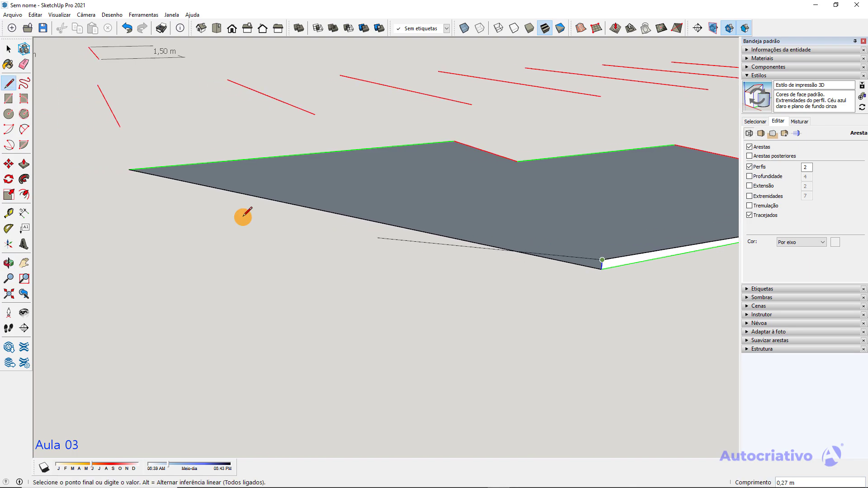
click(132, 170)
middle_drag(139, 171, 440, 204)
drag(440, 204, 589, 247)
middle_drag(589, 247, 601, 249)
key(space)
Set the edge colour from by-axis to "Todas iguais"
scroll(525, 245, down, 7)
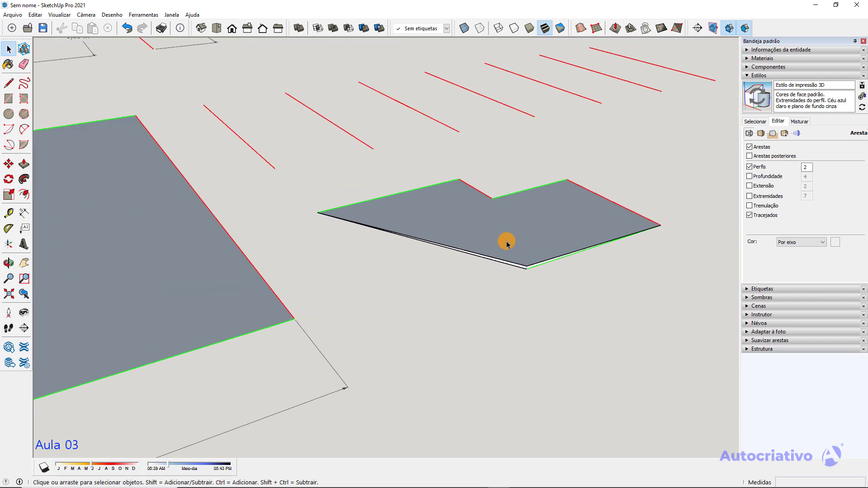
middle_drag(354, 247, 712, 249)
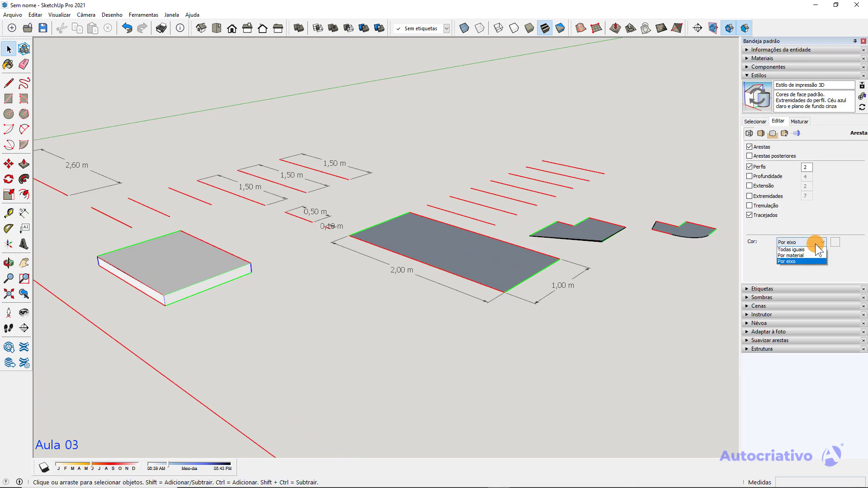
click(803, 249)
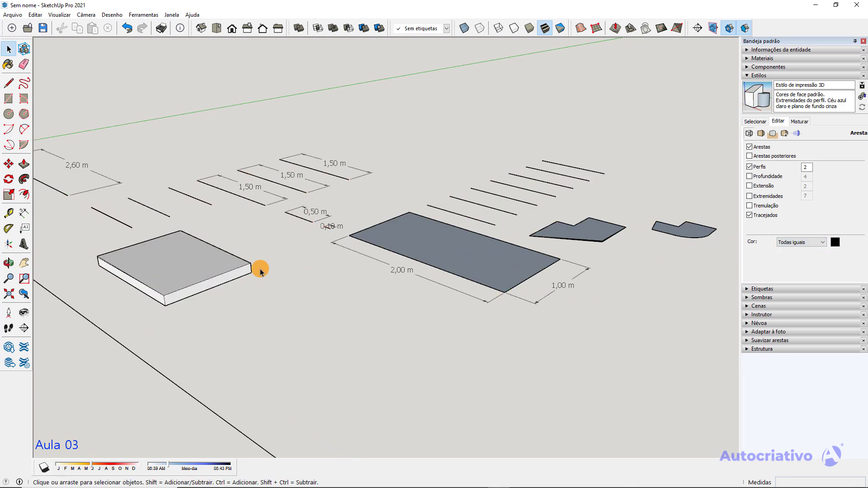
Delete all the drawn lines, shapes, dimensions and the box, keeping only the scale figure
middle_drag(261, 271, 380, 217)
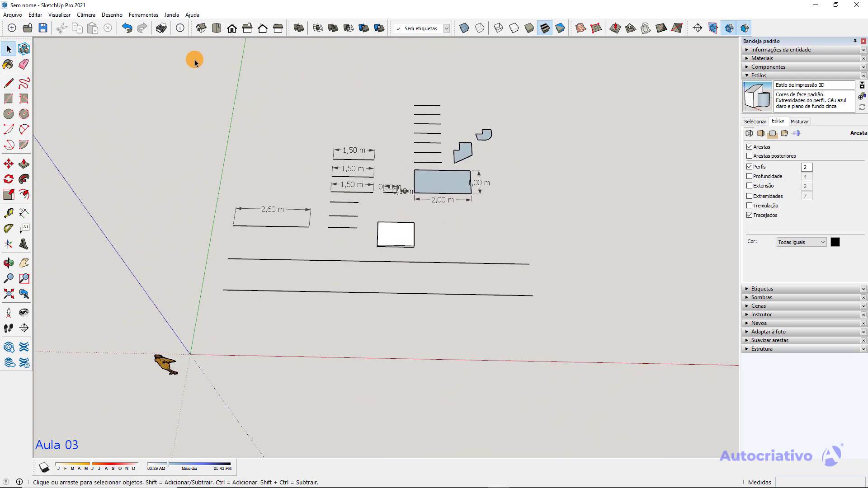
drag(195, 59, 591, 316)
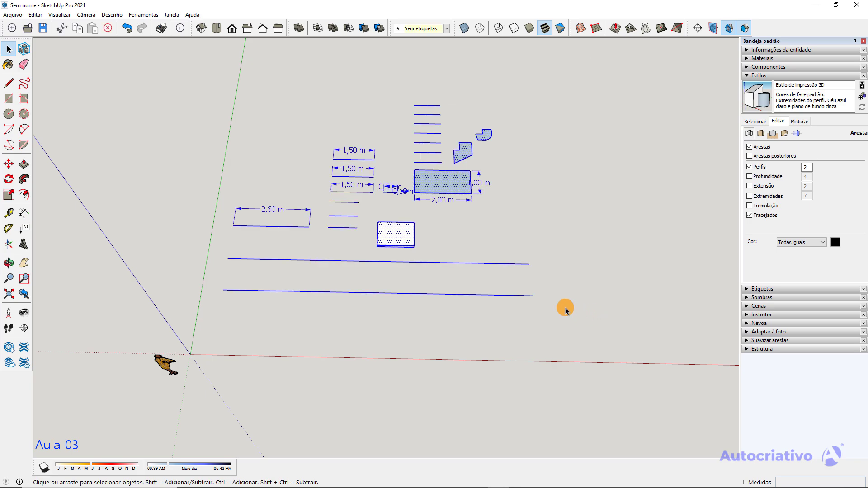
key(Delete)
scroll(354, 228, up, 3)
middle_drag(350, 281, 159, 176)
shift+middle_drag(228, 259, 271, 232)
key(space)
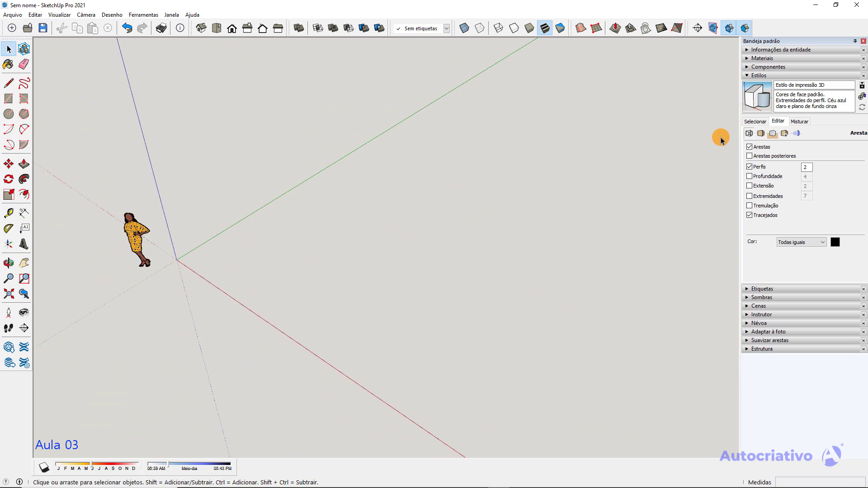
Collapse the Estilos section so that all tray sections are closed
click(747, 76)
middle_drag(355, 293, 276, 281)
scroll(276, 282, up, 5)
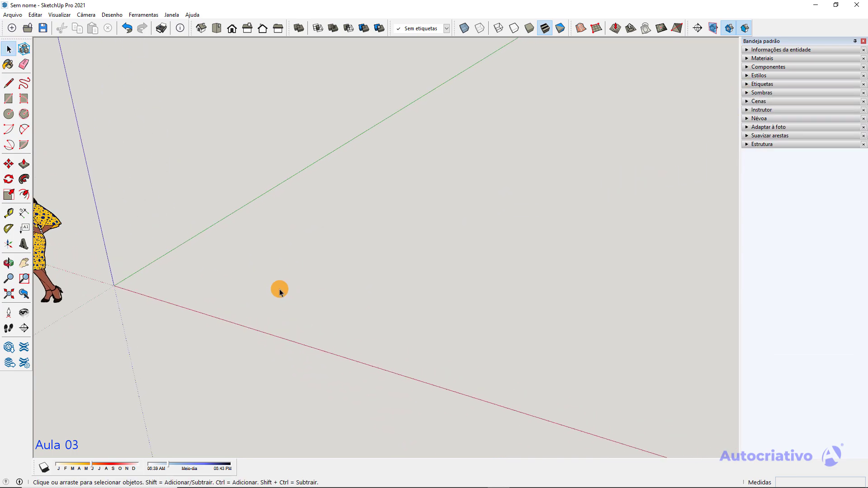
drag(740, 260, 784, 278)
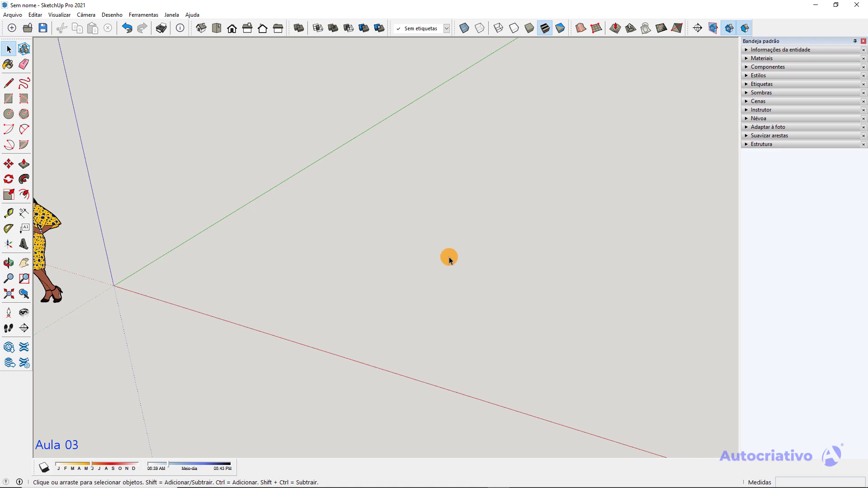
scroll(407, 258, down, 5)
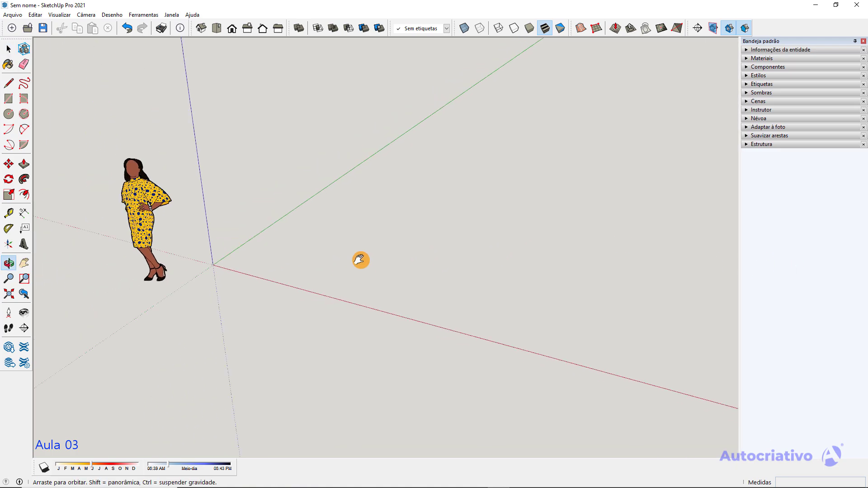
Draw an irregular closed freehand outline on the ground beside the axis origin, forming a face
click(28, 84)
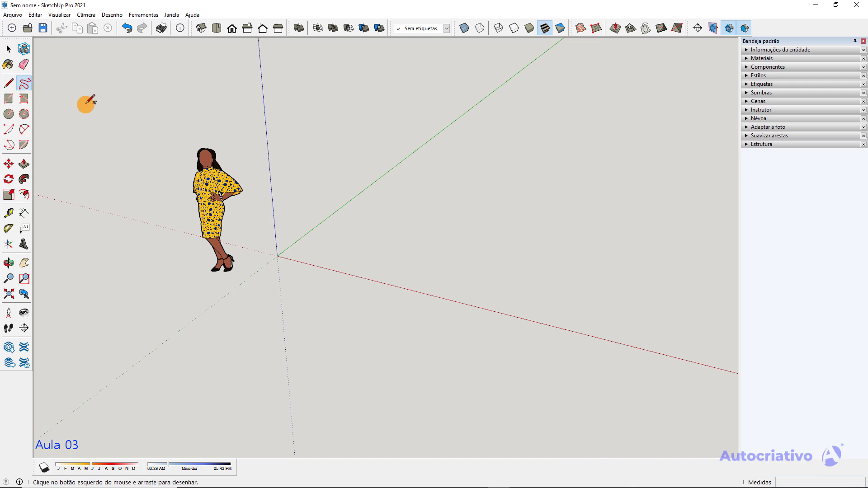
mouse_move(368, 232)
middle_down()
mouse_move(347, 248)
mouse_move(346, 237)
middle_up()
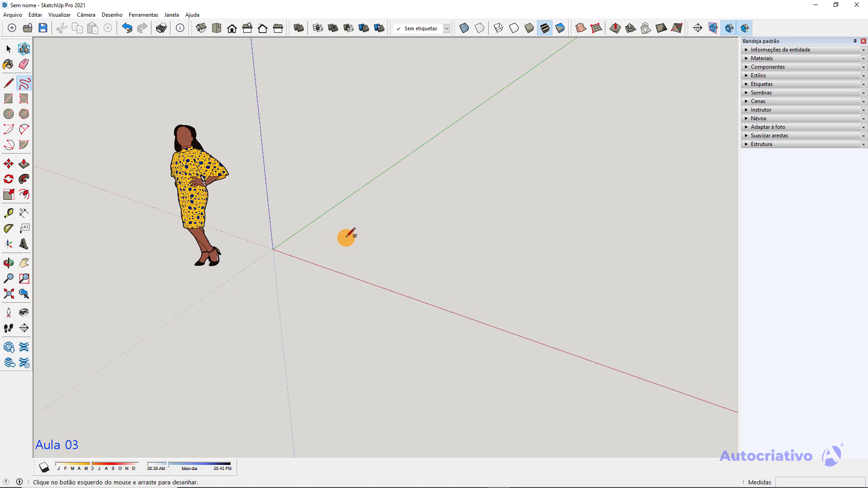
mouse_move(340, 225)
mouse_down()
mouse_move(417, 227)
mouse_move(465, 213)
mouse_move(537, 243)
mouse_move(582, 249)
mouse_move(610, 273)
mouse_move(496, 258)
mouse_move(408, 268)
mouse_move(335, 253)
mouse_move(320, 227)
mouse_up()
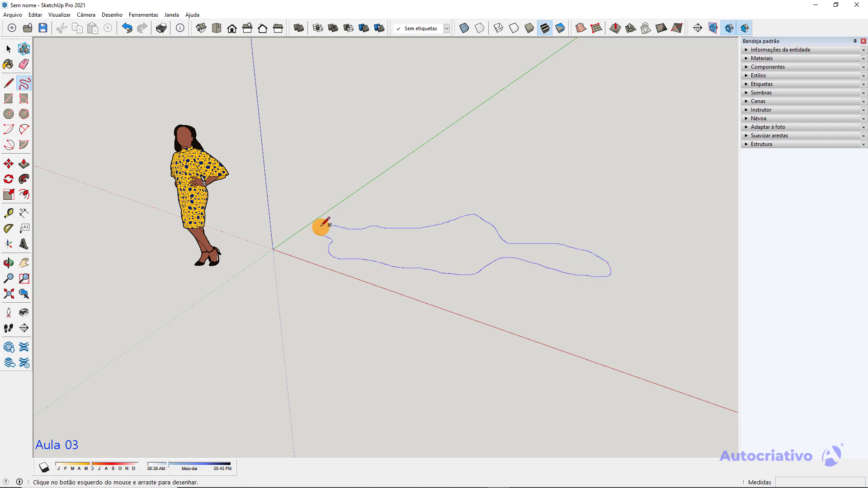
scroll(443, 243, up, 2)
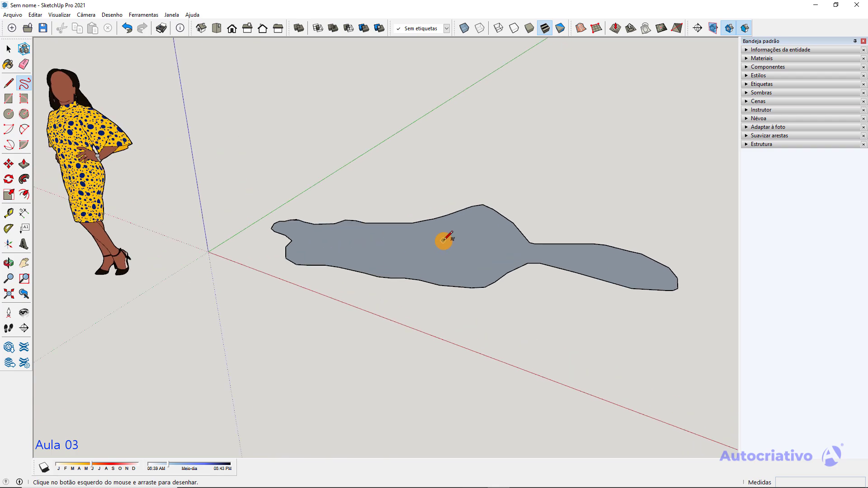
key(space)
Select the freehand shape's whole outline and delete the shape
mouse_move(443, 241)
middle_down()
mouse_move(510, 267)
mouse_move(84, 194)
mouse_move(204, 188)
mouse_move(423, 240)
mouse_move(520, 430)
mouse_move(506, 400)
mouse_move(543, 409)
middle_up()
scroll(484, 304, down, 4)
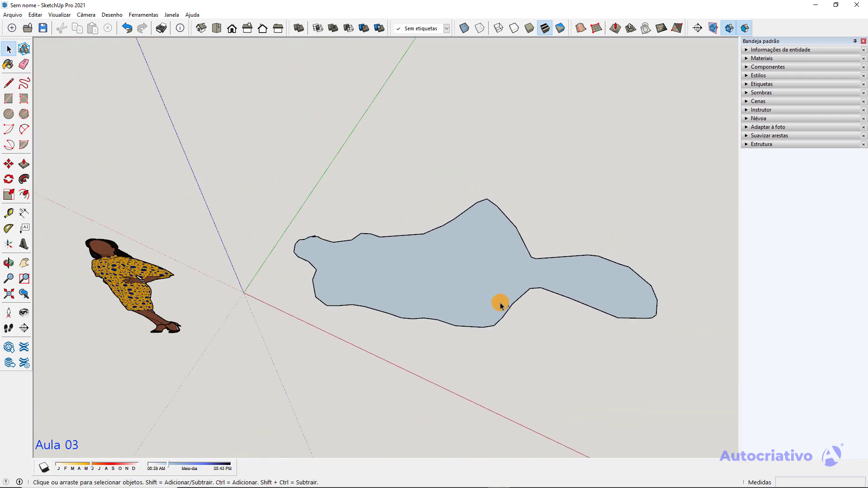
shift+middle_drag(501, 306, 411, 281)
scroll(316, 216, up, 4)
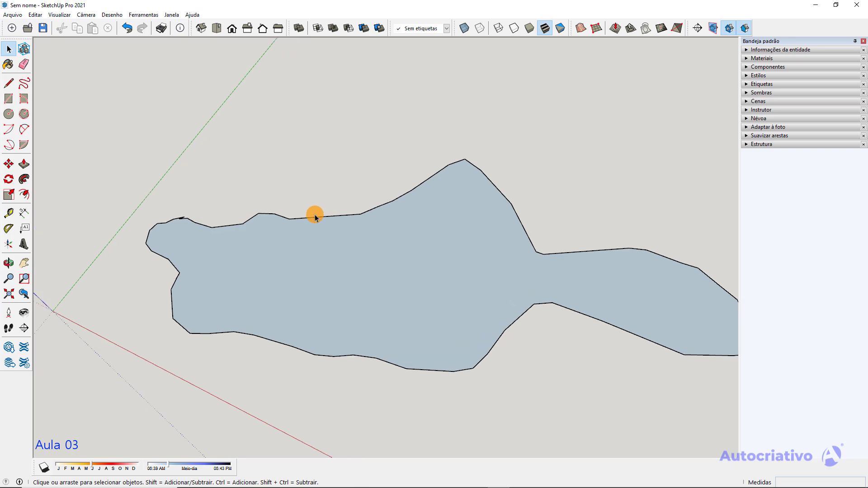
click(315, 220)
scroll(330, 219, up, 3)
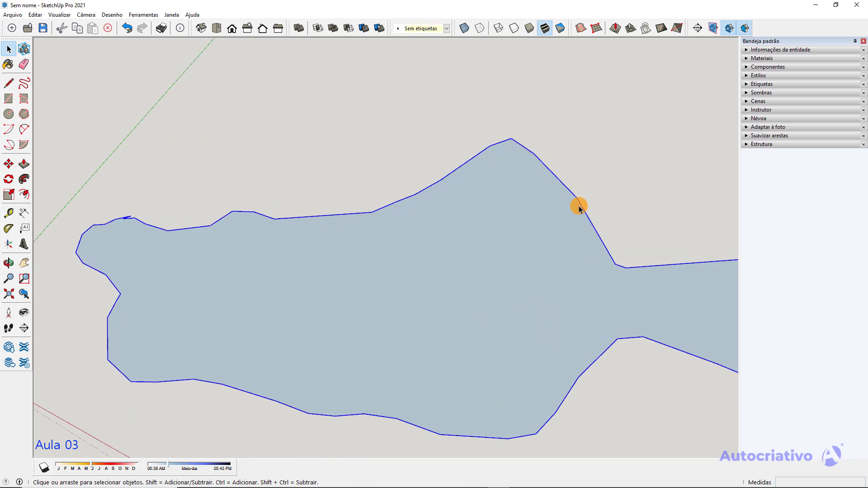
scroll(556, 256, down, 3)
middle_drag(556, 256, 373, 221)
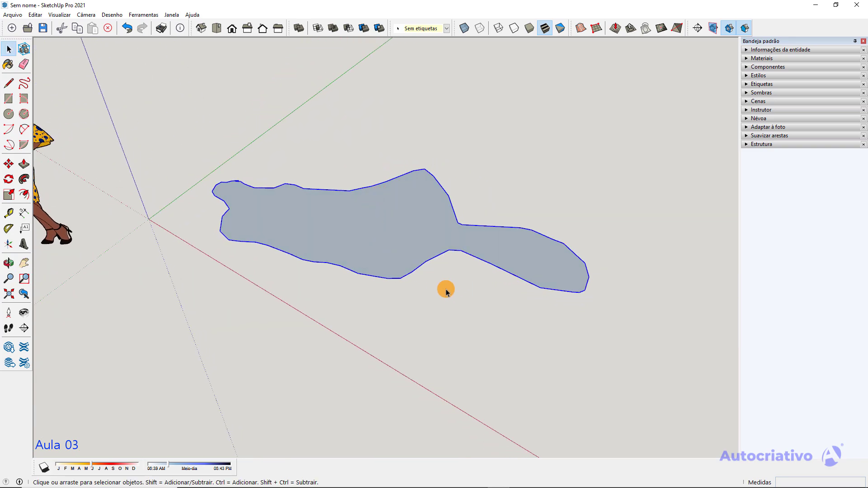
key(Delete)
scroll(407, 271, down, 3)
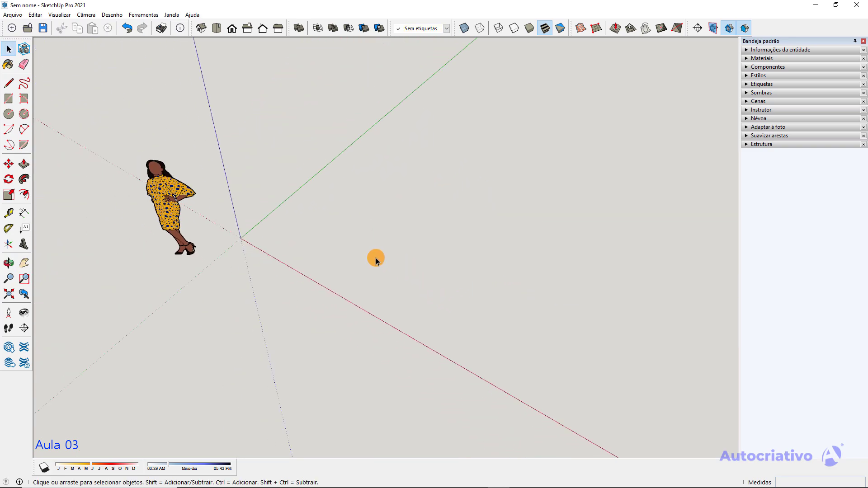
Draw a new closed freehand shape on the ground with a raised middle lobe, crossing the red axis near the origin
click(25, 84)
mouse_move(293, 217)
mouse_down()
mouse_move(443, 181)
mouse_move(479, 295)
mouse_move(291, 271)
mouse_up()
drag(296, 214, 294, 216)
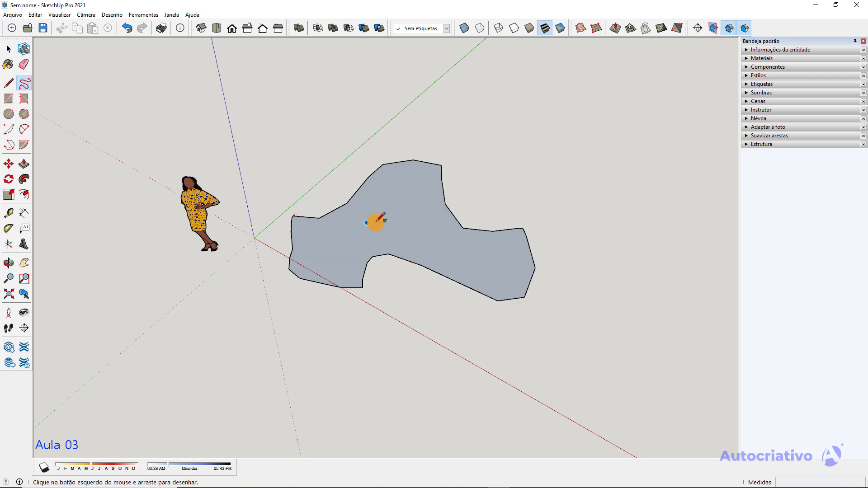
scroll(377, 223, up, 2)
key(space)
Draw an upright rotated rectangle behind the freehand shape, with its base along the red direction and a height of about 3.6 m at 90°
scroll(385, 230, down, 2)
shift+middle_drag(442, 232, 257, 255)
middle_drag(304, 228, 335, 201)
scroll(293, 227, up, 3)
shift+middle_drag(284, 294, 329, 271)
scroll(398, 253, down, 2)
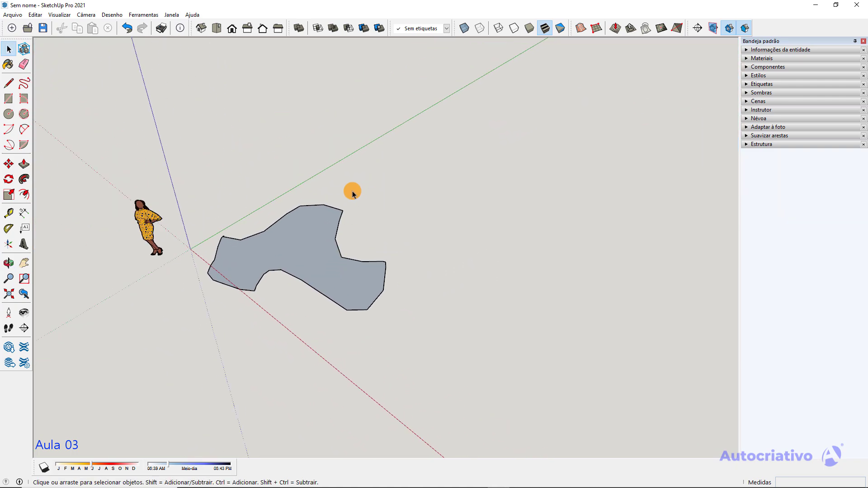
click(24, 98)
click(391, 173)
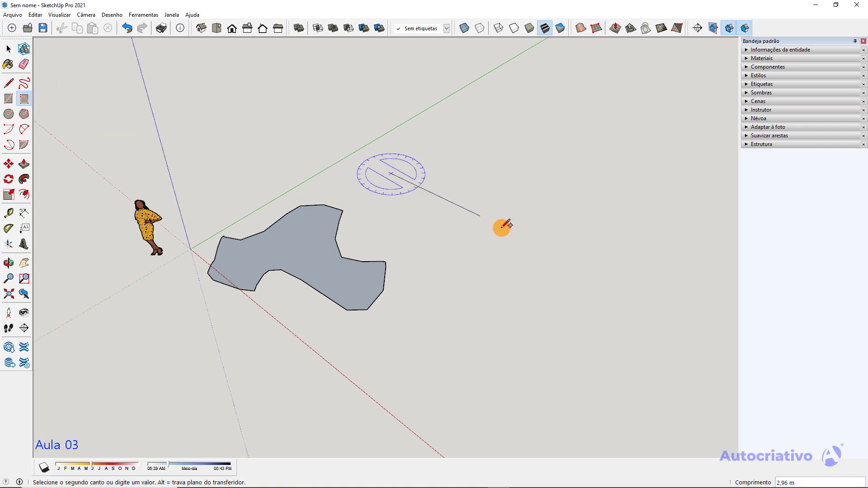
click(560, 267)
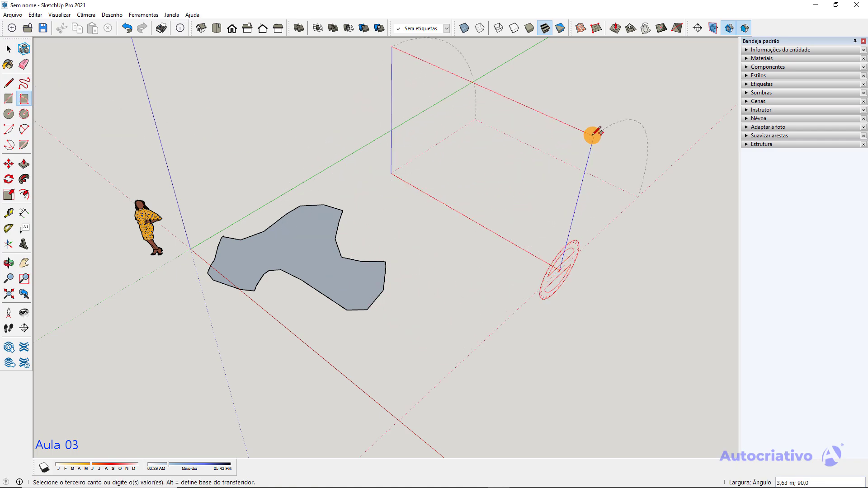
click(589, 127)
key(space)
scroll(497, 145, up, 2)
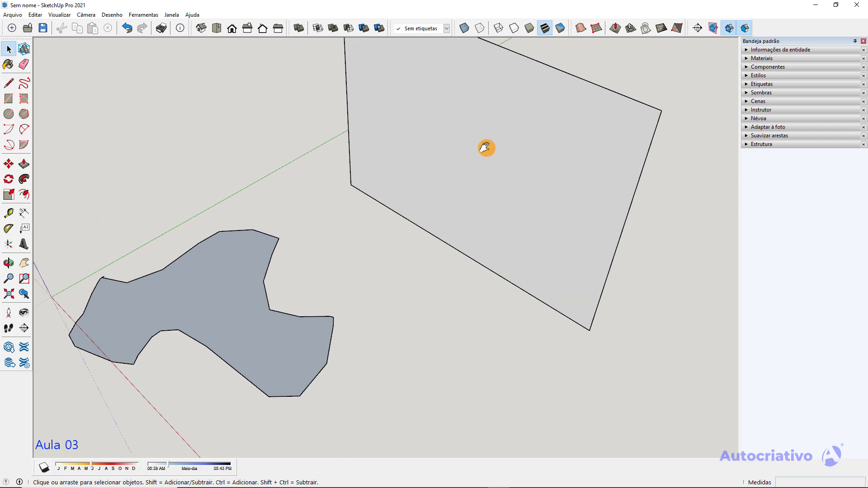
Draw a closed freehand outline on the upright rectangle's face
scroll(324, 252, up, 1)
shift+middle_drag(486, 147, 72, 262)
scroll(350, 297, down, 4)
middle_drag(407, 276, 388, 264)
scroll(387, 264, up, 2)
scroll(387, 267, up, 2)
click(24, 83)
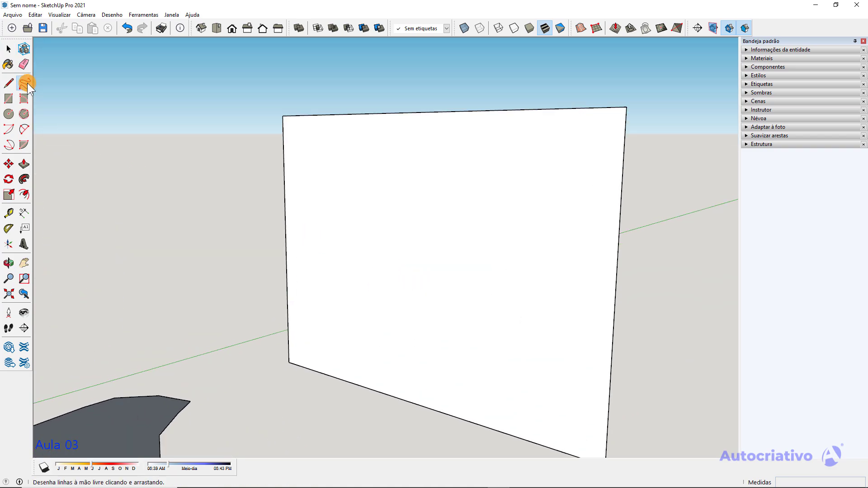
mouse_move(312, 309)
mouse_down()
mouse_move(404, 168)
mouse_move(516, 248)
mouse_move(483, 361)
mouse_move(339, 355)
mouse_move(316, 312)
mouse_up()
key(space)
Delete the face inside the freehand outline to cut an opening through the upright rectangle
click(439, 260)
mouse_move(439, 258)
middle_down()
mouse_move(398, 258)
mouse_move(573, 235)
mouse_move(636, 207)
mouse_move(490, 280)
mouse_move(328, 250)
mouse_move(345, 273)
mouse_move(384, 277)
middle_up()
key(Delete)
Delete the freehand shape on the ground, the upright rectangle and the small leftover fragment near the origin
click(352, 311)
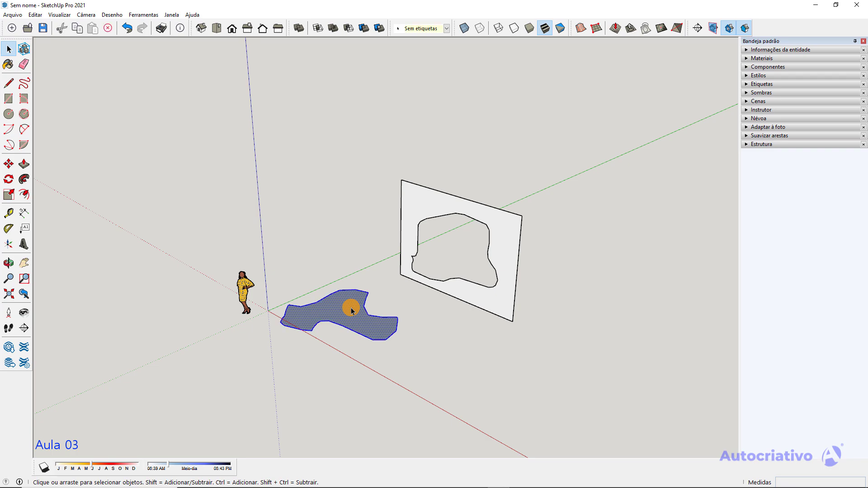
key(Delete)
click(413, 199)
key(Delete)
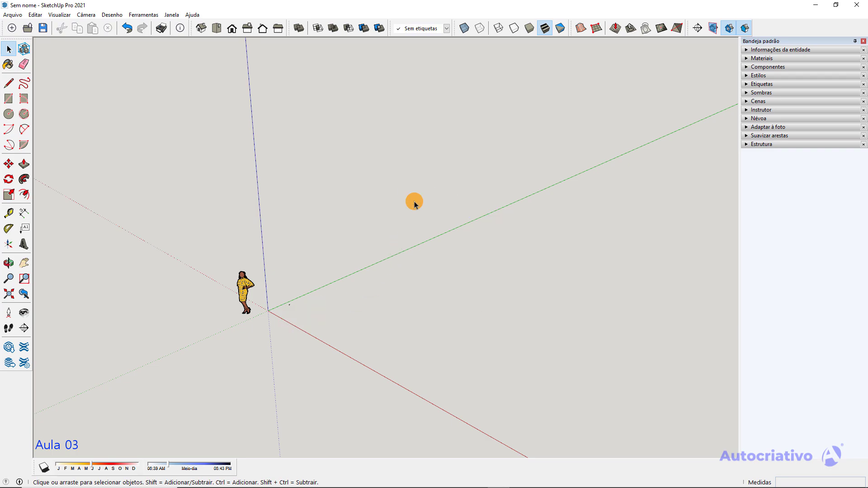
scroll(274, 311, up, 2)
drag(317, 305, 300, 310)
Draw a rectangle of 3 by 2,5 m on the ground between the red and green axes
scroll(299, 309, up, 5)
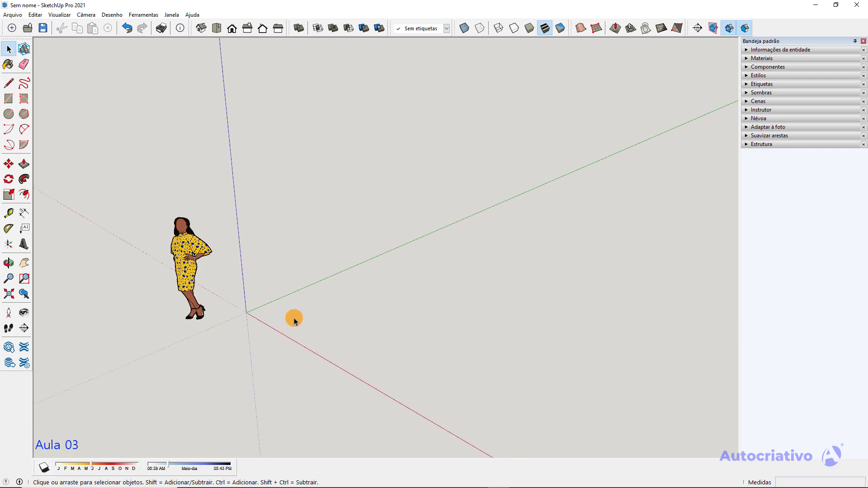
click(9, 99)
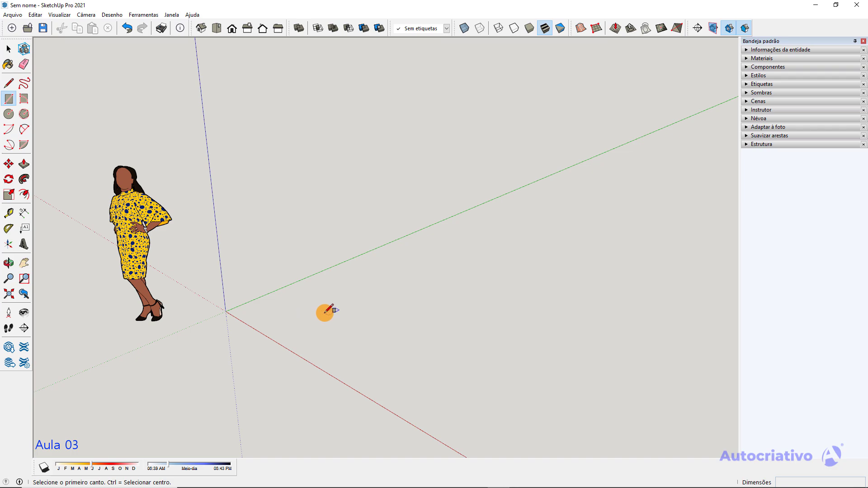
click(298, 300)
middle_drag(448, 322, 415, 300)
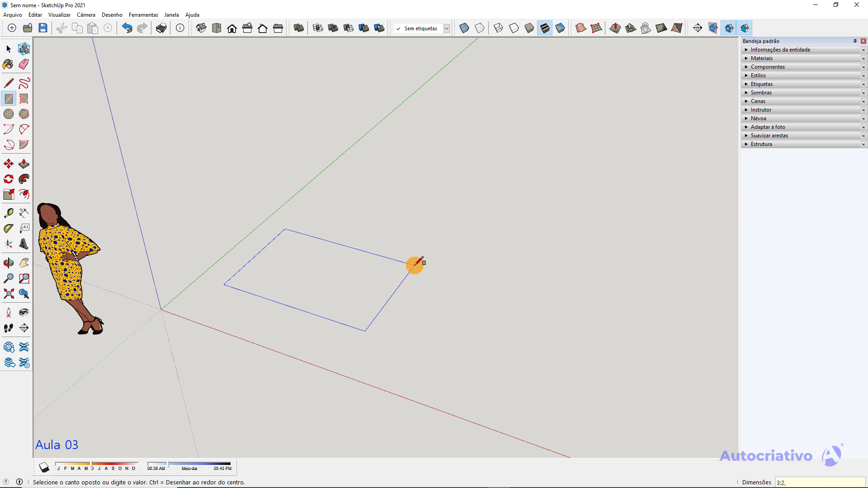
key(Return)
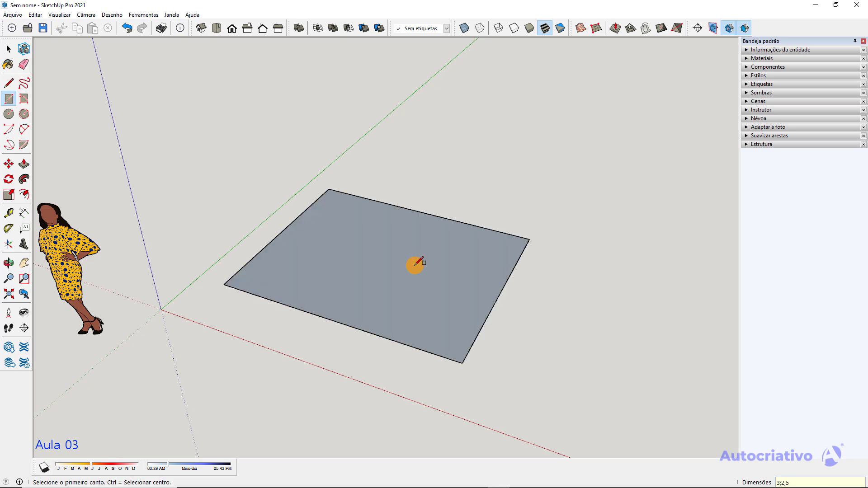
Dimension the ground rectangle's edge nearest the red axis and its adjacent edge farthest from the green axis, offsetting both dimensions outward
key(space)
click(30, 216)
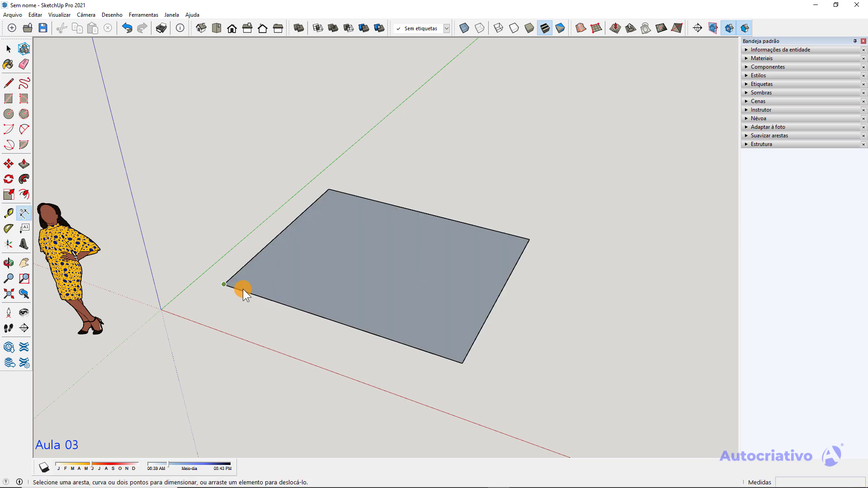
click(224, 284)
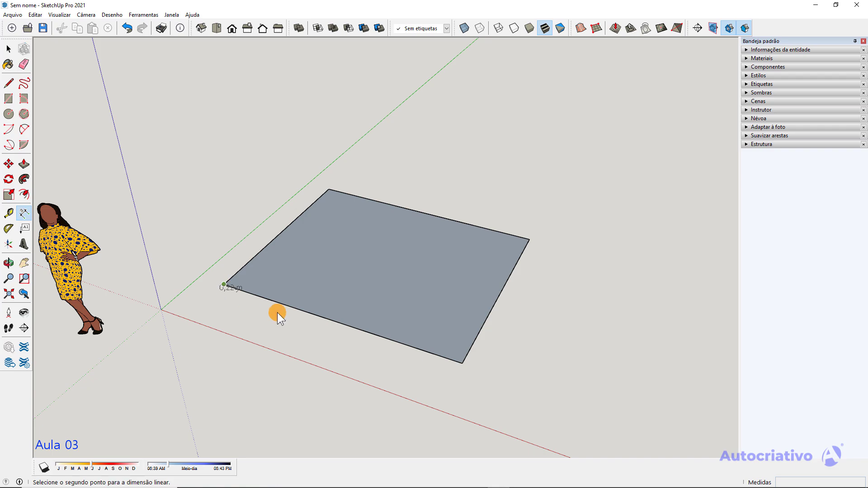
click(462, 364)
click(400, 384)
click(462, 363)
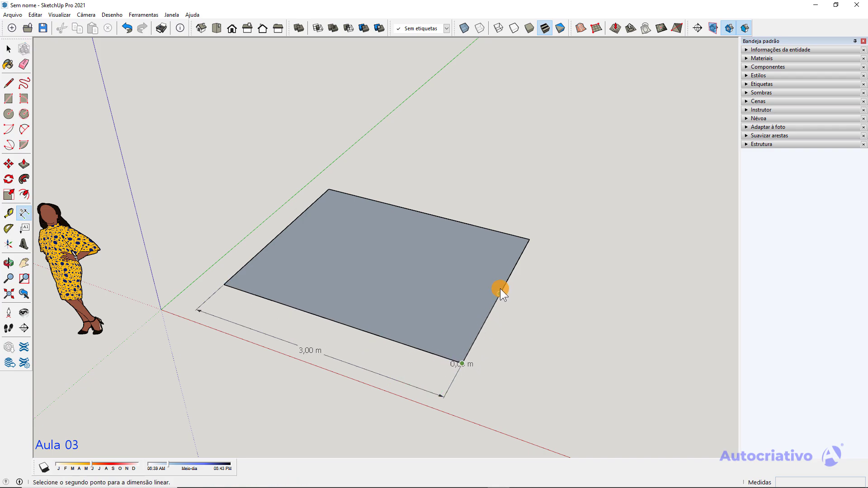
click(530, 243)
click(583, 266)
key(space)
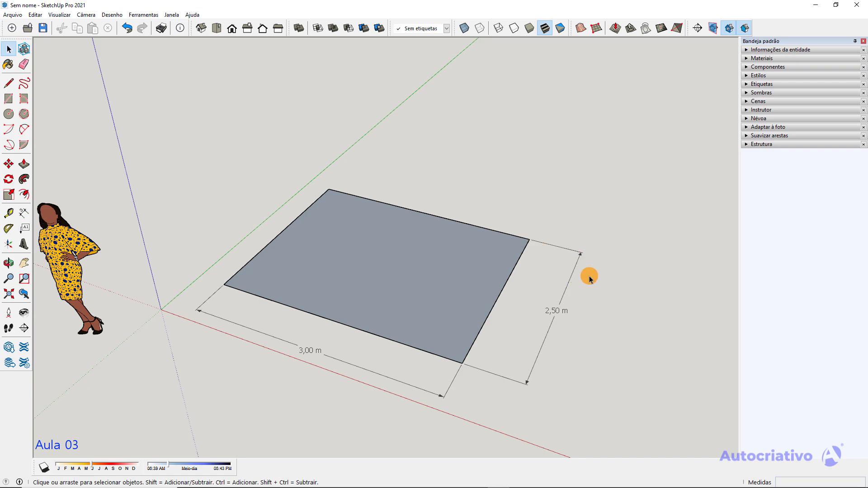
Draw a second ground rectangle of about 3,56 by 3,72 m from its centre, beside the dimensioned rectangle
key(o)
drag(602, 352, 521, 353)
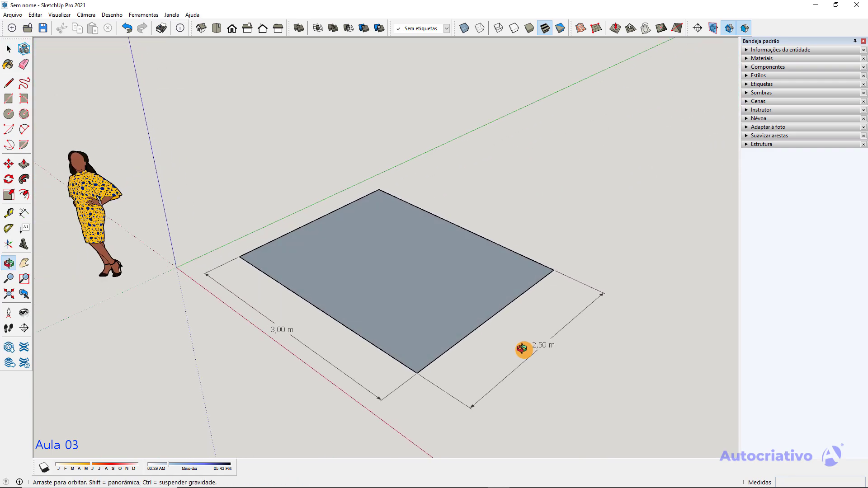
key(space)
middle_drag(523, 348, 383, 315)
key(r)
middle_drag(423, 277, 397, 236)
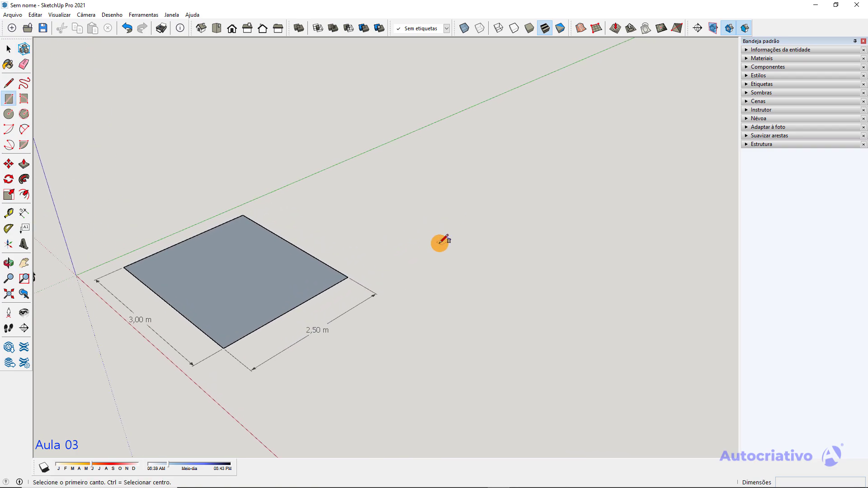
click(457, 231)
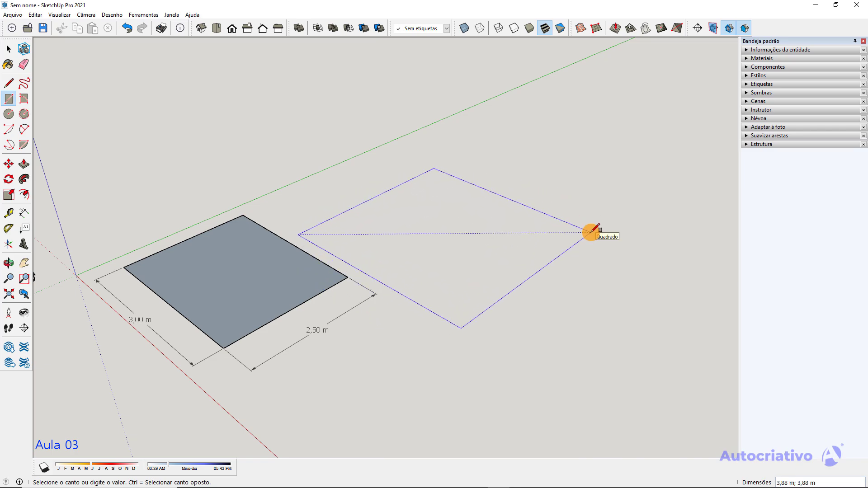
click(579, 232)
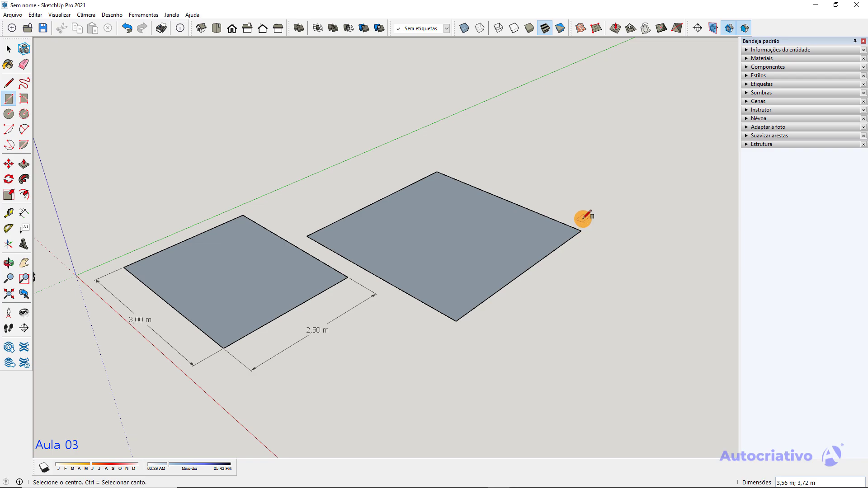
key(space)
Delete both ground rectangles and the two linear dimensions, leaving only the human figure
scroll(517, 245, down, 1)
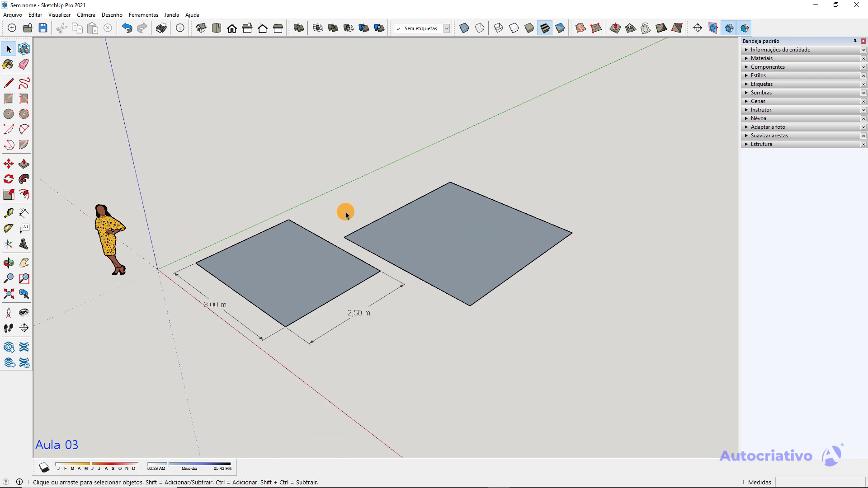
scroll(357, 220, down, 1)
click(439, 236)
key(Delete)
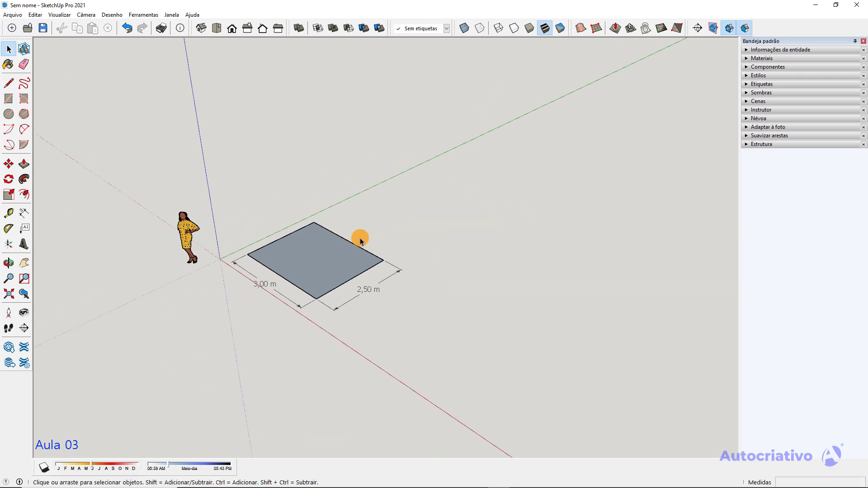
click(318, 243)
key(Delete)
scroll(328, 264, up, 2)
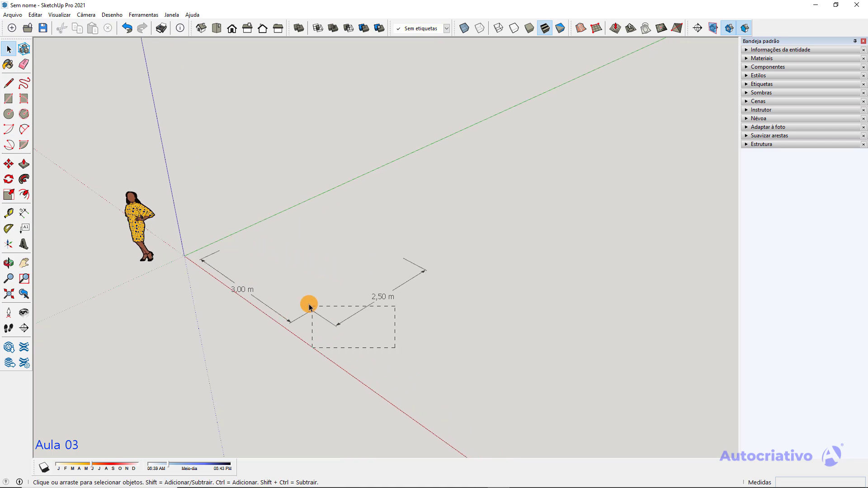
drag(310, 307, 309, 307)
key(Delete)
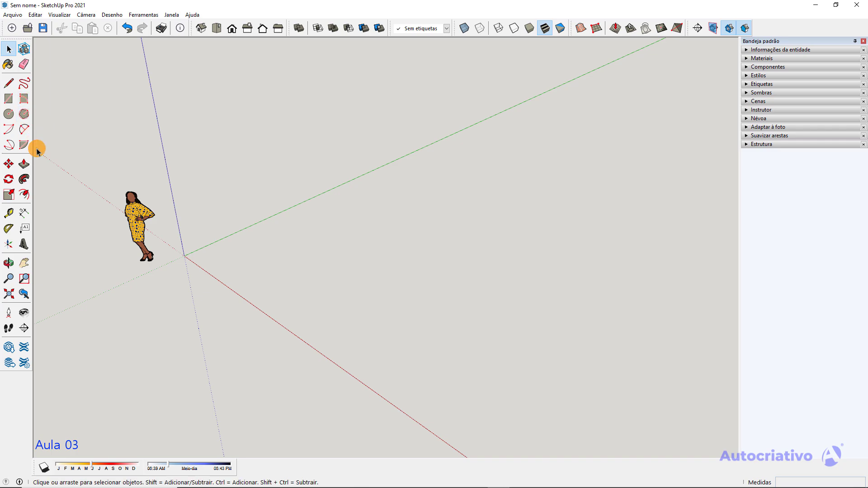
Draw an upright rectangle of about 4,05 by 2,74 m with Rotated Rectangle, its base parallel to the green axis and at 90 degrees
middle_drag(78, 143, 72, 118)
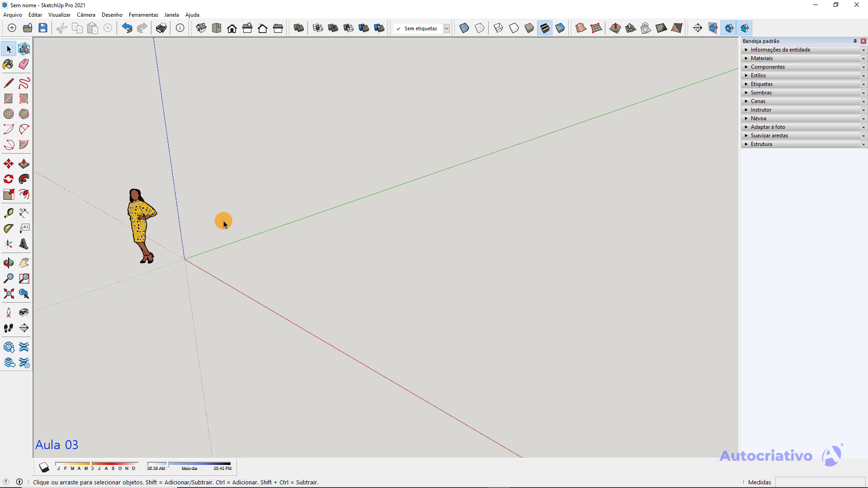
click(24, 98)
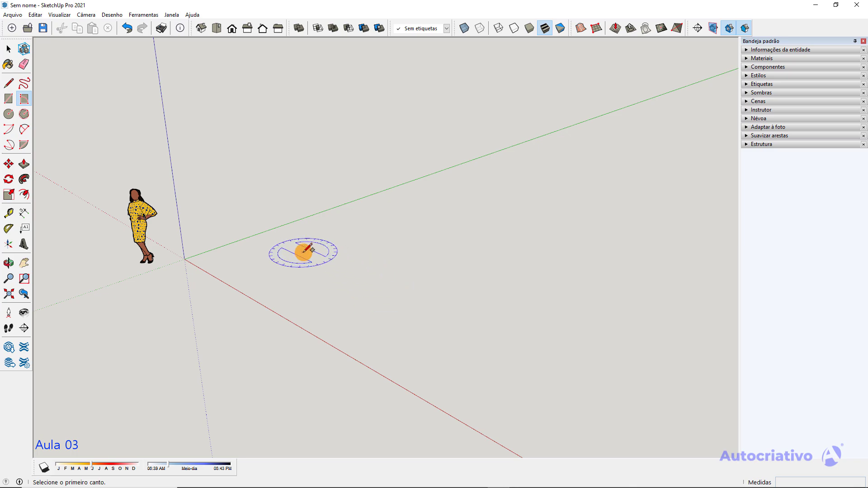
scroll(299, 253, up, 1)
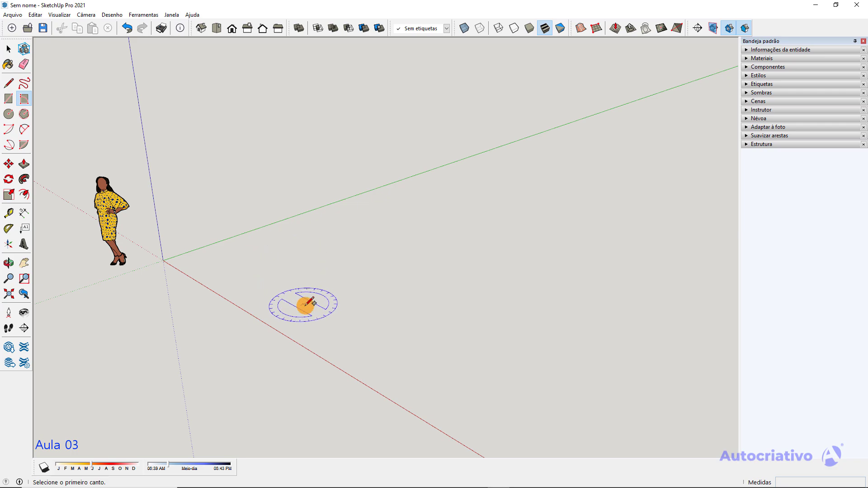
click(332, 301)
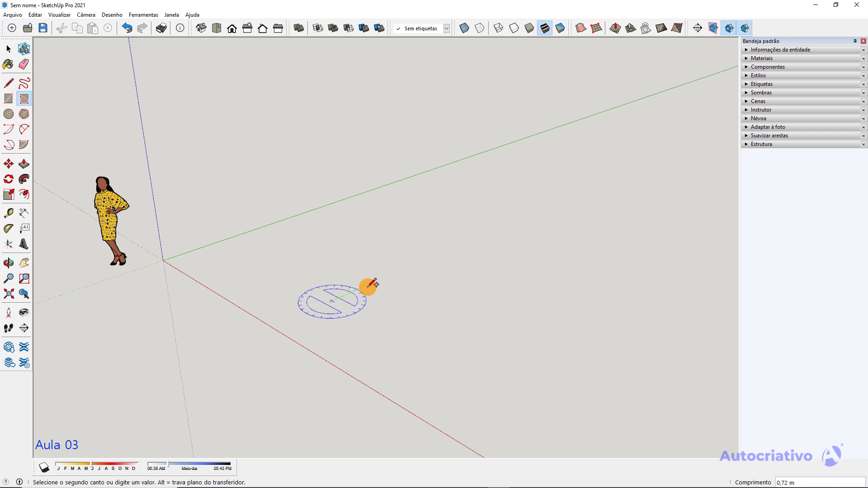
click(486, 230)
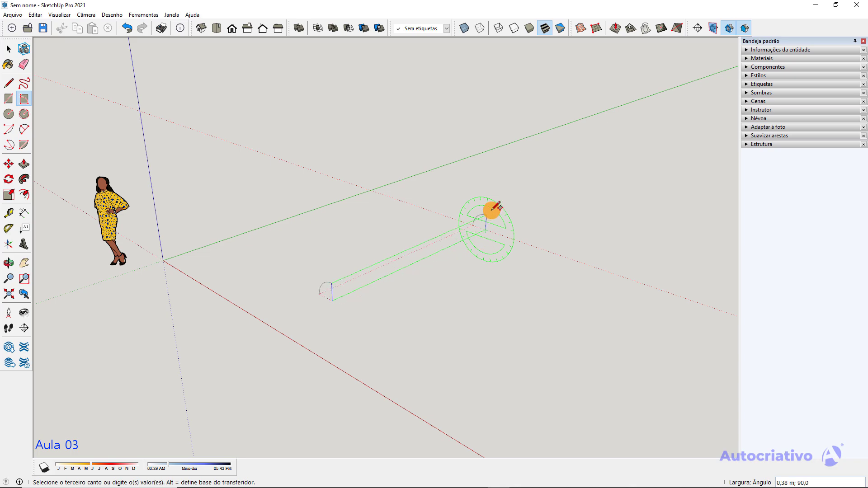
middle_drag(488, 131, 509, 65)
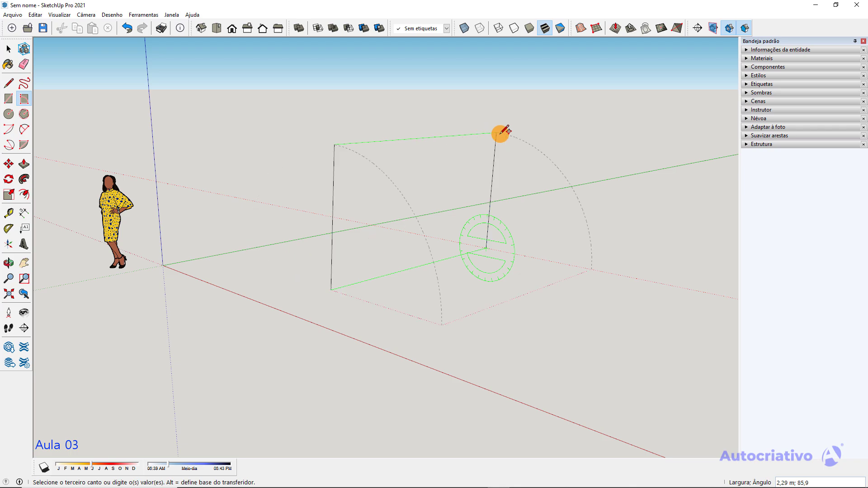
scroll(502, 209, up, 1)
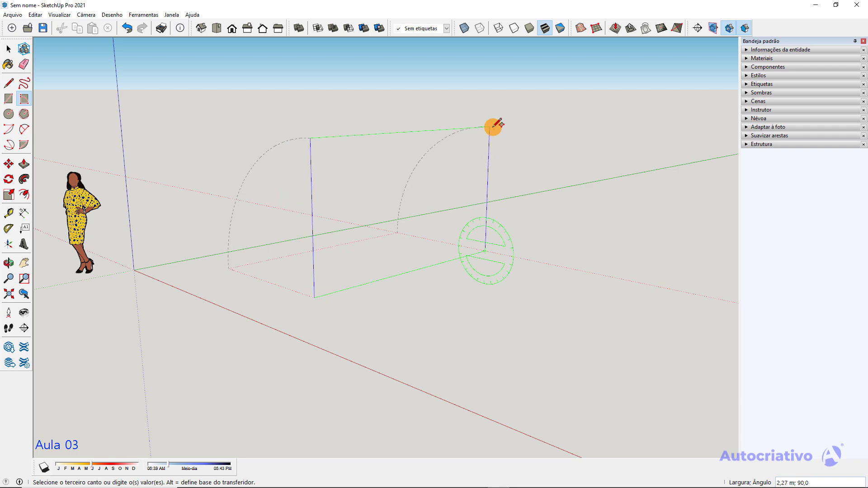
click(491, 100)
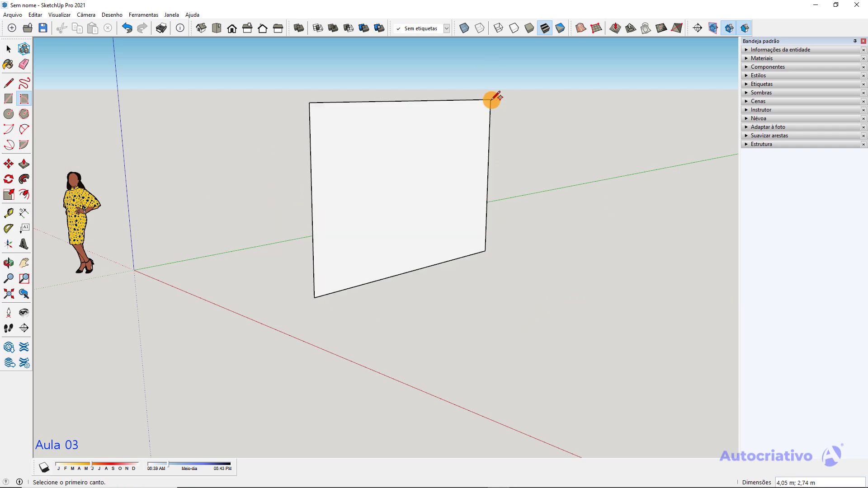
click(490, 99)
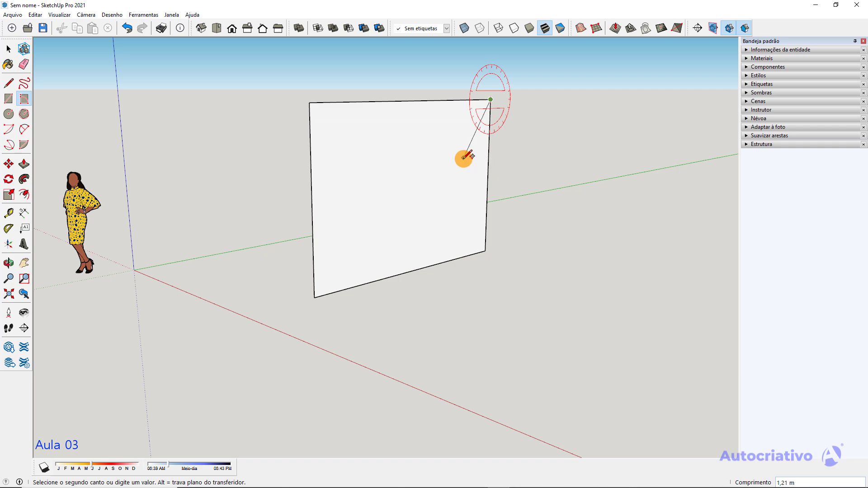
Draw a second upright rotated rectangle beside the first, starting with its vertical edge and extending about 3 m along the red direction
key(o)
drag(558, 203, 301, 233)
middle_drag(301, 233, 554, 260)
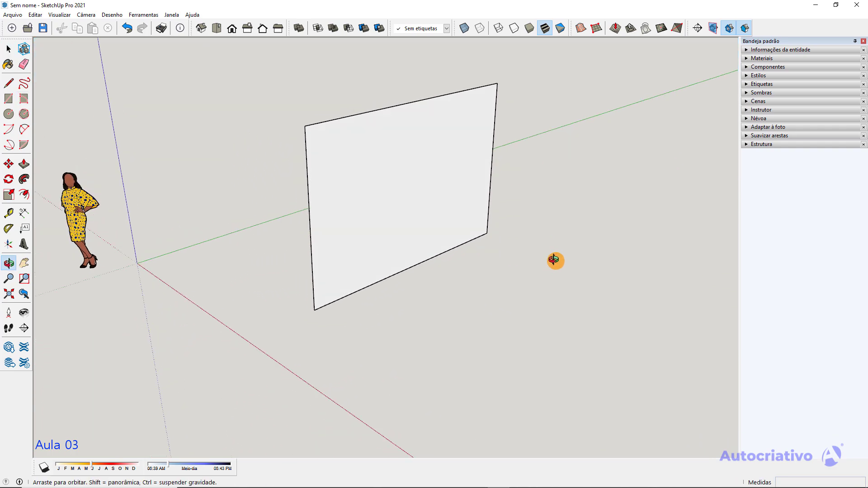
scroll(549, 257, up, 1)
shift+middle_drag(502, 239, 316, 261)
scroll(461, 289, down, 5)
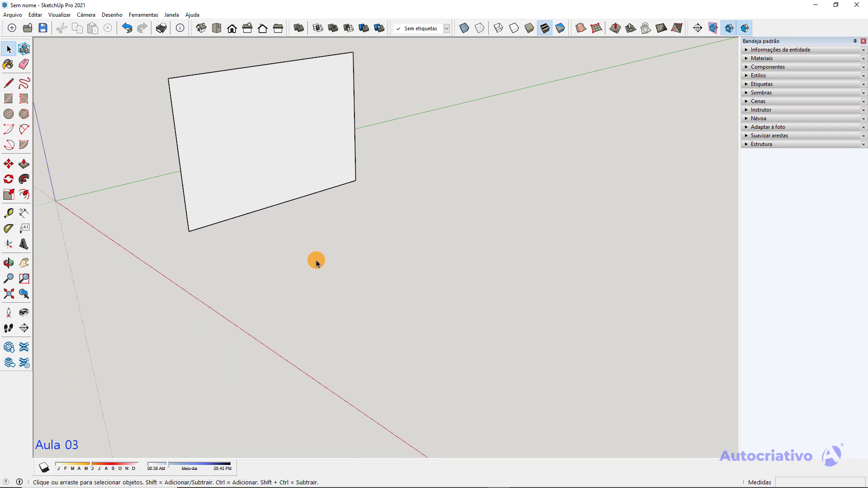
click(28, 100)
click(485, 251)
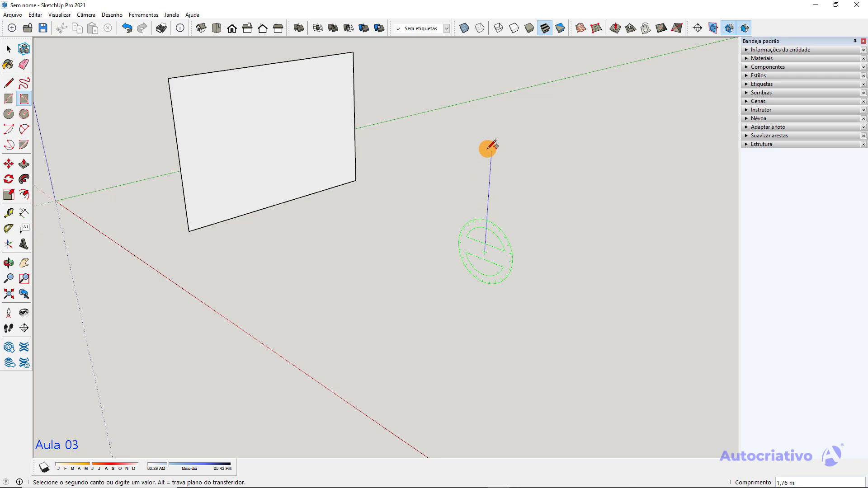
click(492, 118)
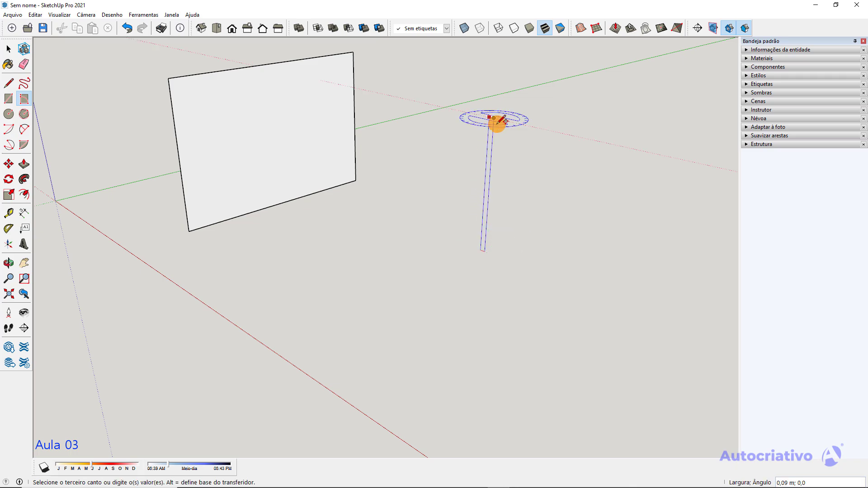
scroll(543, 173, down, 4)
middle_drag(548, 166, 489, 256)
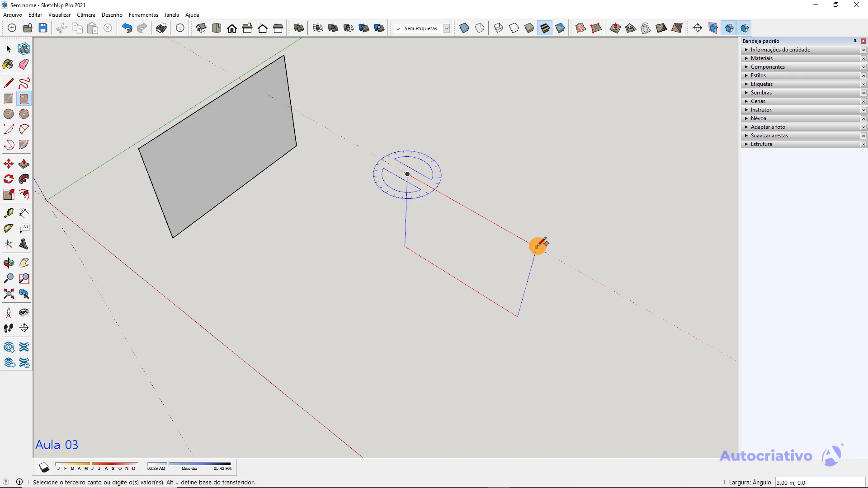
click(536, 247)
key(space)
Draw a third rotated rectangle from a vertical edge of about 4,56 m, with a width of 2 m at an angle of 45 degrees
middle_drag(519, 248, 279, 236)
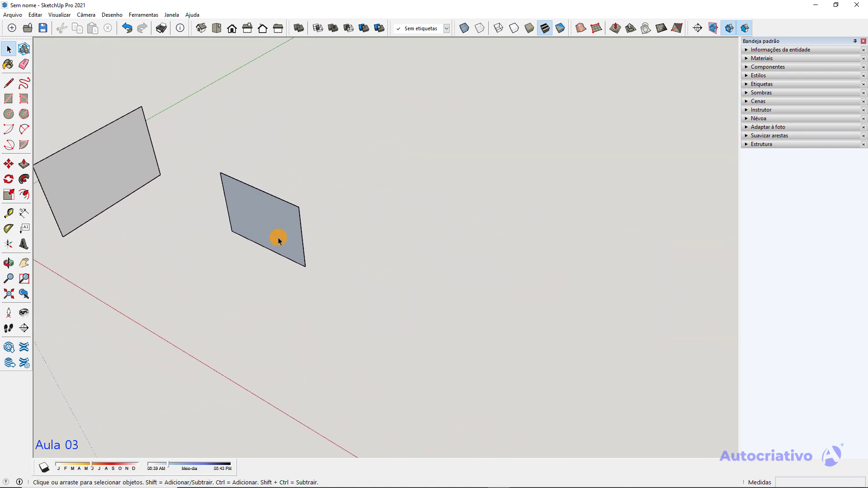
click(25, 100)
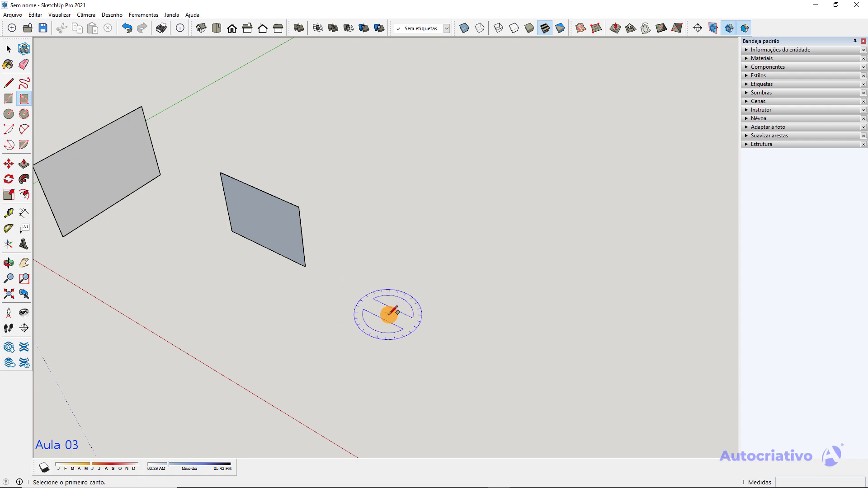
click(414, 335)
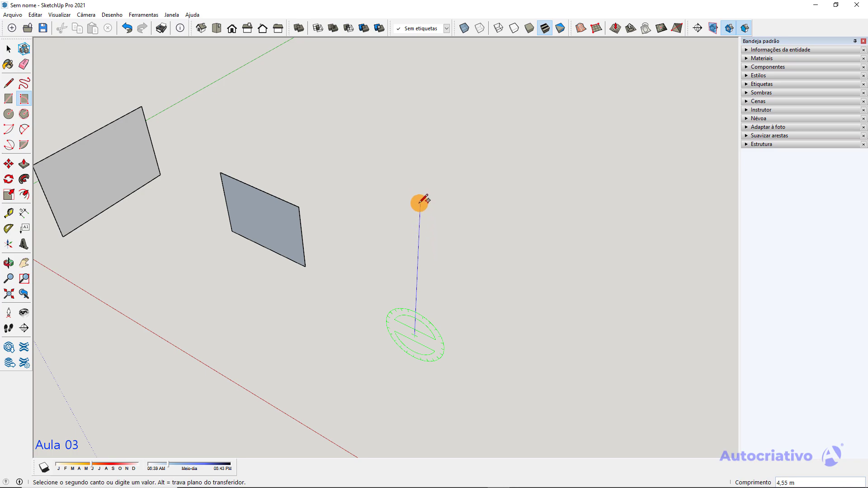
click(421, 203)
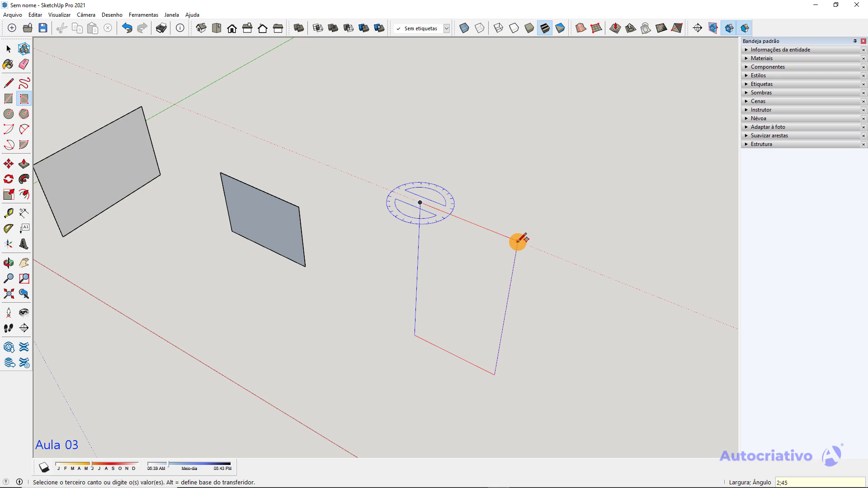
key(Return)
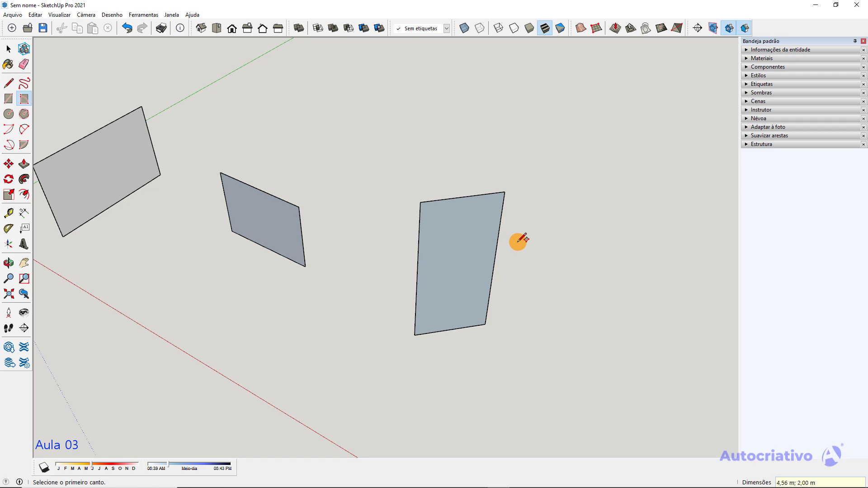
key(space)
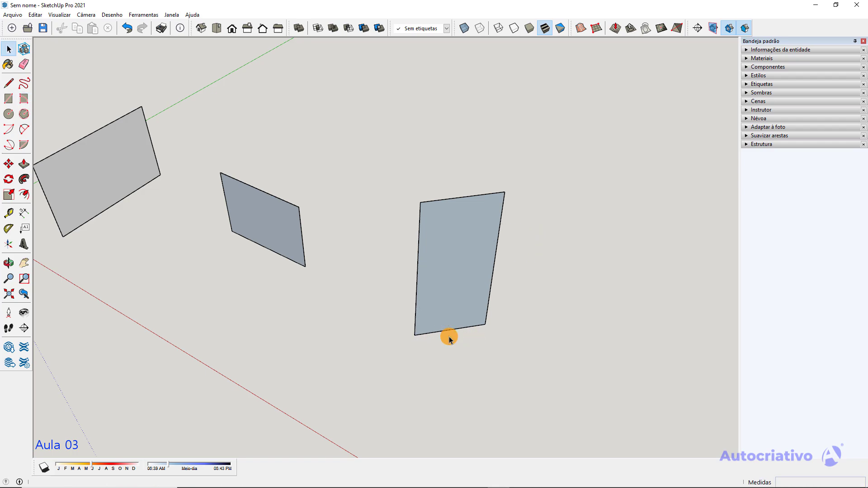
Draw a reference line from the angled rectangle's lower near corner, running parallel to the red axis
middle_drag(451, 350, 465, 389)
key(l)
click(418, 338)
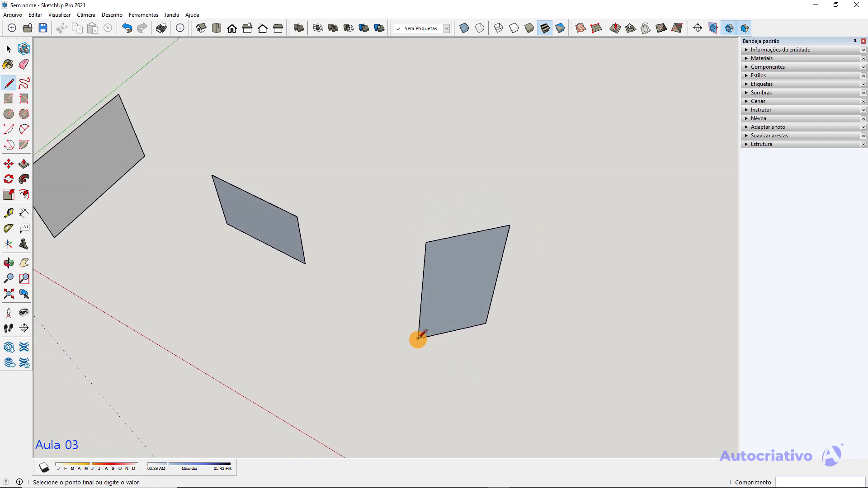
click(477, 370)
key(space)
scroll(479, 368, up, 2)
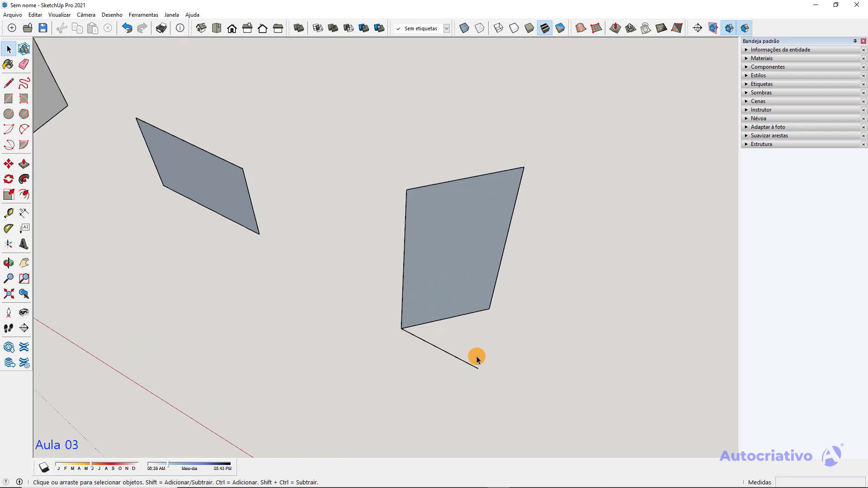
click(24, 212)
click(407, 190)
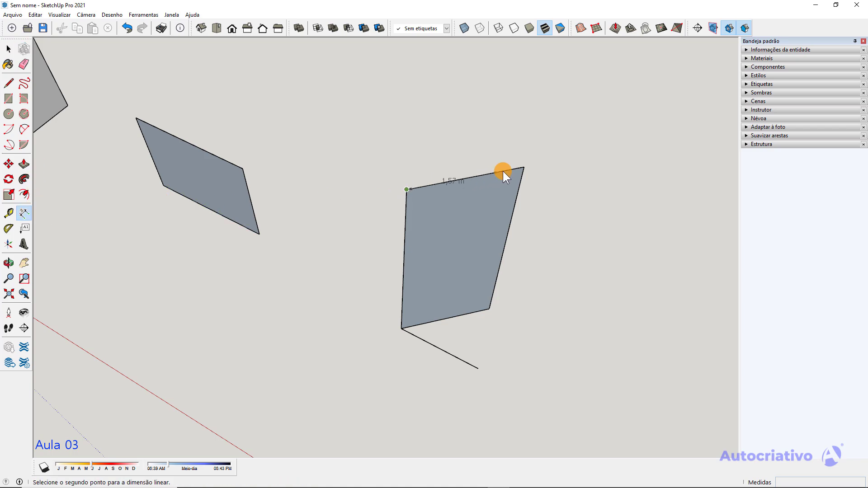
key(space)
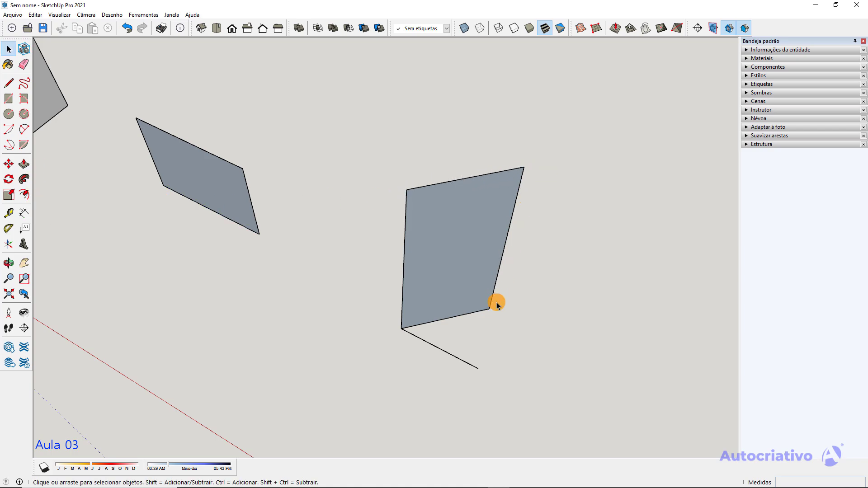
Measure the angle from the reference line to the angled rectangle's lower edge with the Protractor, pivoting on their shared corner
scroll(463, 360, up, 2)
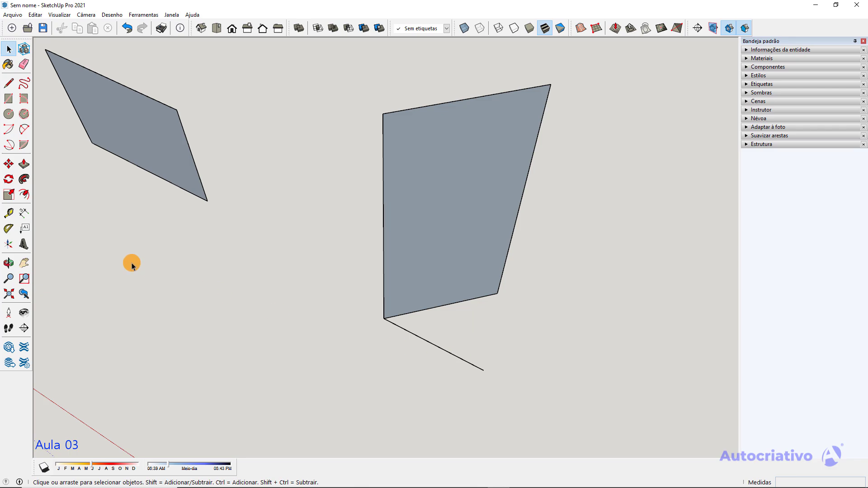
click(9, 229)
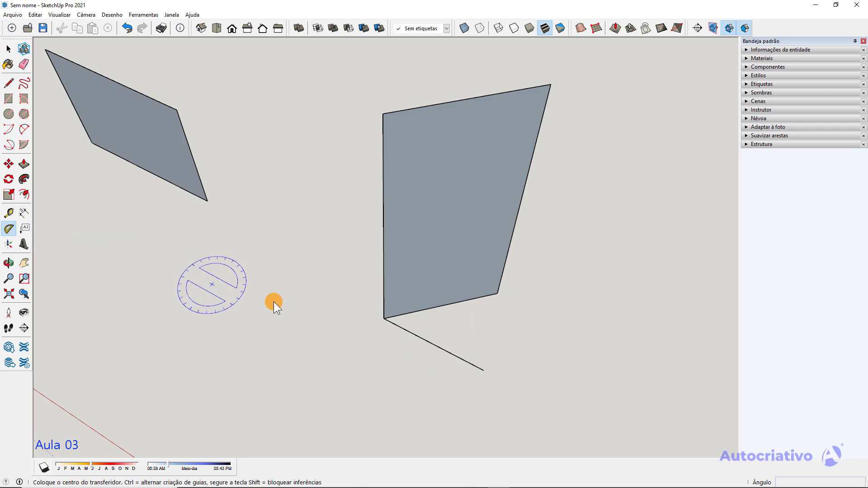
click(384, 319)
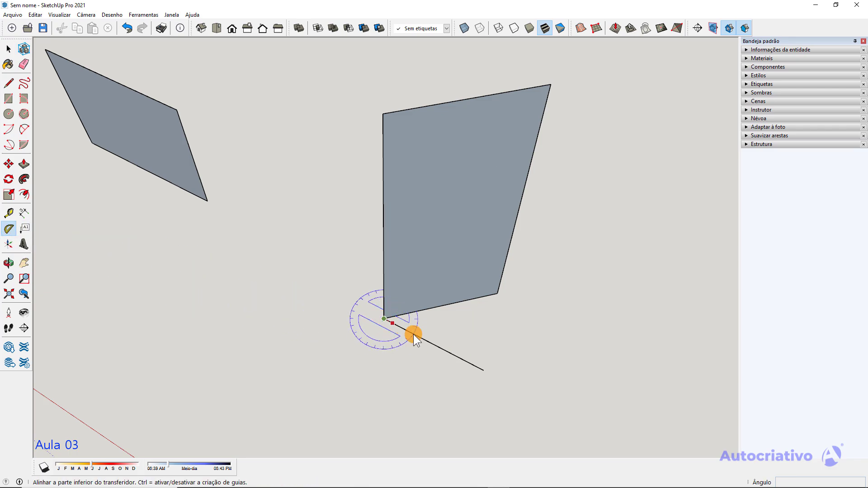
click(473, 365)
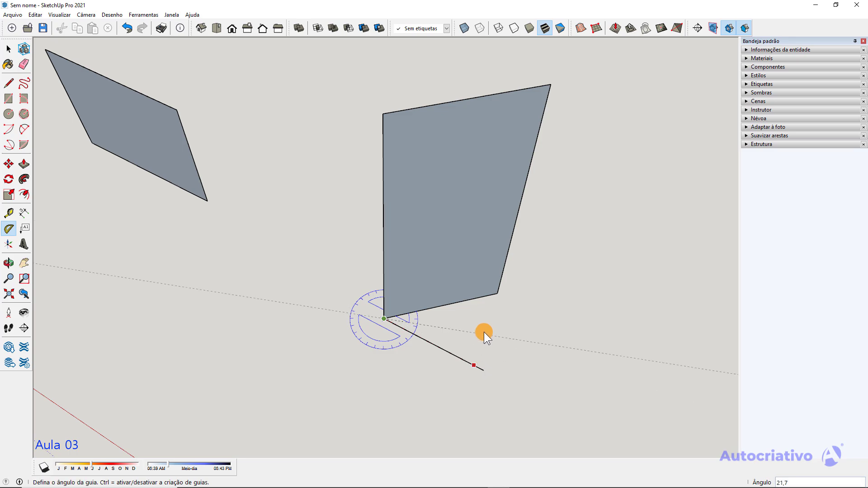
click(485, 299)
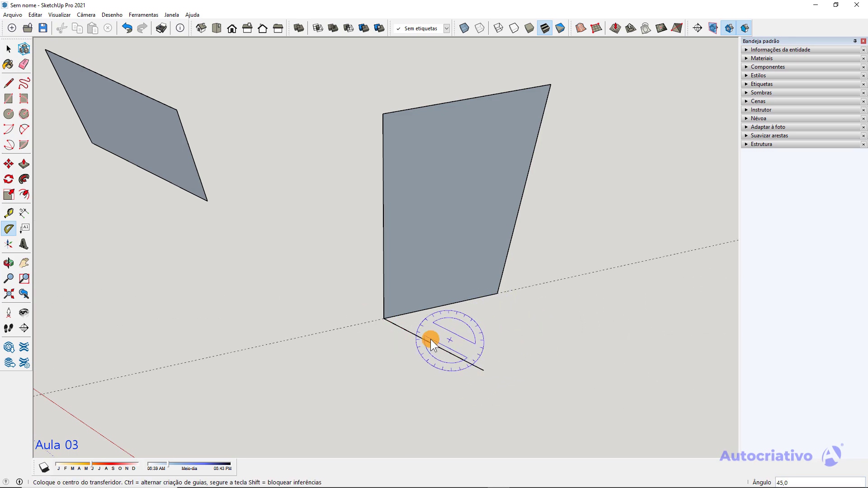
Measure the same angle from the rectangle's lower edge back to the reference line, and clear both Protractor guides
click(383, 319)
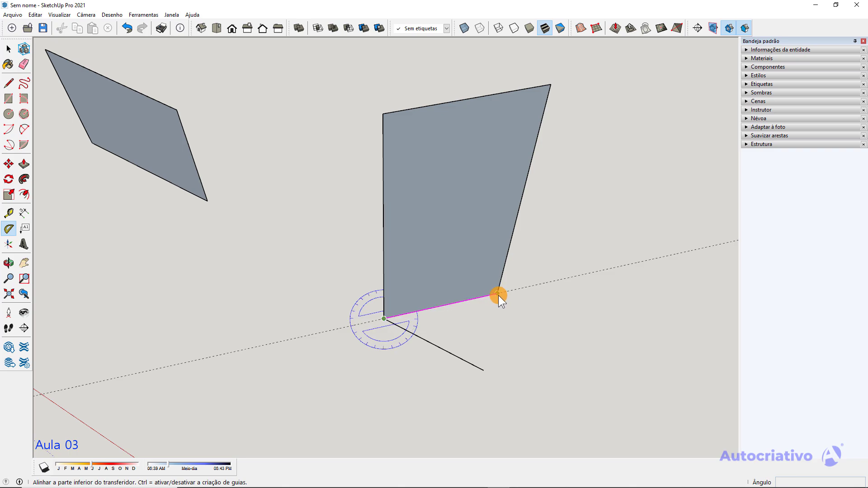
click(497, 294)
click(485, 368)
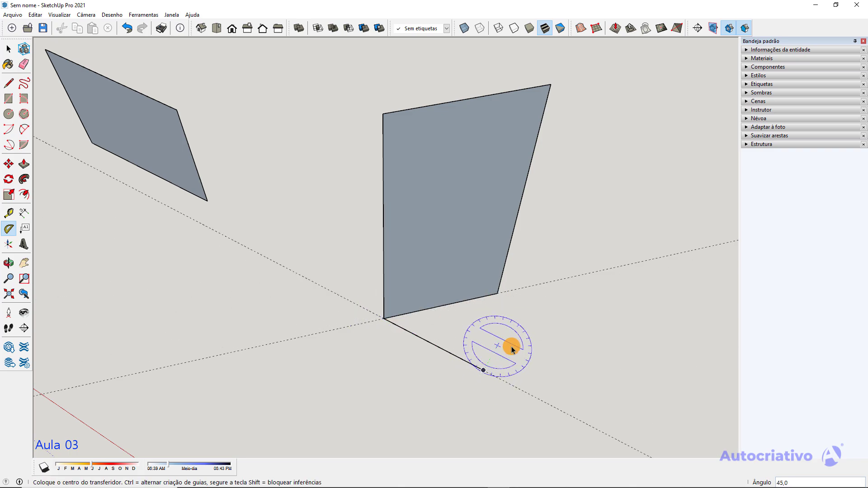
middle_drag(510, 346, 493, 322)
key(space)
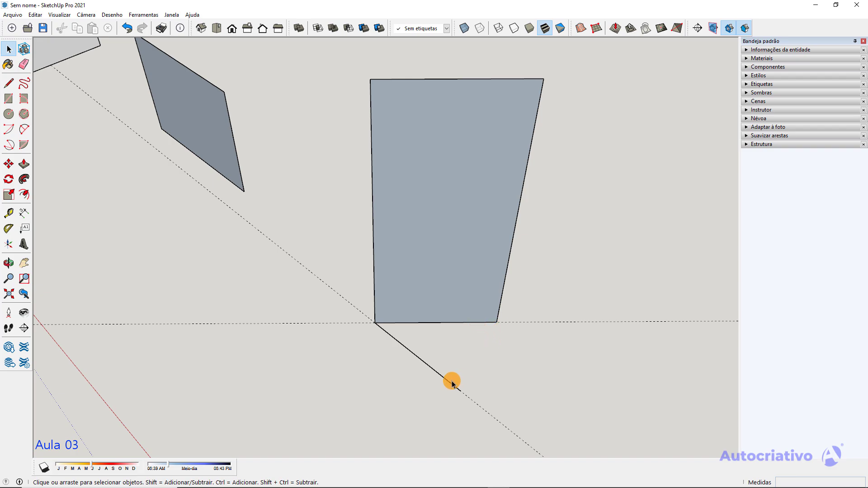
middle_drag(452, 383, 403, 357)
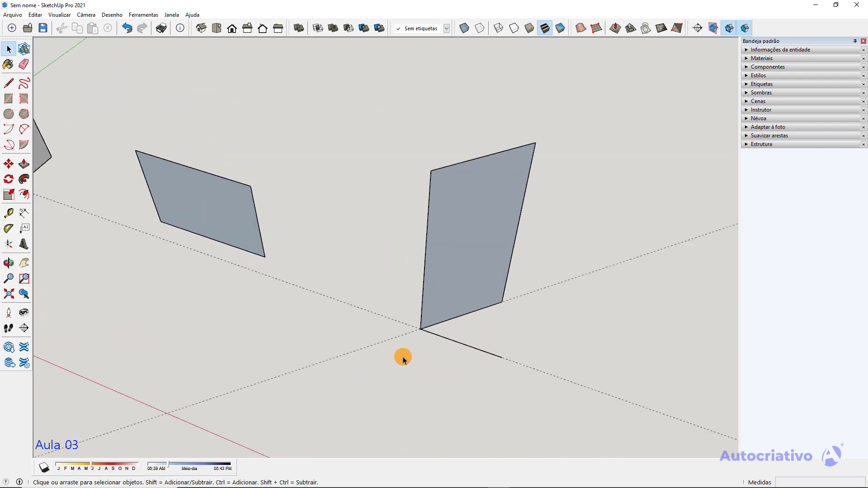
drag(386, 351, 351, 295)
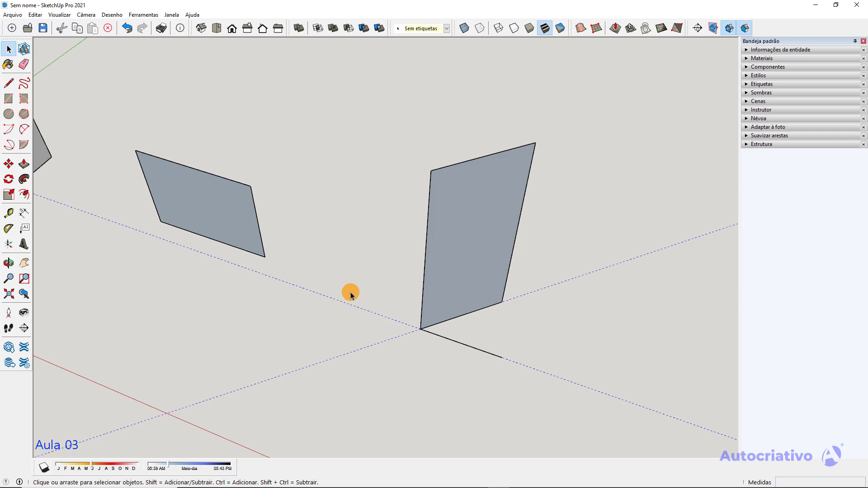
Place a Protractor guide at 45 degrees from the angled rectangle's lower edge, pivoting on the near corner, and delete it
click(8, 229)
click(421, 329)
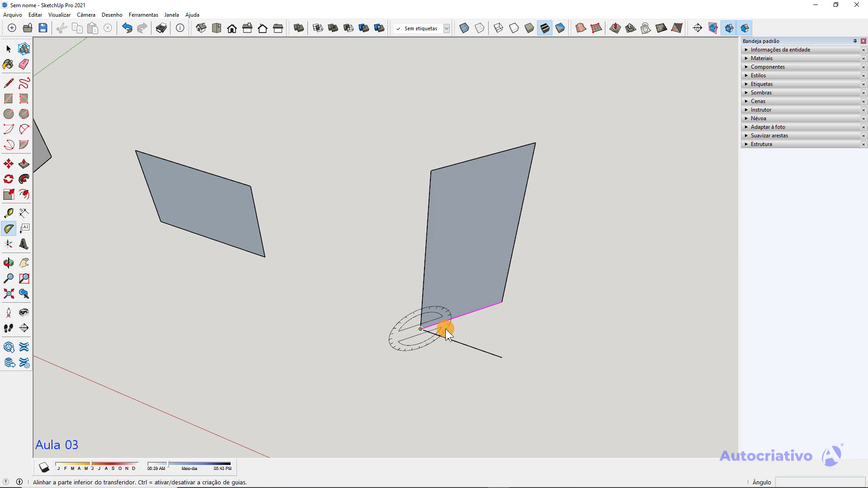
click(502, 302)
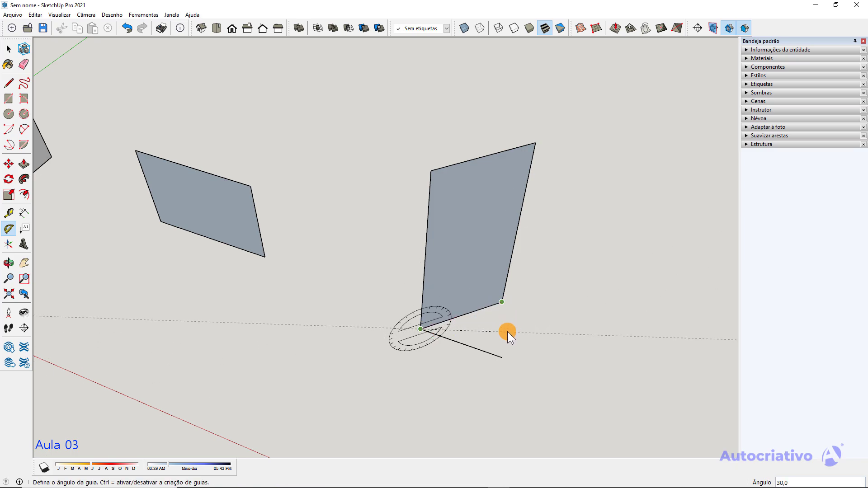
text(45)
key(Return)
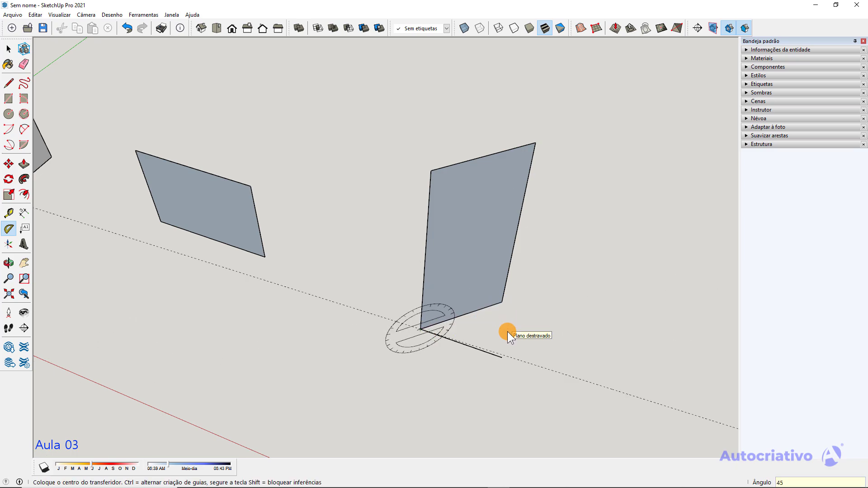
key(space)
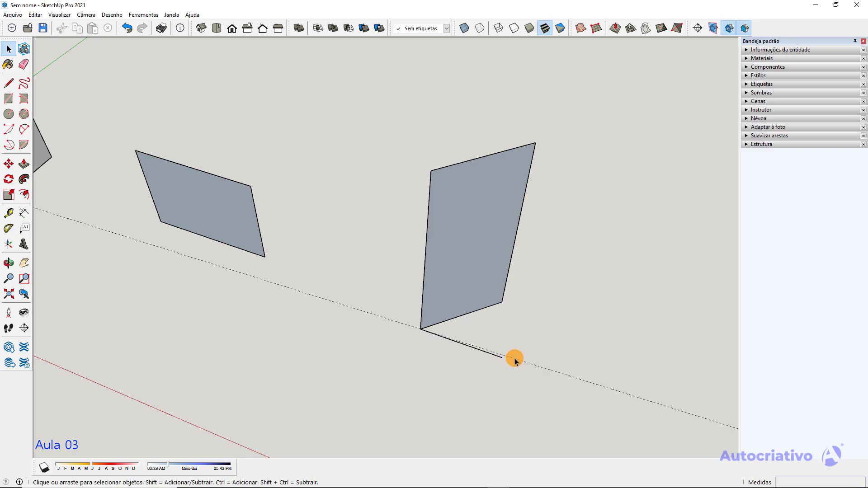
key(Delete)
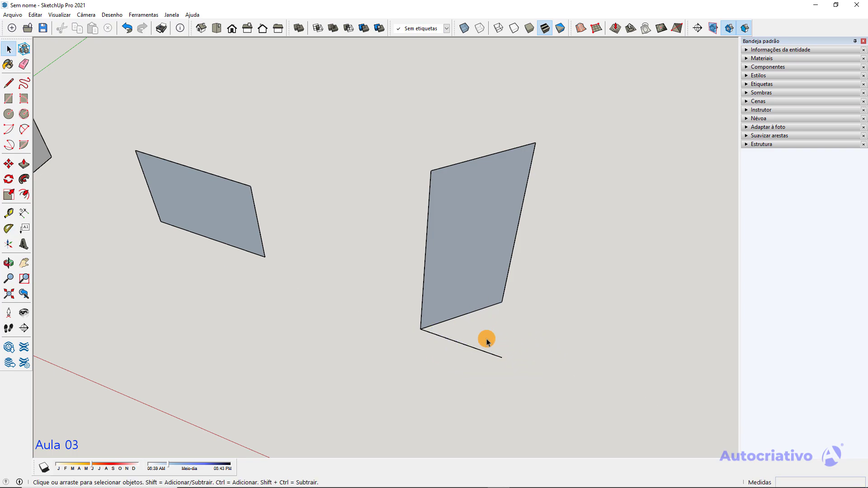
Delete the angled rectangle together with its reference line
scroll(498, 312, up, 2)
scroll(499, 337, down, 4)
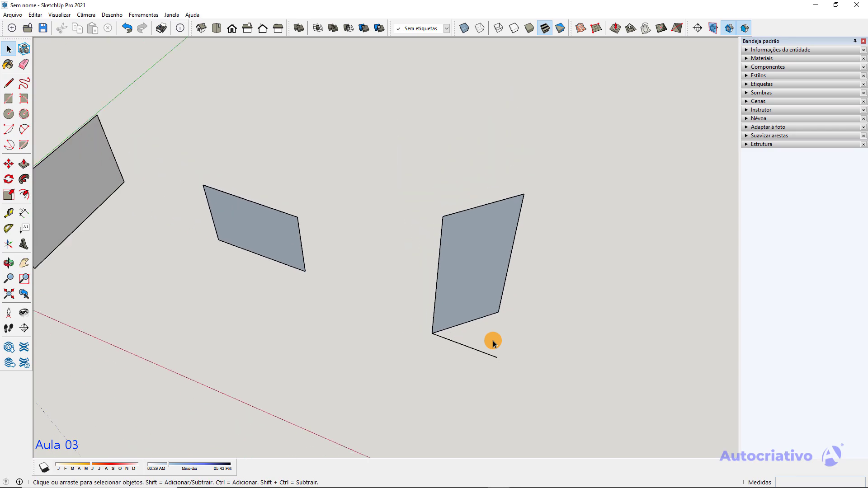
drag(466, 355, 405, 299)
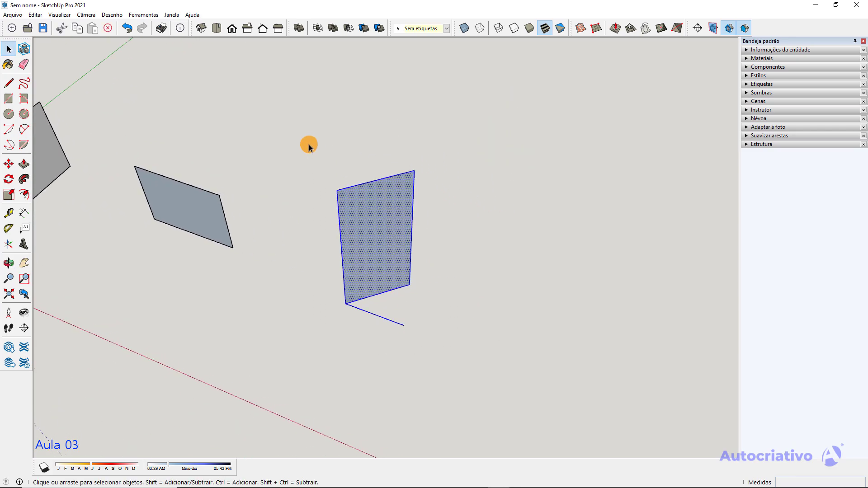
key(Delete)
Start a Rotated Rectangle beside the small upright rectangle with a 5 m base parallel to the red axis
click(24, 98)
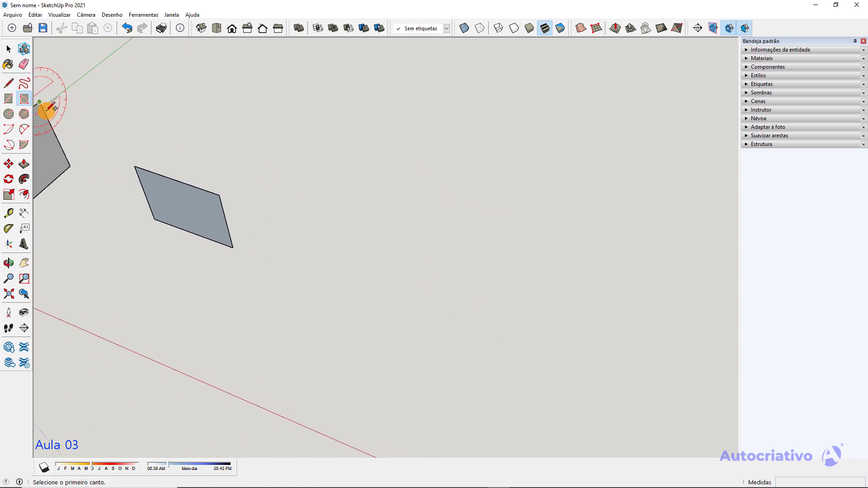
middle_drag(252, 232, 321, 181)
scroll(319, 197, down, 1)
scroll(317, 211, up, 1)
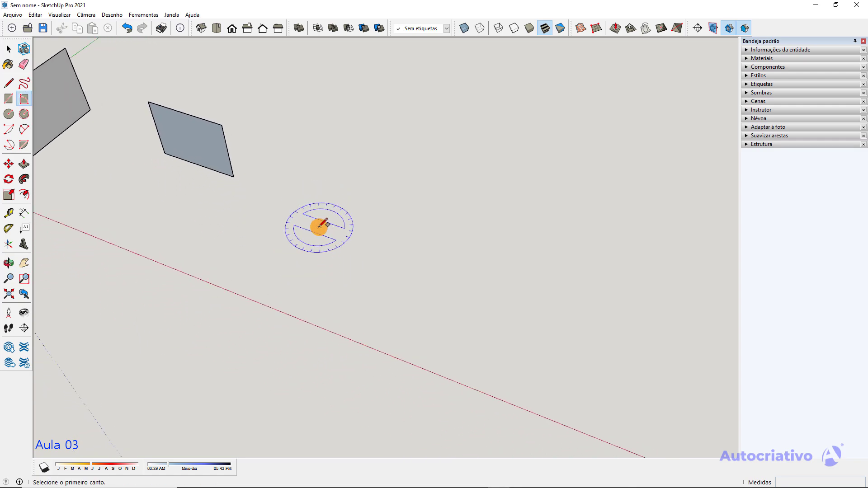
click(317, 228)
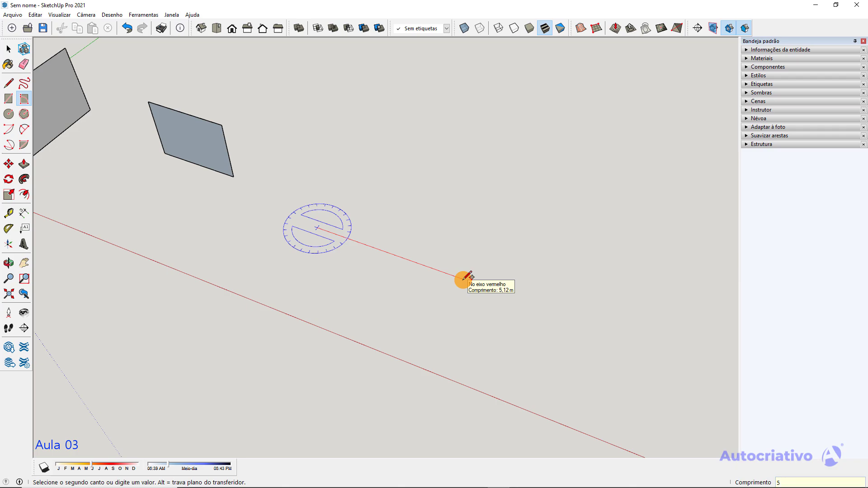
text(5)
key(Return)
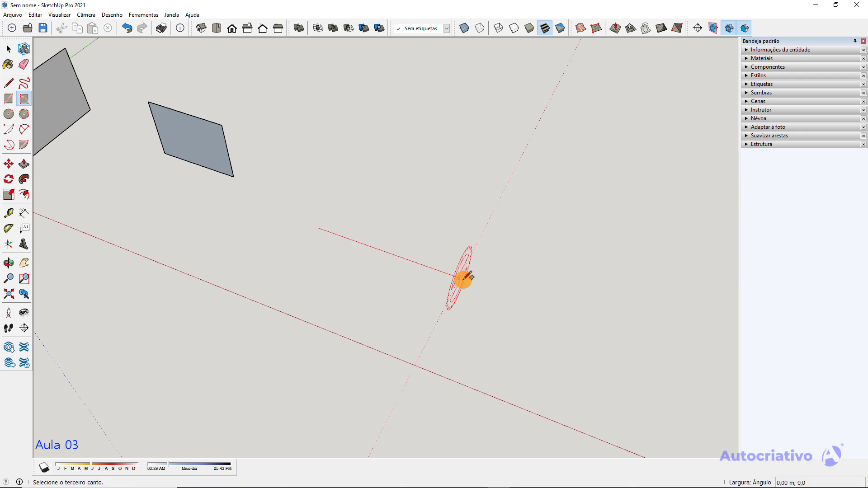
Complete the rotated rectangle upright with a width of 4 m at an angle of 90 degrees
middle_drag(442, 316, 355, 184)
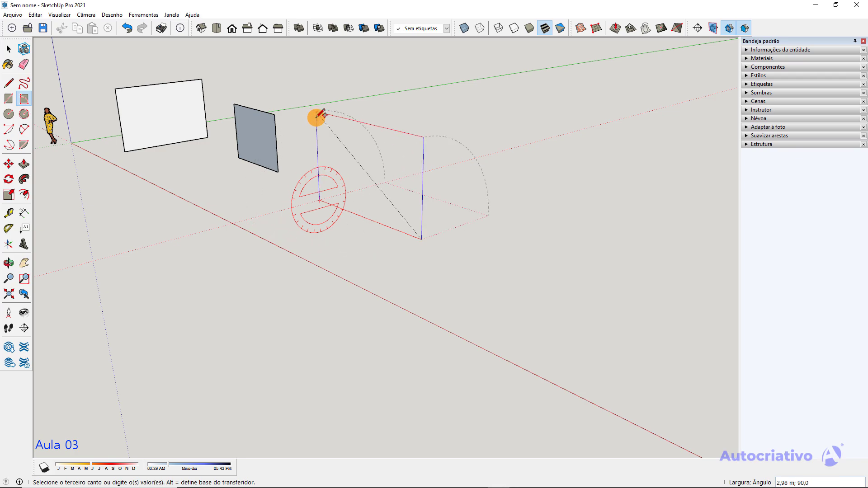
scroll(316, 199, up, 2)
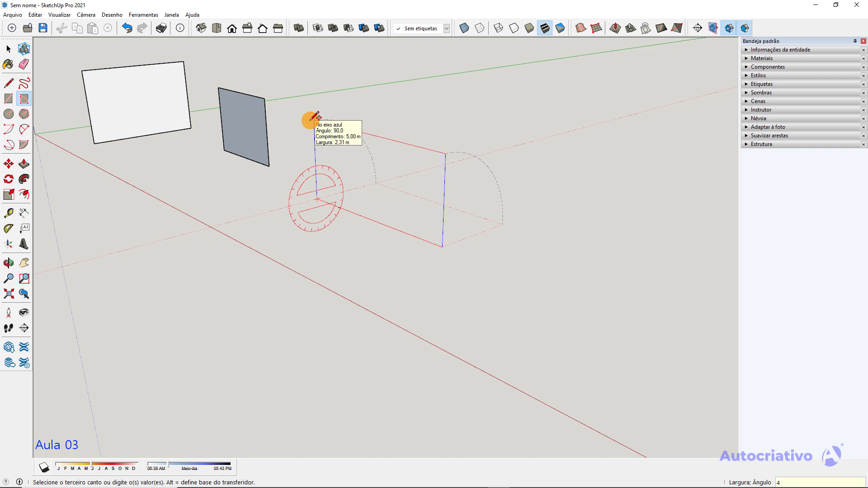
text(;90)
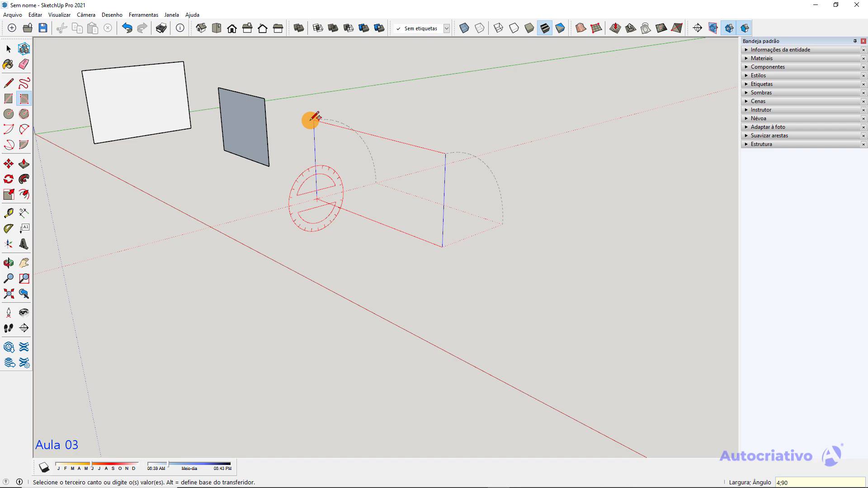
key(Return)
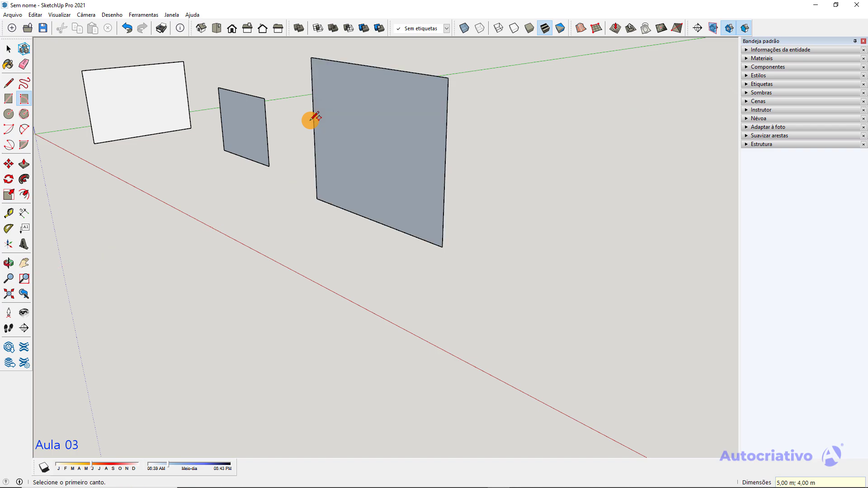
scroll(313, 122, down, 2)
key(space)
Delete all three upright rectangles from the model
middle_drag(395, 148, 259, 176)
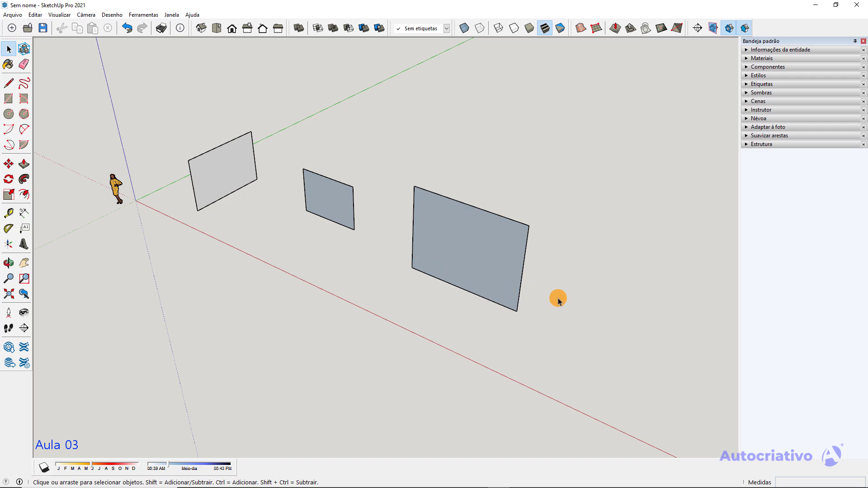
drag(548, 312, 189, 111)
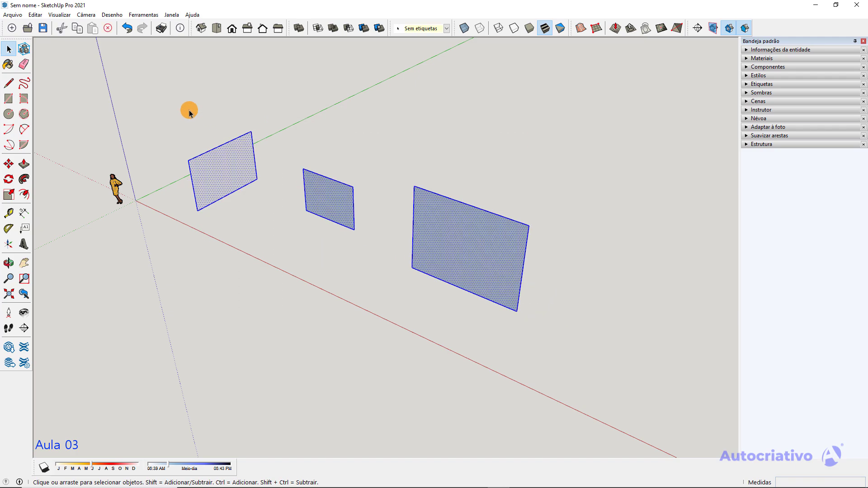
key(Delete)
Draw a circle with a radius of about 0,10 m flat on the ground near the origin, between the red and green axes
click(9, 115)
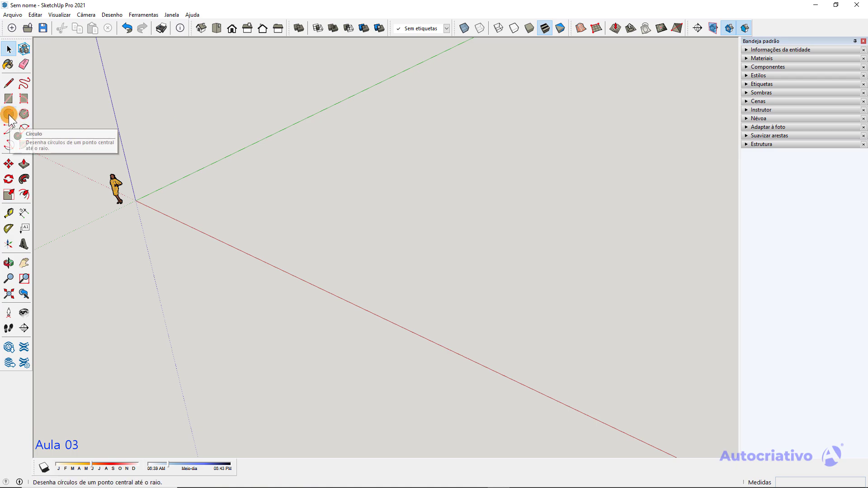
click(8, 115)
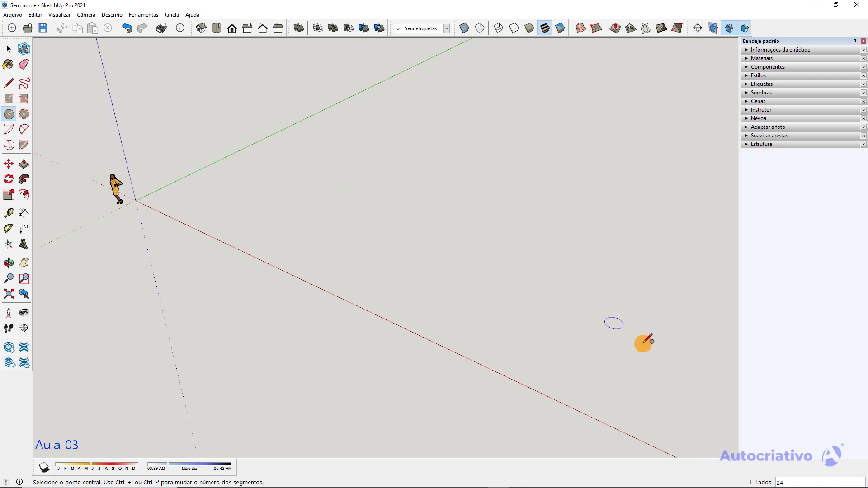
scroll(263, 218, up, 5)
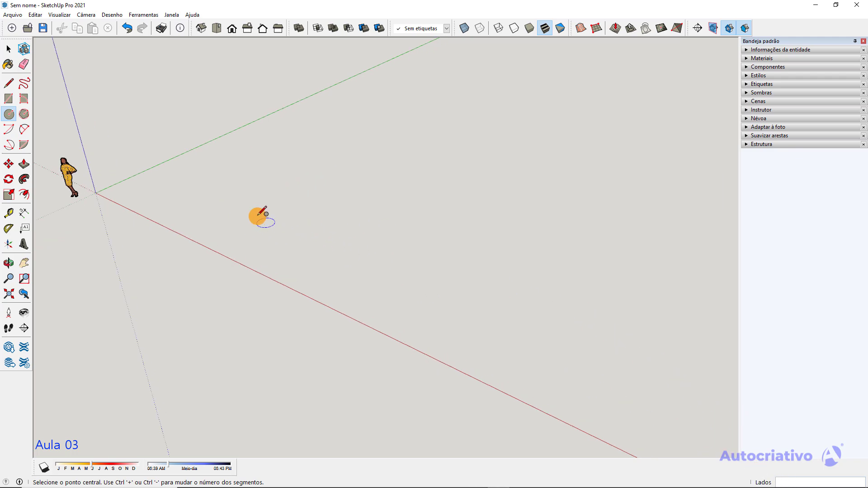
mouse_move(109, 203)
shift+middle_down()
mouse_move(378, 219)
mouse_move(281, 271)
shift+middle_up()
scroll(373, 210, up, 5)
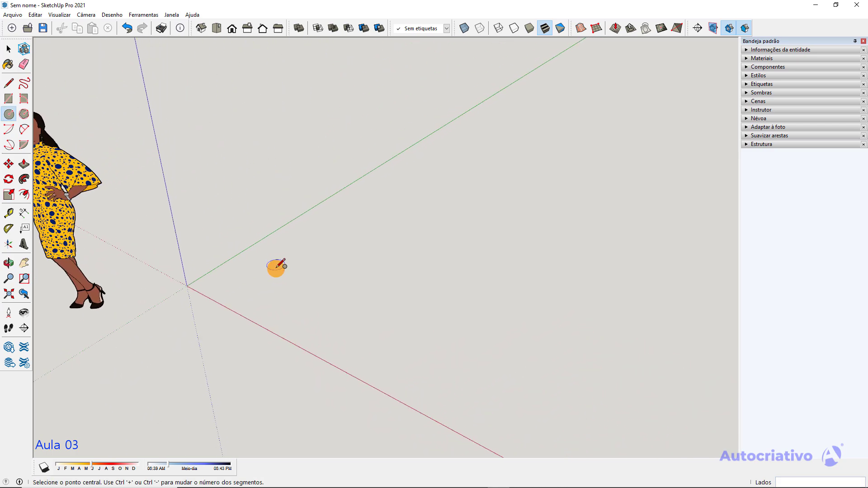
scroll(276, 272, up, 3)
click(295, 281)
scroll(303, 280, up, 3)
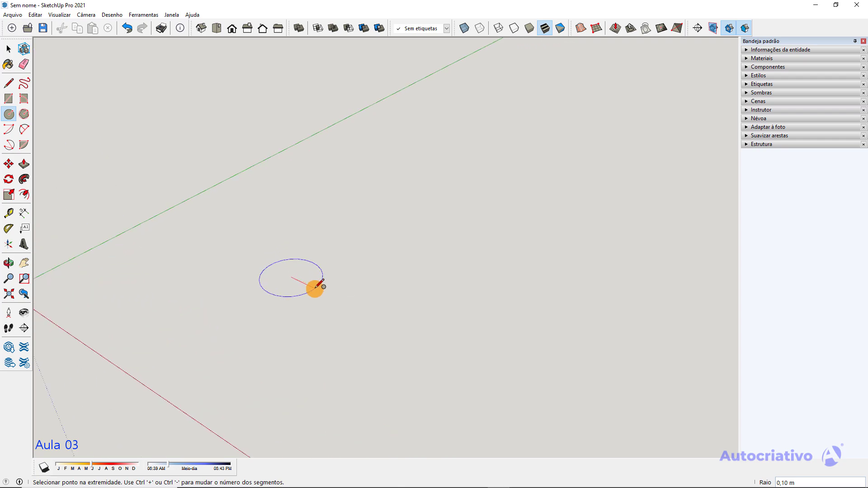
click(315, 286)
key(space)
scroll(310, 281, up, 5)
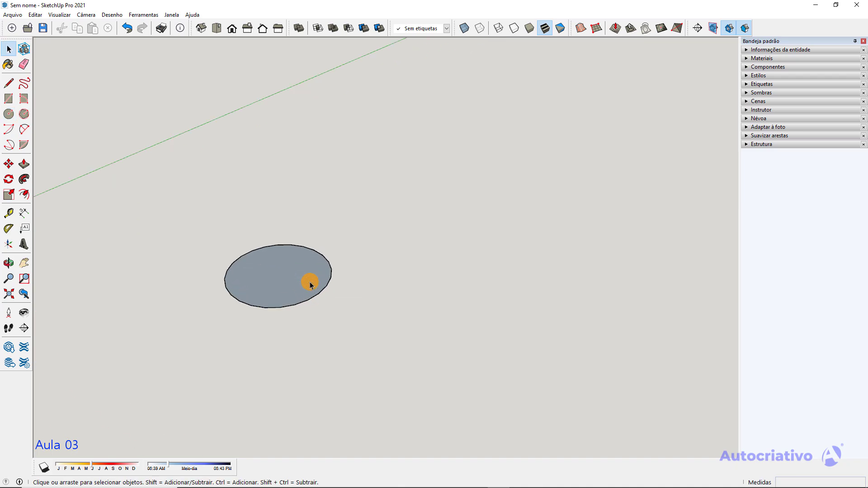
Draw a circle with 100 sides and a radius of about 0,09 m flat on the ground beside the first circle
key(o)
drag(367, 272, 392, 403)
key(space)
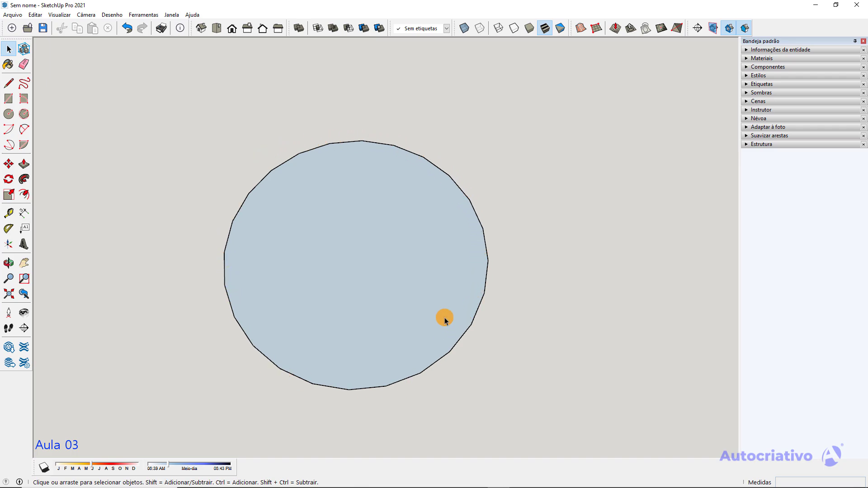
scroll(409, 299, down, 5)
scroll(411, 299, down, 2)
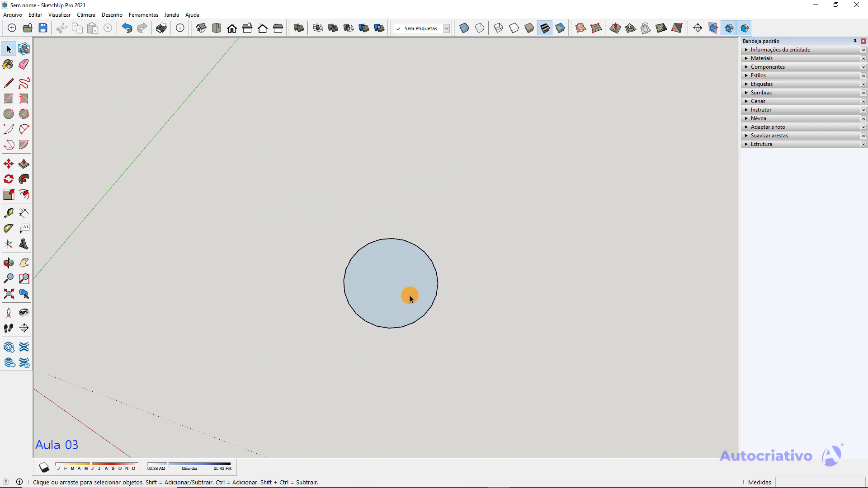
key(c)
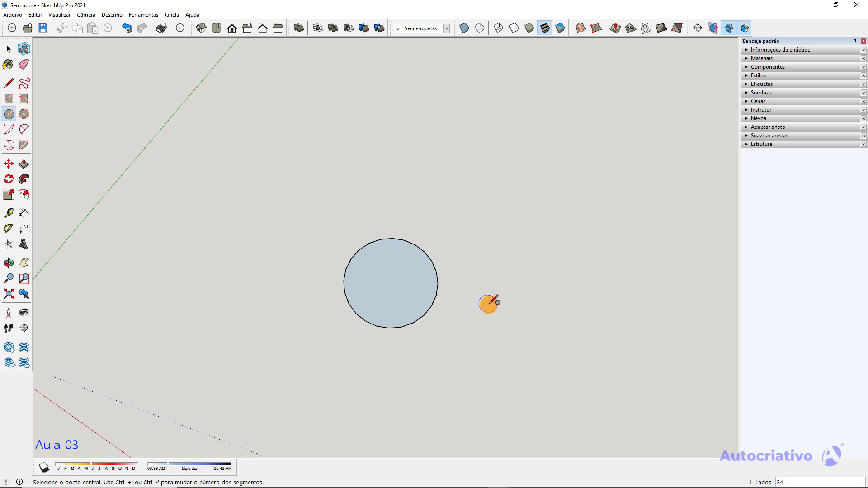
scroll(517, 325, up, 3)
shift+middle_drag(517, 325, 402, 259)
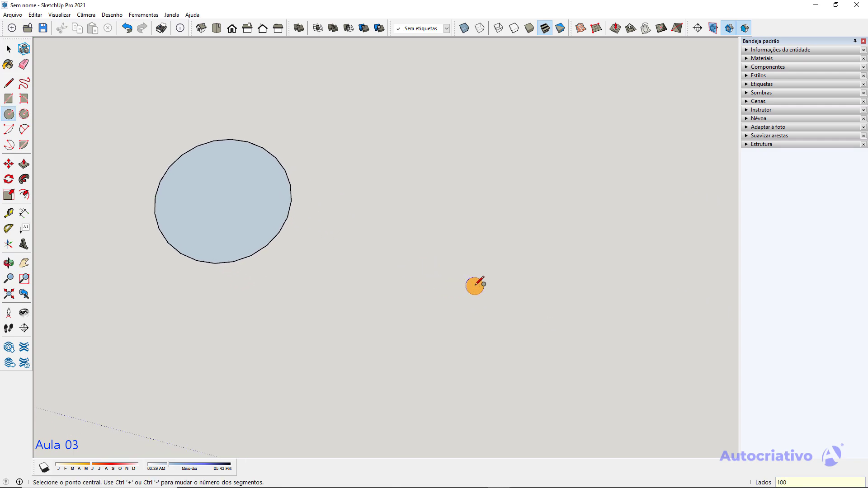
click(462, 318)
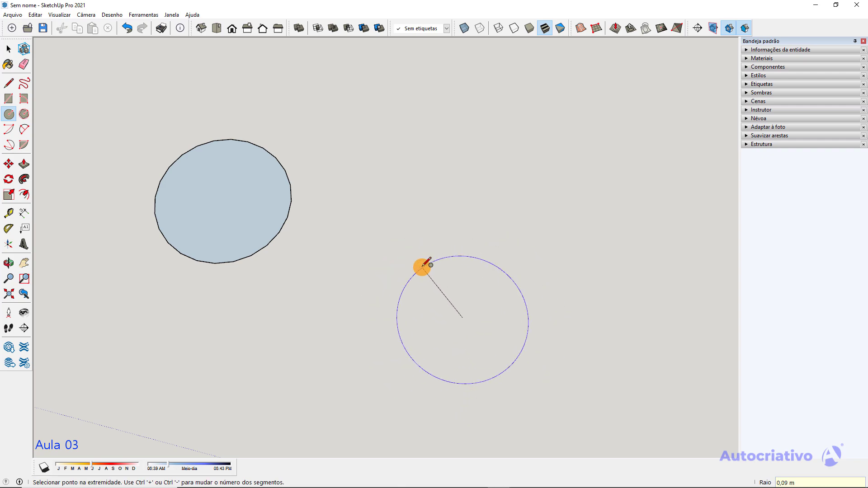
click(422, 266)
key(space)
Examine the outline of the 100-sided circle up close and compare its smoothness with the 24-sided circle
scroll(439, 278, up, 2)
middle_drag(441, 284, 505, 349)
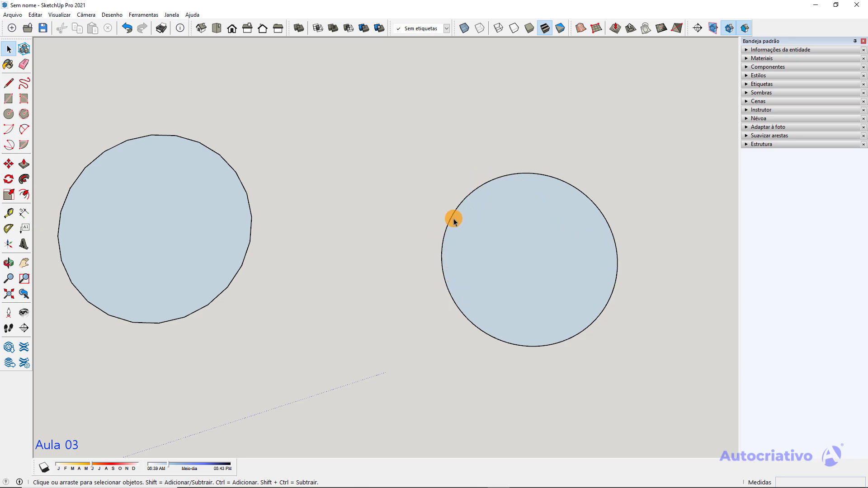
scroll(443, 244, up, 5)
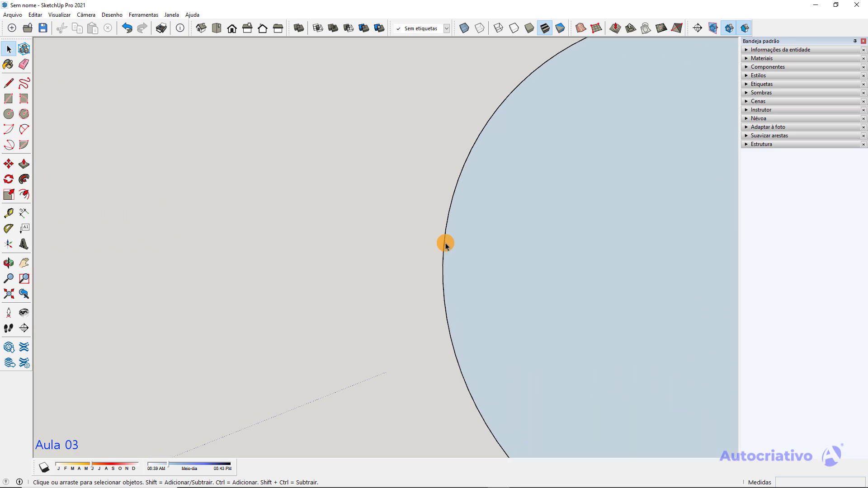
scroll(444, 243, up, 2)
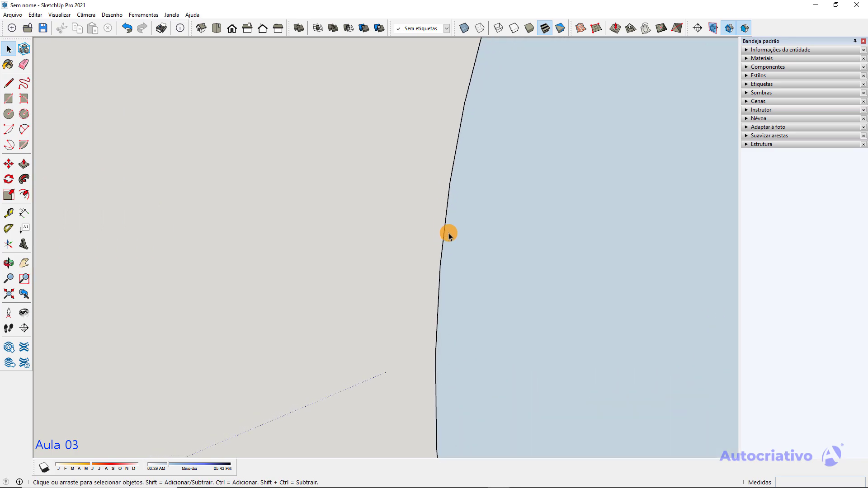
scroll(442, 267, up, 1)
scroll(443, 267, down, 6)
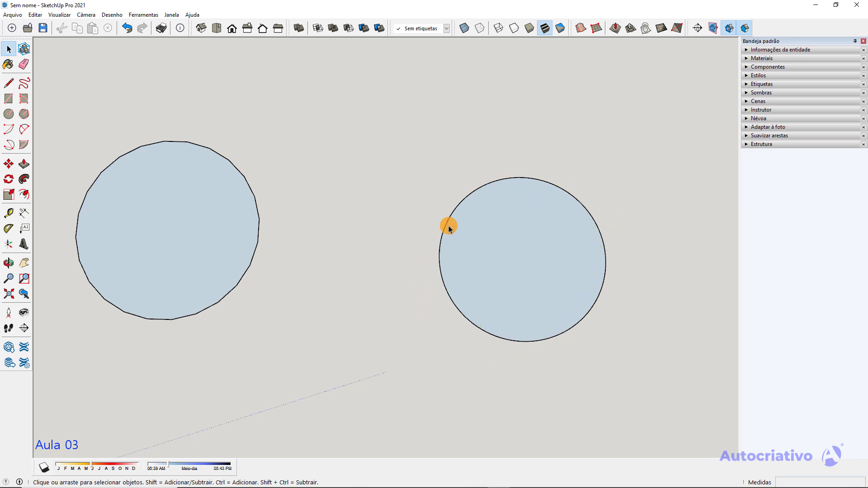
mouse_move(541, 293)
middle_down()
mouse_move(494, 261)
mouse_move(447, 155)
middle_up()
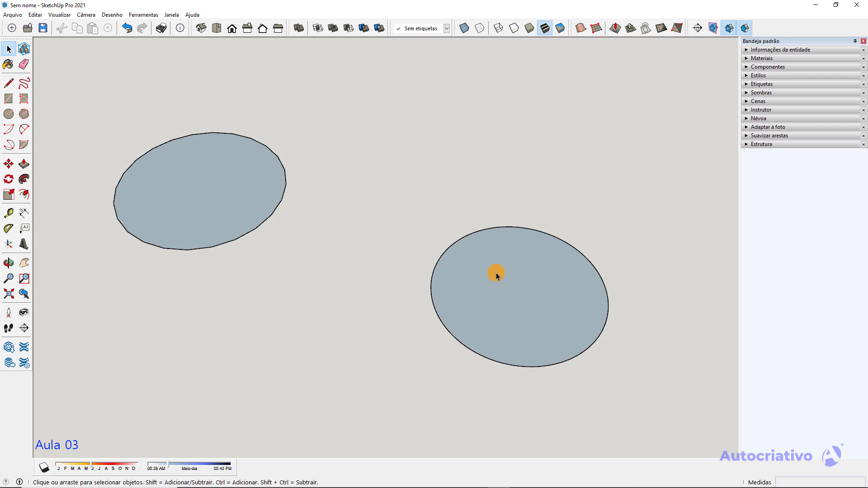
scroll(339, 263, down, 1)
scroll(355, 236, up, 2)
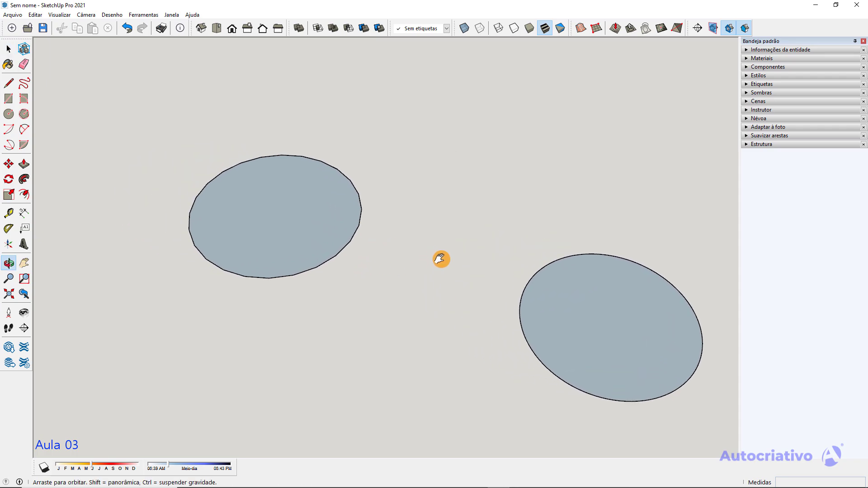
Start extruding the face of the 24-sided circle with Push/Pull
click(298, 187)
key(p)
click(290, 184)
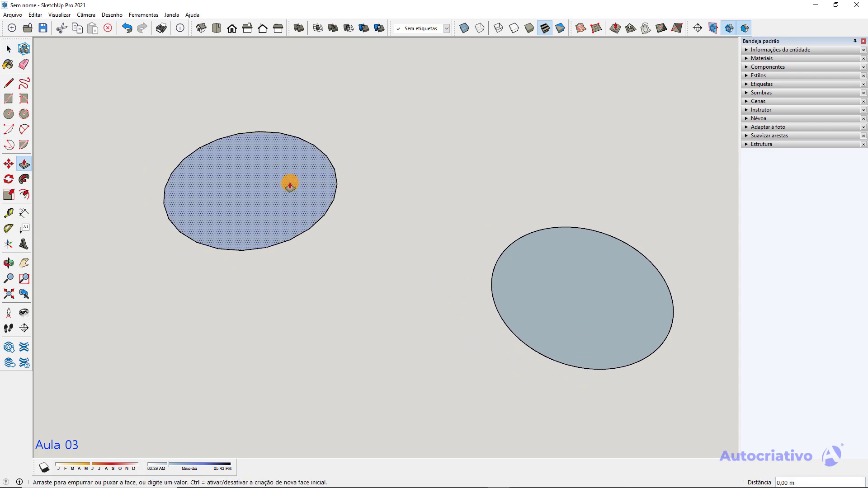
Pull the coarse-sided circle up into a cylinder and show hidden geometry to select one of its side faces
click(280, 111)
key(space)
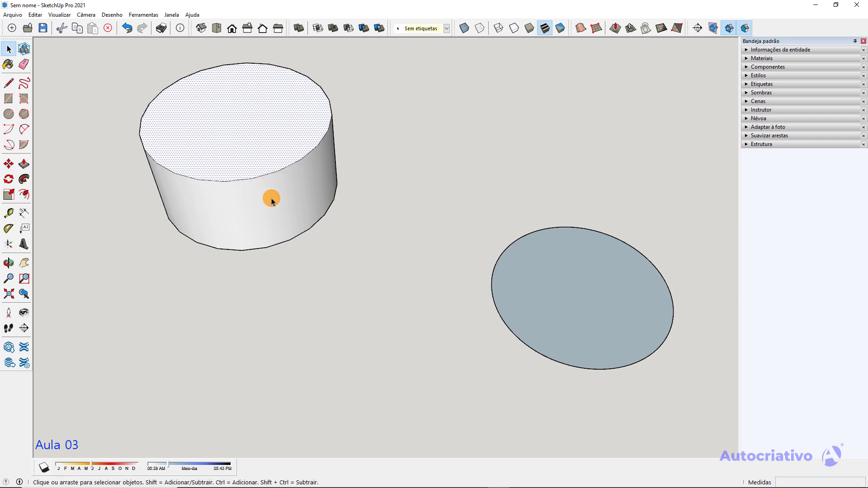
click(57, 18)
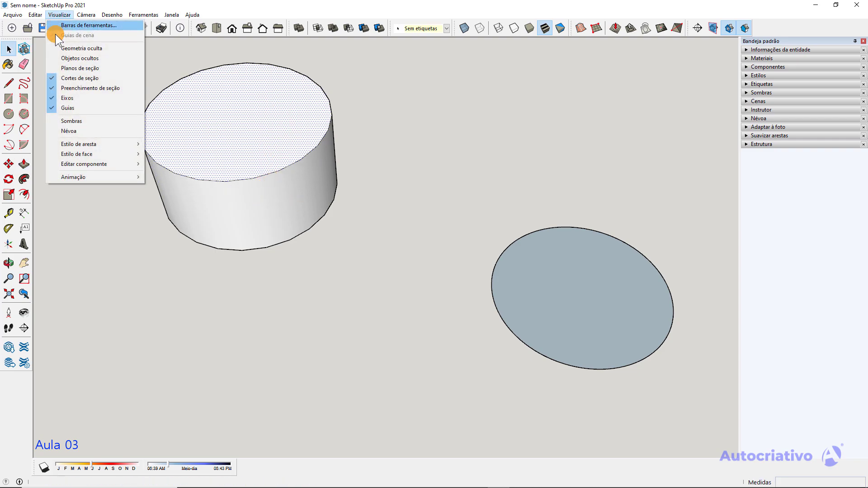
click(80, 46)
click(267, 186)
click(249, 204)
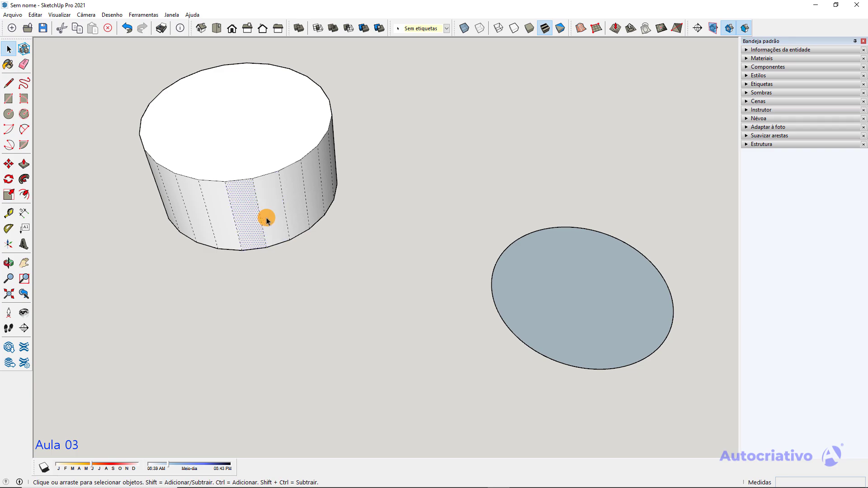
click(335, 223)
Pull the smoother circle up about 0.10 m into a second cylinder
shift+middle_drag(439, 278, 354, 253)
click(474, 260)
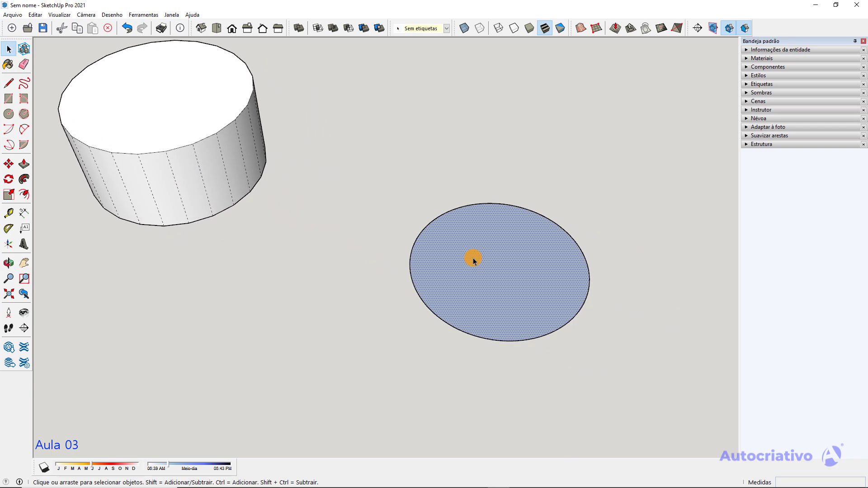
key(p)
click(474, 261)
click(247, 124)
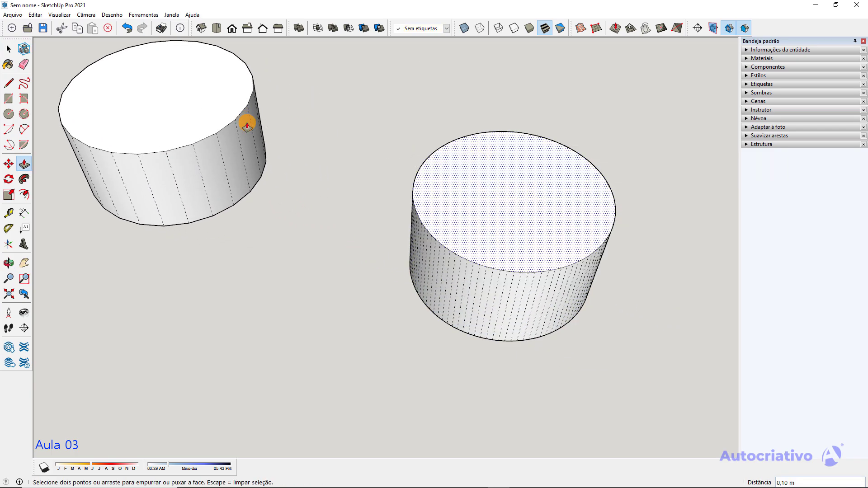
Turn off the hidden geometry display and delete both cylinders
middle_drag(347, 244, 377, 237)
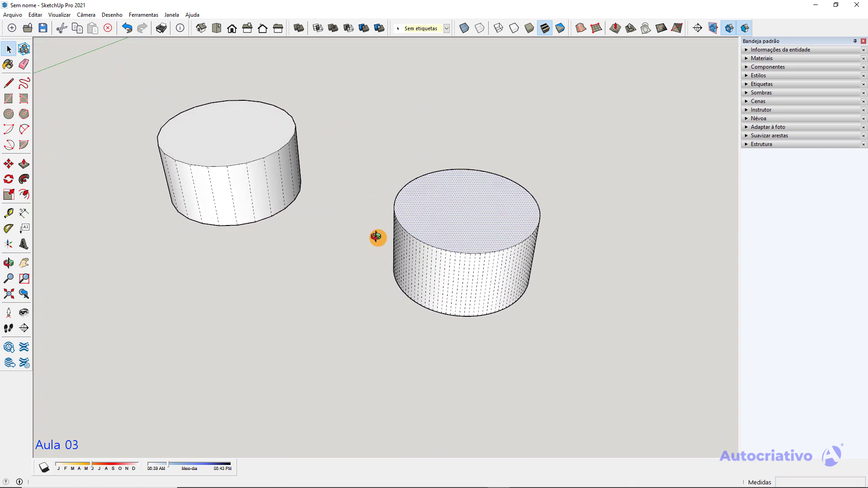
click(59, 14)
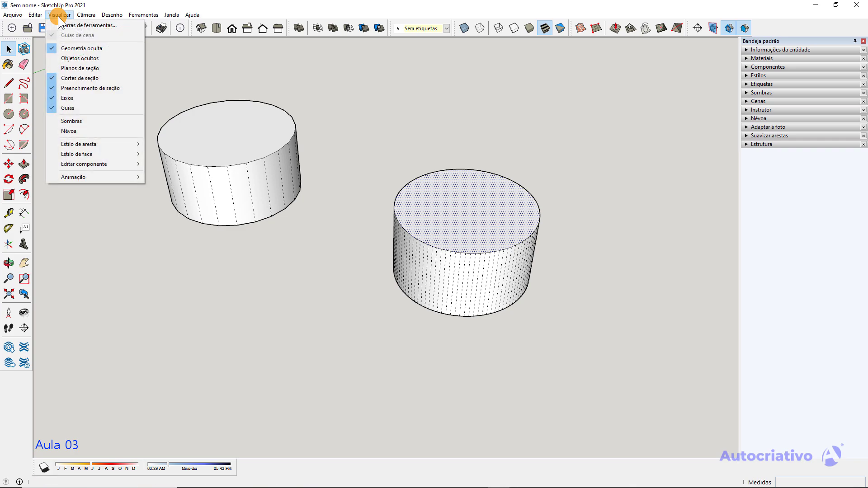
click(74, 48)
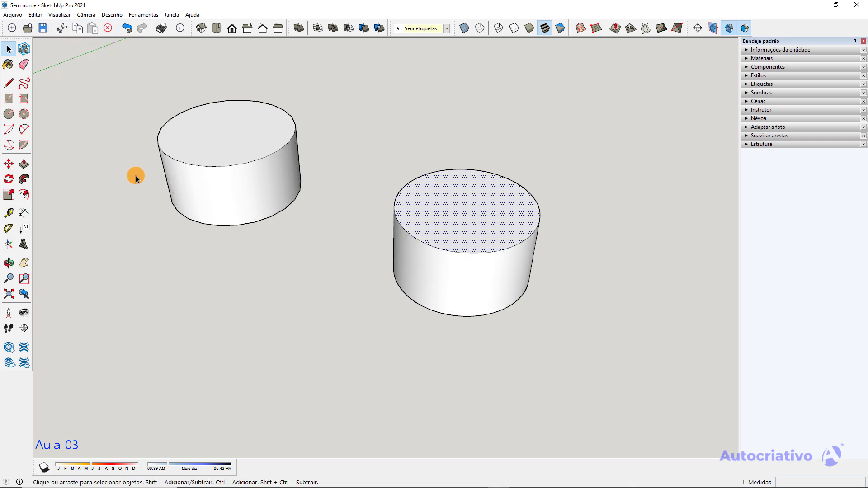
middle_drag(135, 175, 449, 305)
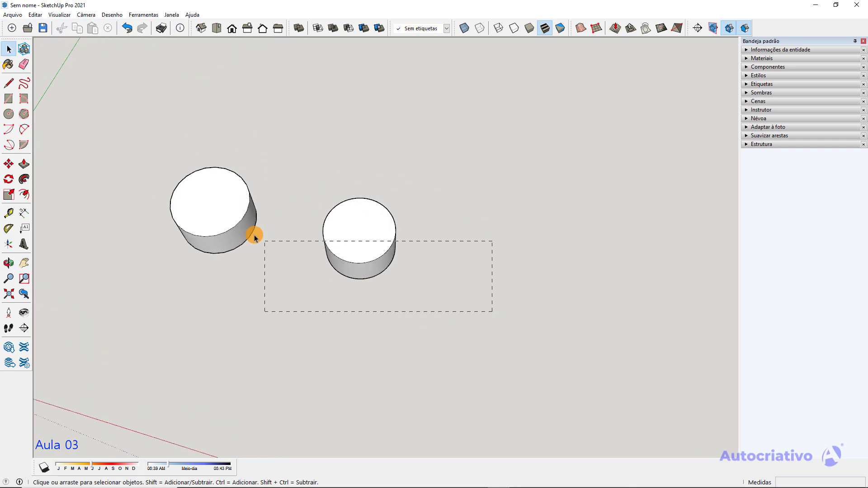
drag(255, 237, 252, 235)
key(Delete)
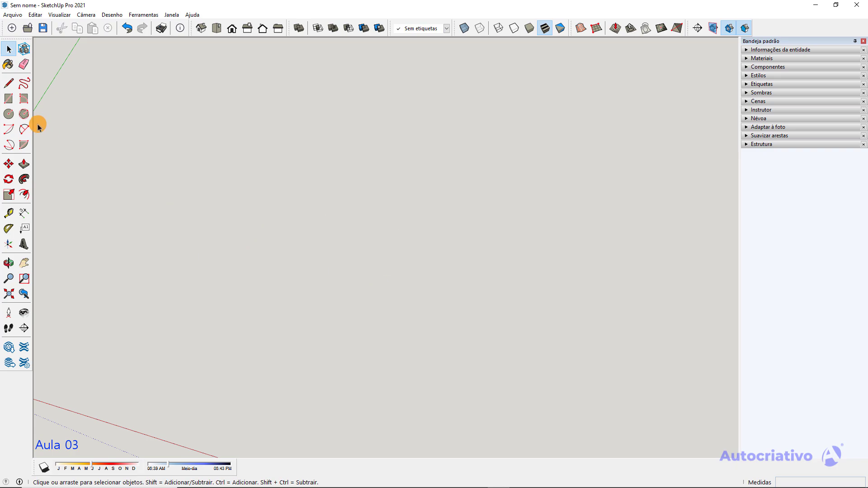
Draw a circle with 60 sides and a radius of 0.5 m on the ground plane
click(8, 114)
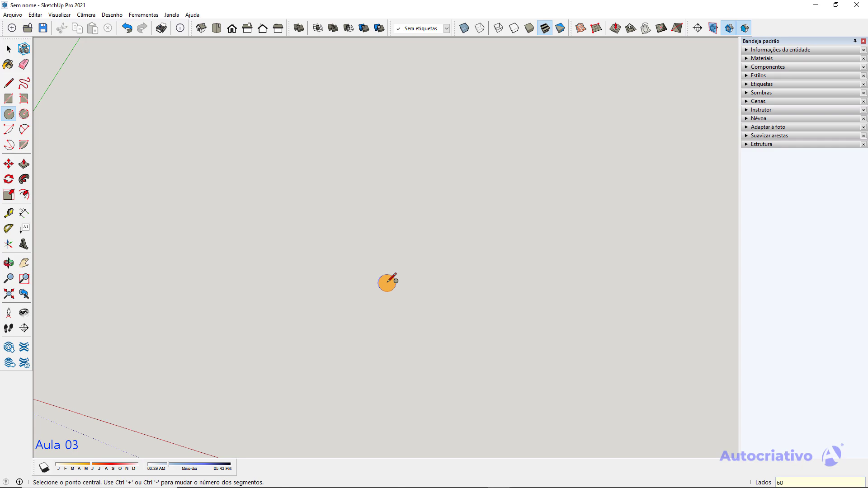
click(312, 276)
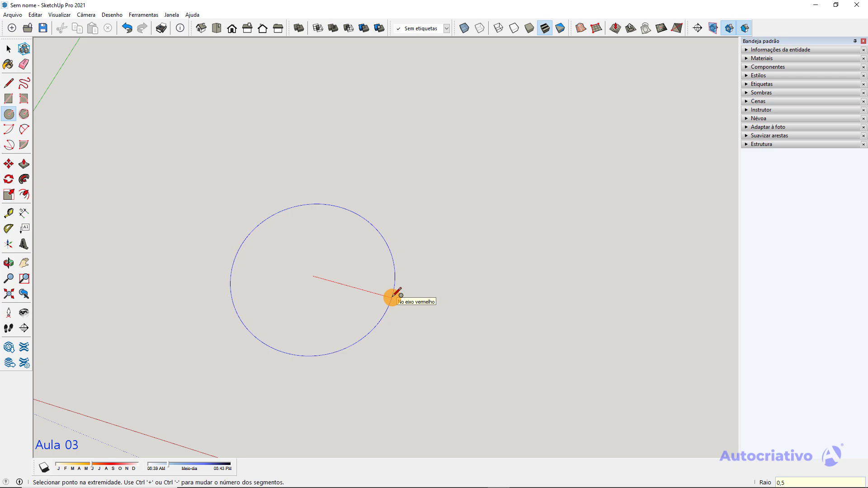
key(Return)
key(space)
scroll(393, 288, down, 3)
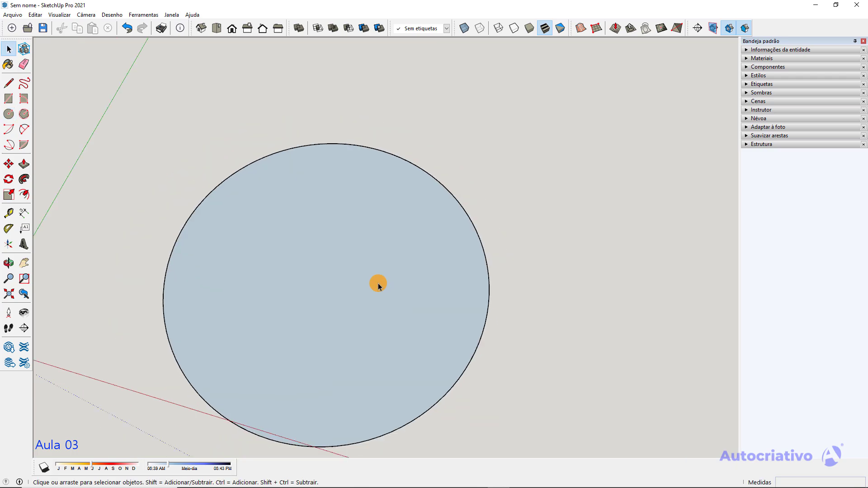
Check the circle's radius with the Dimension tool from its centre to its edge, without placing the dimension
middle_drag(357, 261, 323, 226)
click(28, 213)
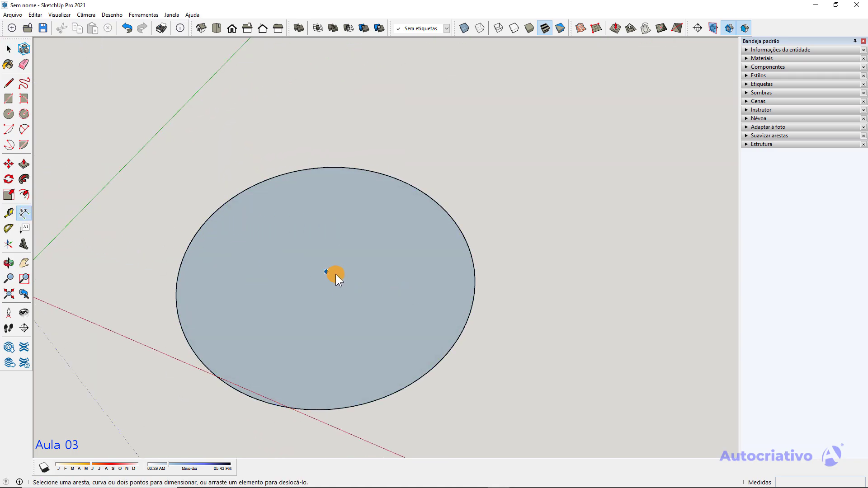
click(326, 271)
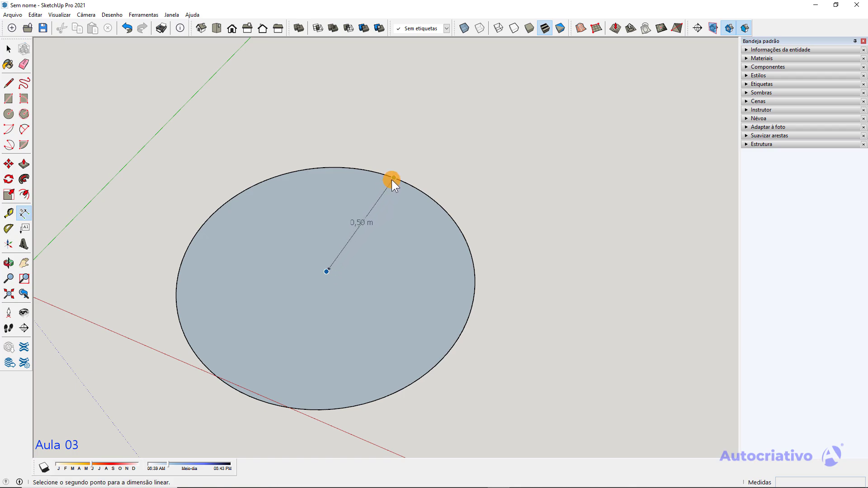
key(space)
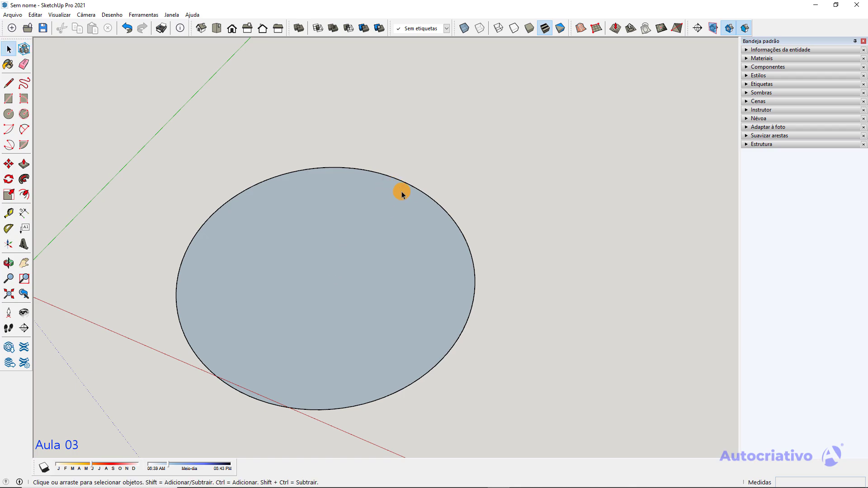
Select the whole circle and delete it
middle_drag(401, 188, 273, 229)
drag(174, 124, 500, 416)
key(Delete)
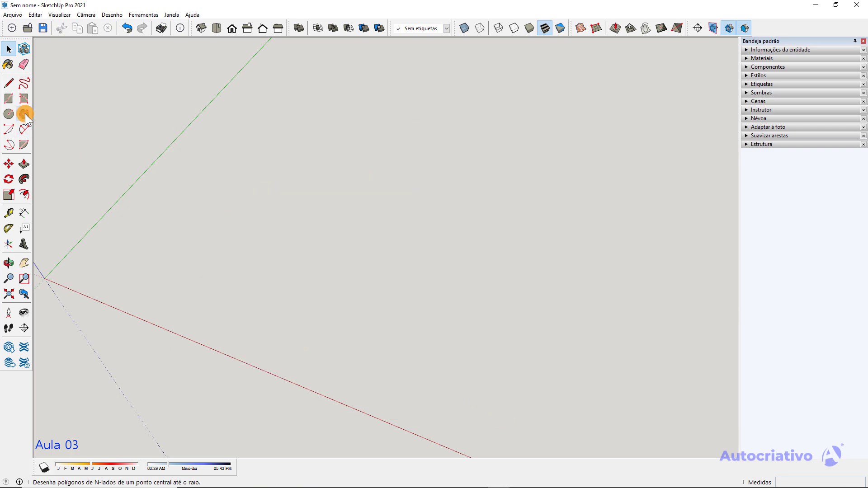
click(25, 113)
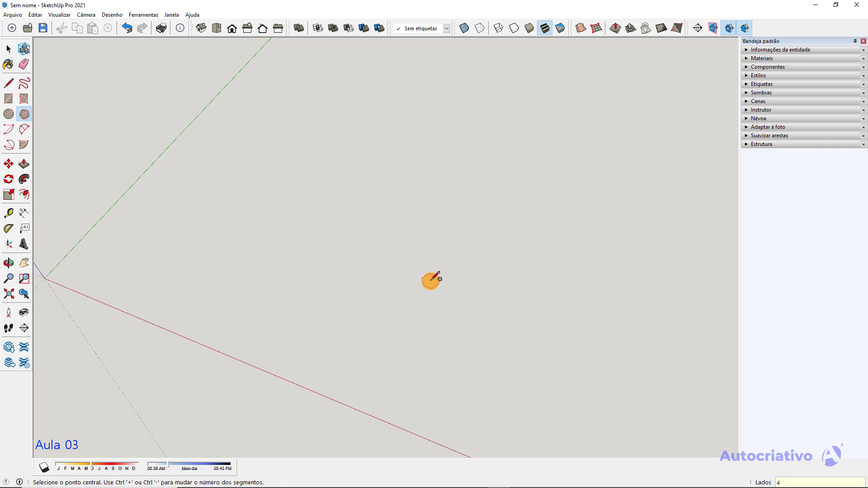
click(352, 268)
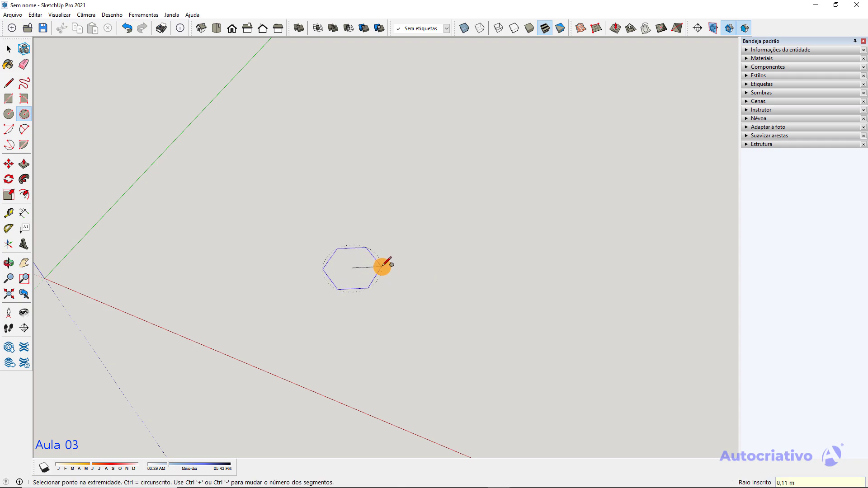
key(Escape)
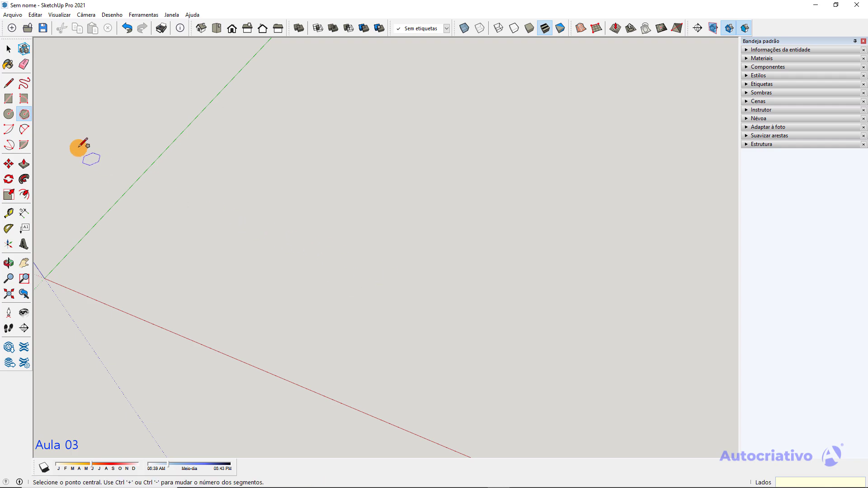
click(24, 114)
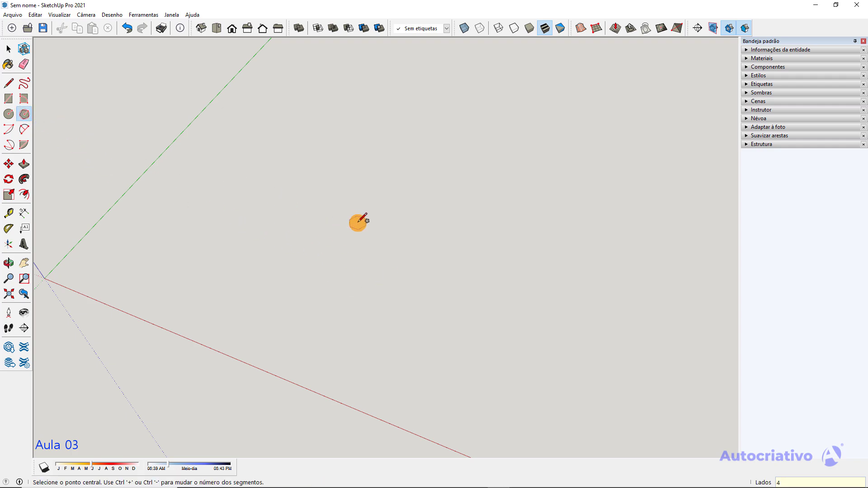
click(348, 239)
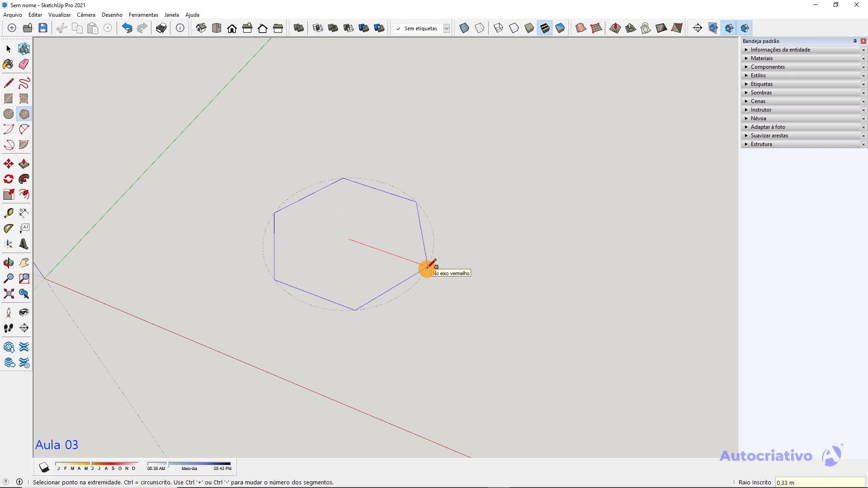
key(Escape)
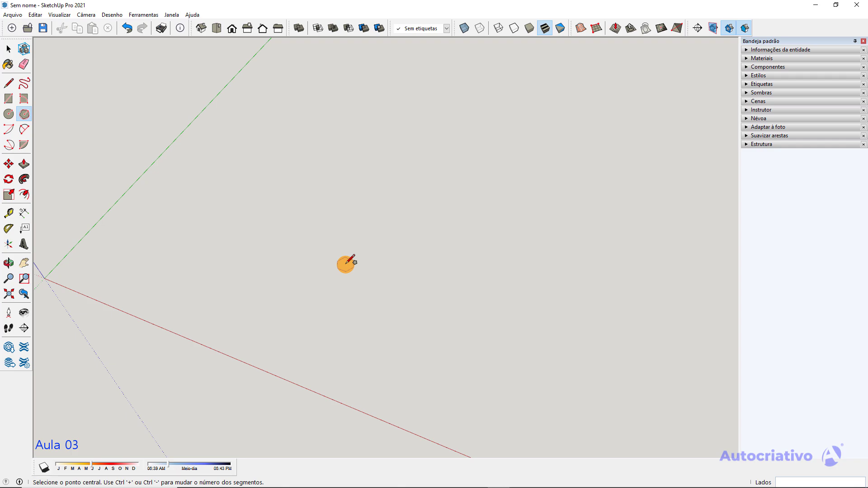
click(346, 264)
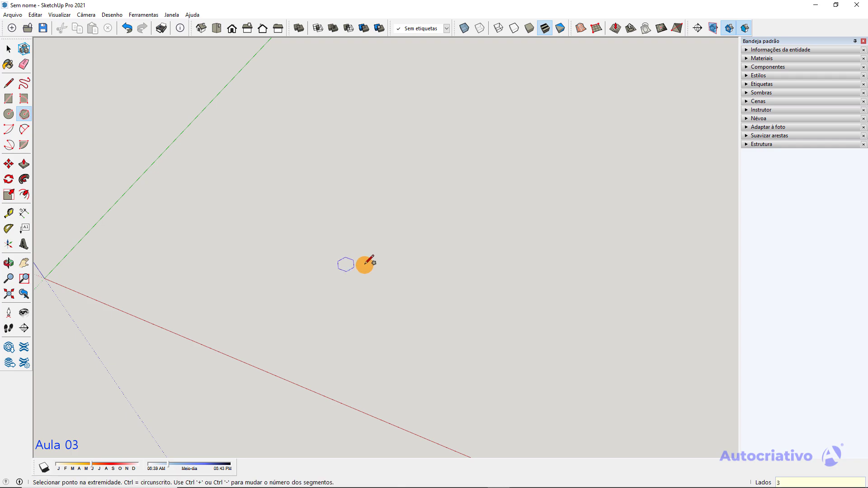
scroll(389, 260, up, 1)
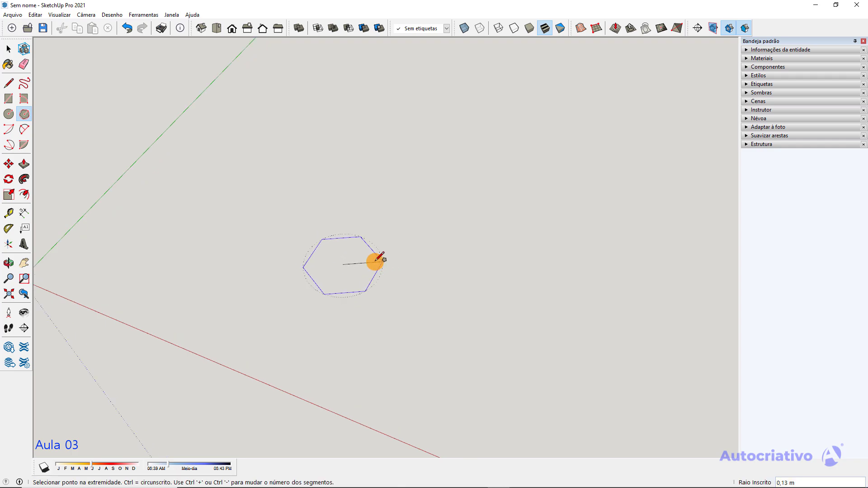
key(Escape)
key(space)
scroll(326, 254, up, 1)
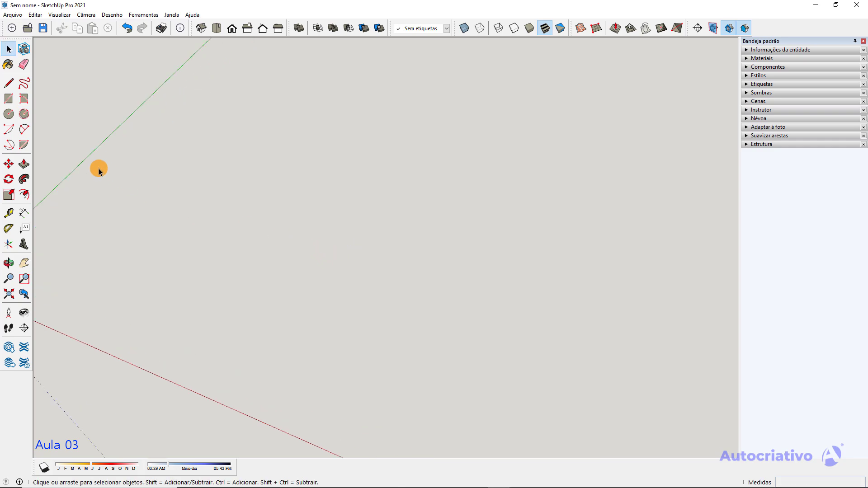
Draw a three-sided polygon with an inscribed radius of about 0.25 m on the ground plane between the red and green axes
click(24, 114)
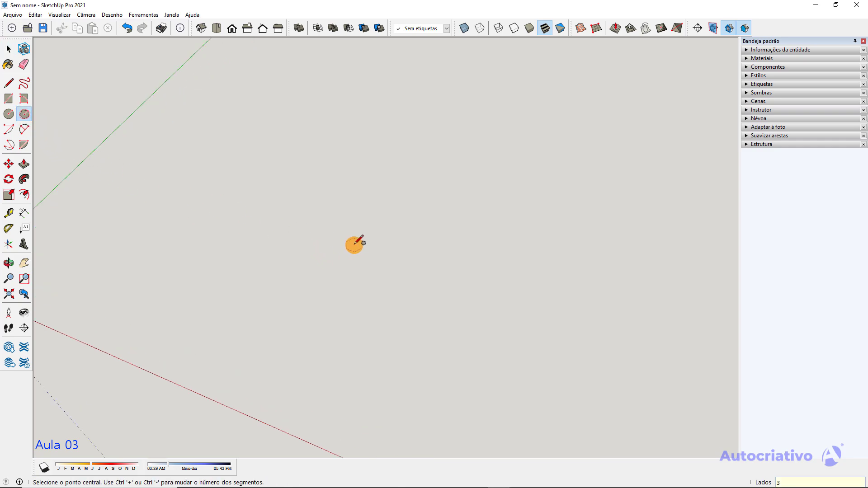
scroll(355, 245, up, 3)
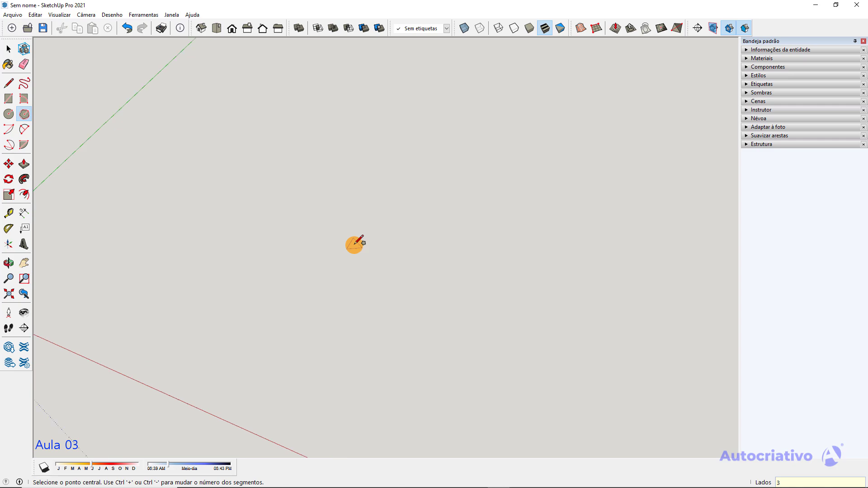
scroll(302, 270, down, 4)
scroll(285, 274, down, 5)
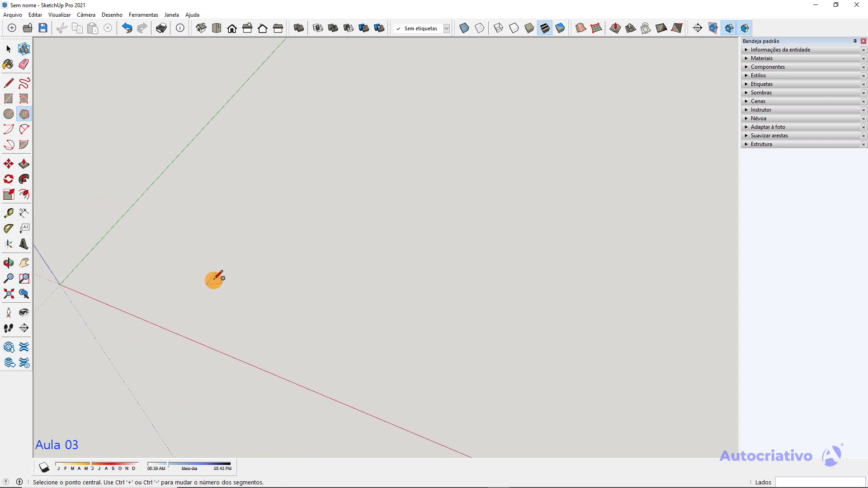
scroll(293, 253, up, 2)
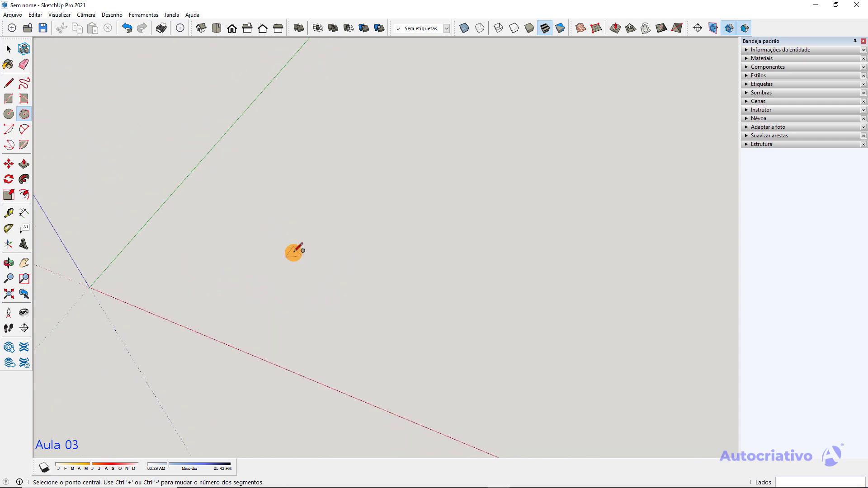
click(294, 251)
click(329, 198)
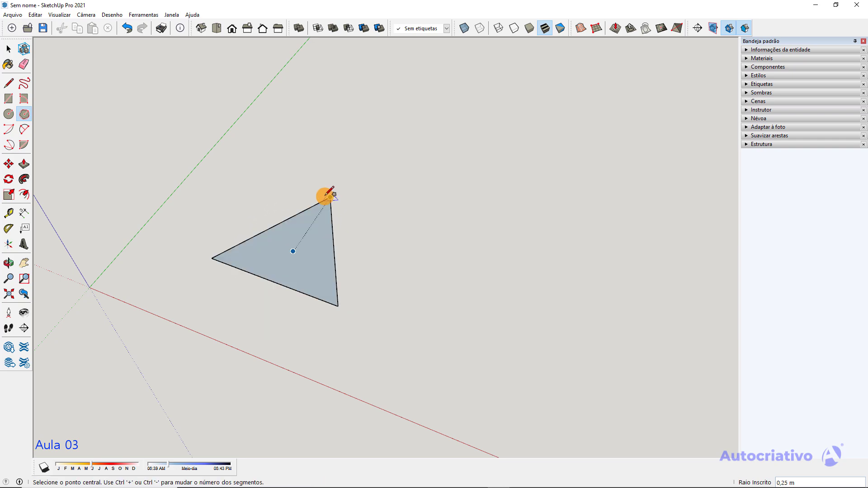
key(space)
scroll(301, 246, up, 2)
scroll(299, 244, up, 1)
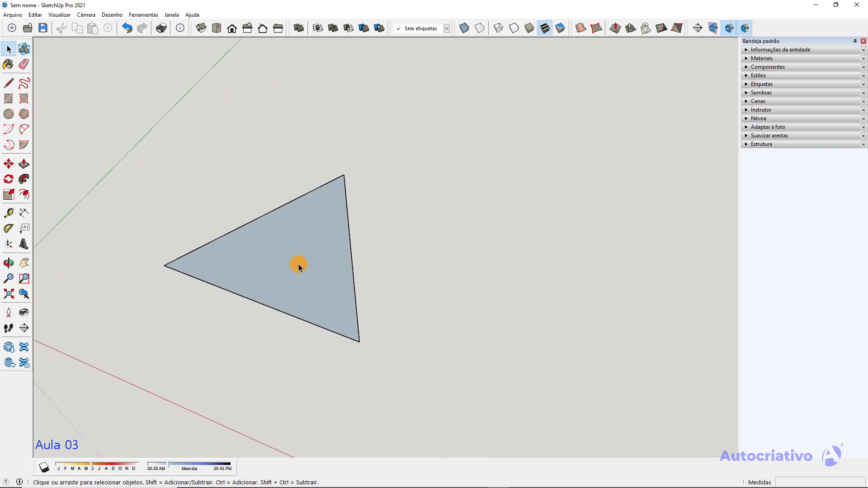
Draw a four-sided polygon with an inscribed radius of about 0.17 m on the ground plane beside the triangle
click(24, 114)
scroll(364, 272, down, 2)
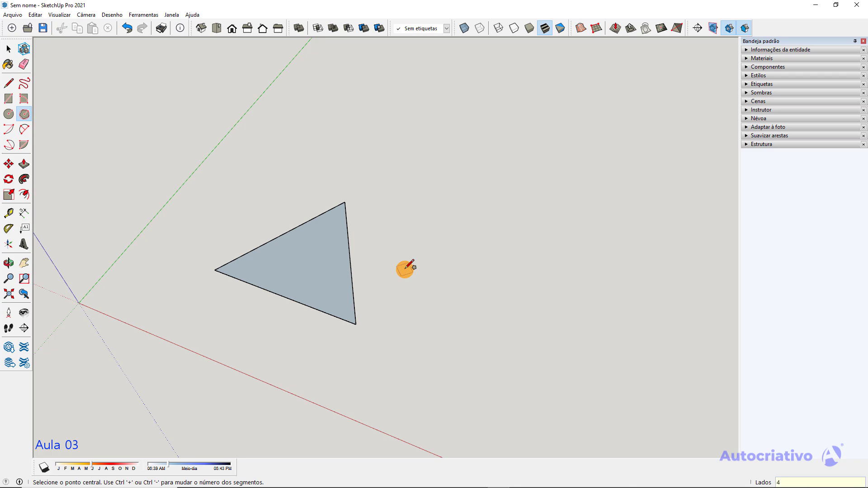
middle_drag(406, 268, 330, 238)
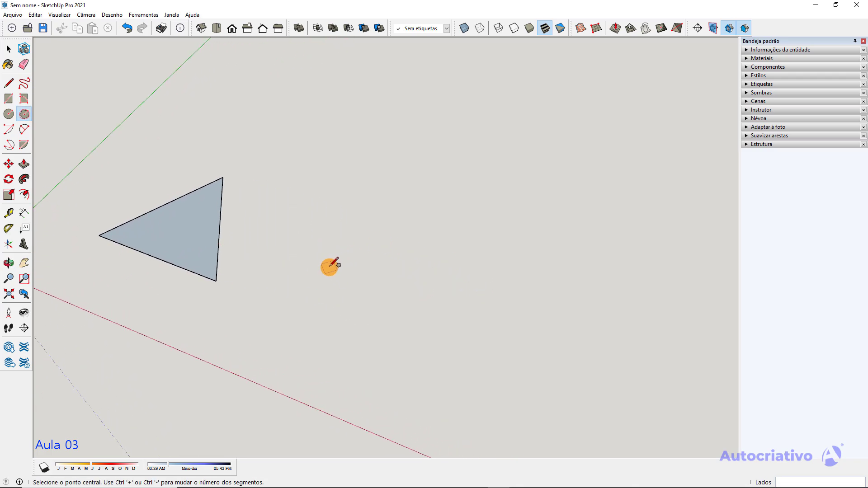
click(329, 268)
scroll(330, 267, up, 1)
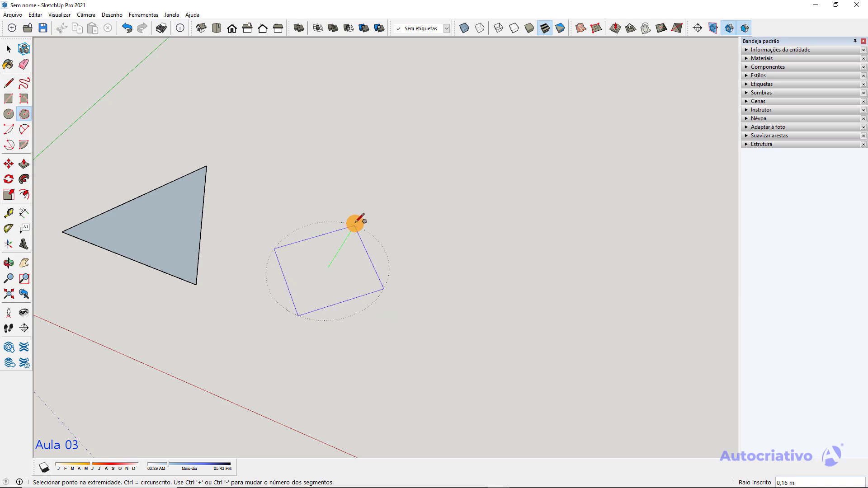
click(356, 223)
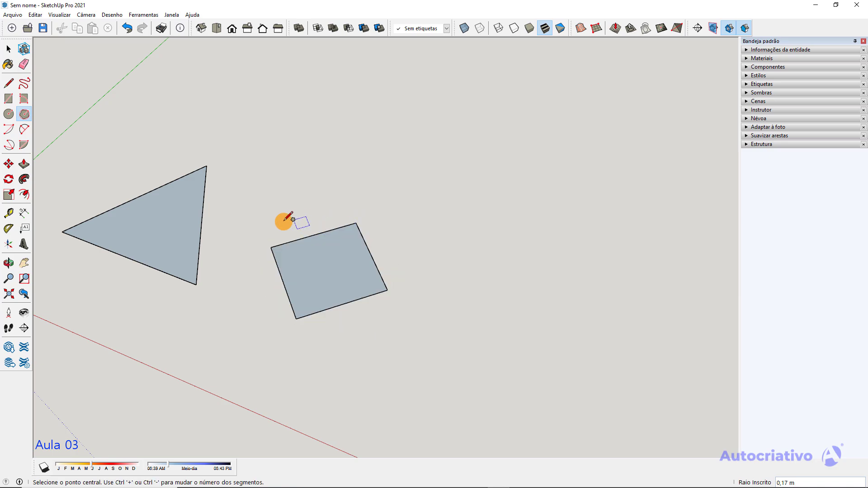
key(space)
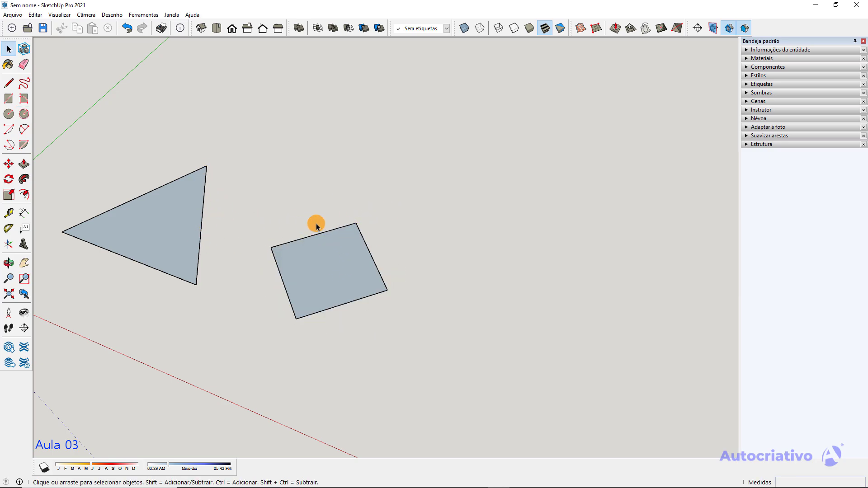
Draw a 12-sided polygon with an inscribed radius of about 0.25 m beside the four-sided one and select its outline
middle_drag(316, 227, 302, 263)
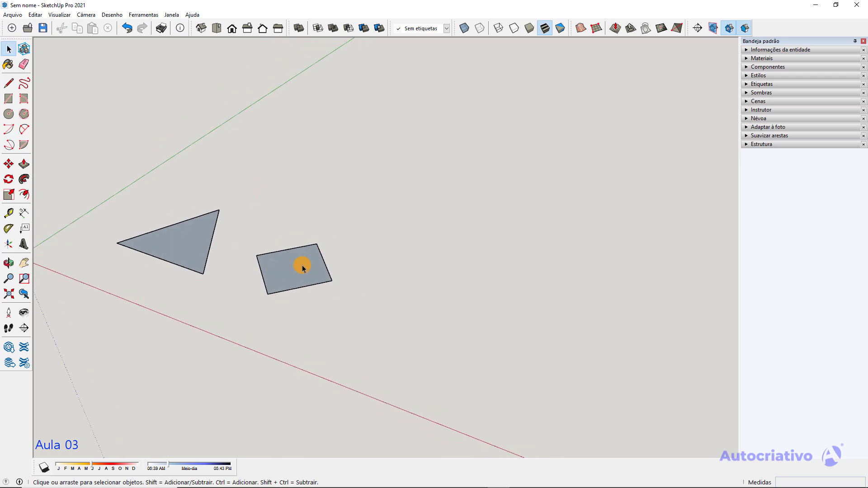
scroll(296, 292, up, 4)
middle_drag(298, 295, 306, 343)
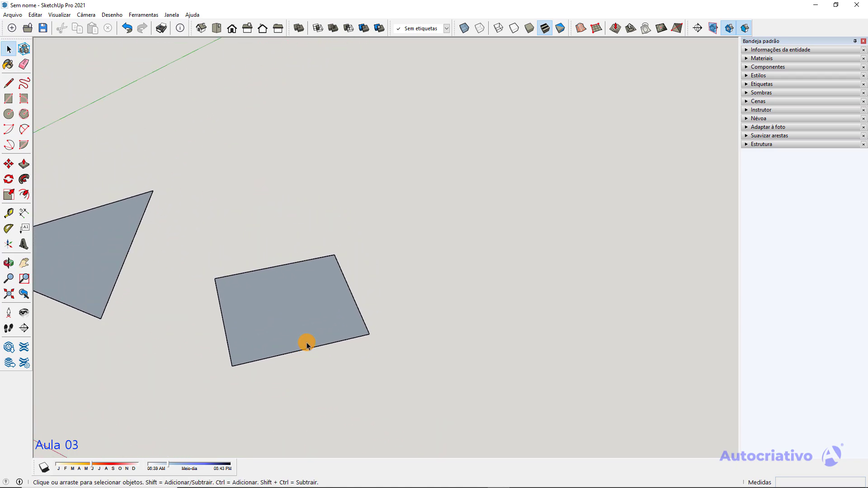
scroll(306, 341, down, 3)
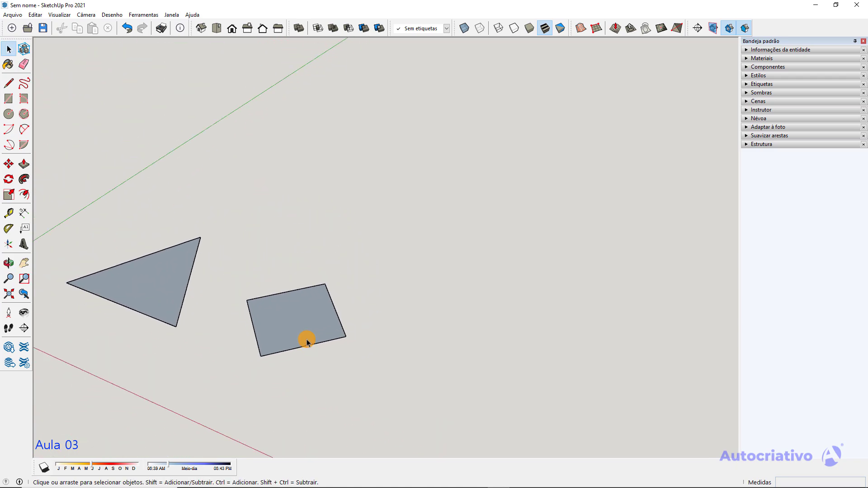
click(24, 114)
shift+middle_drag(459, 343, 286, 252)
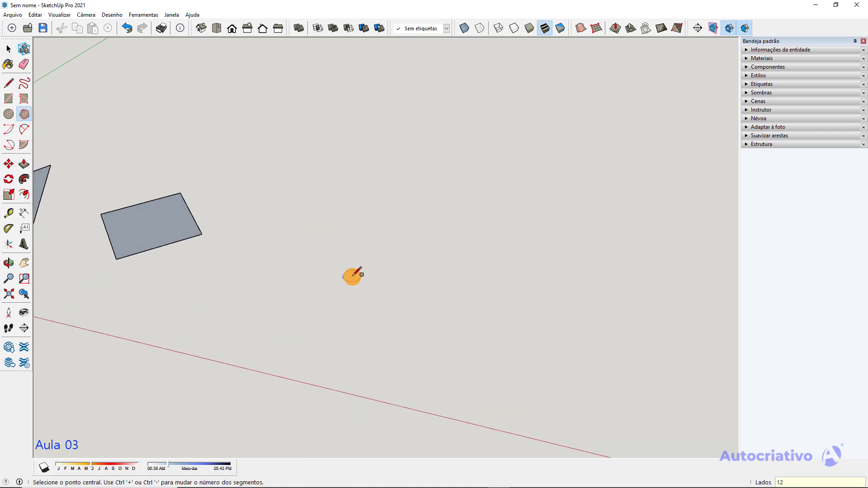
click(331, 275)
click(401, 238)
key(space)
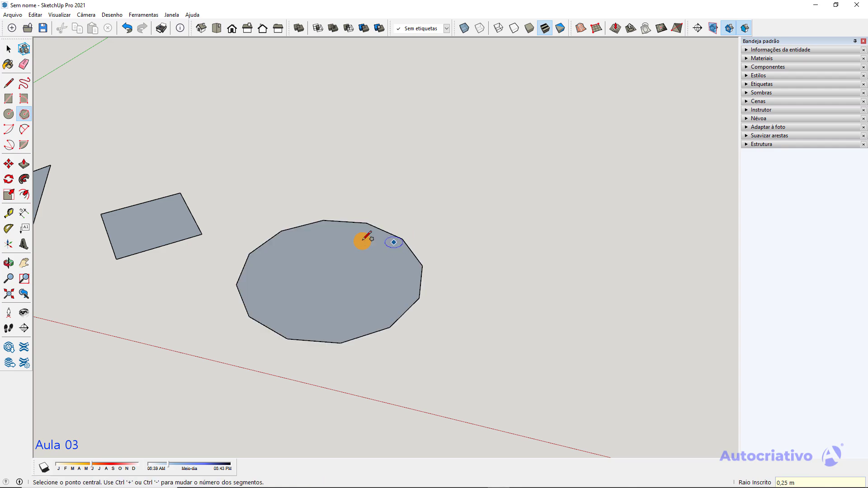
scroll(337, 232, up, 4)
click(336, 215)
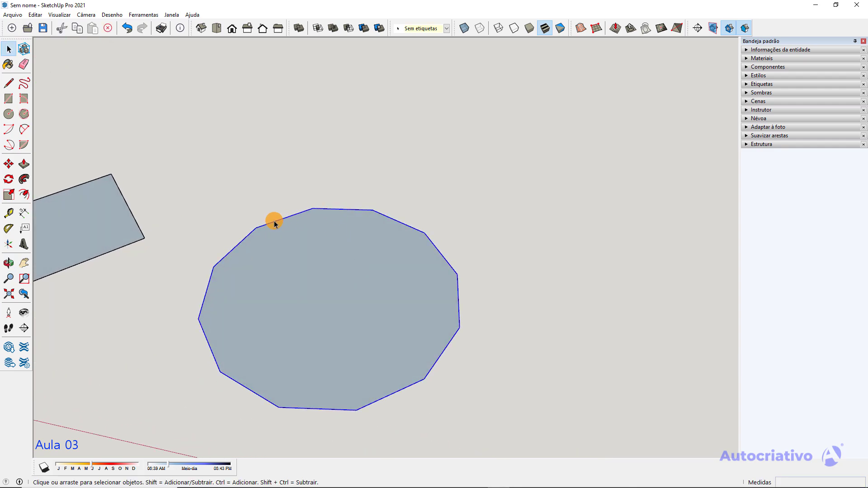
Select the triangle, the four-sided polygon and the 12-sided polygon together and delete them
scroll(235, 360, down, 6)
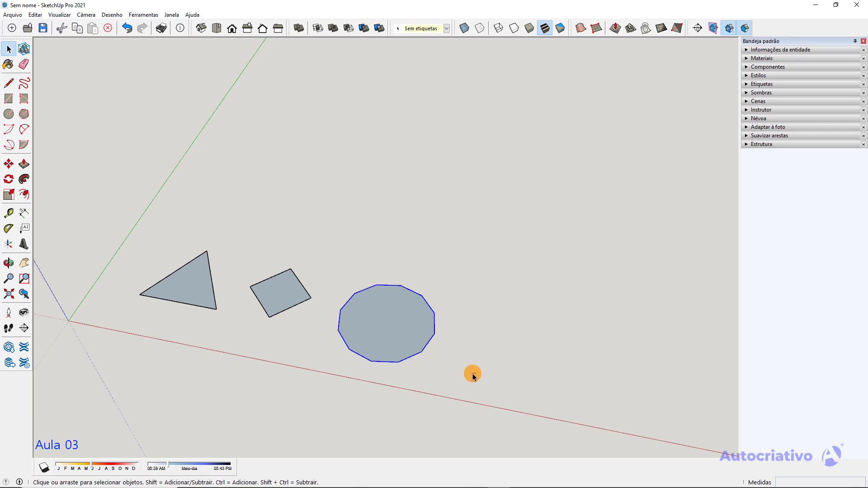
drag(473, 376, 130, 204)
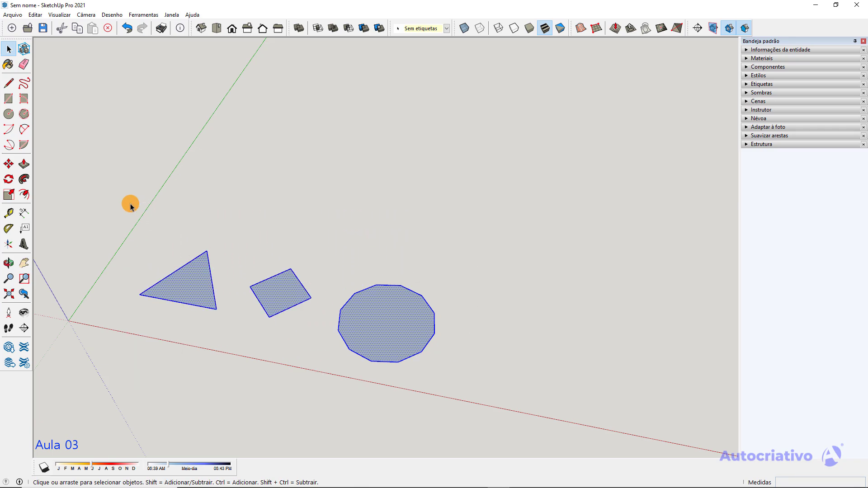
key(Delete)
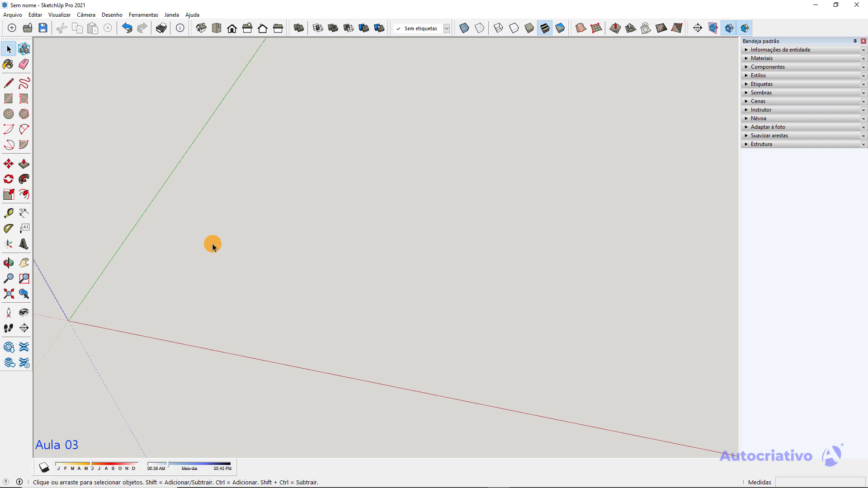
Draw a 2 m by 2 m square on the ground plane between the red and green axes
middle_drag(213, 243, 237, 262)
scroll(306, 298, down, 6)
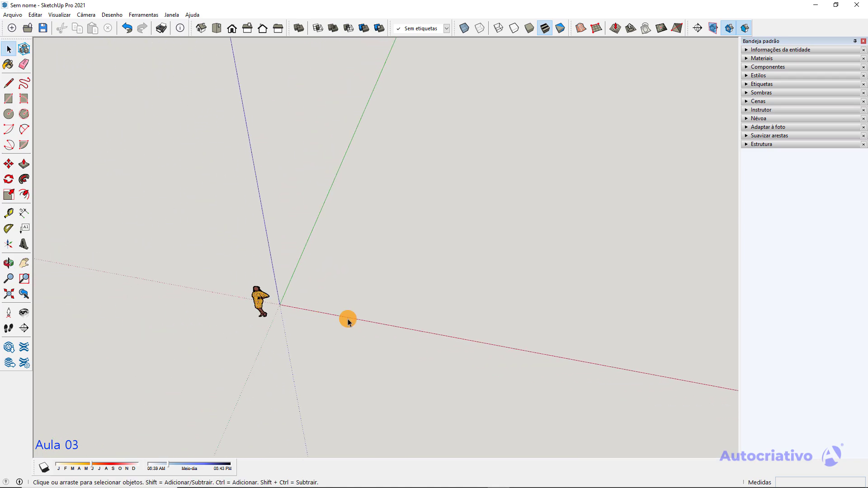
middle_drag(349, 319, 319, 258)
scroll(312, 287, up, 3)
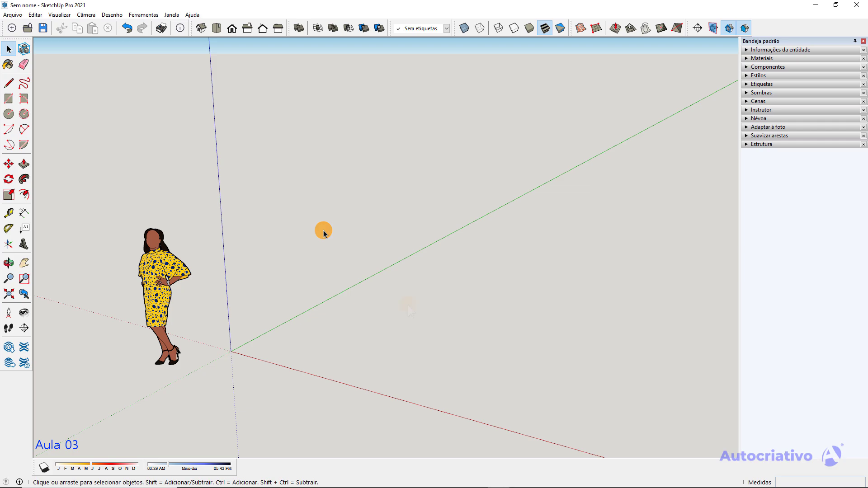
middle_drag(446, 304, 350, 296)
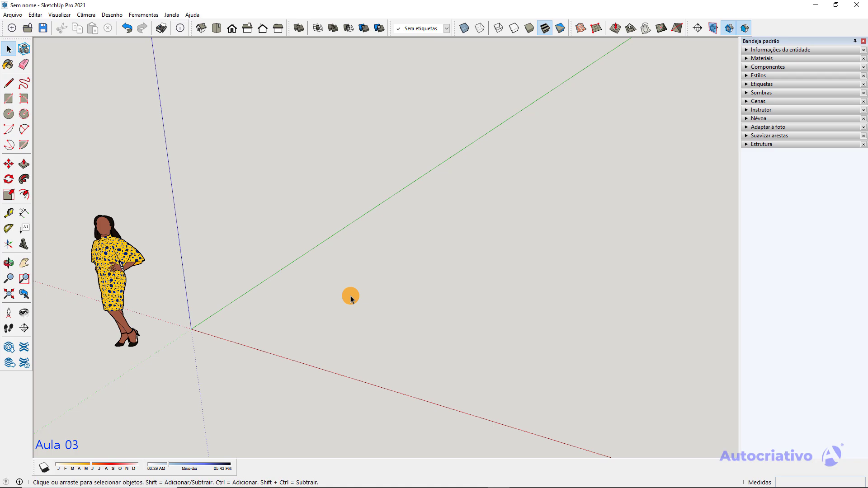
key(r)
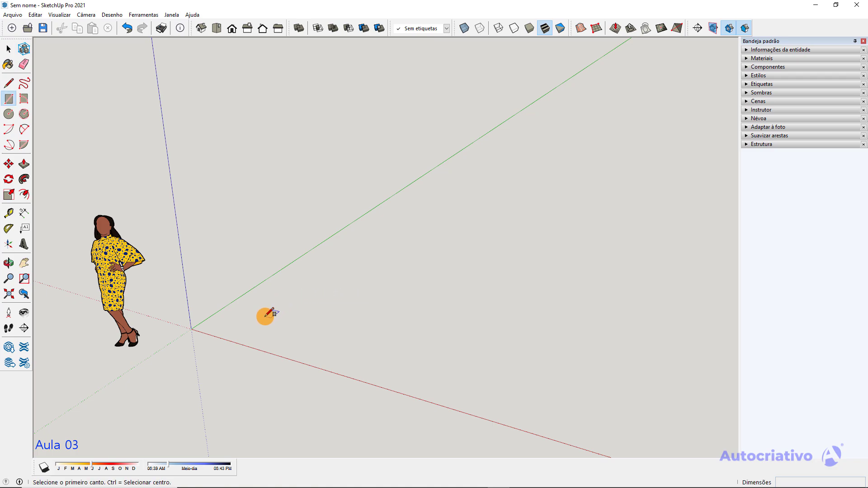
click(266, 316)
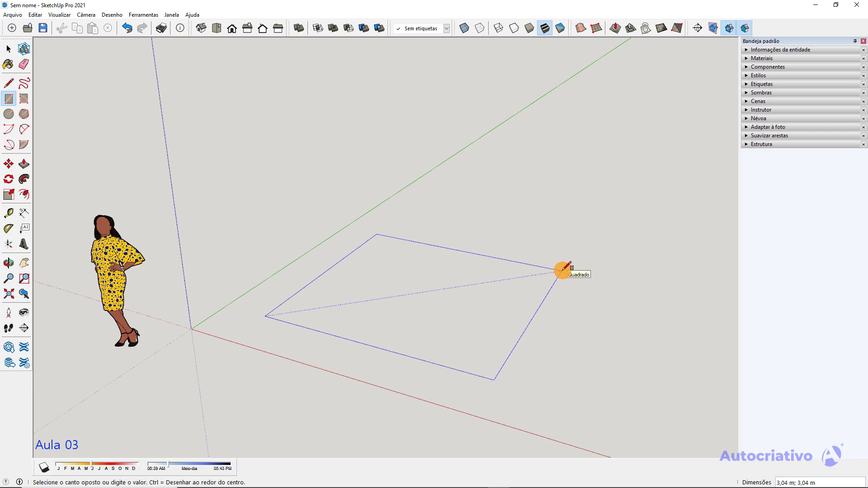
text(2;2)
key(Return)
key(space)
Reverse the square's face so its front side points up, and clear the selection
scroll(345, 313, up, 2)
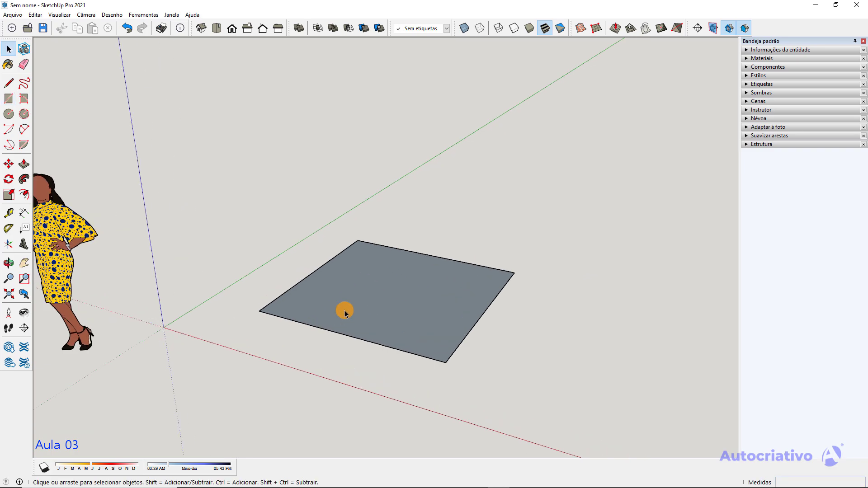
scroll(416, 269, up, 3)
click(413, 270)
right_click(413, 270)
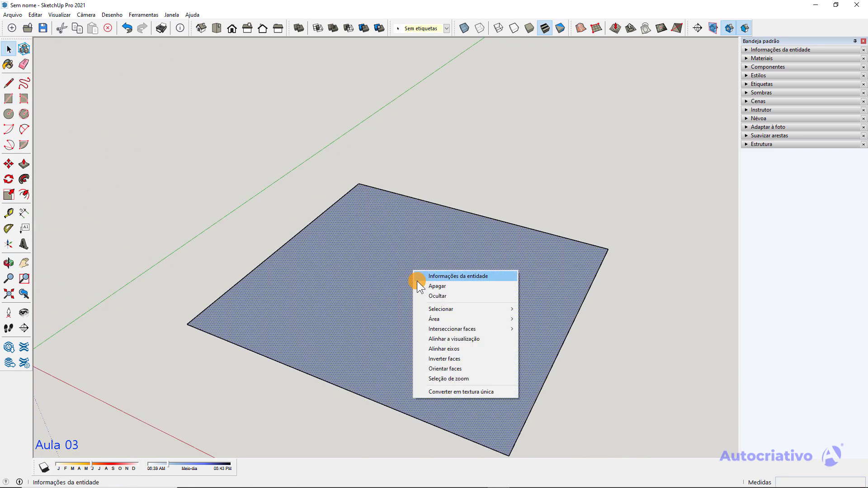
click(468, 360)
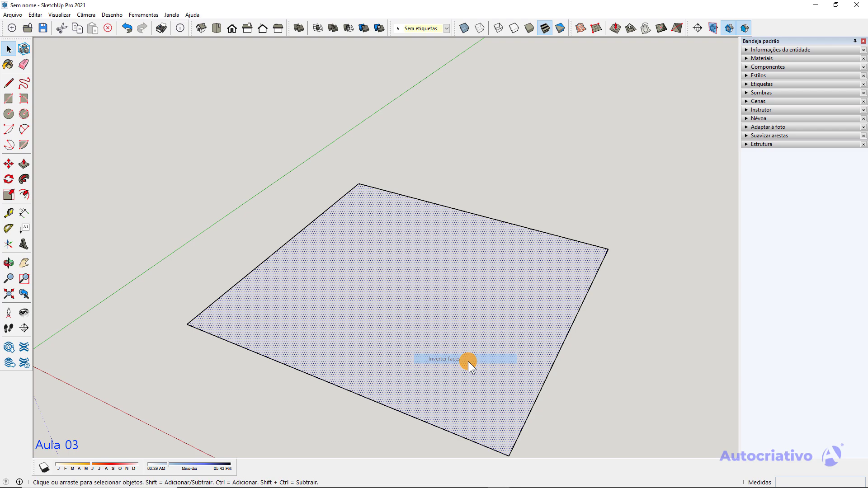
click(645, 308)
Examine the square face and the human figure from a low angle and from above
scroll(619, 318, down, 5)
middle_drag(605, 329, 354, 167)
scroll(396, 316, down, 4)
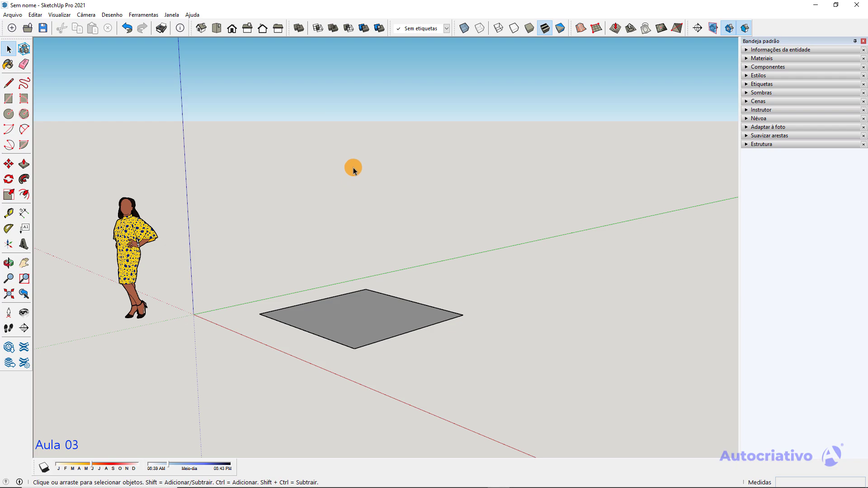
scroll(370, 260, up, 1)
scroll(366, 254, down, 1)
shift+middle_drag(366, 245, 430, 259)
scroll(406, 267, up, 2)
scroll(409, 267, down, 1)
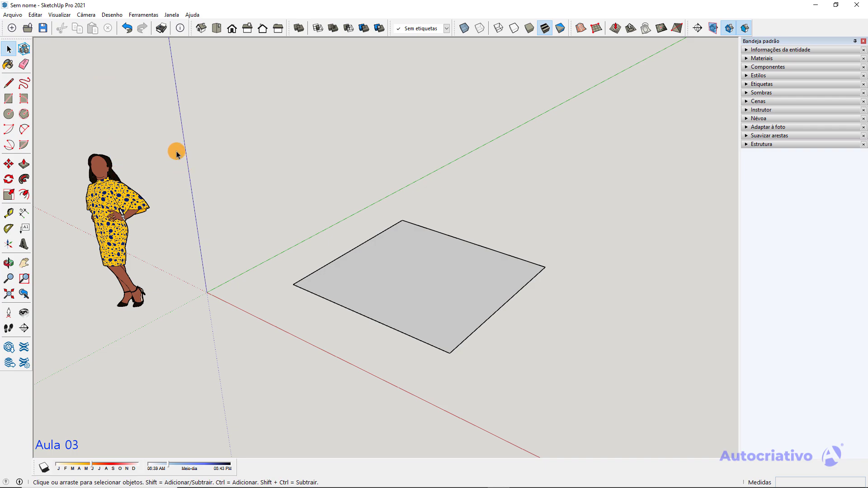
Start saving the model under a new name and create a folder named "Tema da Aula 03" inside Aula 03
click(14, 16)
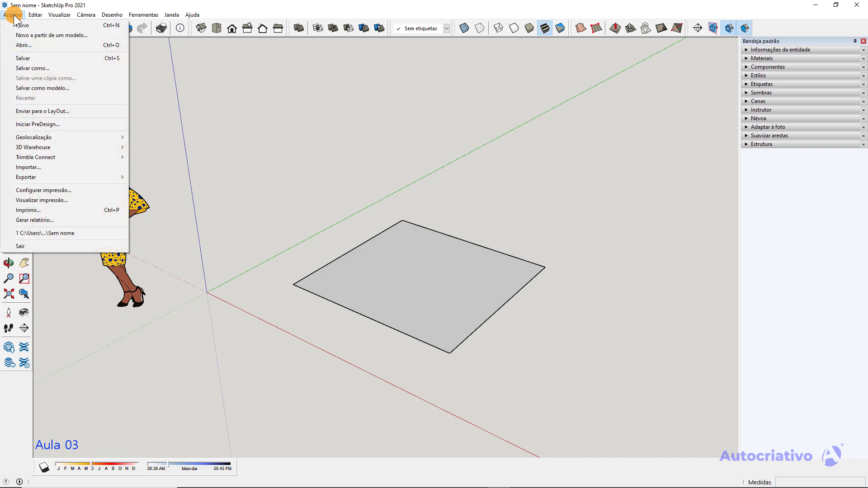
click(45, 69)
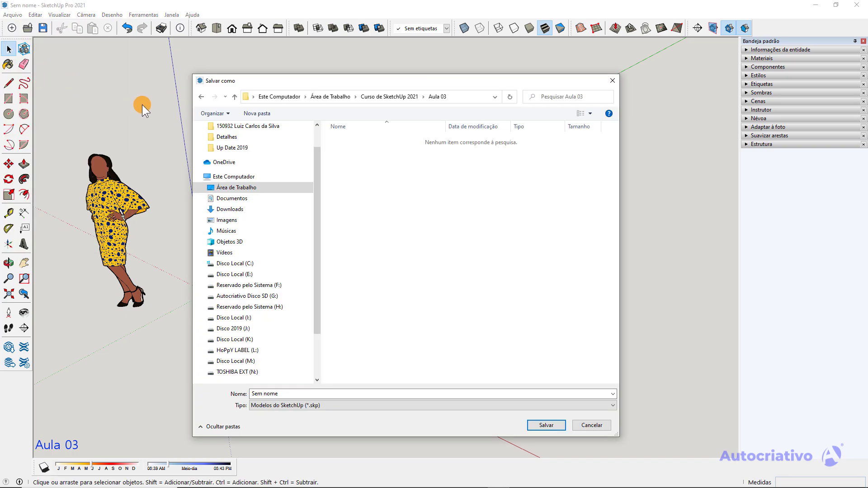
drag(374, 80, 389, 88)
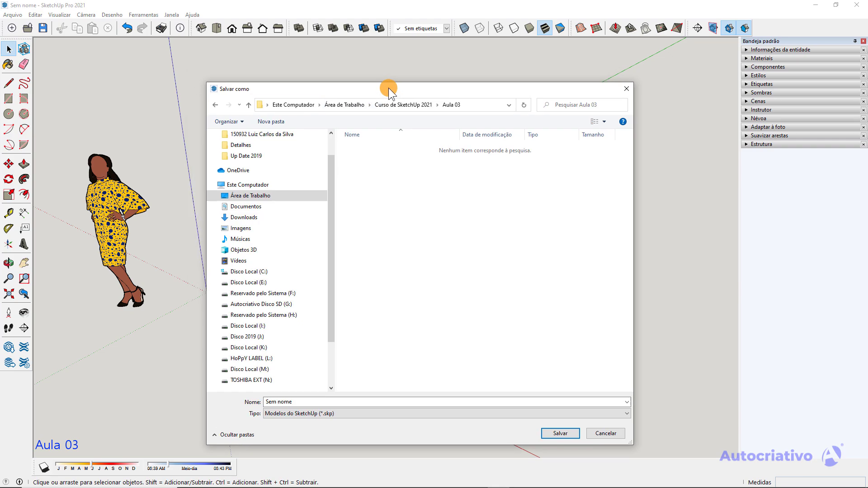
right_click(397, 218)
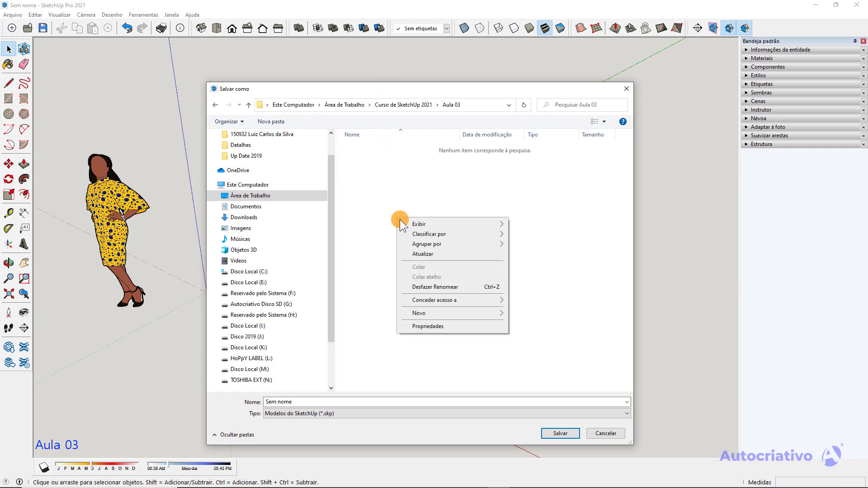
mouse_move(448, 315)
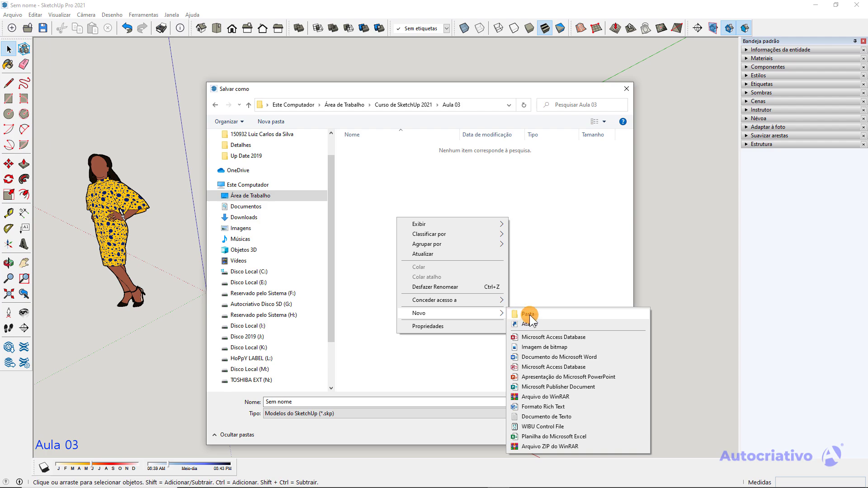
click(530, 315)
text(Te)
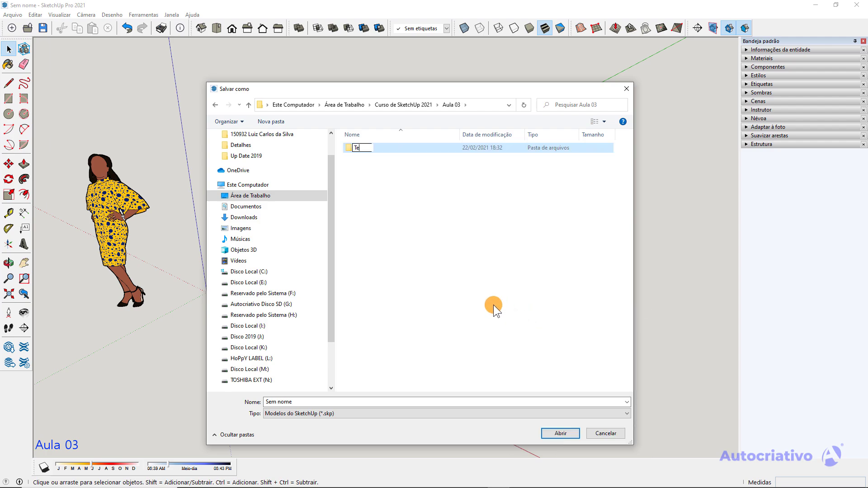
text(ma da Aula 03)
click(452, 224)
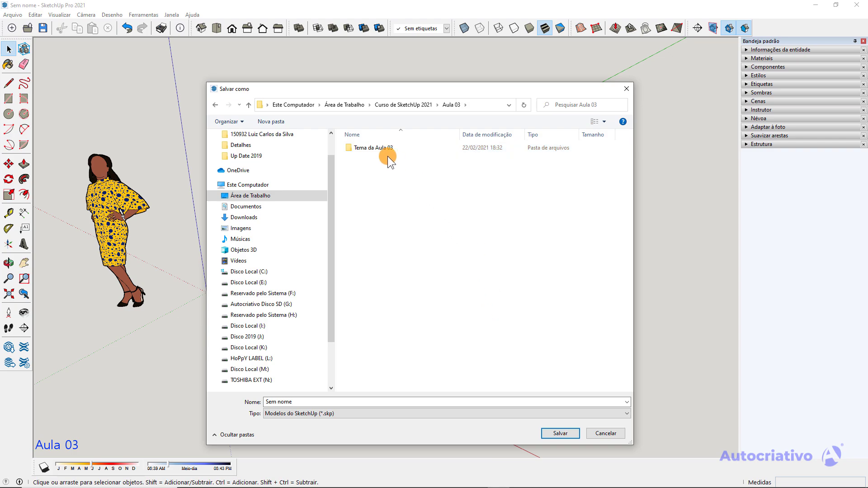
Save the model in the "Tema da Aula 03" folder as "Projeto de Casa Popular aula 03 Inicial - Autocriativo"
double_click(378, 148)
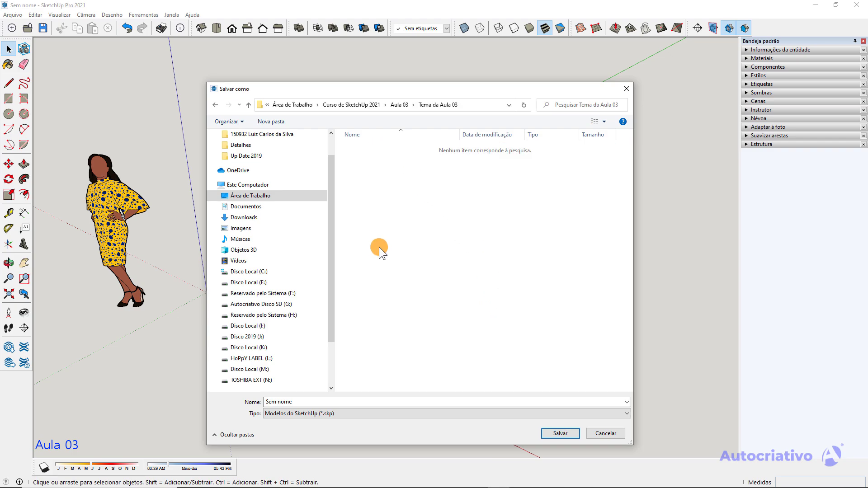
click(301, 401)
text(Projeto )
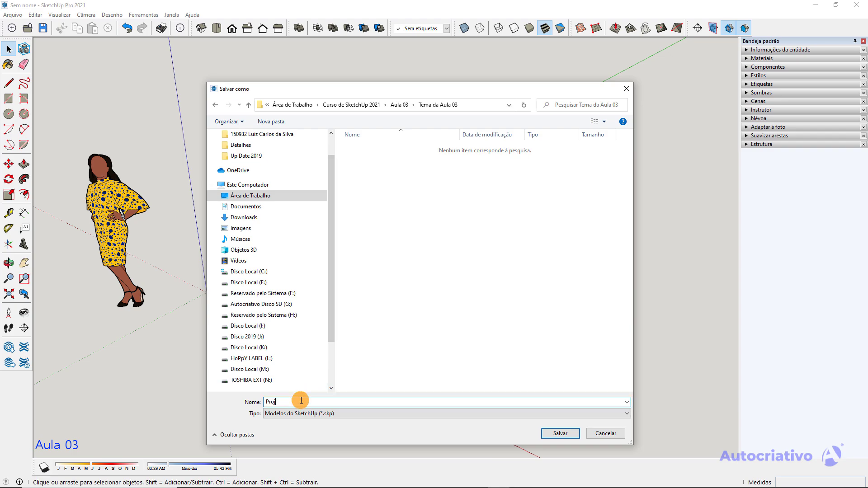
text(de Casa Popular aula 03 Inicial - Autocriativo)
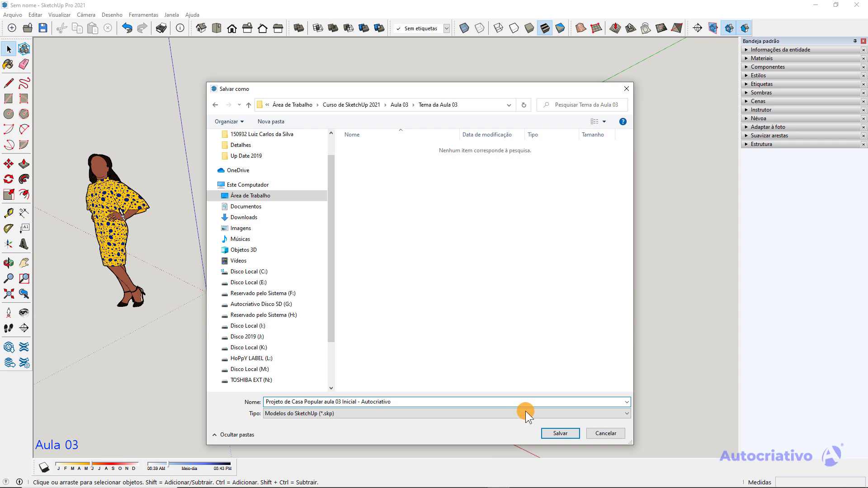
click(563, 433)
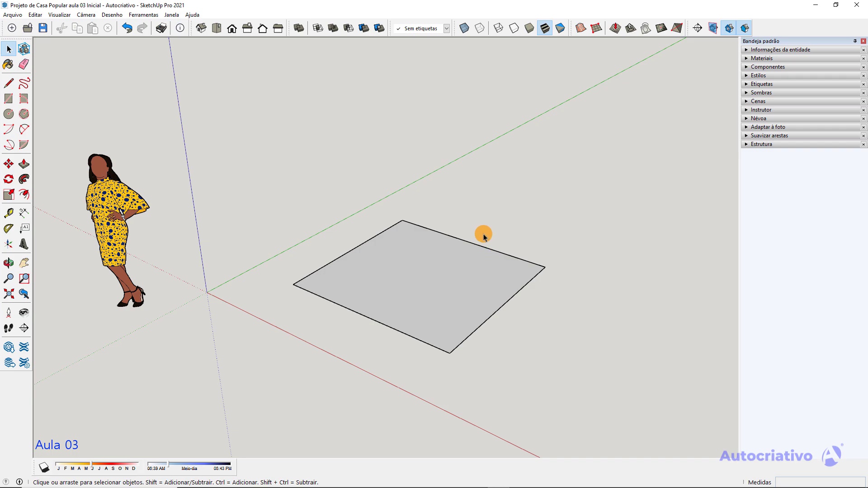
Show the model's tags (Etiquetas) and widen the Nome column so the full tag name fits
click(746, 86)
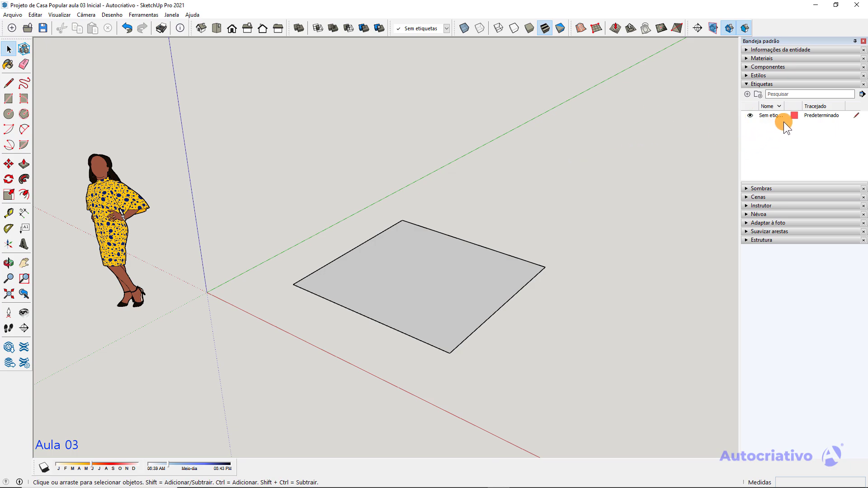
drag(785, 105, 796, 105)
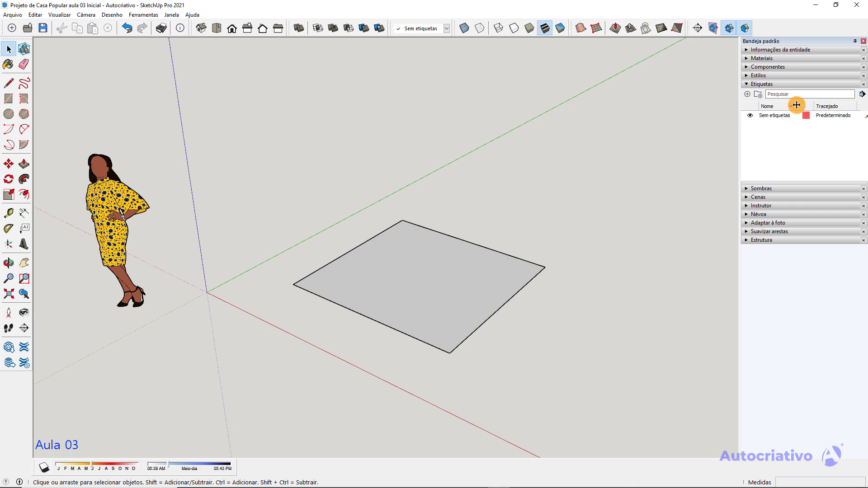
drag(797, 105, 792, 105)
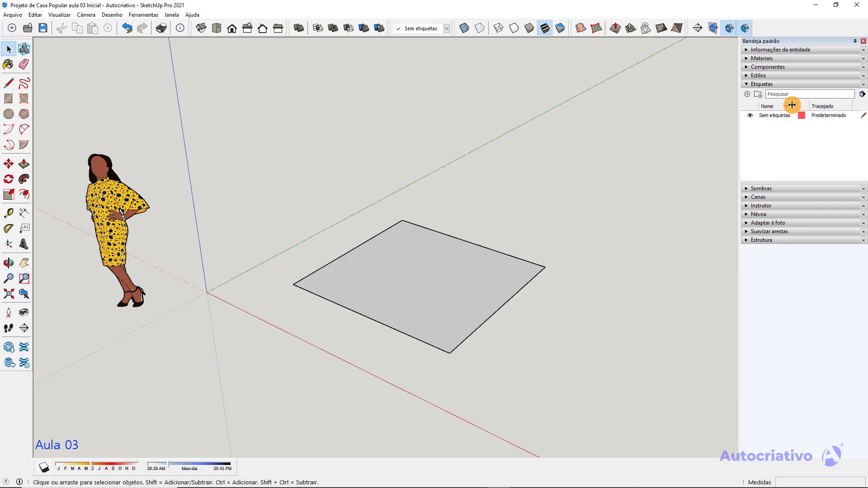
Set the dash style of Sem etiquetas to the longer-dashed line pattern
click(825, 115)
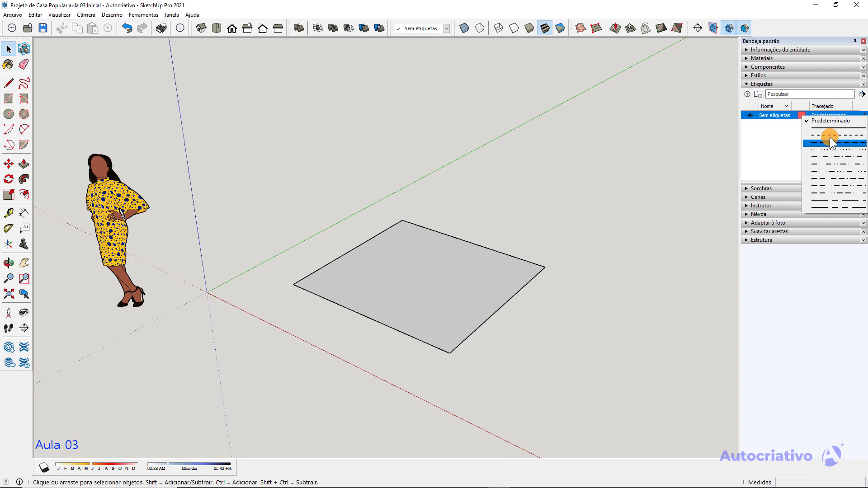
click(785, 137)
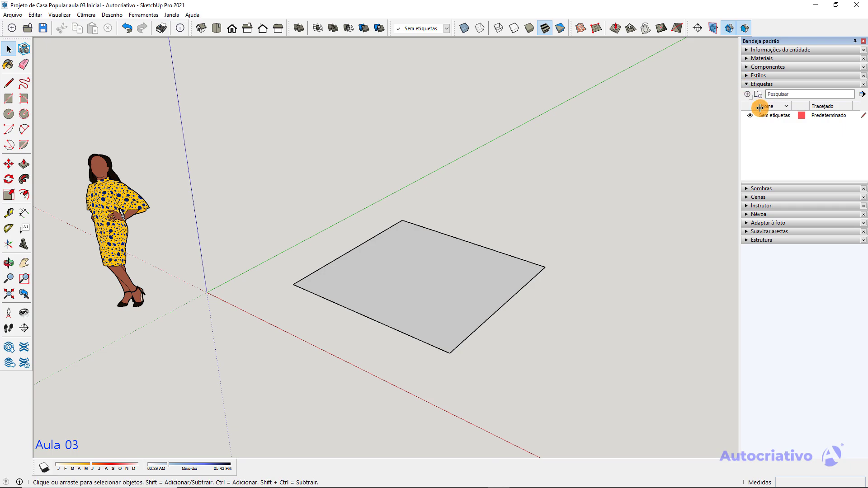
click(831, 115)
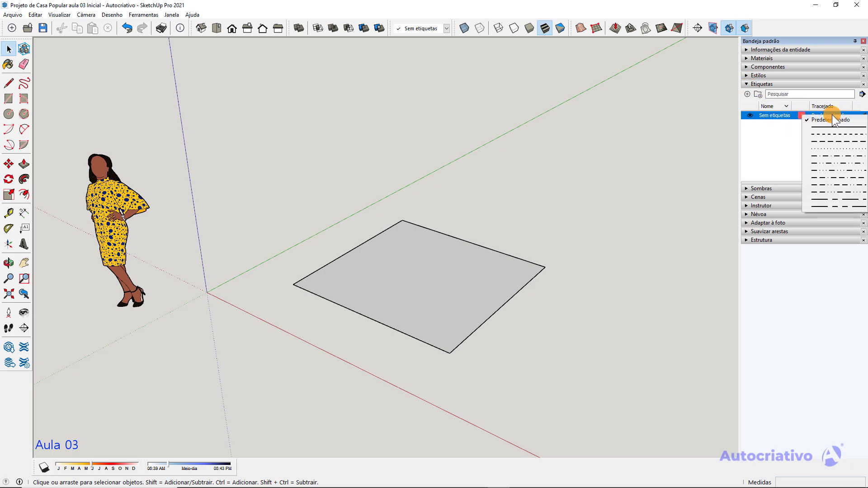
click(832, 140)
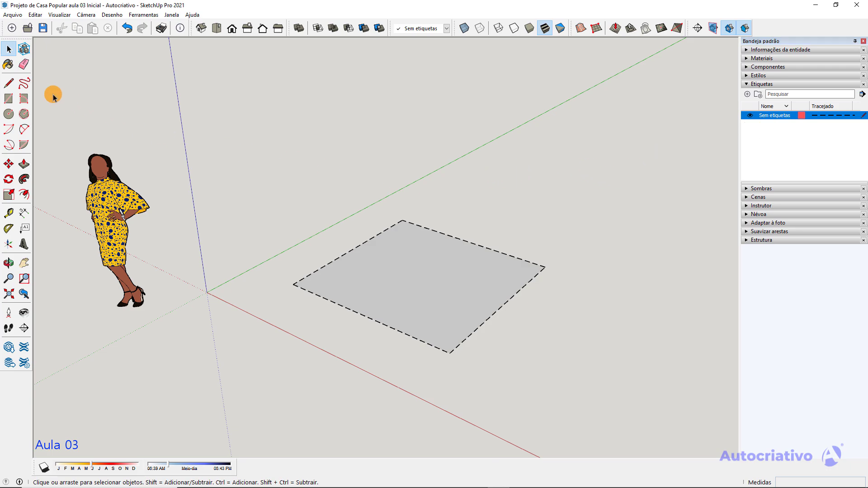
Draw two connected line segments forming an open corner on the ground behind the square
click(9, 83)
click(456, 192)
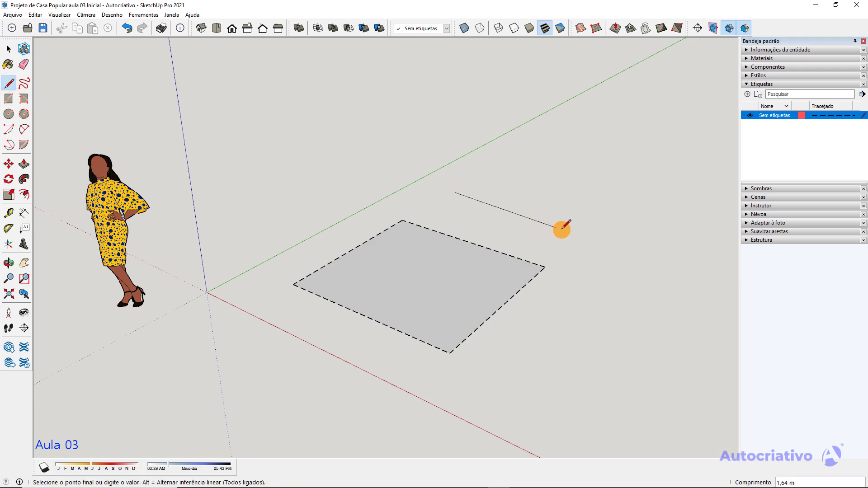
click(609, 236)
click(646, 199)
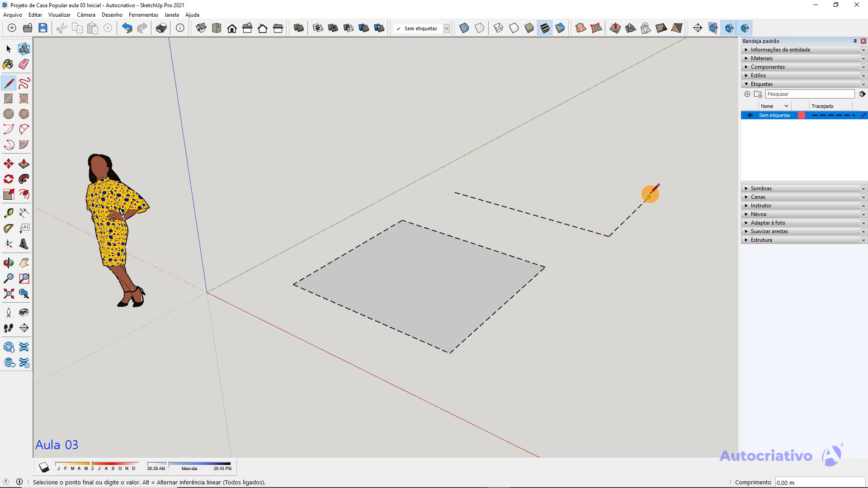
key(space)
scroll(631, 213, up, 3)
mouse_move(620, 214)
middle_down()
mouse_move(604, 312)
mouse_move(490, 374)
mouse_move(428, 205)
mouse_move(591, 274)
middle_up()
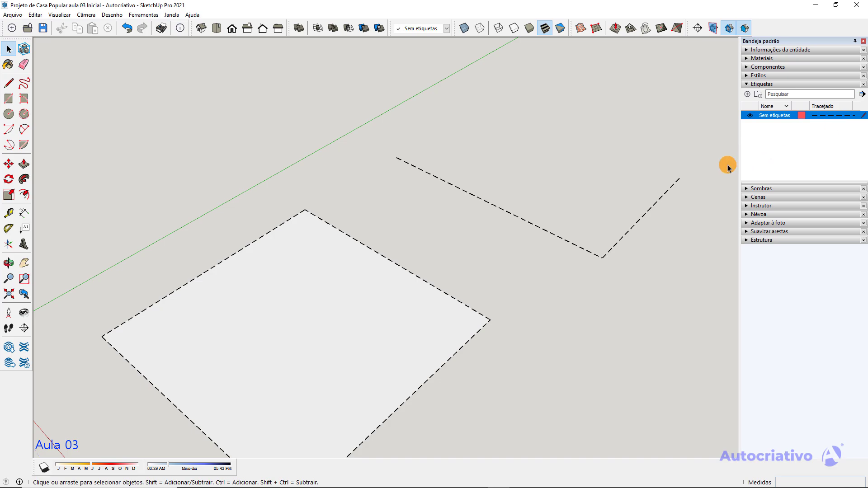
Close the two connected segments into a triangular face with a third line between their open ends
click(9, 83)
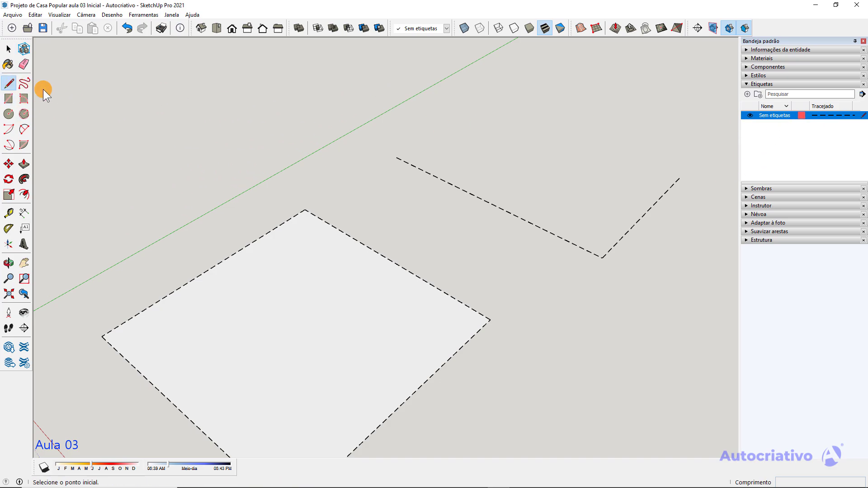
click(396, 157)
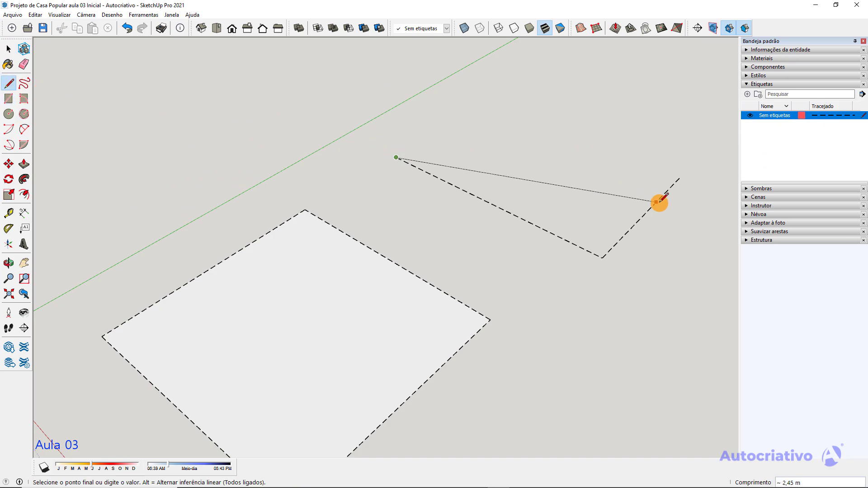
click(678, 179)
key(space)
Push/Pull the triangular face upward into a prism
key(p)
click(604, 202)
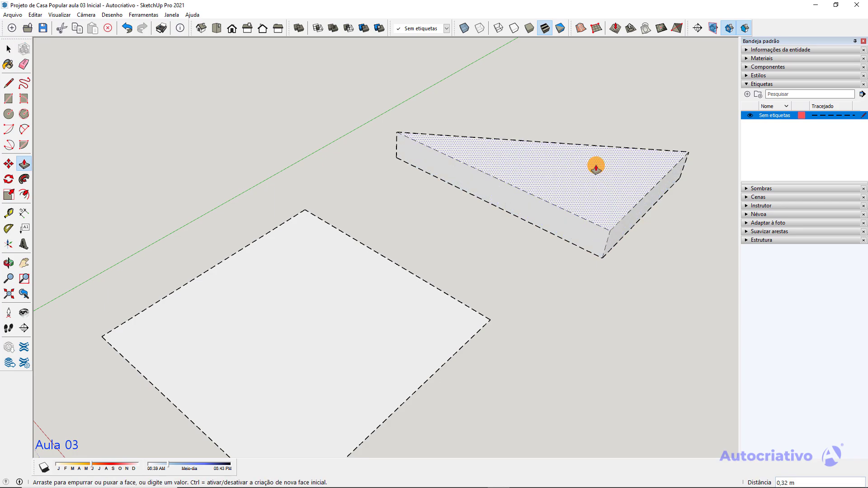
click(590, 134)
key(space)
middle_drag(646, 280, 475, 294)
scroll(633, 299, down, 3)
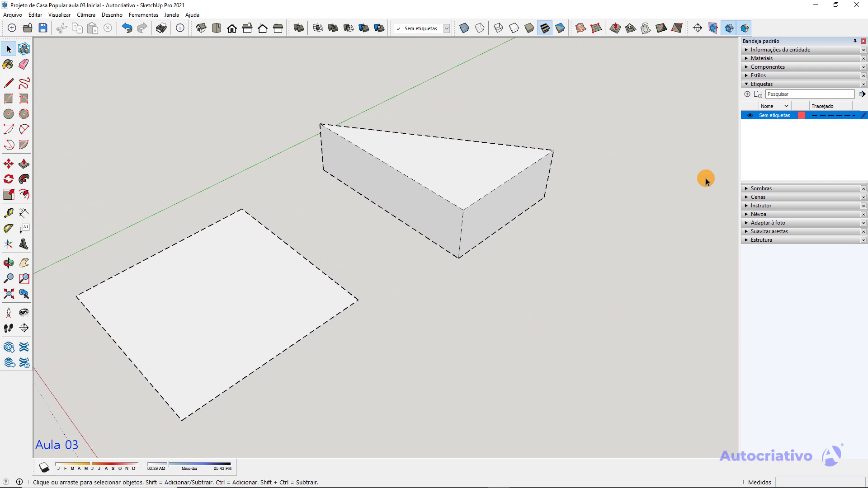
Switch the dash style of Sem etiquetas to the continuous line and return it to Predeterminado
click(821, 115)
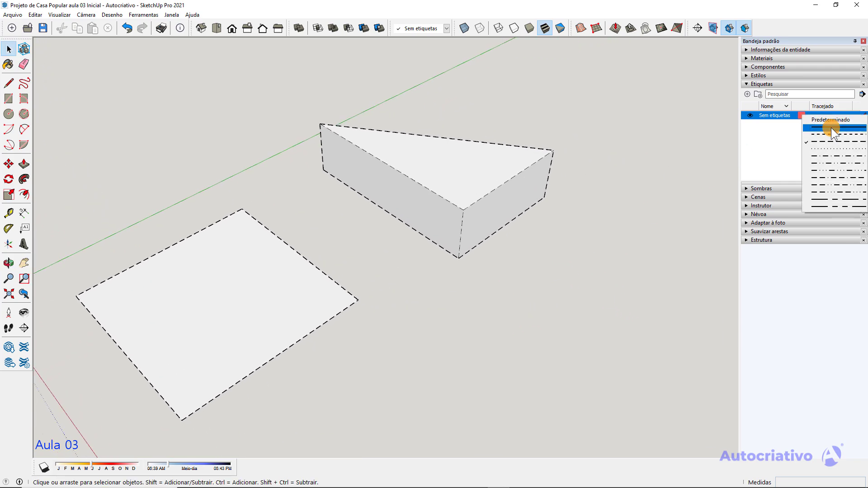
click(831, 127)
click(791, 164)
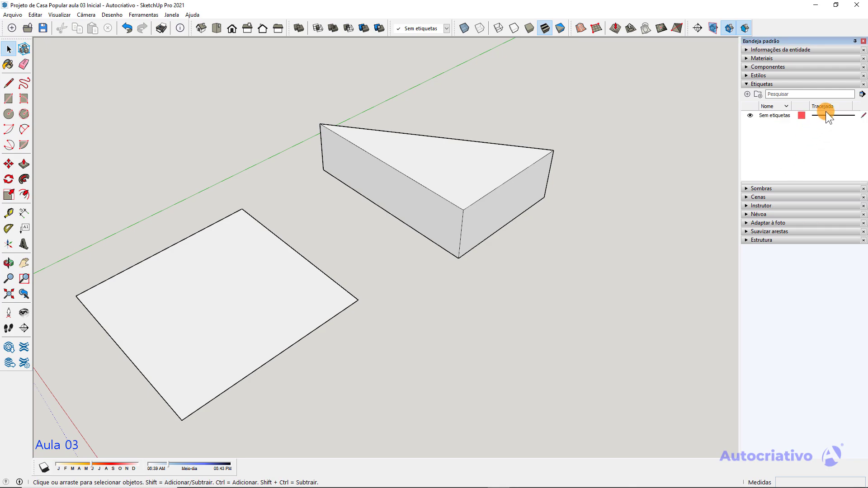
click(826, 115)
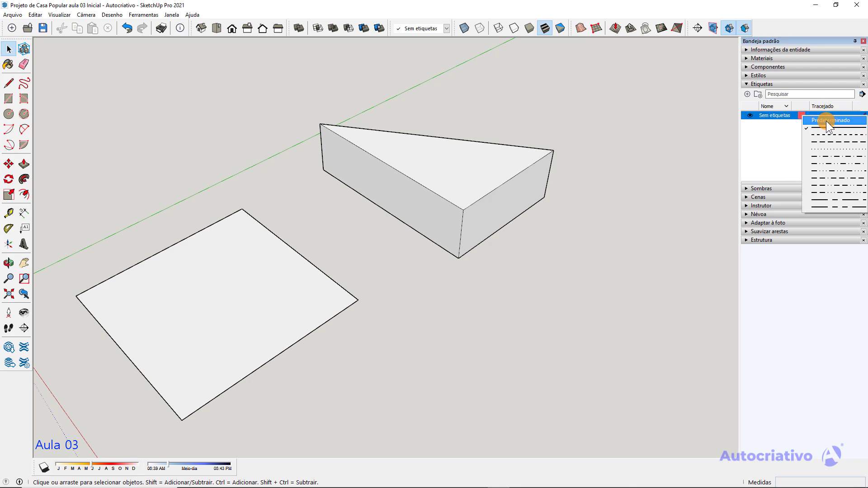
click(827, 120)
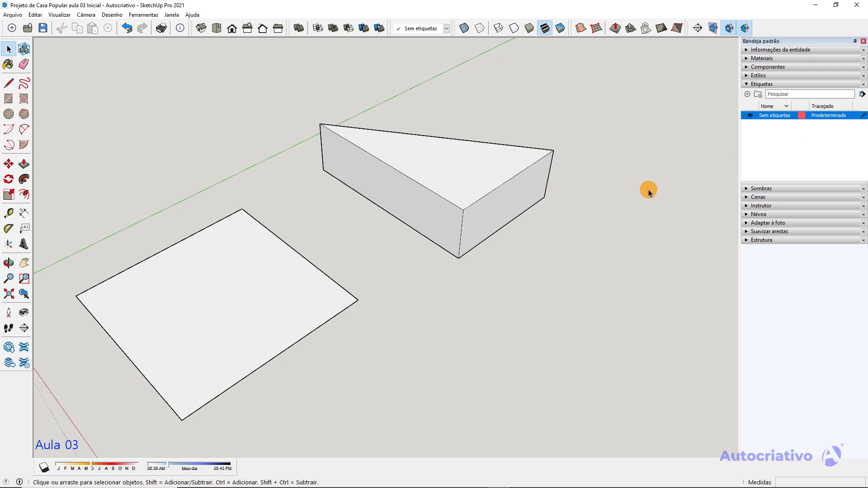
click(782, 162)
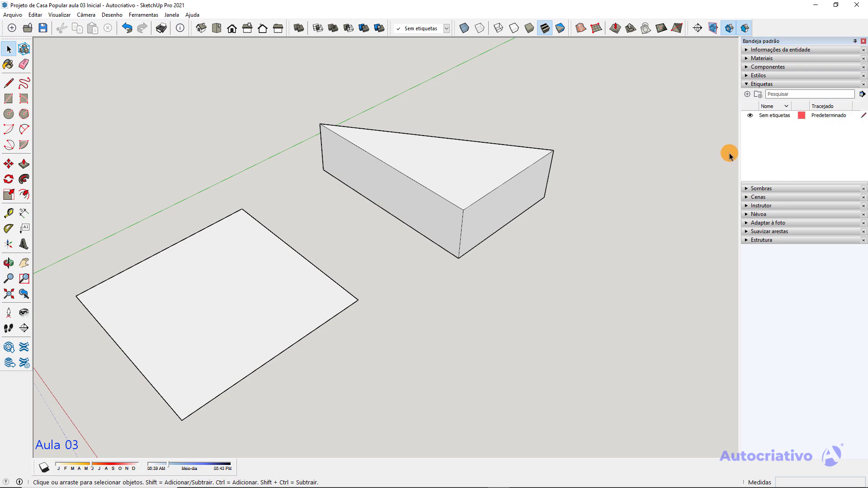
Add a new tag named "Piso"
click(747, 94)
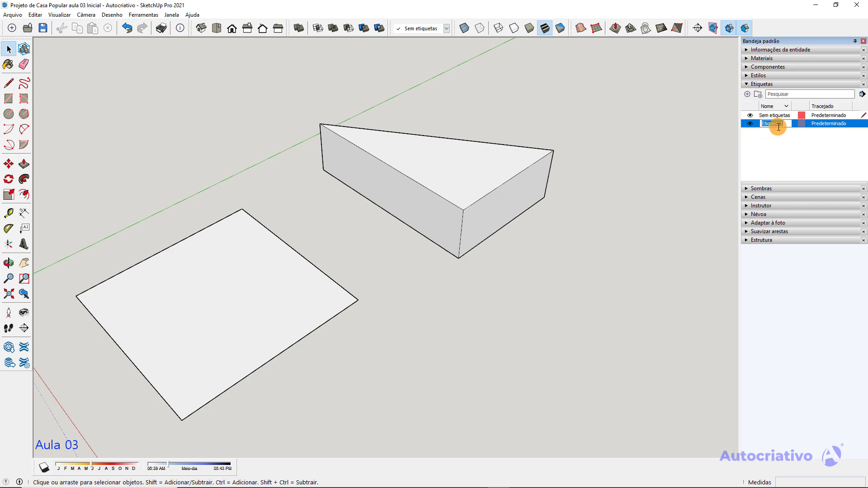
click(764, 124)
text(Piso)
click(807, 148)
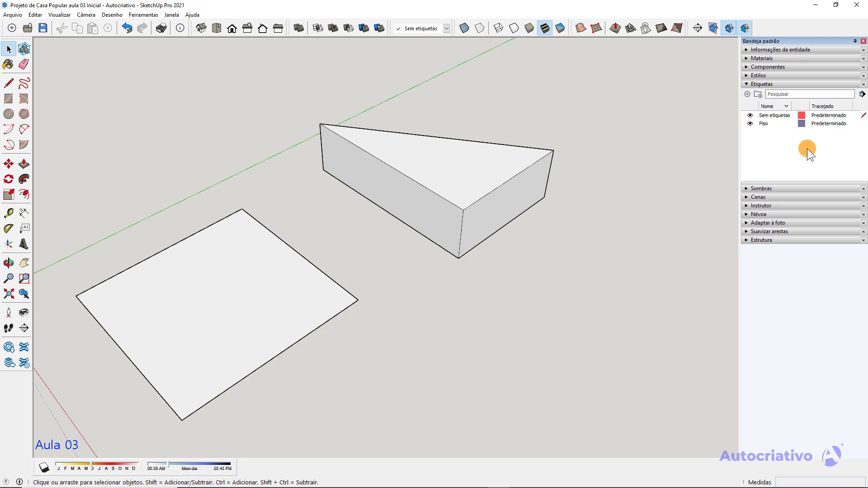
Edit the Piso tag's color, picking a bright light green on the color wheel
click(802, 123)
drag(524, 133, 434, 152)
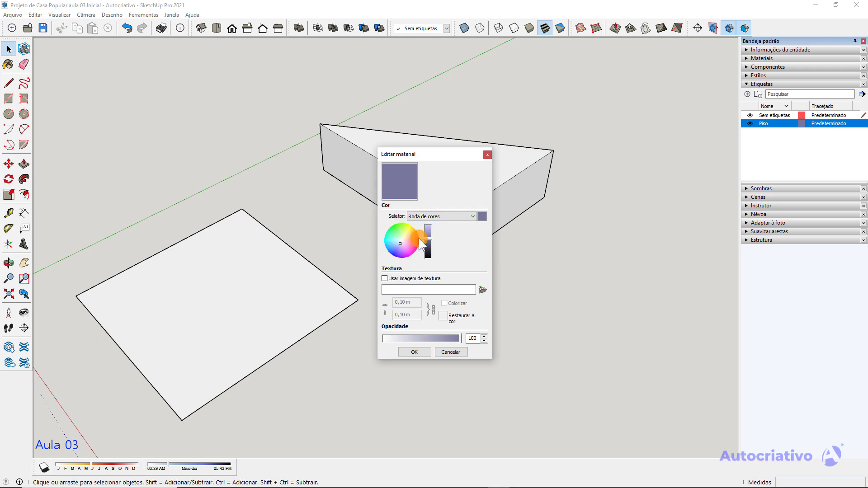
mouse_move(399, 242)
mouse_down()
mouse_move(407, 233)
mouse_move(395, 232)
mouse_move(411, 232)
mouse_move(410, 253)
mouse_move(397, 251)
mouse_move(396, 240)
mouse_move(426, 222)
mouse_move(426, 256)
mouse_move(427, 226)
mouse_move(430, 251)
mouse_move(429, 243)
mouse_move(398, 232)
mouse_move(427, 230)
mouse_up()
click(404, 233)
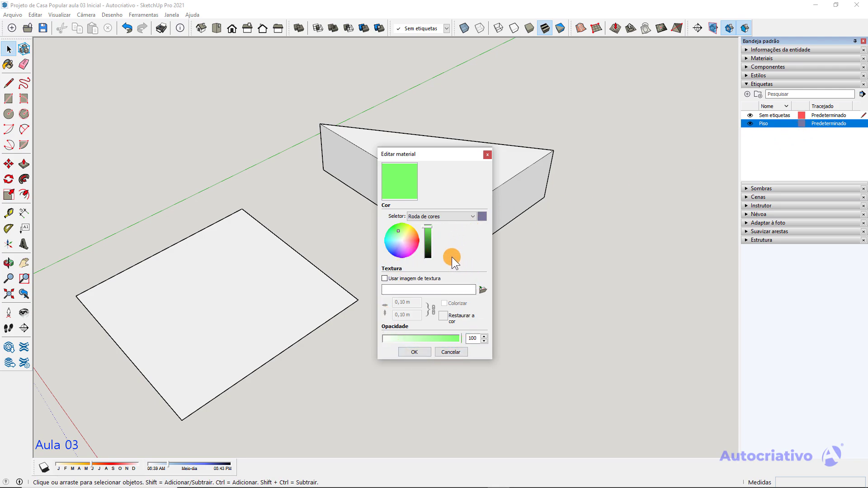
Switch the color selector to RGB, lower the red value to 109 and apply the green to the Piso tag
click(471, 216)
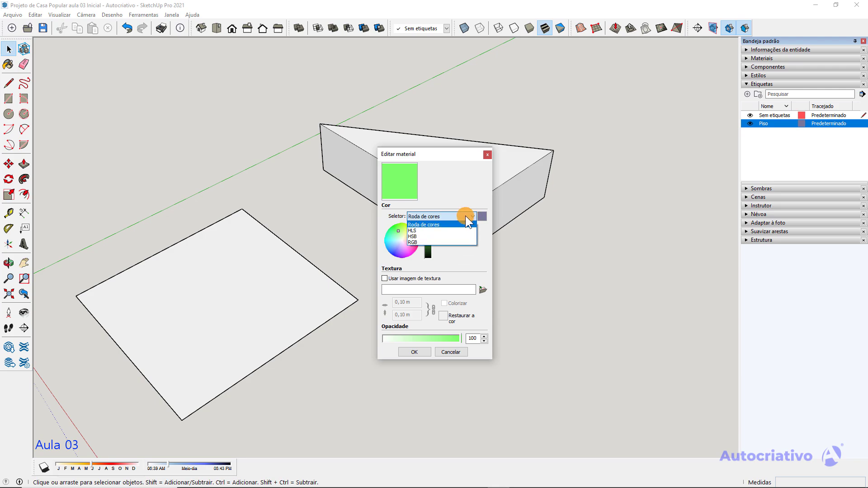
click(422, 224)
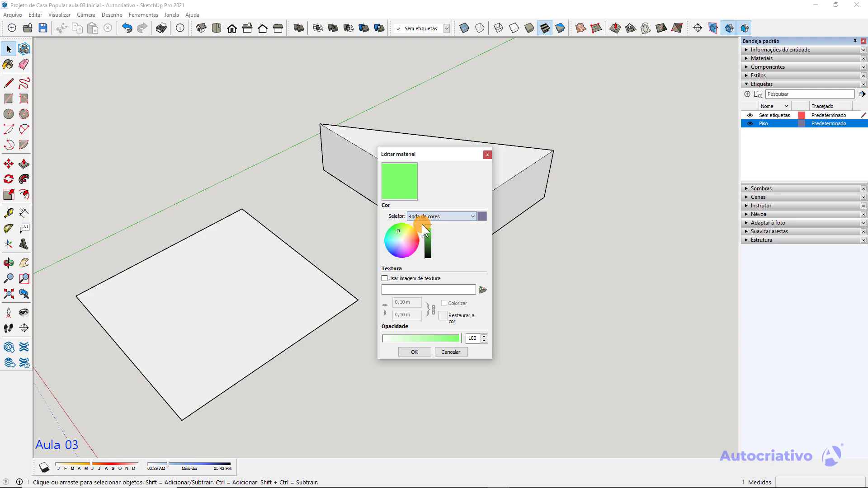
click(445, 217)
click(418, 241)
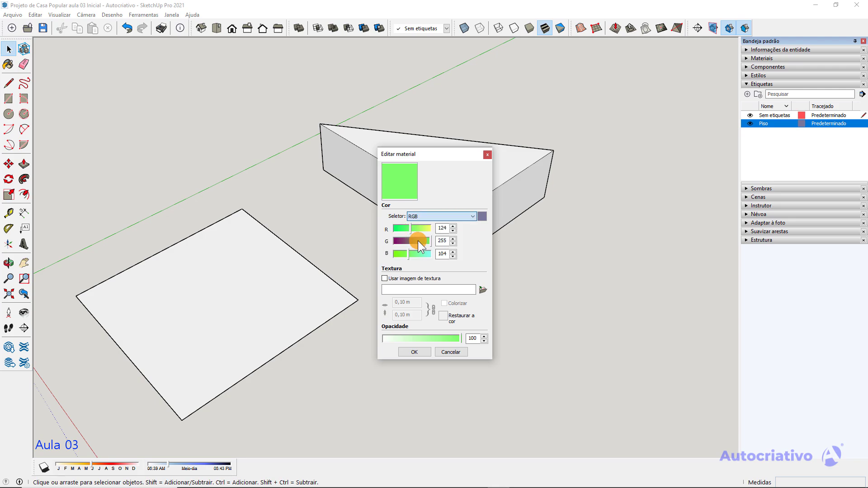
mouse_move(410, 229)
mouse_down()
mouse_move(420, 229)
mouse_move(410, 228)
mouse_up()
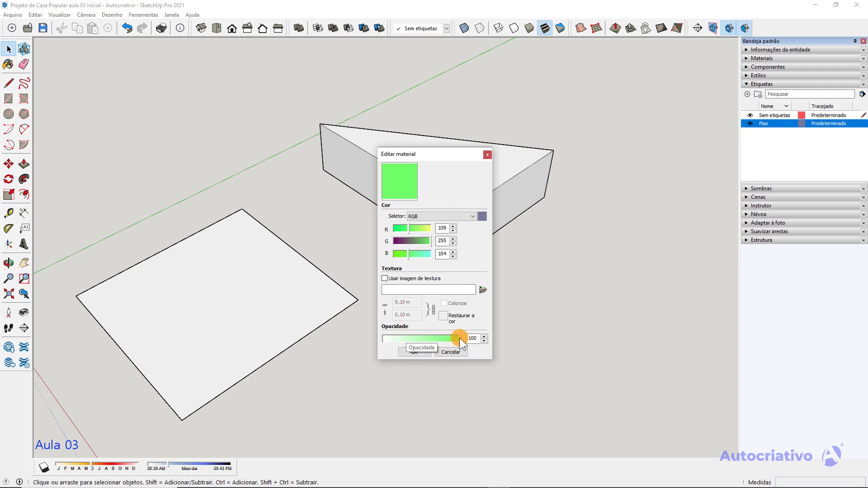
click(414, 352)
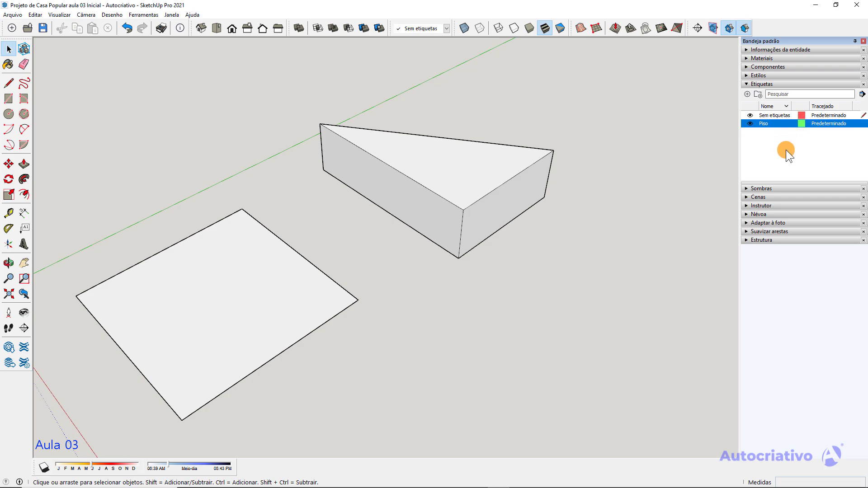
Make Piso the active tag and delete the square and the triangular prism from the model
click(863, 123)
click(822, 125)
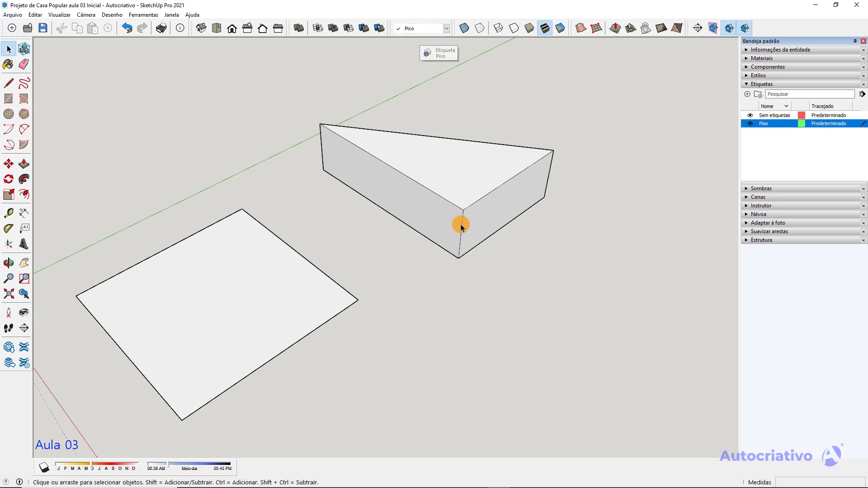
scroll(448, 298, down, 5)
middle_drag(405, 305, 389, 202)
drag(317, 133, 488, 376)
key(Delete)
middle_drag(521, 334, 329, 300)
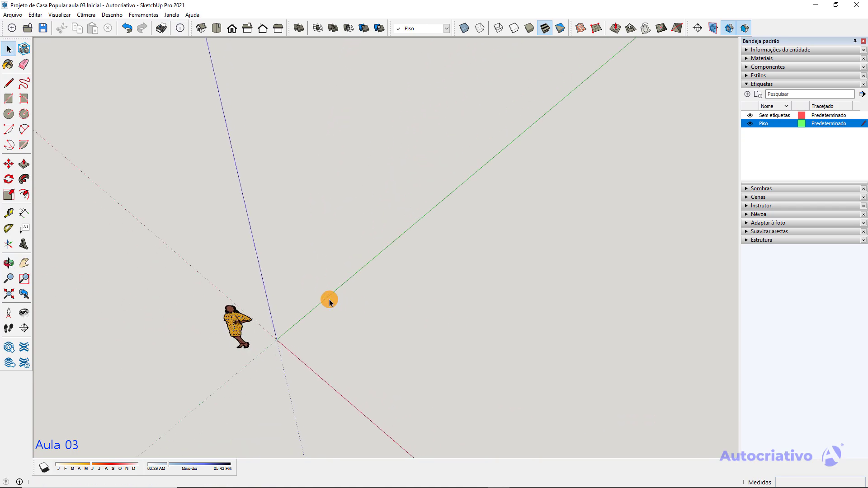
Draw a rectangle about 5.55 m by 7.48 m on the ground near the origin, on the Piso tag
key(r)
click(328, 339)
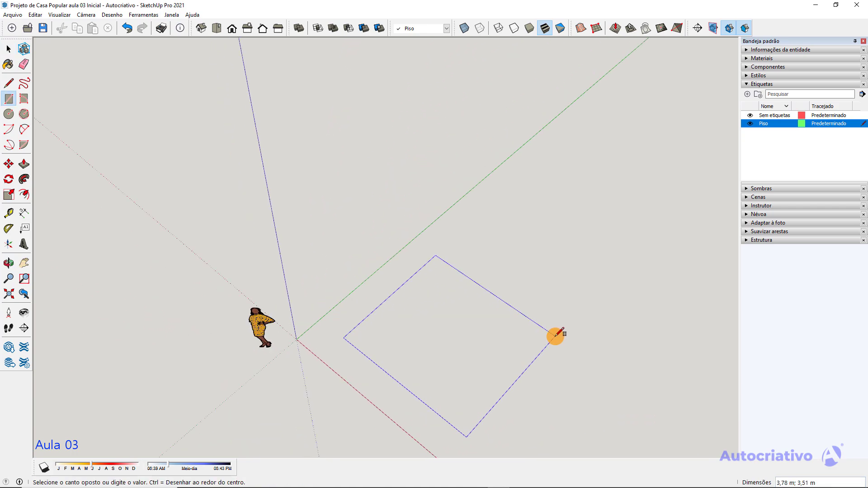
middle_drag(556, 333, 470, 223)
click(524, 234)
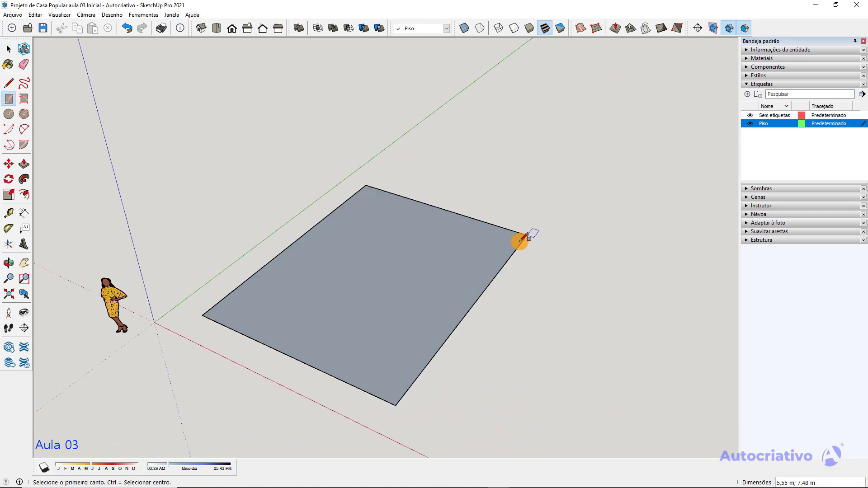
key(space)
Push/Pull the rectangle upward into a thin floor slab
click(444, 246)
key(p)
click(444, 246)
key(space)
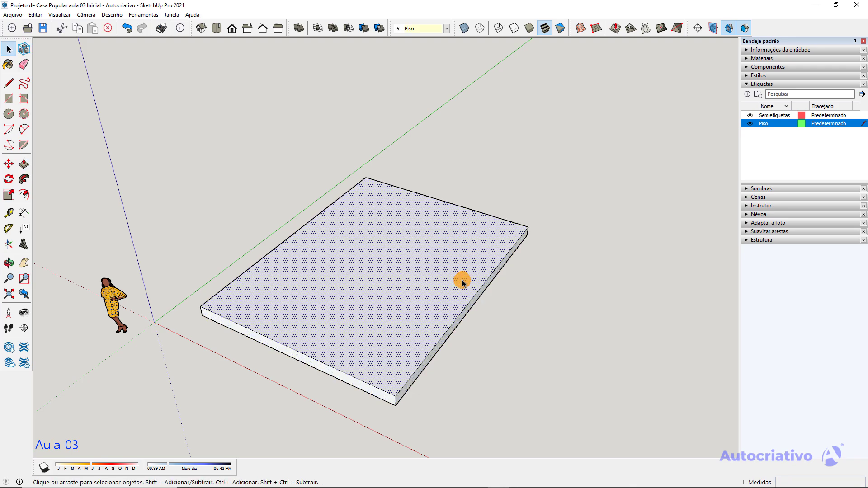
middle_drag(502, 307, 794, 120)
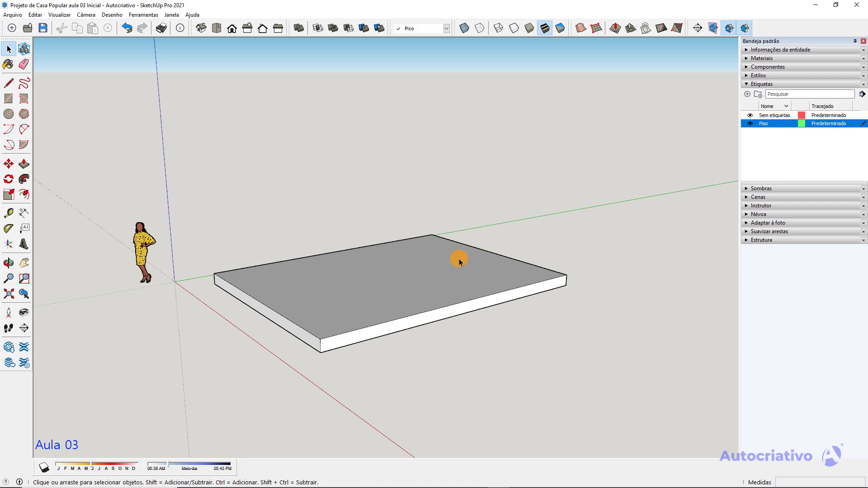
middle_drag(430, 271, 485, 374)
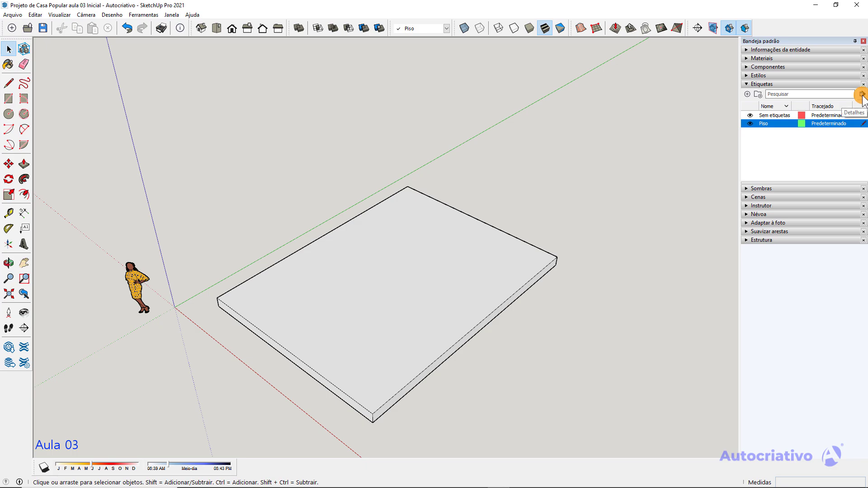
Turn on color by tag so the model's geometry is displayed in its tag colors
click(861, 94)
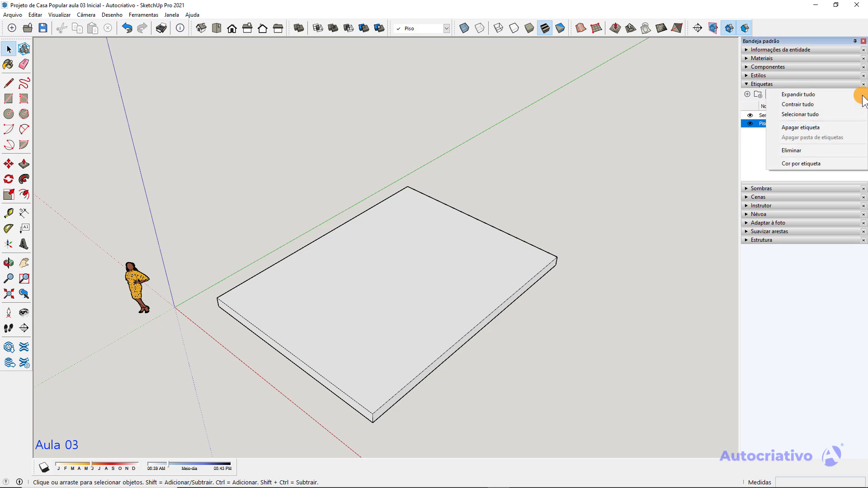
click(793, 164)
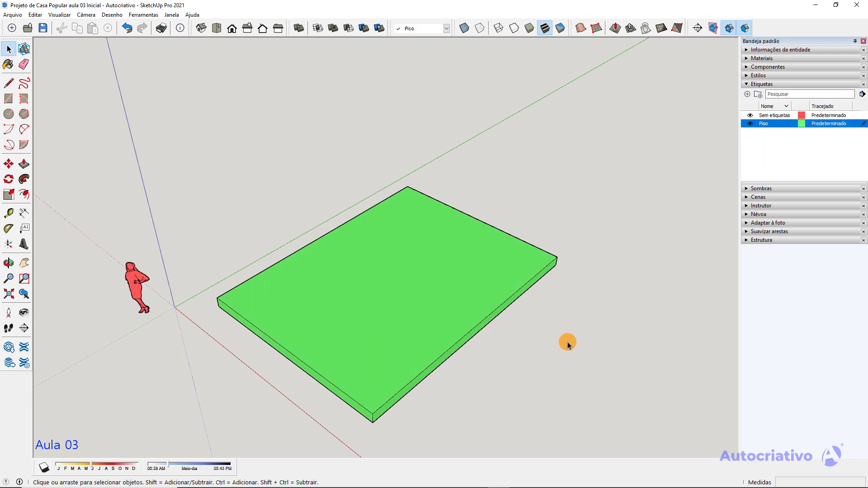
scroll(443, 324, up, 1)
scroll(350, 309, down, 1)
shift+middle_drag(181, 273, 228, 229)
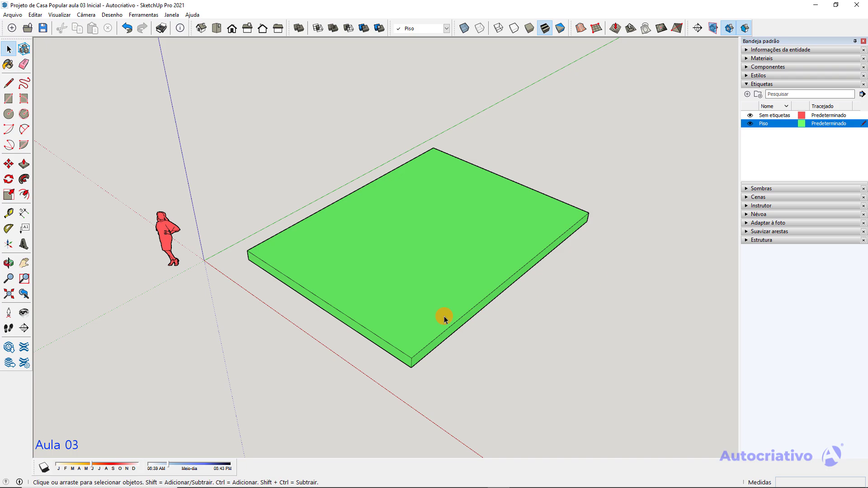
middle_drag(443, 316, 649, 157)
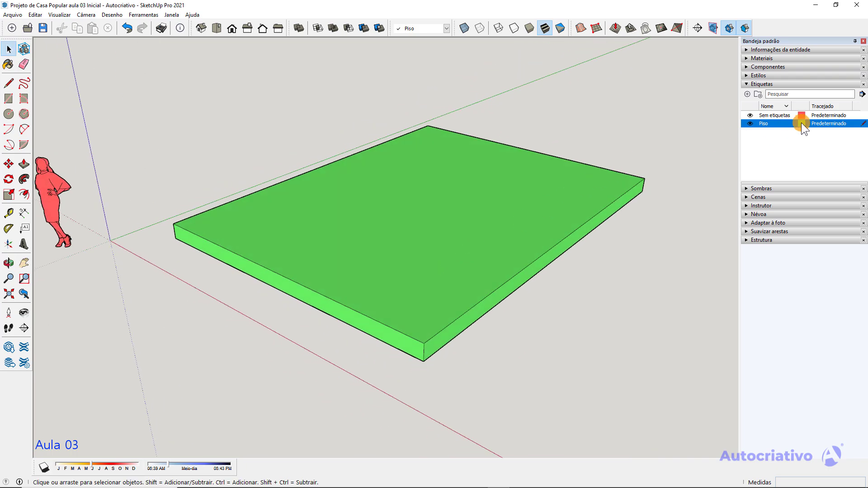
scroll(657, 184, down, 3)
shift+middle_drag(671, 170, 588, 171)
scroll(588, 171, up, 1)
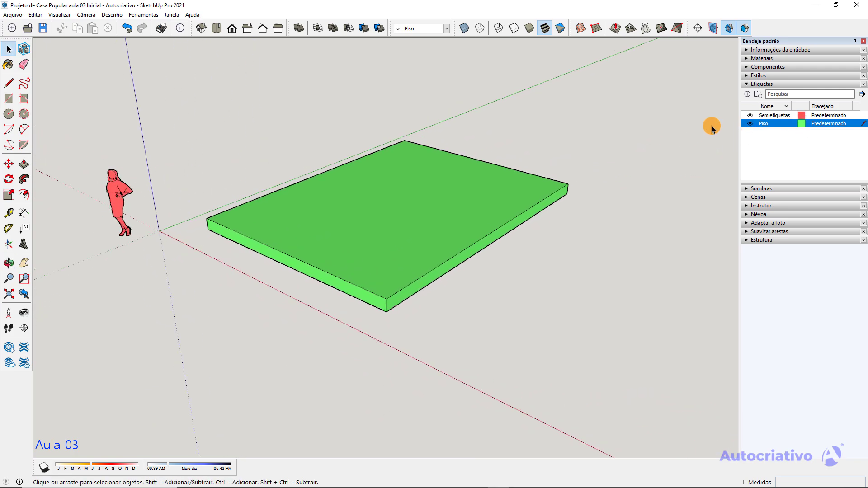
Add a tag named Paredes and give it a yellow color using the color wheel
click(747, 95)
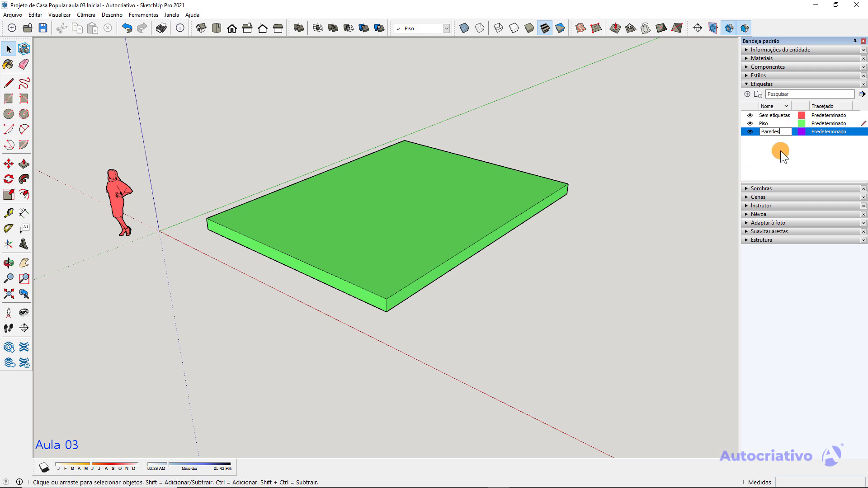
click(798, 131)
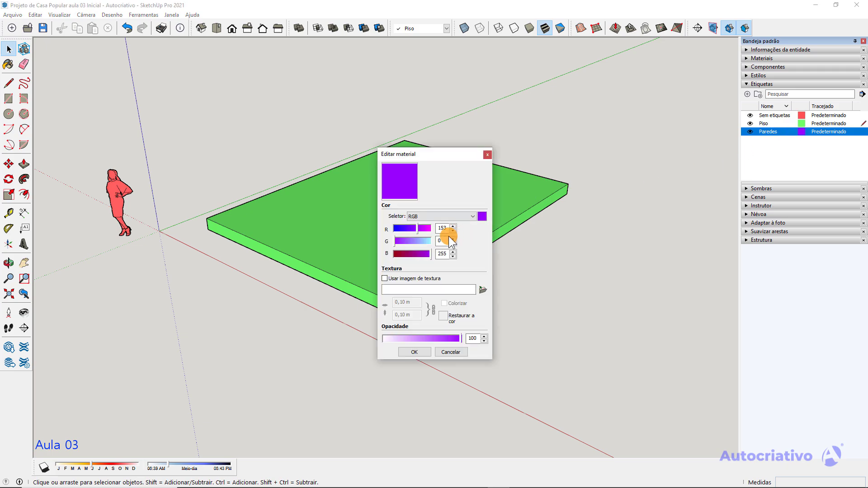
click(430, 217)
click(426, 226)
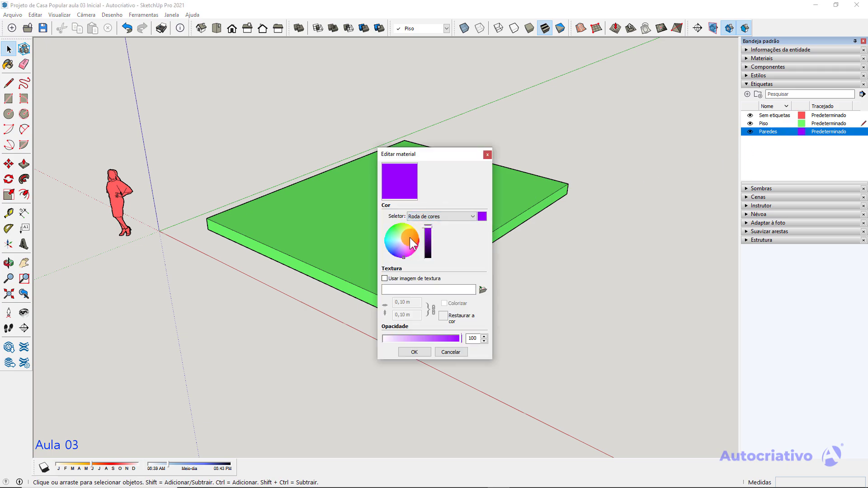
drag(410, 237, 410, 231)
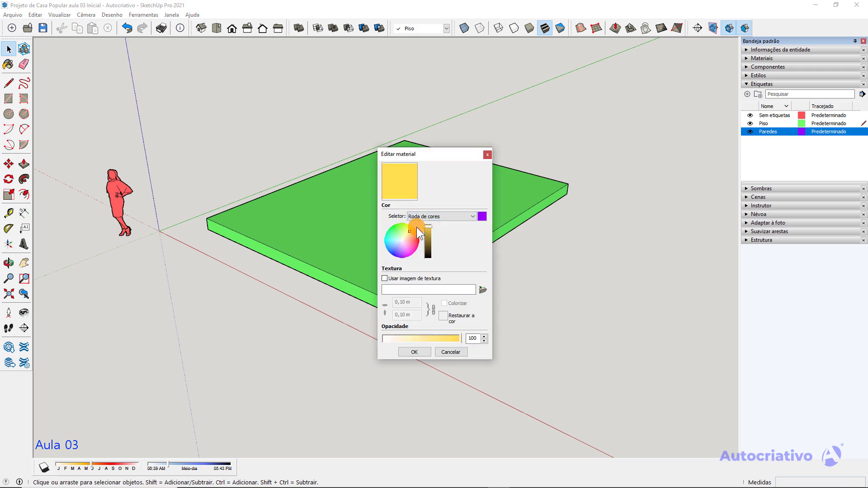
click(415, 352)
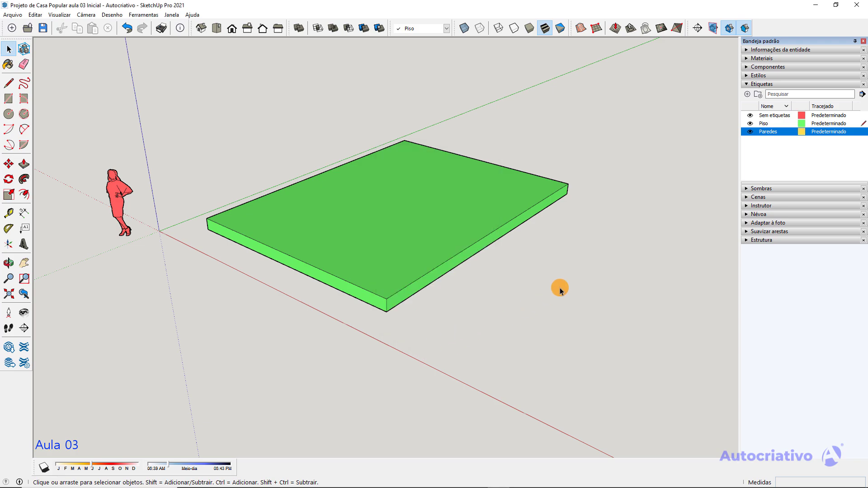
Make Paredes the active tag and draw a rectangle on the ground beside the green slab
click(862, 132)
mouse_move(576, 202)
middle_down()
mouse_move(566, 209)
mouse_move(570, 252)
mouse_move(564, 149)
mouse_move(437, 231)
middle_up()
key(r)
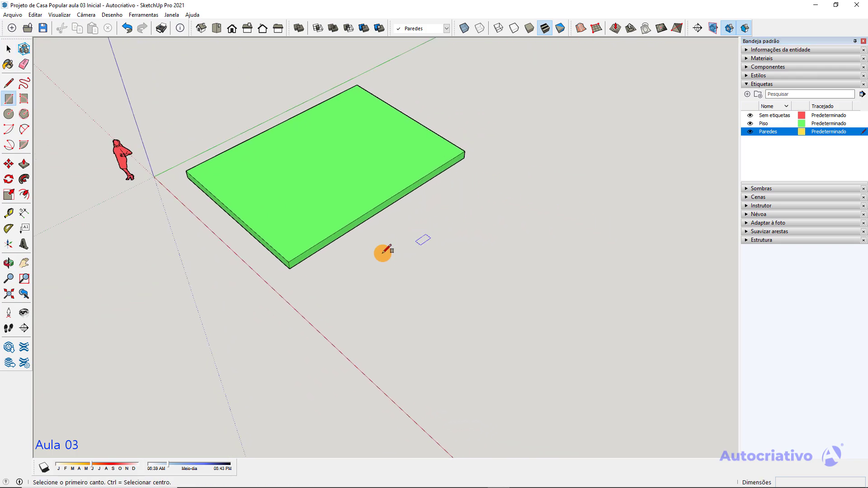
click(307, 283)
click(561, 267)
key(space)
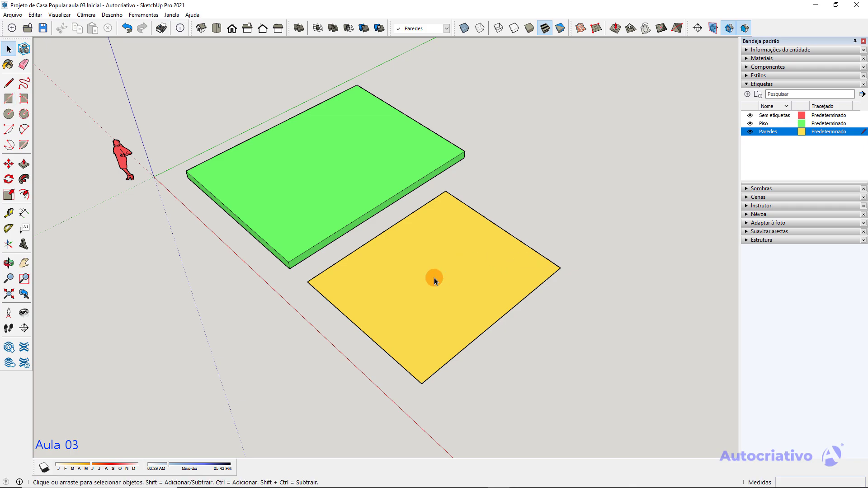
Push/Pull the yellow rectangle up to match the height of the green slab, 0.29 m
scroll(443, 271, up, 2)
key(p)
click(443, 271)
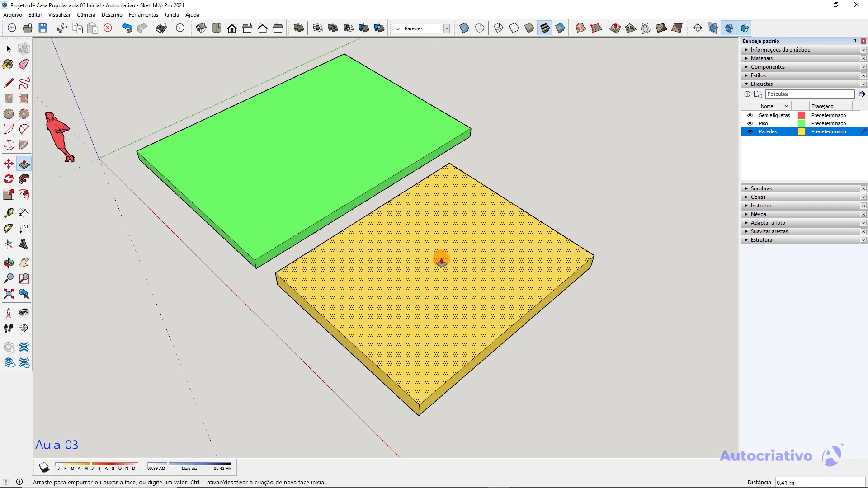
click(266, 250)
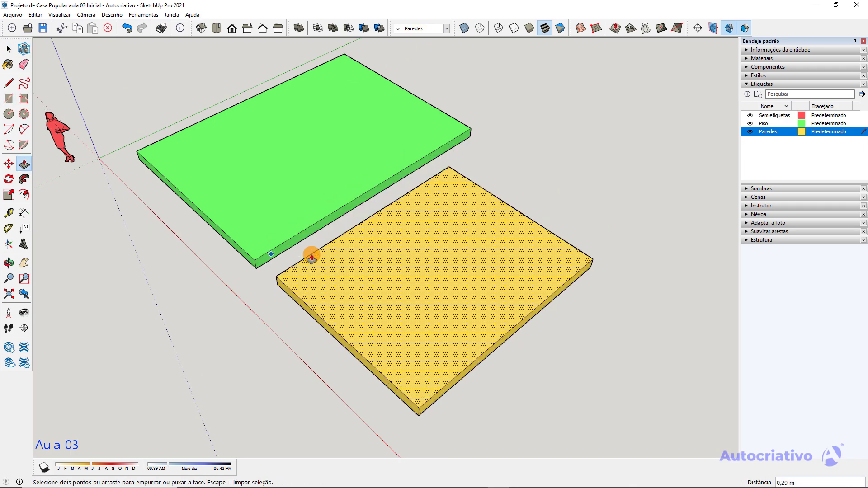
key(space)
middle_drag(312, 253, 499, 339)
scroll(463, 293, down, 1)
shift+middle_drag(463, 293, 589, 327)
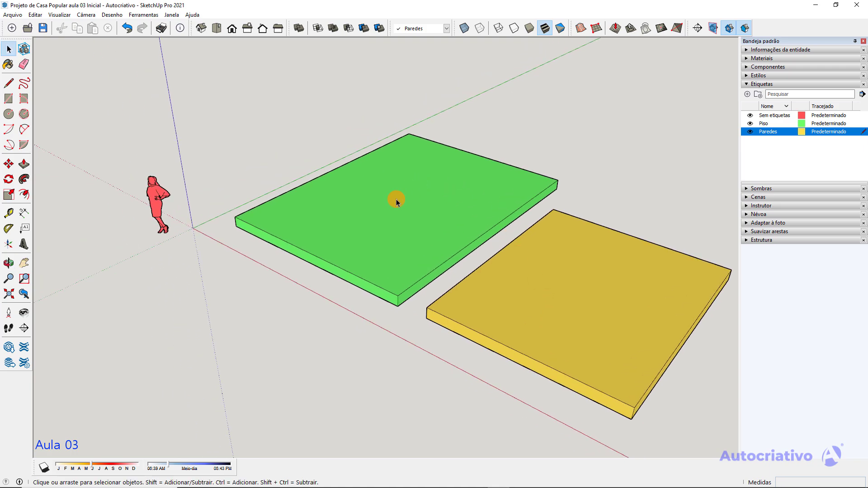
Select the whole green slab and reassign it to the Paredes tag
scroll(396, 200, up, 3)
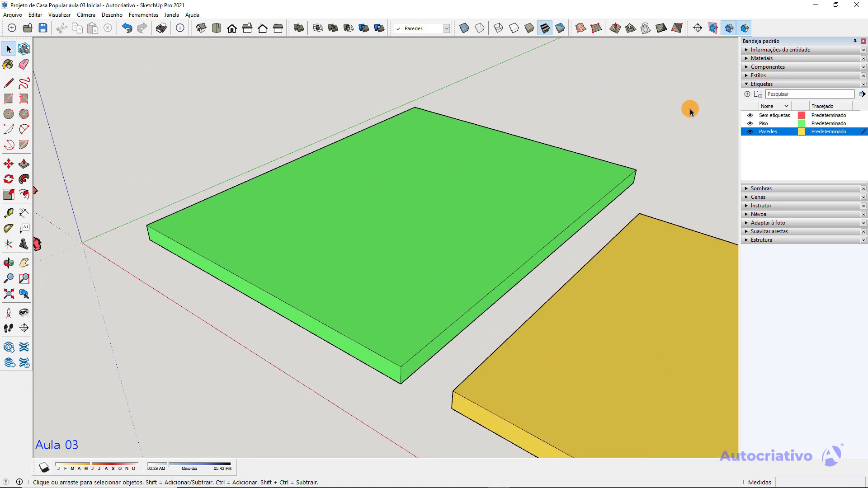
scroll(487, 195, down, 2)
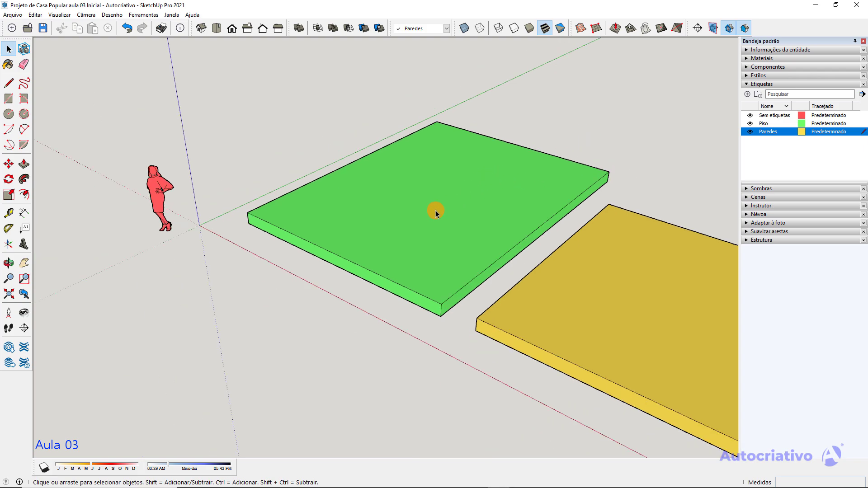
triple_click(435, 210)
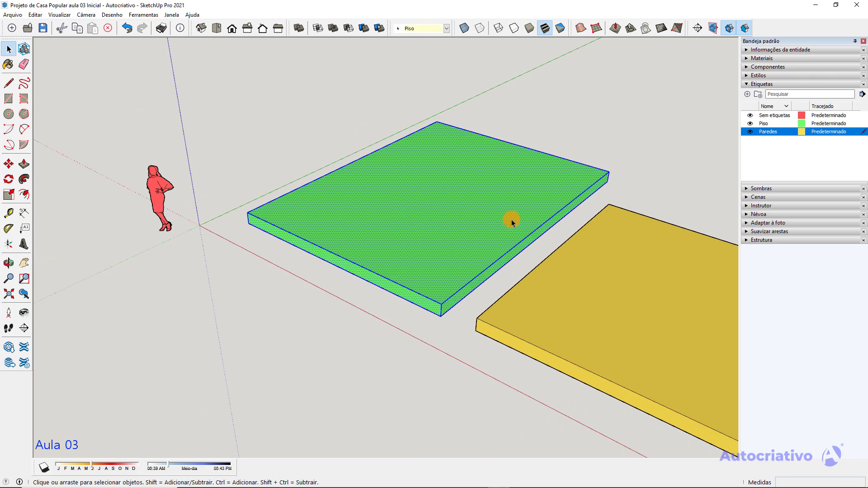
click(446, 29)
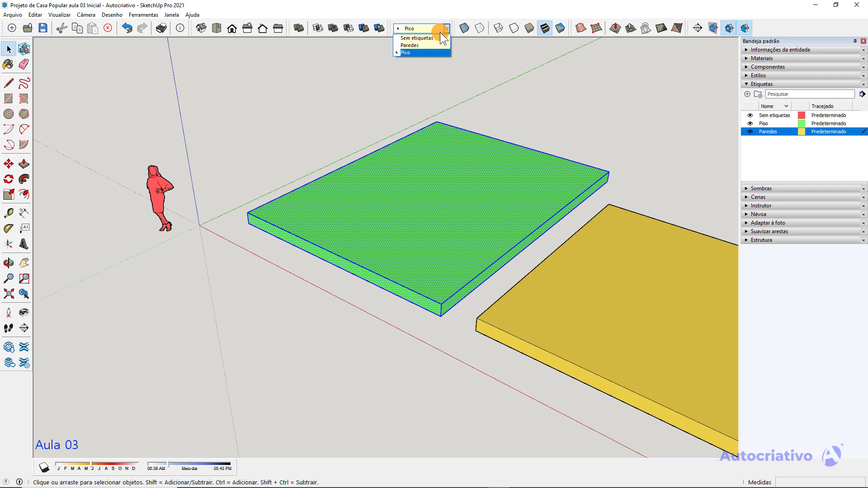
click(410, 45)
scroll(560, 135, down, 3)
click(560, 134)
shift+middle_drag(612, 156, 450, 135)
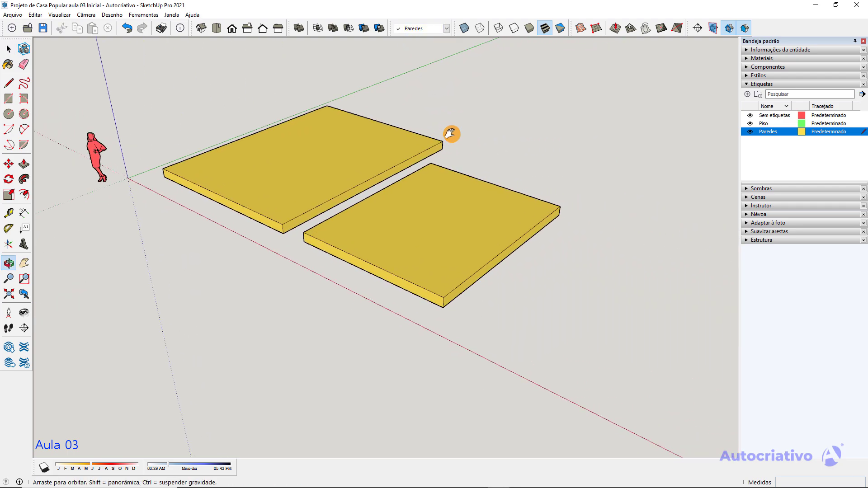
Select the top face of the slab nearest the origin to check its assigned tag, and clear the selection
scroll(457, 147, up, 5)
scroll(445, 152, down, 5)
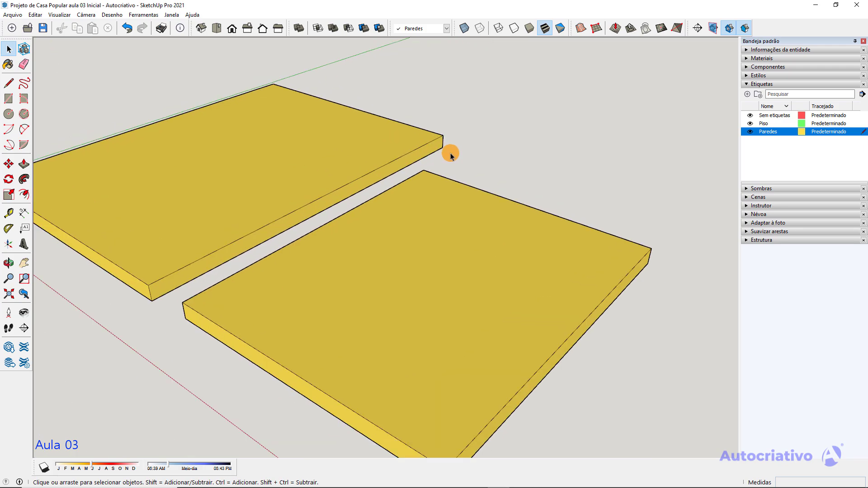
click(417, 147)
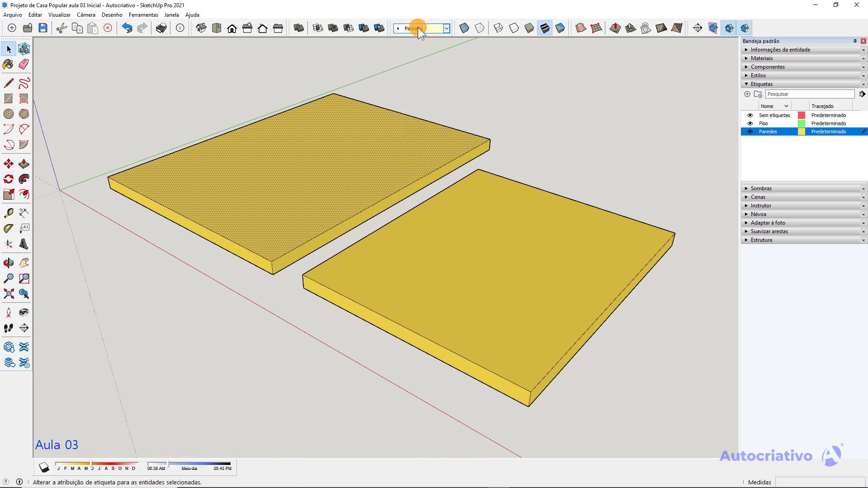
click(500, 103)
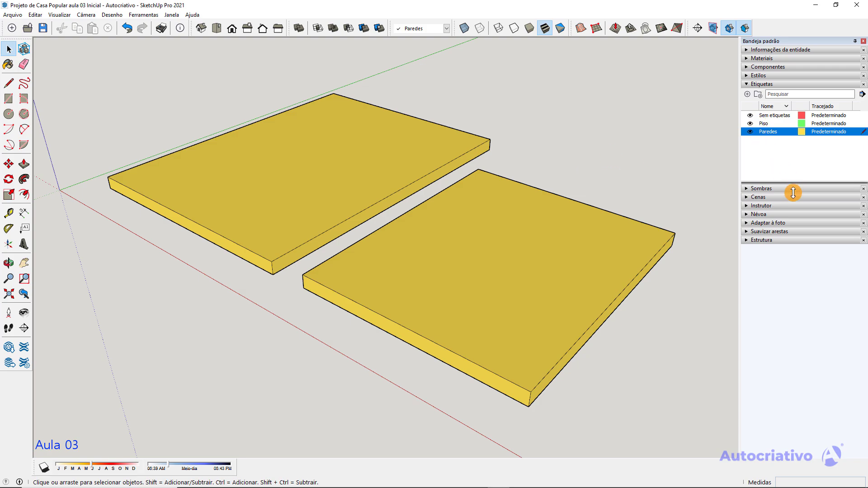
Enlarge the tag list and try switching between the Piso and Paredes tags with the first slab's top face selected
drag(795, 388, 798, 402)
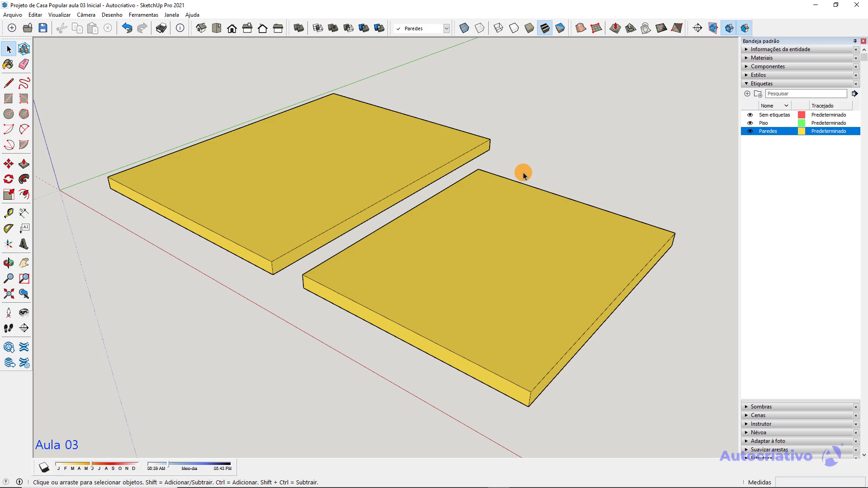
click(410, 145)
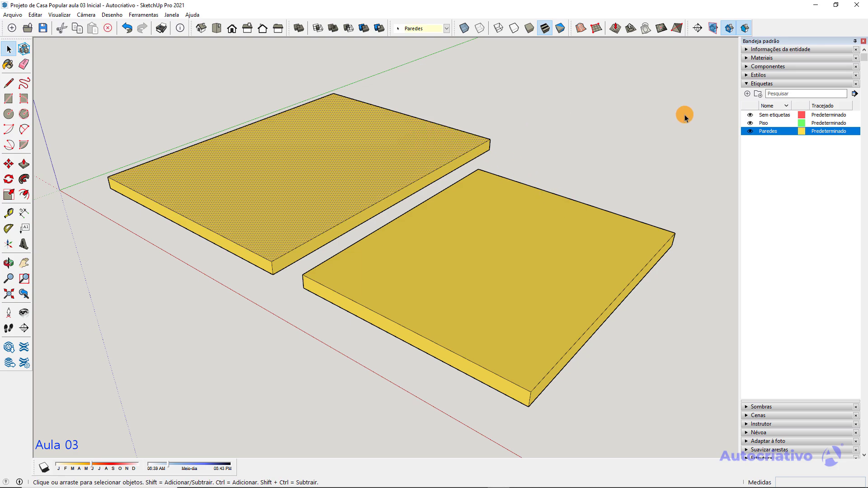
click(854, 123)
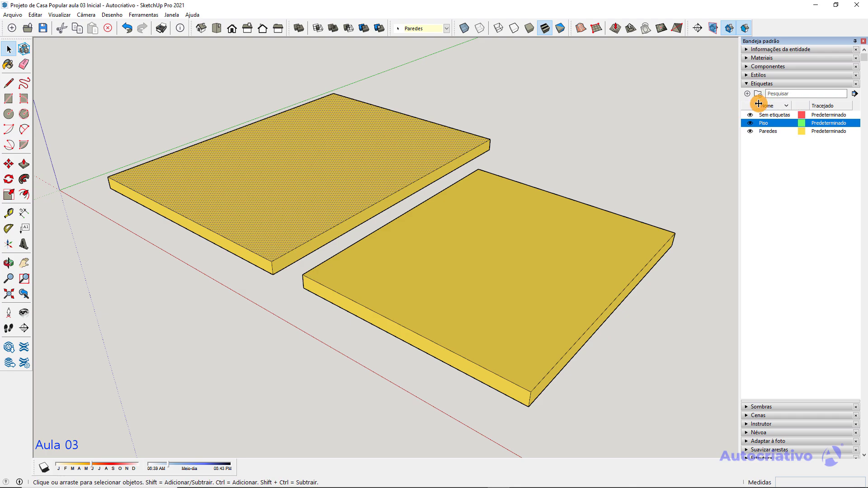
click(857, 132)
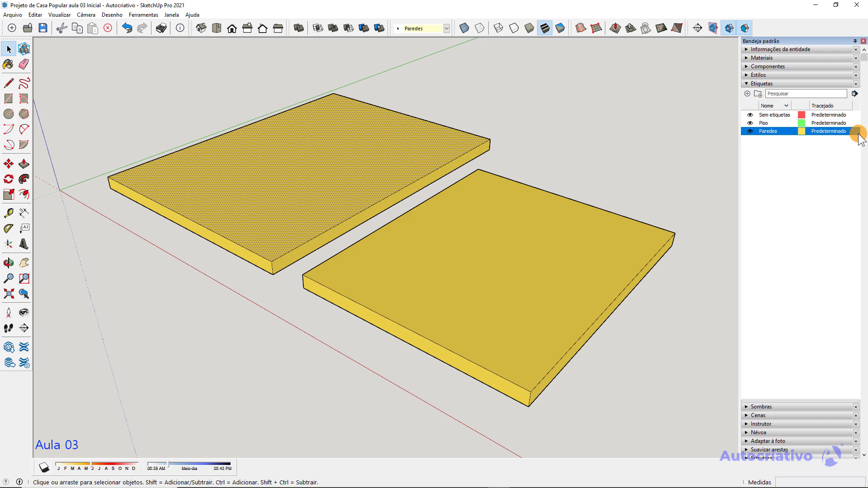
click(644, 137)
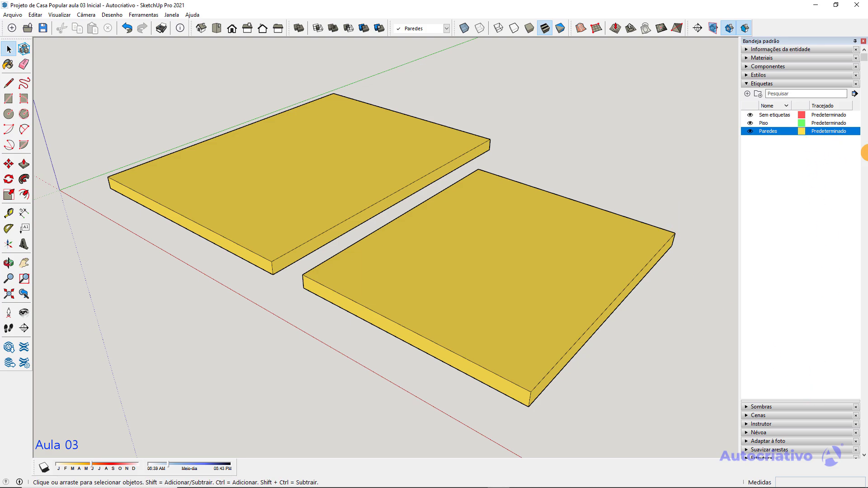
Resize the tray to expose the active-tag column, make Piso the active tag, and shorten the tag list
drag(740, 183, 720, 182)
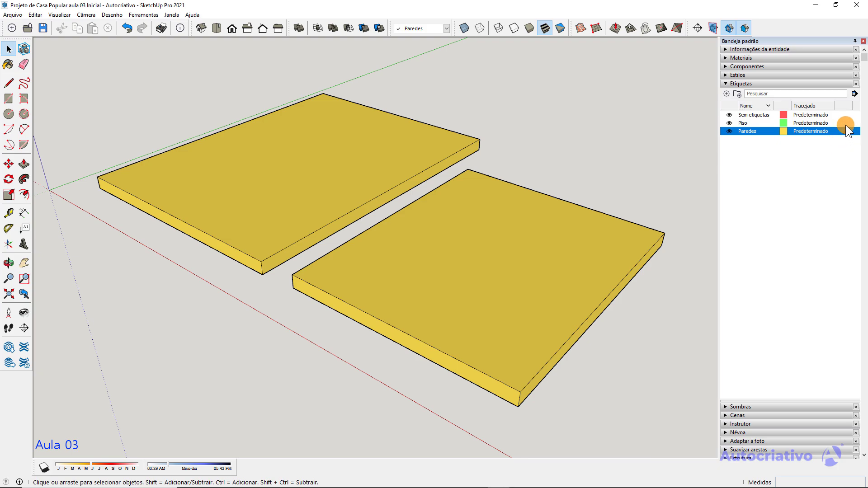
click(846, 124)
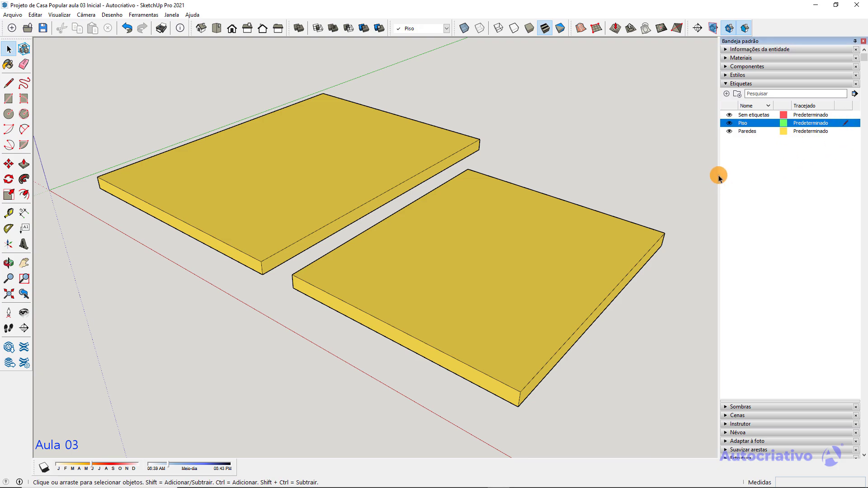
drag(719, 175, 733, 172)
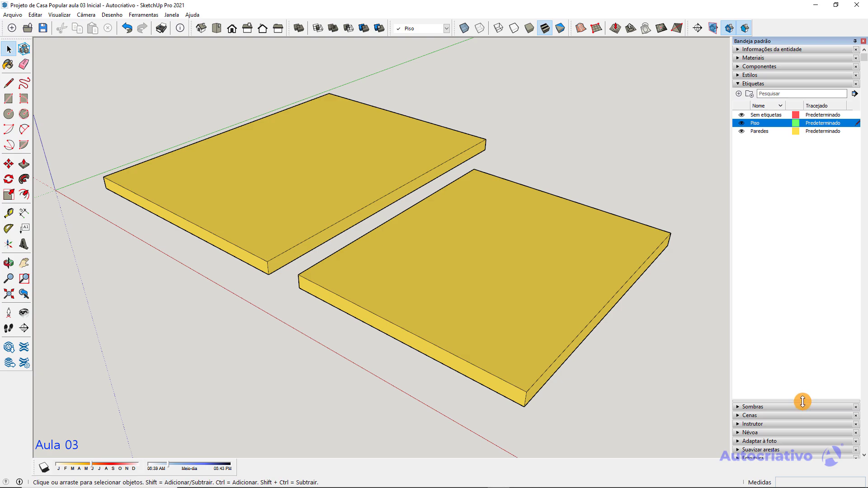
drag(805, 400, 784, 202)
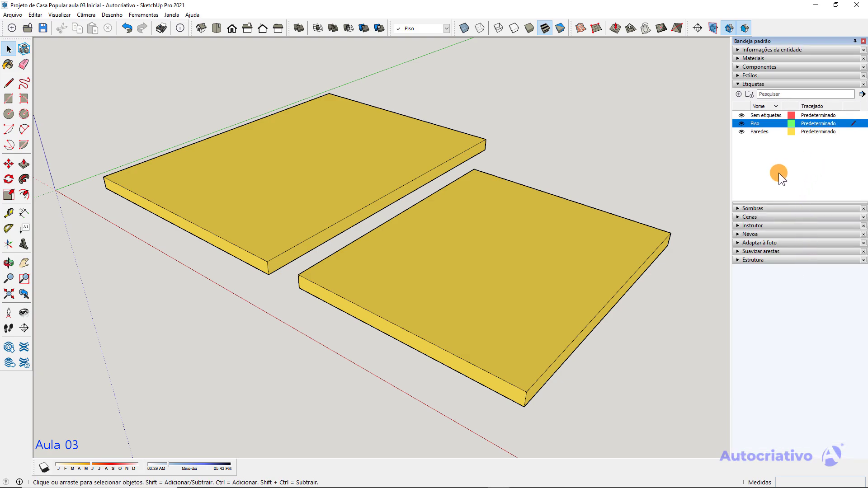
Switch the active tag to Paredes and back to Piso
click(849, 131)
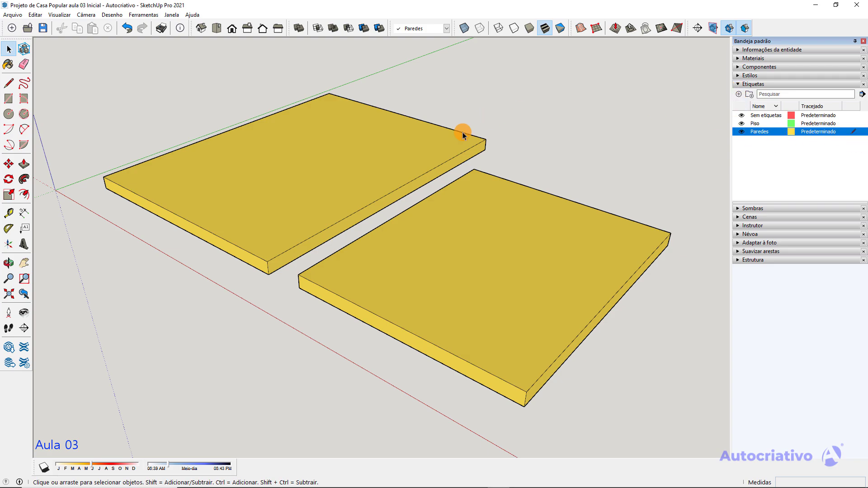
scroll(529, 134, down, 4)
middle_drag(524, 135, 489, 180)
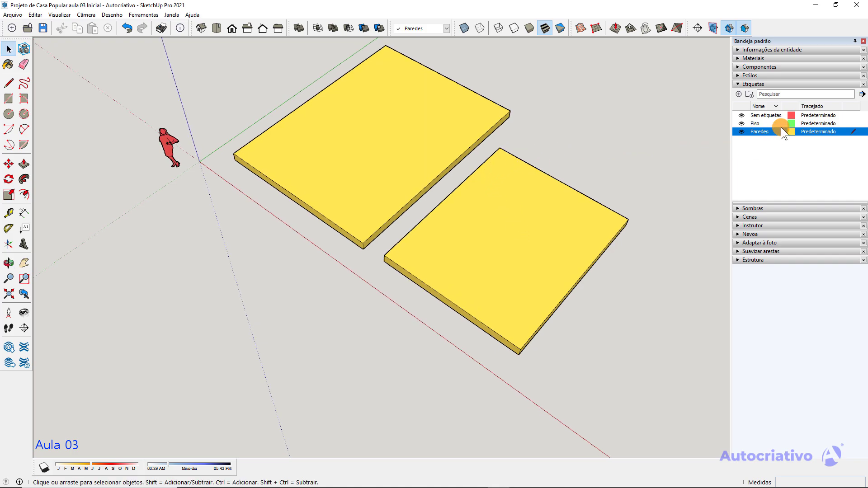
click(854, 123)
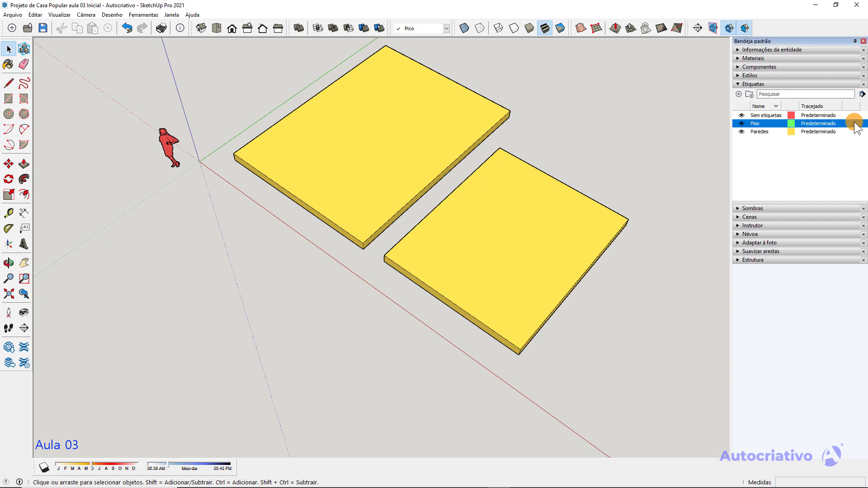
Draw a rectangle on the ground beyond the second slab, with Piso as the active tag
scroll(601, 174, up, 5)
drag(604, 174, 517, 120)
key(space)
scroll(468, 227, up, 2)
scroll(468, 226, down, 3)
scroll(468, 226, down, 3)
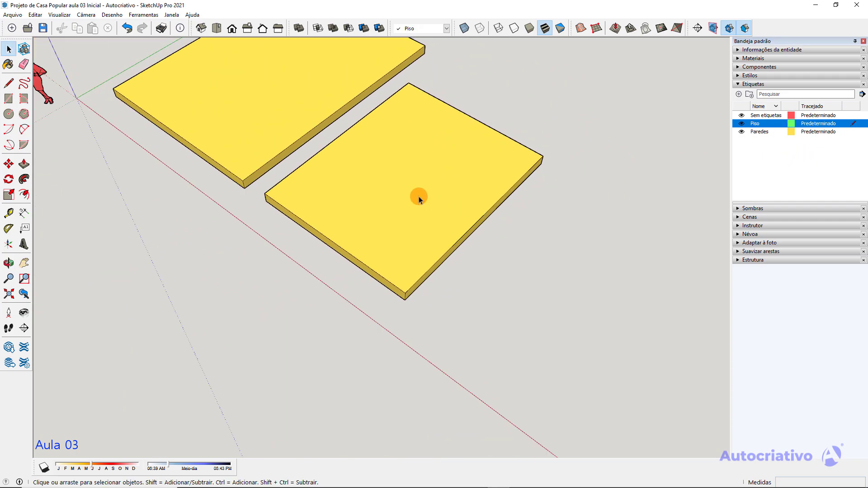
middle_drag(419, 196, 434, 206)
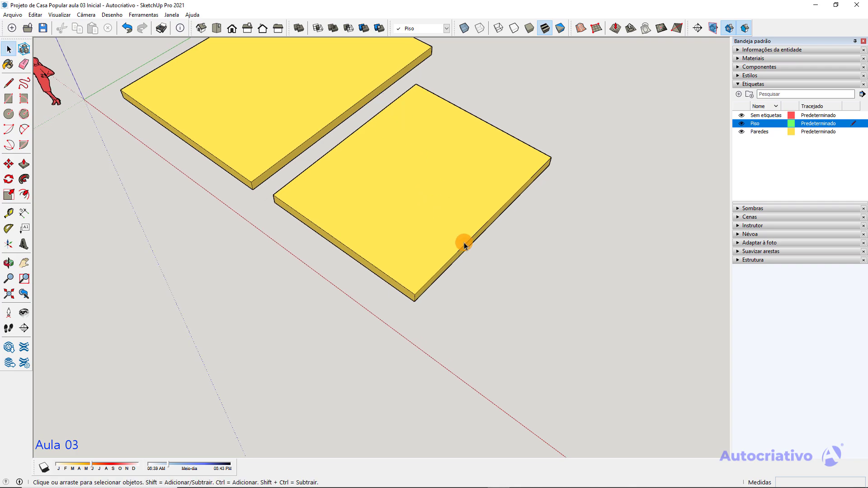
key(r)
click(452, 316)
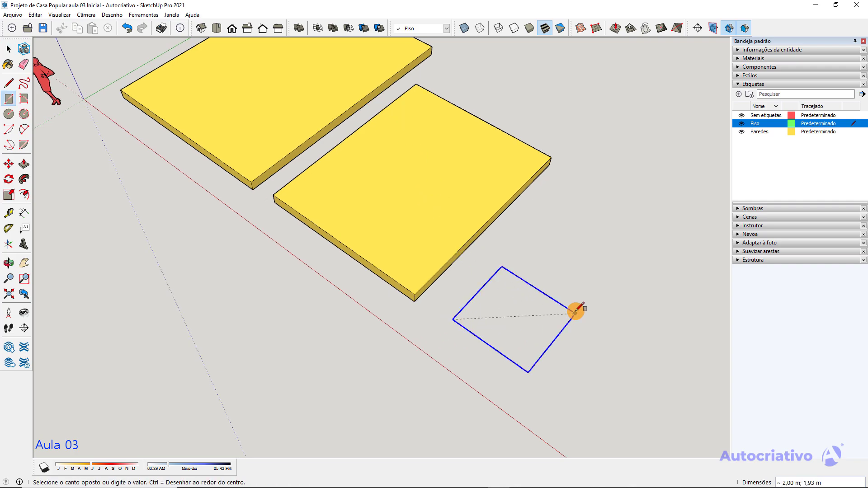
middle_drag(575, 310, 506, 236)
click(610, 207)
key(space)
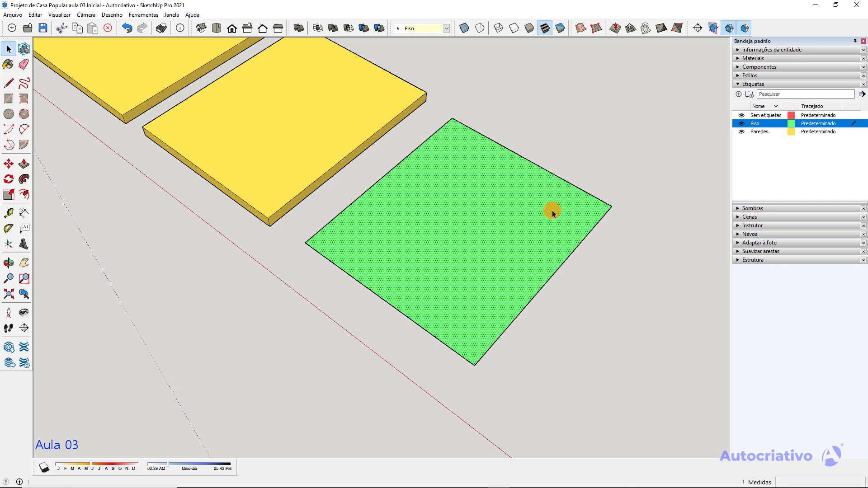
Extrude the new rectangle upward 0.36 m with Push/Pull to form a third slab, and clear the selection
key(p)
double_click(552, 210)
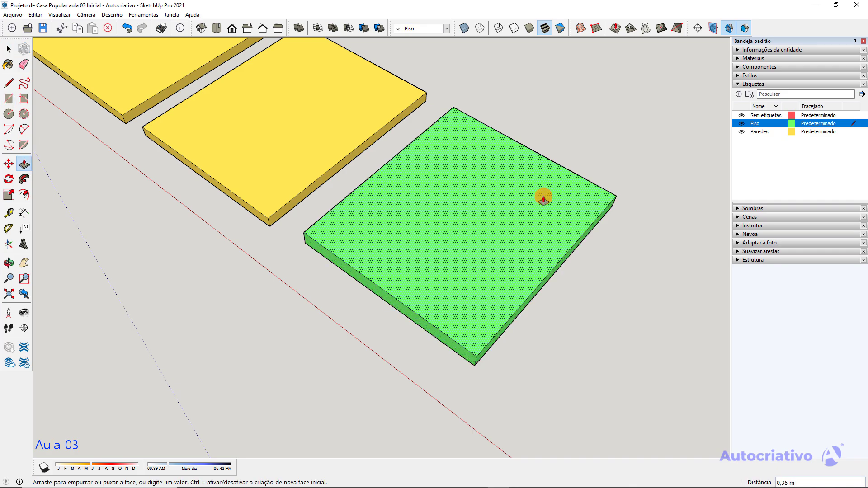
key(space)
click(589, 318)
middle_drag(590, 318, 583, 234)
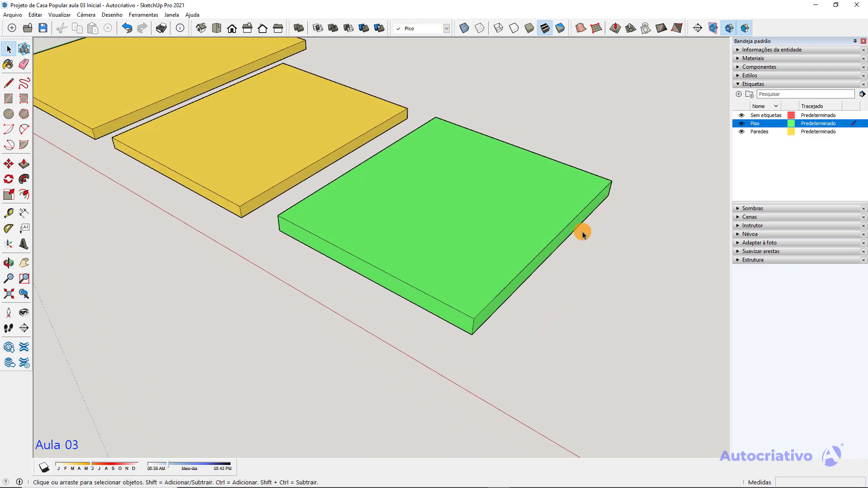
scroll(583, 233, up, 3)
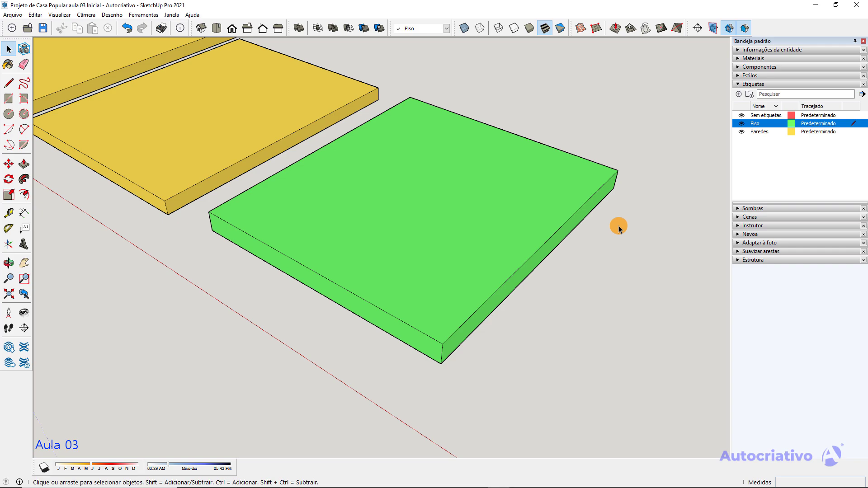
Draw a line across the third slab's top face, parallel to its outer edge, to mark off a narrow wall strip
key(l)
click(600, 163)
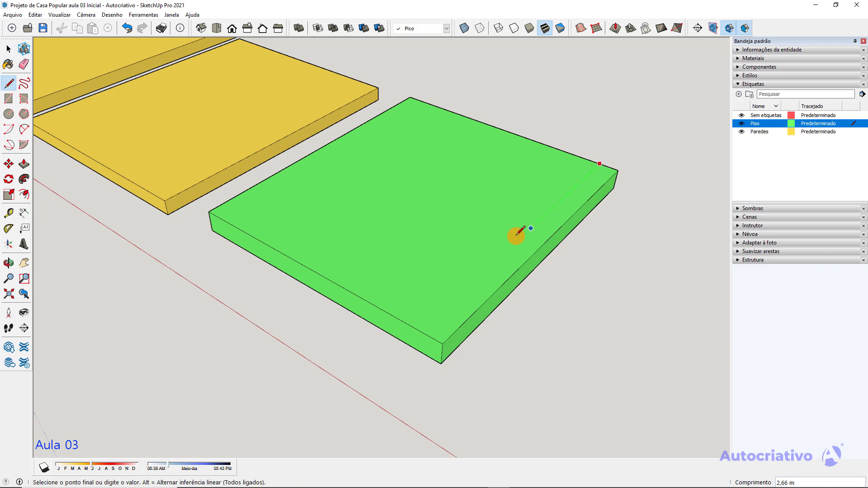
click(420, 331)
key(space)
Extrude the narrow strip on the third slab upward with Push/Pull to form a wall
click(461, 316)
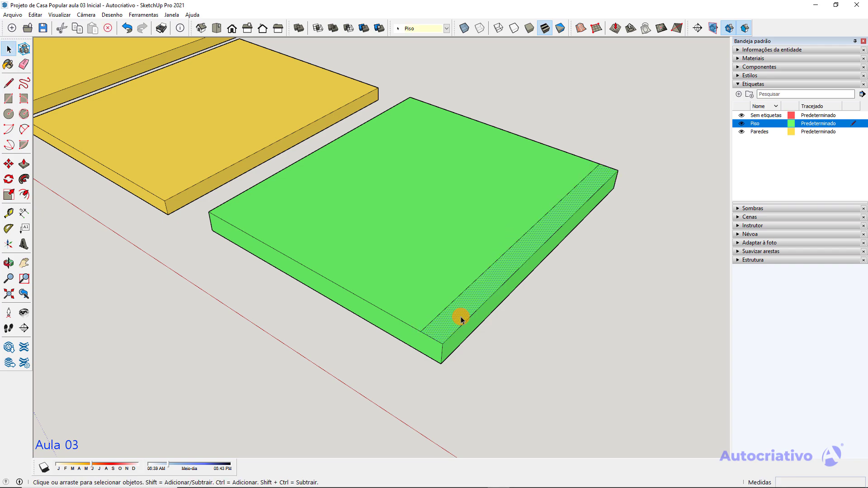
key(p)
click(460, 317)
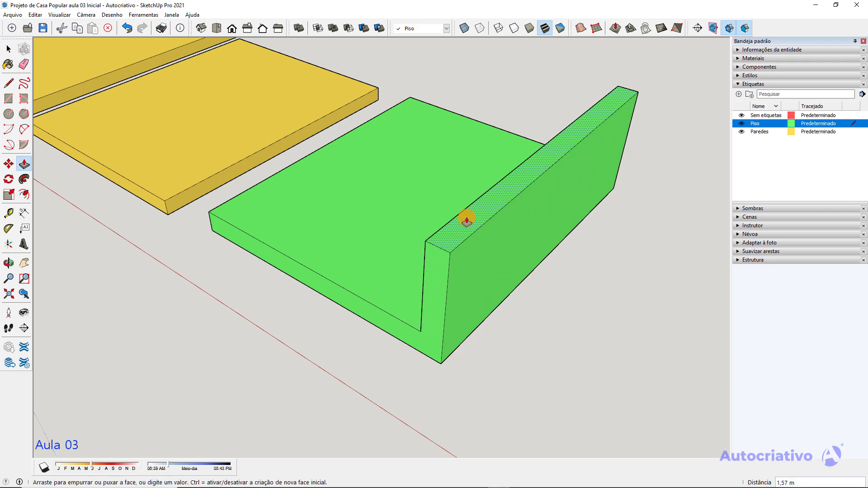
click(473, 162)
key(space)
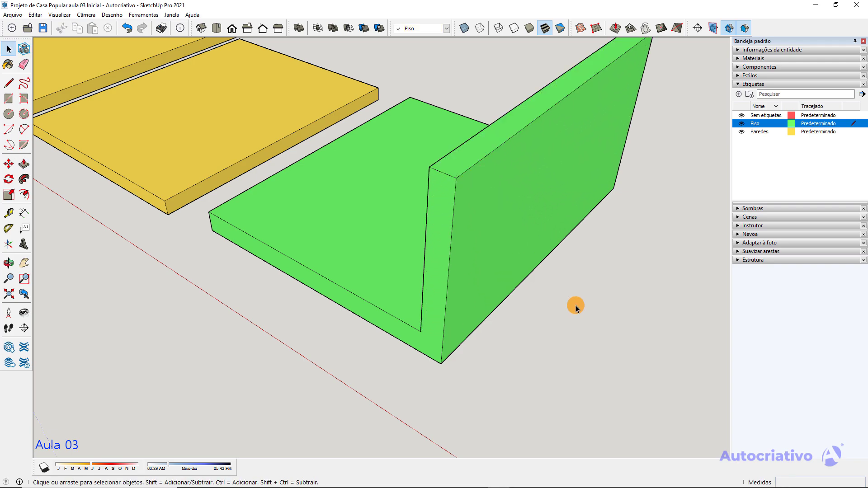
Assign the wall's large outer face to the Paredes tag and clear the selection
middle_drag(574, 305, 548, 257)
click(508, 207)
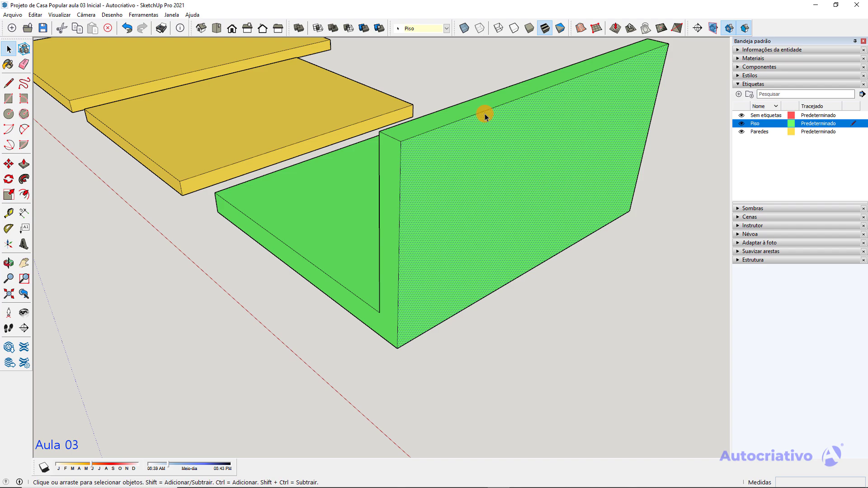
click(446, 28)
click(419, 44)
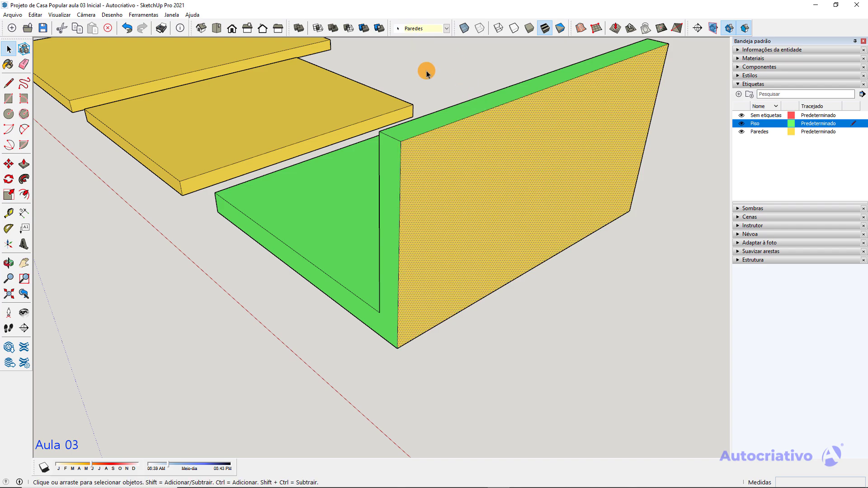
click(533, 297)
Assign the wall's inner face and its top face to the Paredes tag
mouse_move(533, 297)
middle_down()
mouse_move(461, 219)
mouse_move(503, 172)
mouse_move(503, 219)
middle_up()
click(498, 229)
click(446, 32)
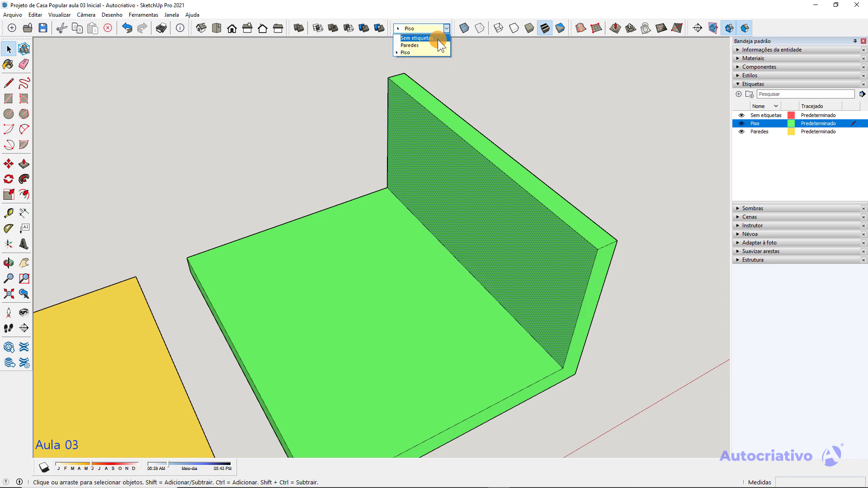
click(419, 47)
click(490, 147)
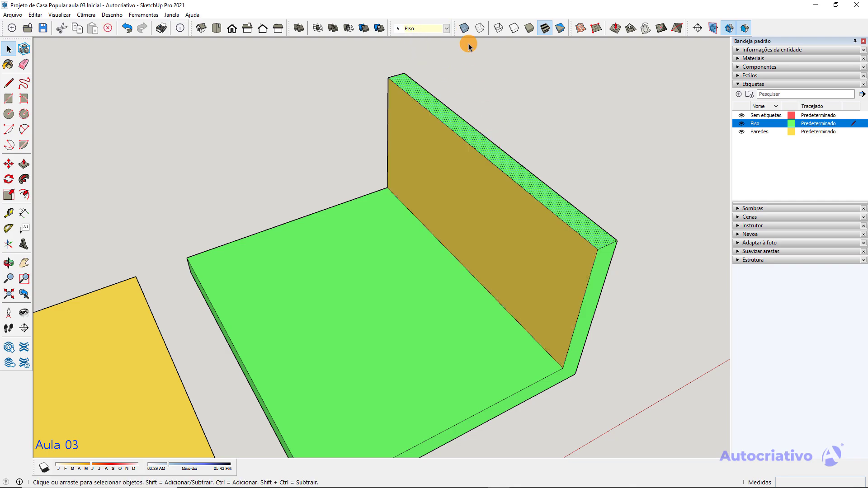
click(446, 29)
click(421, 45)
click(561, 152)
scroll(562, 160, down, 3)
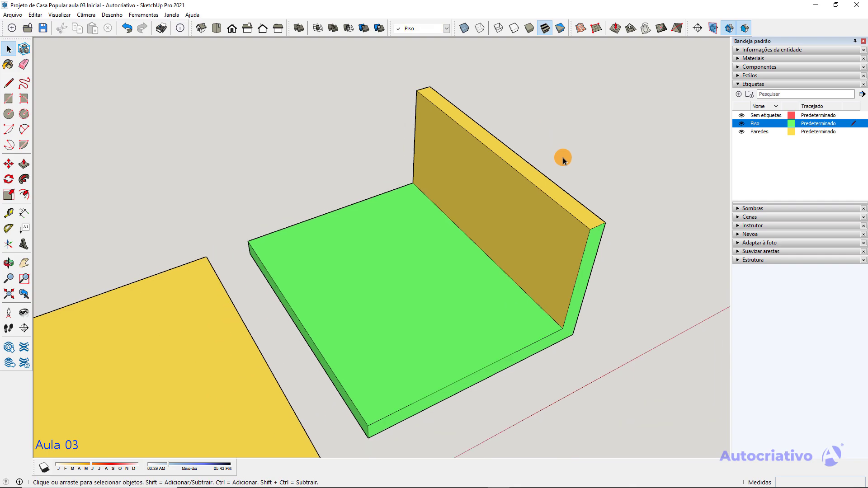
Split the L-shaped end face at floor level with a line and assign its upper wall part to Paredes
middle_drag(627, 306, 519, 244)
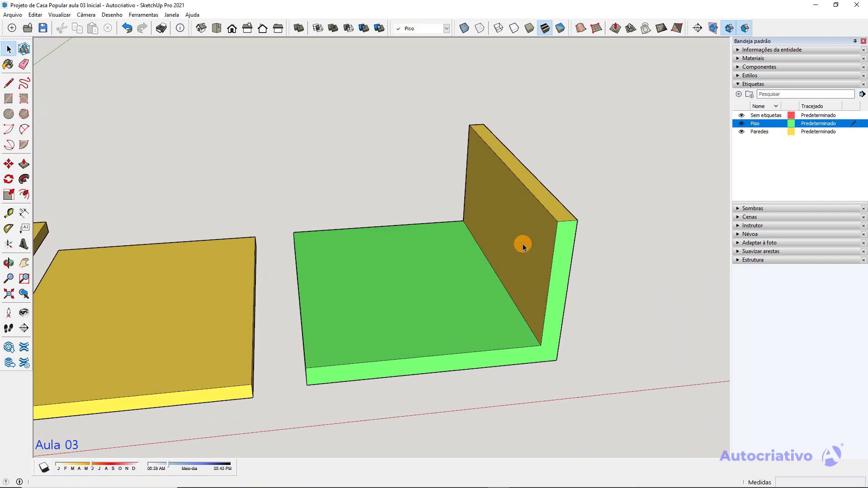
scroll(548, 344, up, 3)
scroll(549, 347, up, 2)
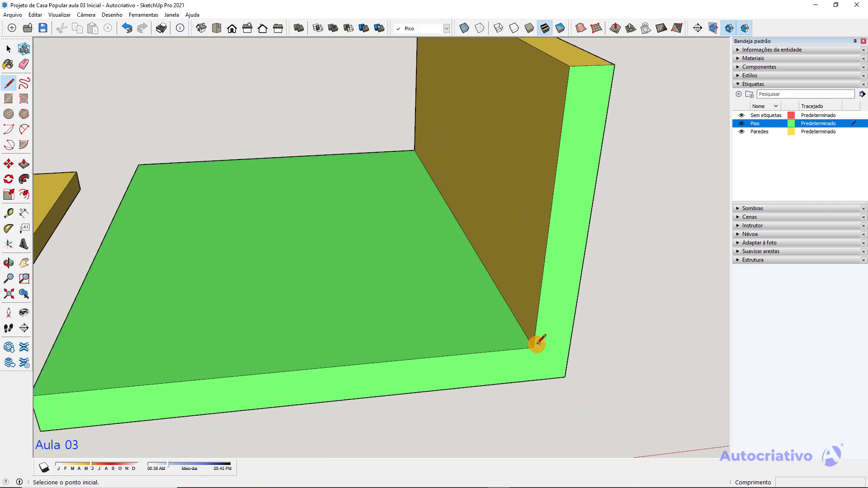
key(l)
key(space)
click(552, 206)
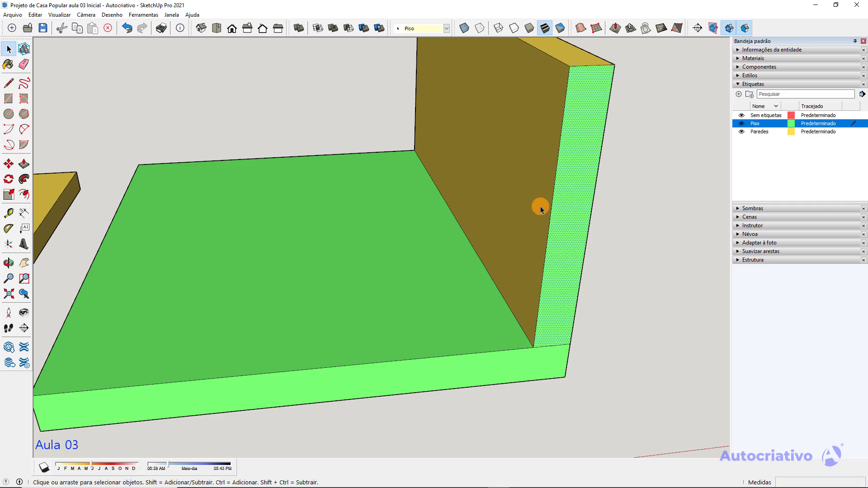
click(445, 28)
click(413, 44)
scroll(487, 205, down, 4)
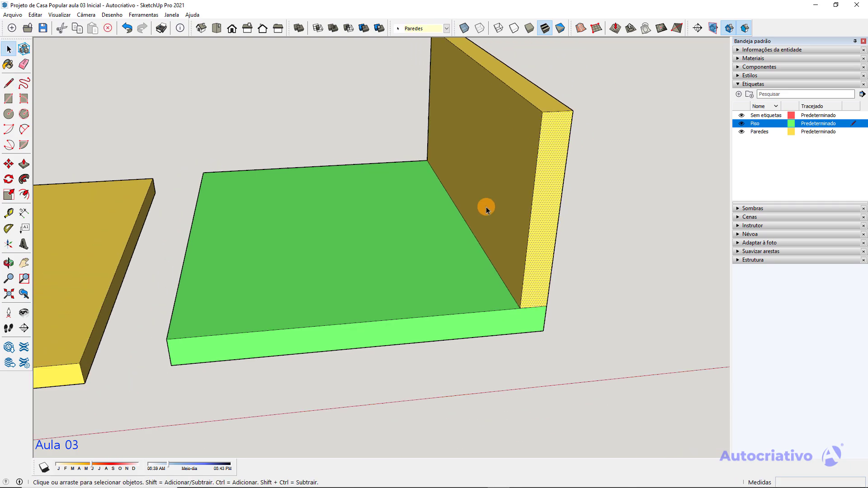
Divide the opposite L-shaped end face at floor level with a line and assign the wall part to Paredes
middle_drag(487, 205, 206, 188)
scroll(315, 268, up, 2)
scroll(316, 268, up, 2)
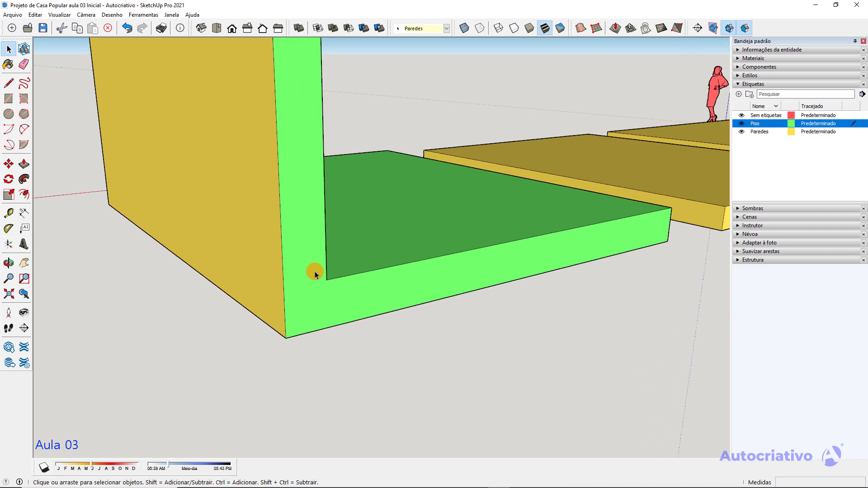
key(l)
click(327, 280)
click(290, 288)
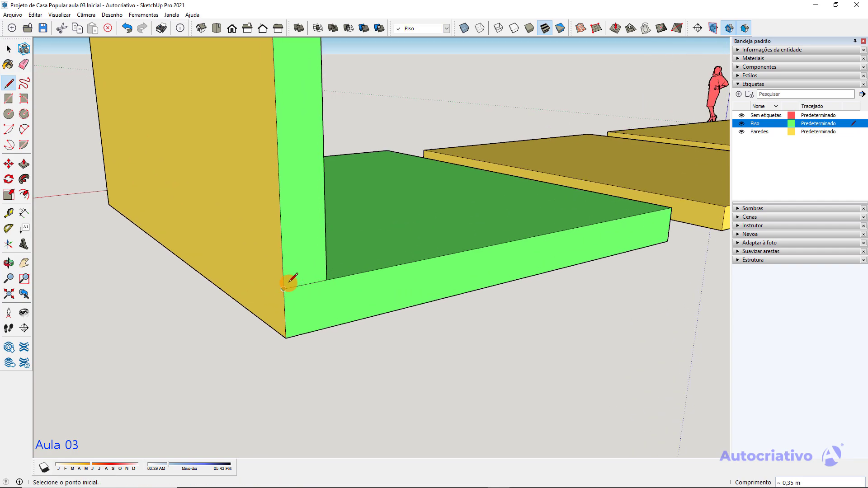
key(space)
click(310, 225)
click(446, 28)
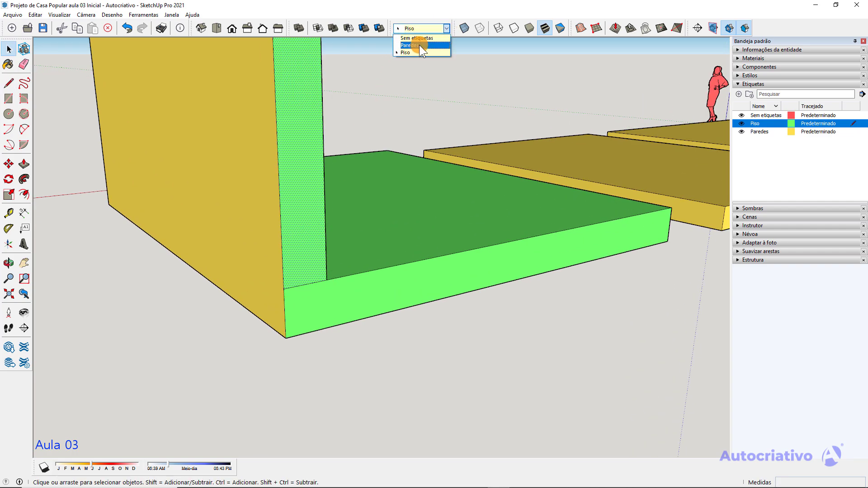
click(418, 45)
Make Sem etiquetas the active tag
scroll(364, 182, down, 3)
middle_drag(365, 182, 444, 255)
scroll(453, 253, up, 4)
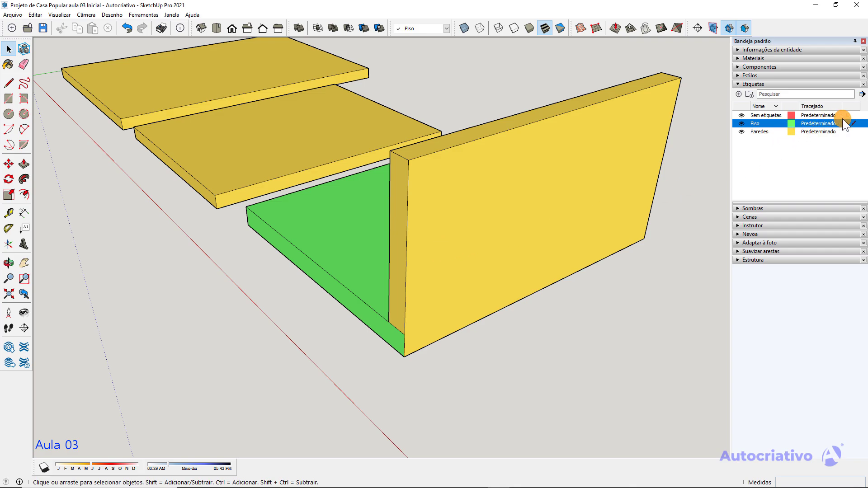
click(855, 116)
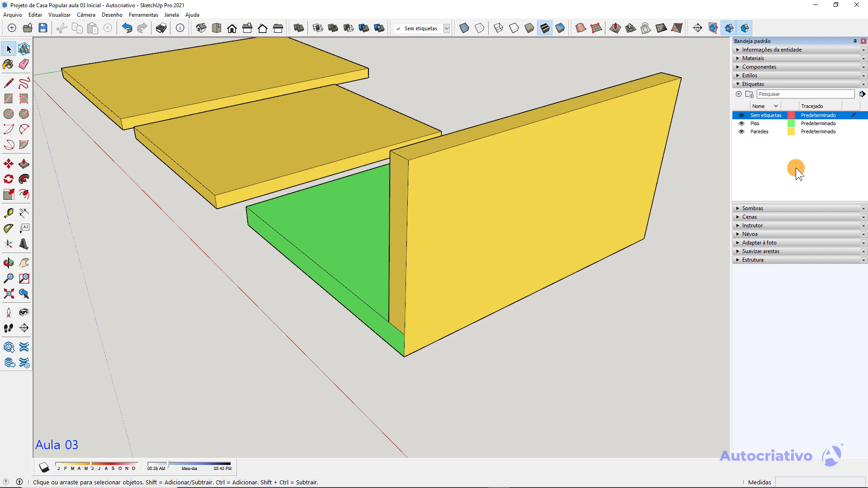
Hide the Paredes tag and examine the wall's edges and the slab from several angles
click(741, 132)
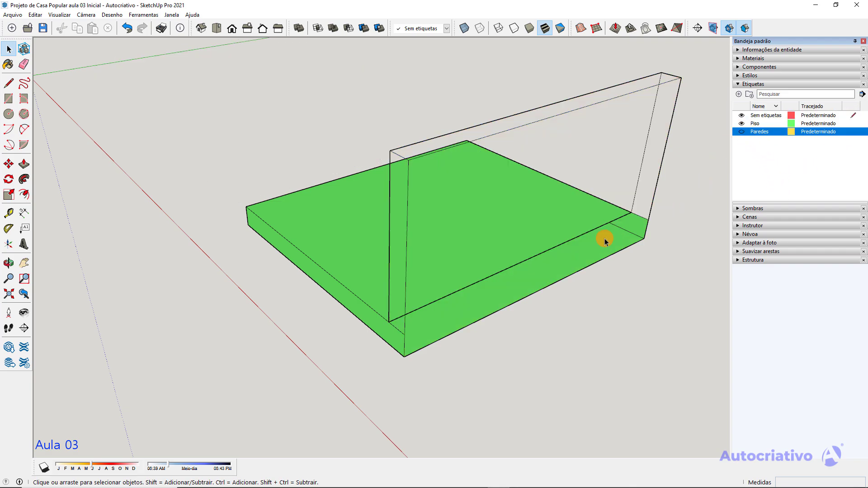
middle_drag(532, 267, 573, 293)
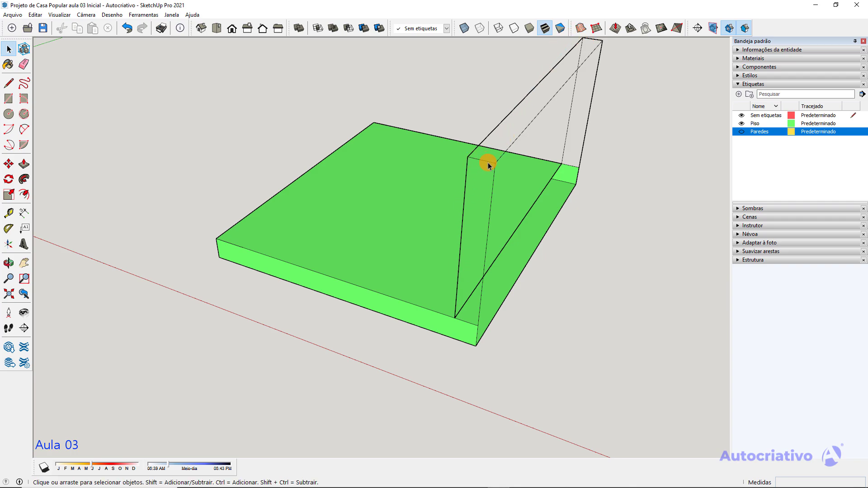
scroll(560, 184, up, 6)
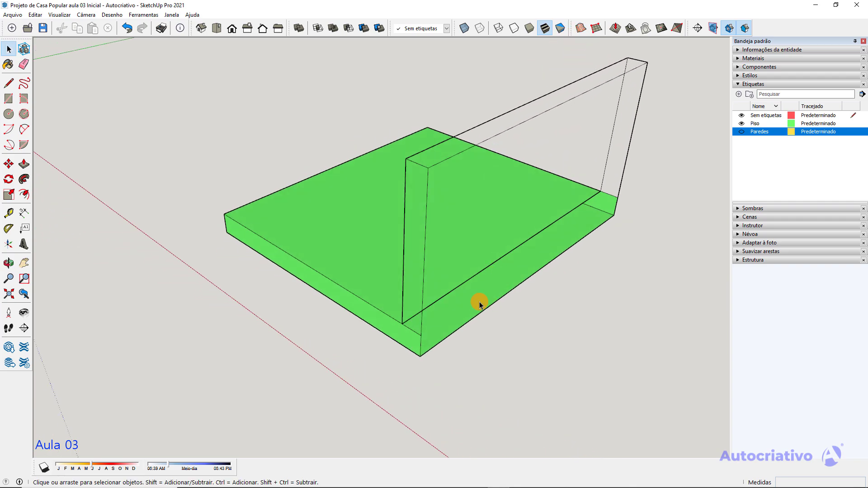
scroll(528, 266, down, 4)
middle_drag(527, 266, 619, 263)
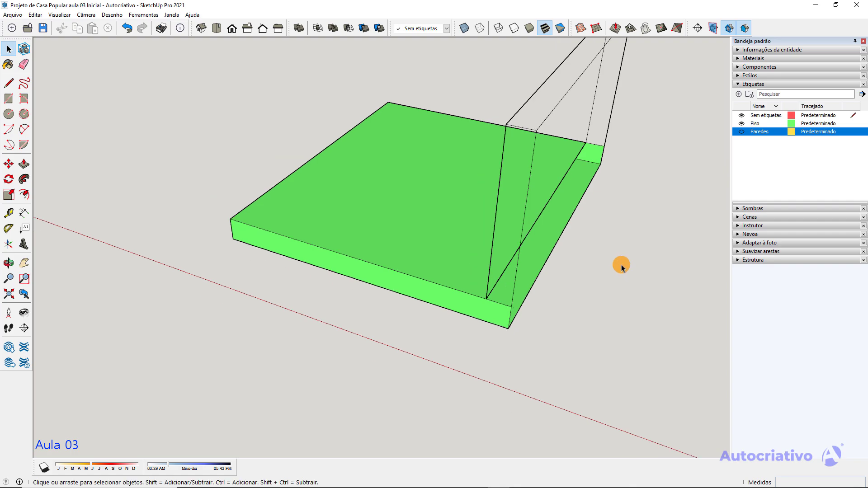
scroll(618, 258, down, 2)
Undo the hiding of Paredes, the wall's tag assignments, and the wall itself, back to the plain third slab
key(ctrl+z)
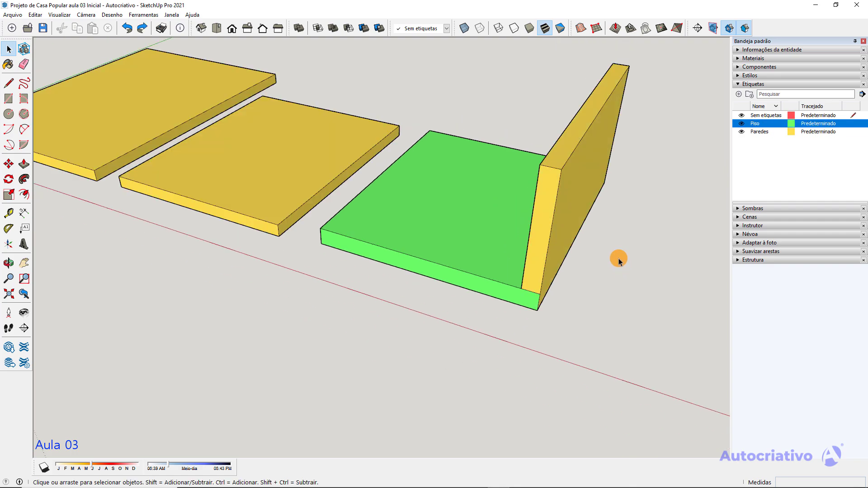
key(ctrl+z)
key(ctrl+z)
key(ctrl+z)
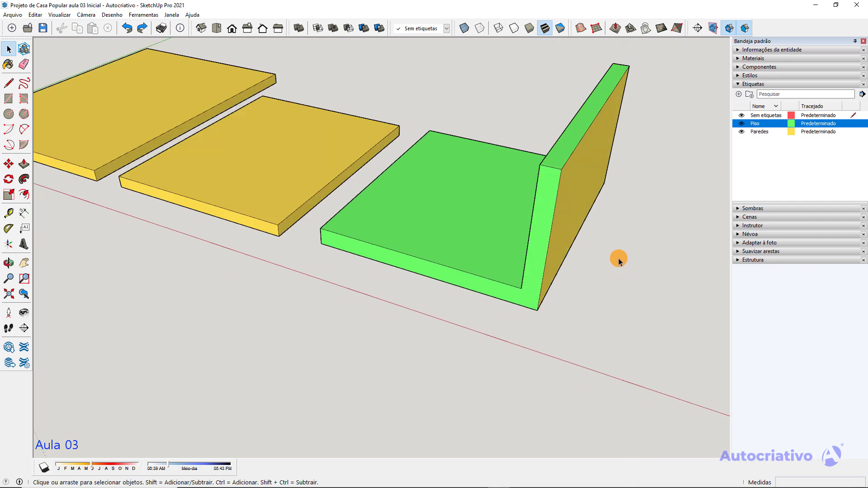
key(ctrl+z)
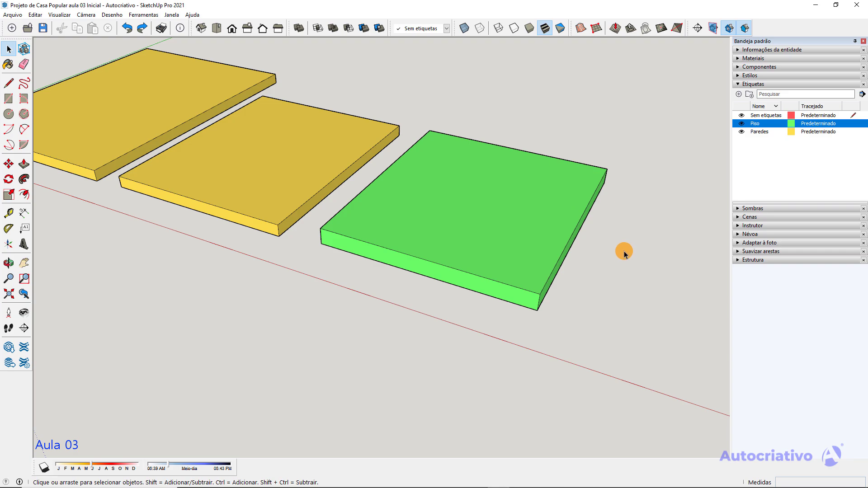
Select all connected geometry of the third slab and make it a group
middle_drag(624, 251, 509, 229)
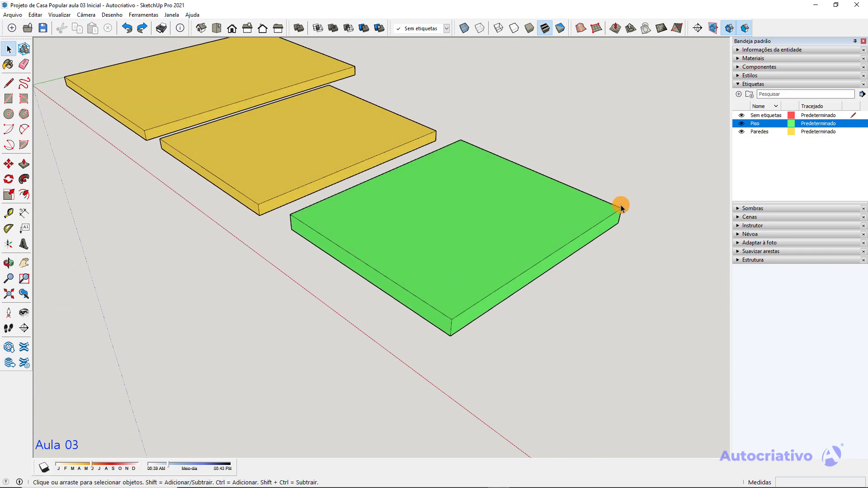
middle_drag(491, 229, 421, 213)
triple_click(420, 215)
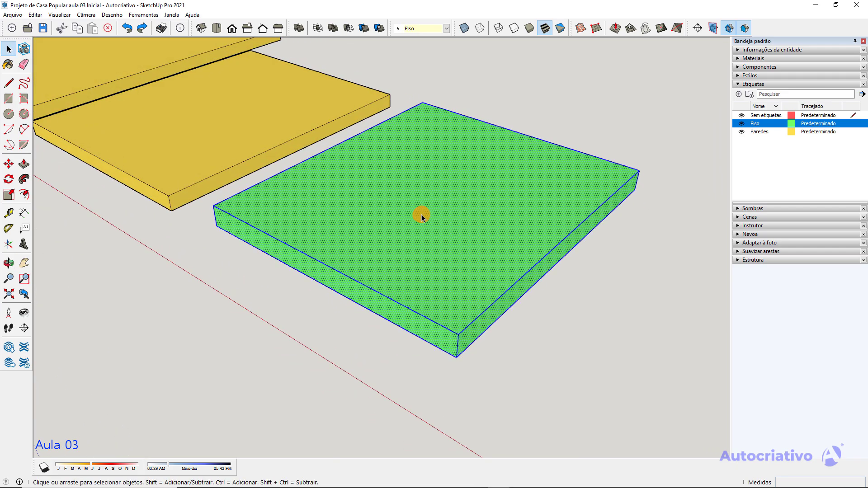
right_click(421, 214)
click(465, 293)
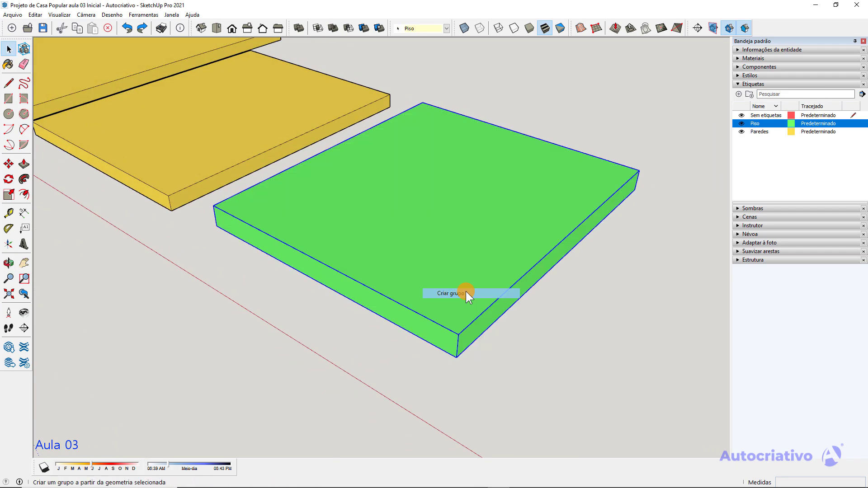
Make Paredes the active tag and draw a rectangle about 5.44 by 0.44 m along the grouped slab's outer edge
click(854, 132)
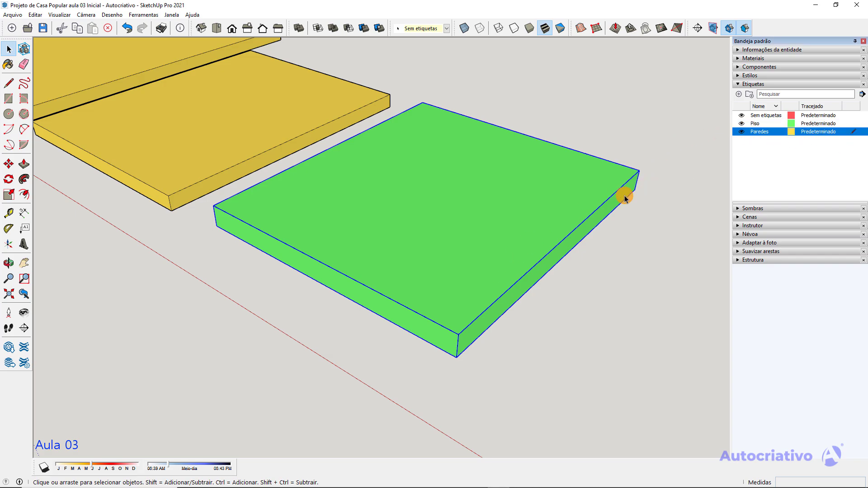
key(r)
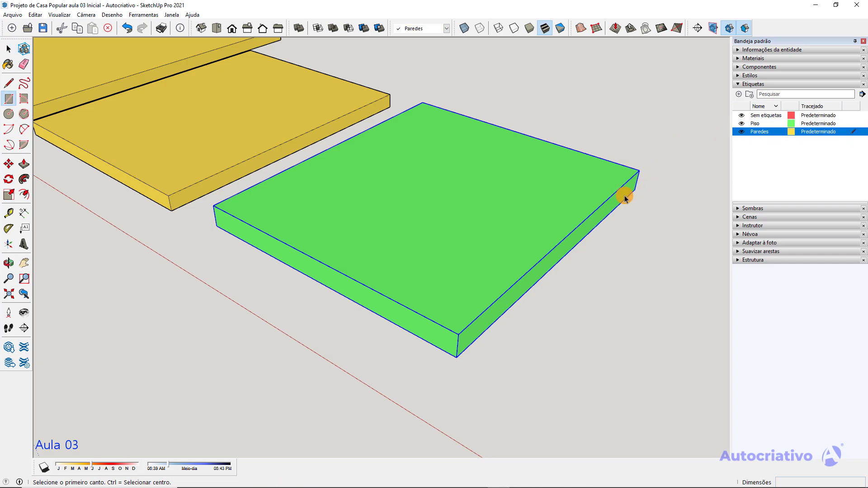
click(617, 162)
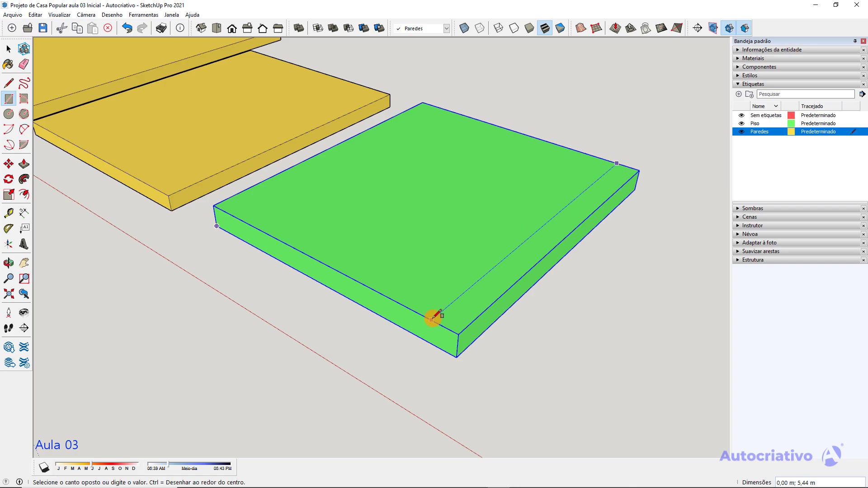
key(space)
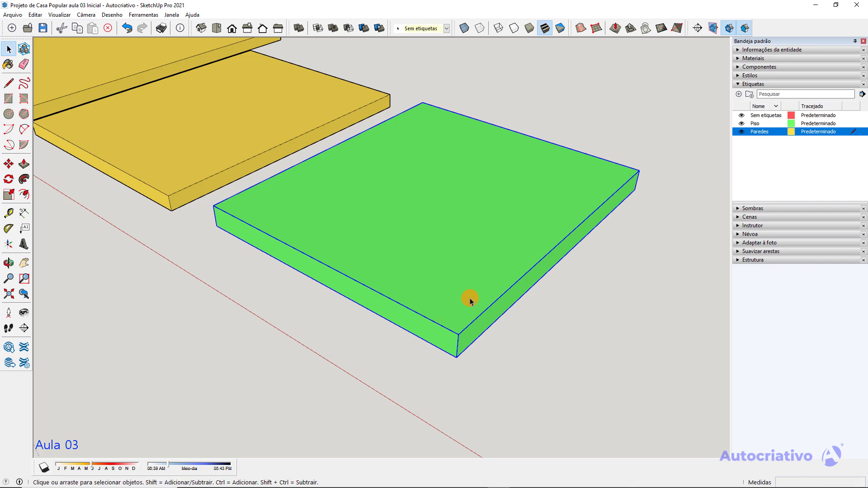
key(r)
click(458, 334)
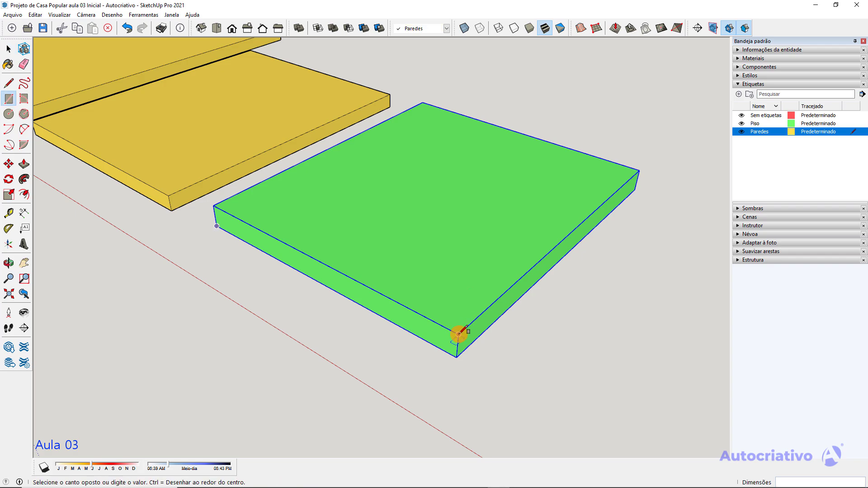
click(615, 162)
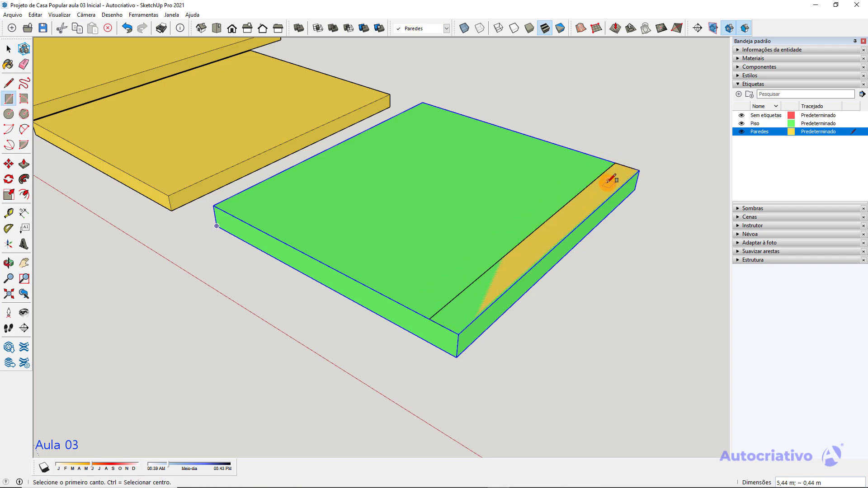
Pull the rectangular strip upward with Push/Pull to form a wall on the grouped slab
key(space)
key(p)
click(593, 195)
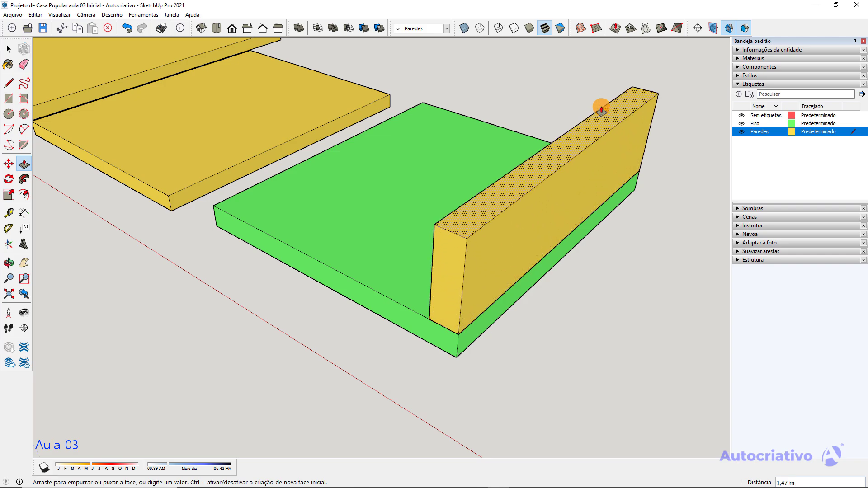
click(606, 62)
key(space)
scroll(552, 301, down, 4)
middle_drag(549, 317, 463, 360)
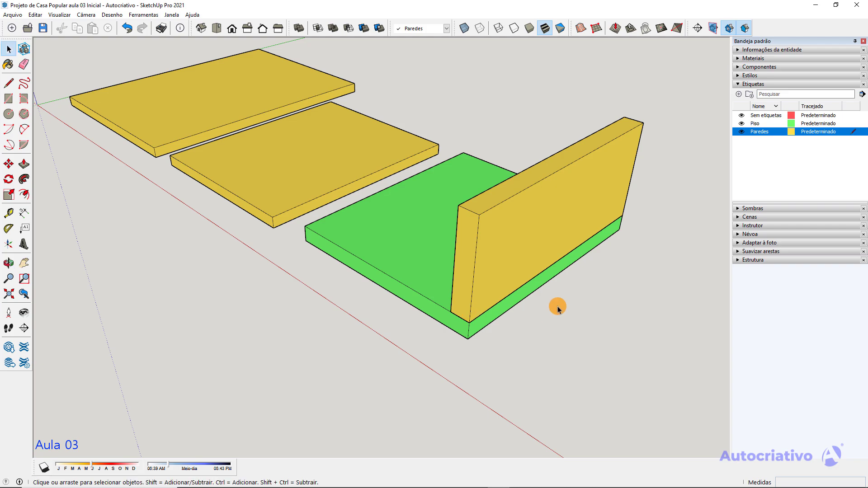
Make Sem etiquetas the active tag and toggle the visibility of the Paredes tag off and back on twice
click(853, 115)
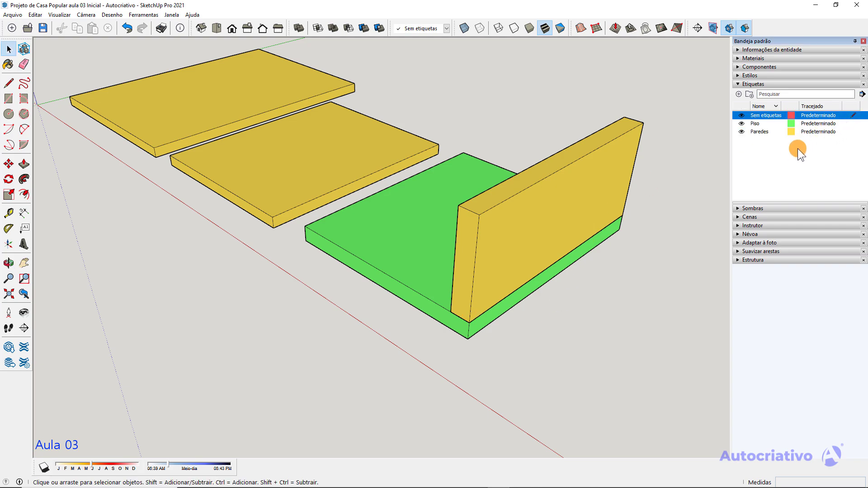
click(741, 132)
click(742, 132)
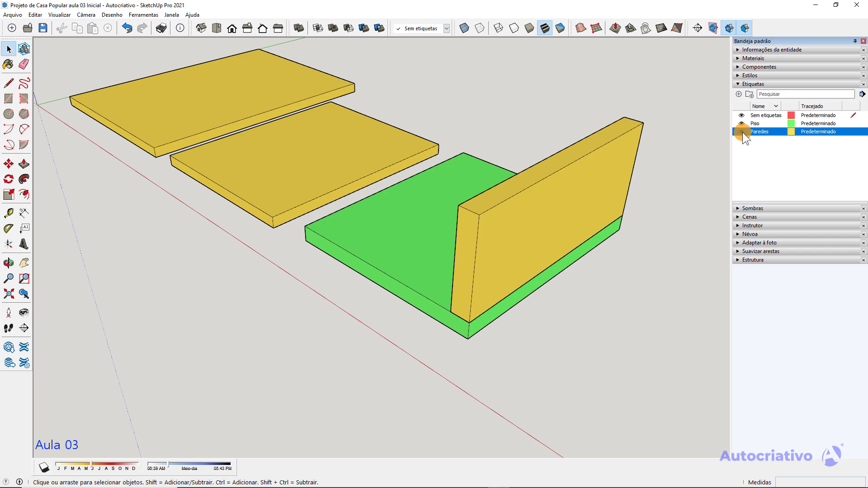
click(741, 132)
click(742, 132)
scroll(672, 160, down, 4)
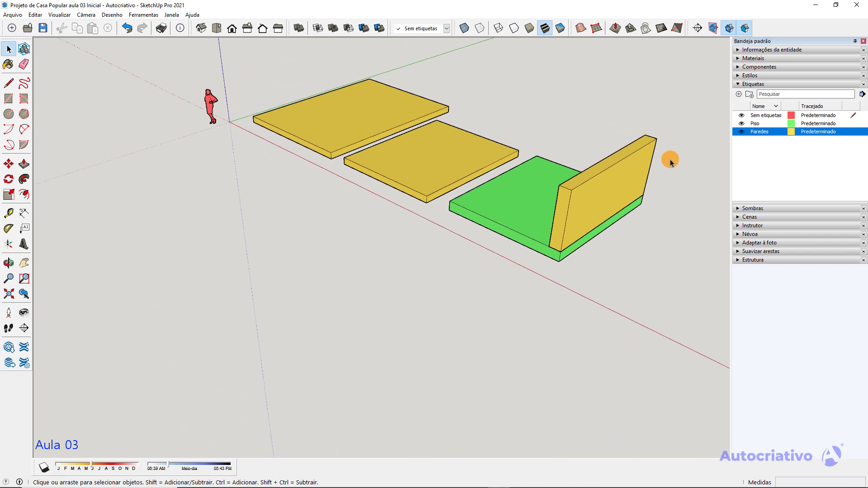
shift+middle_drag(603, 123, 523, 226)
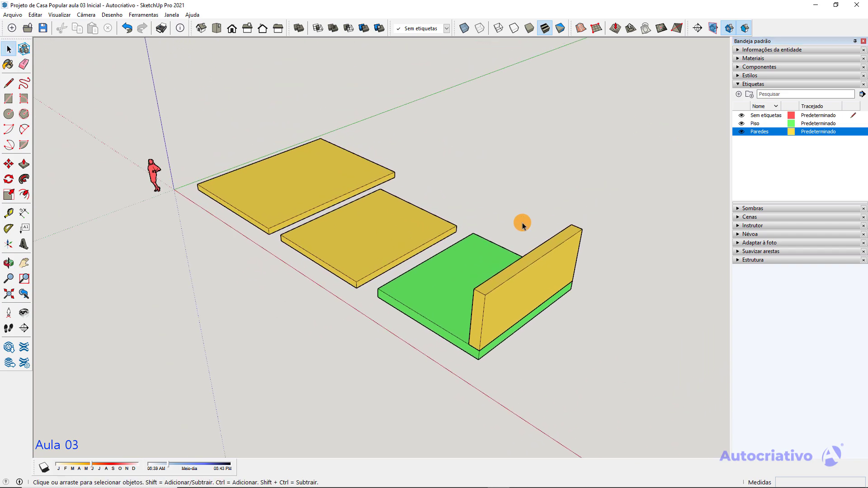
scroll(449, 316, up, 2)
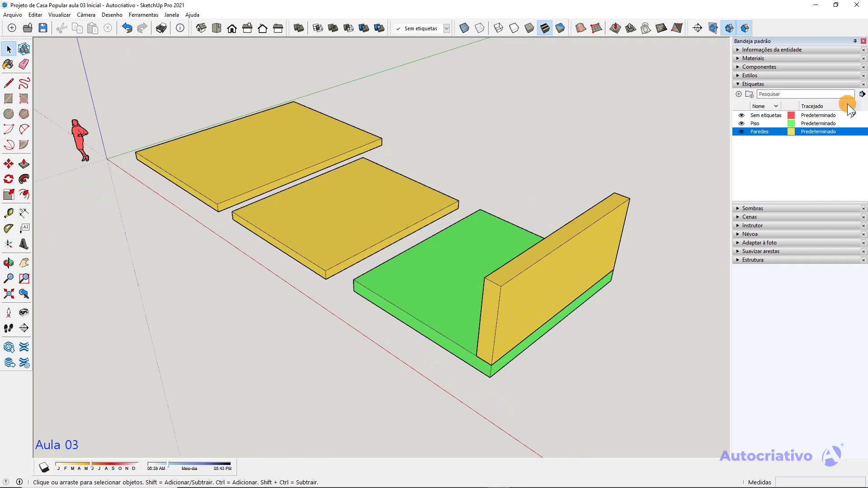
Turn off color by tag so the model displays its own materials
click(862, 94)
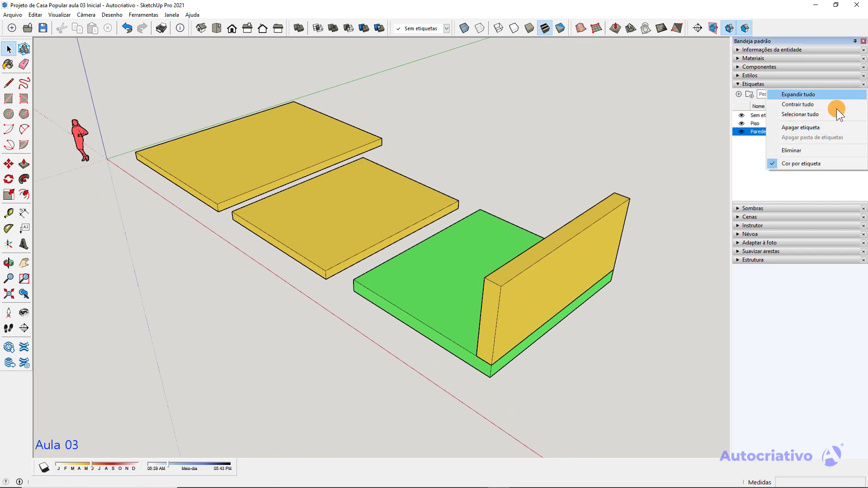
click(772, 164)
scroll(265, 213, up, 2)
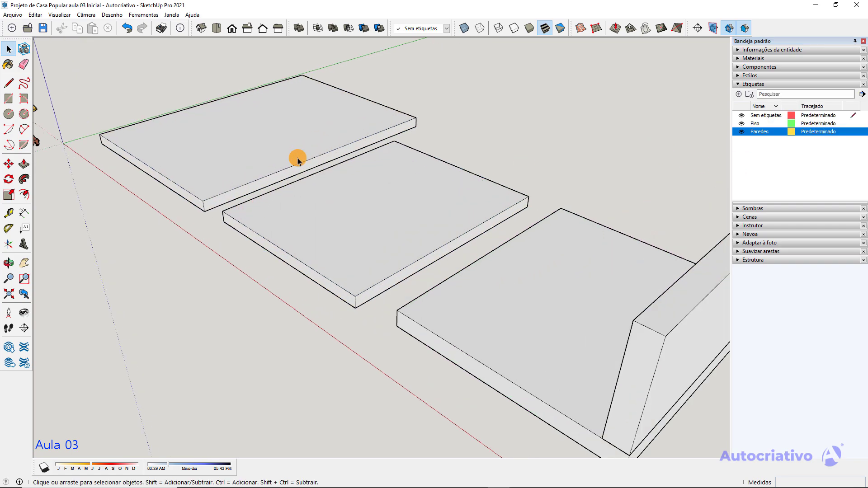
scroll(357, 145, down, 5)
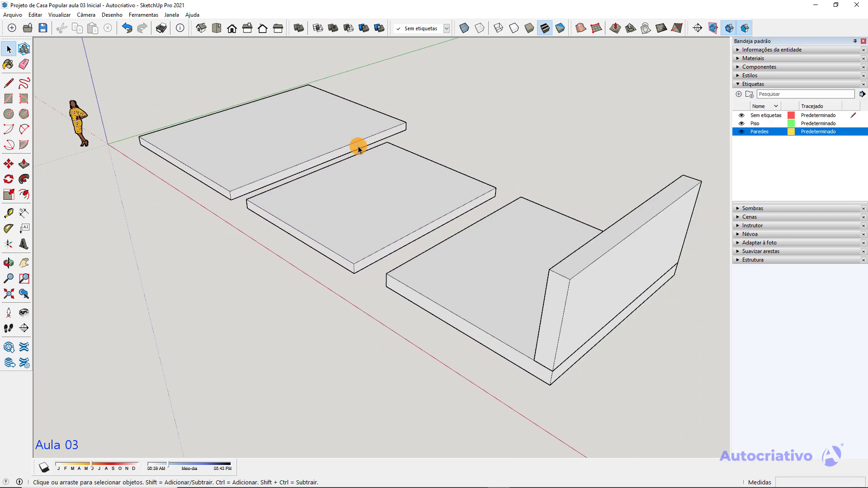
scroll(449, 155, up, 1)
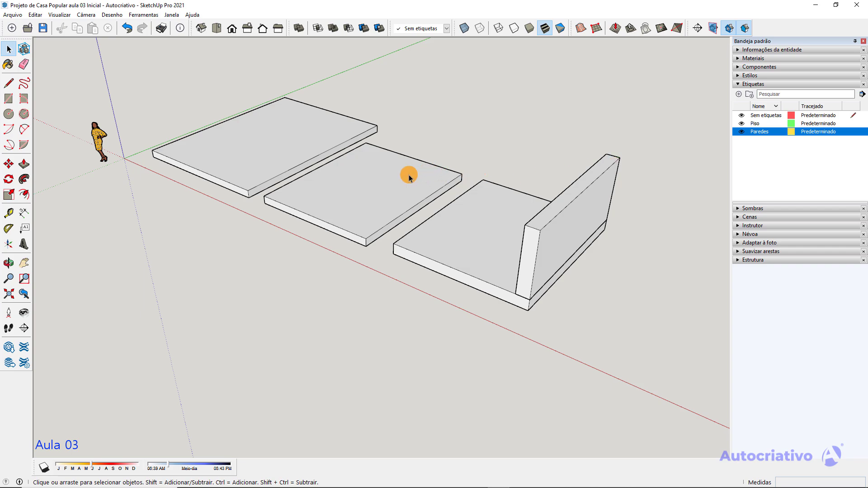
Select all three slabs together with the wall and delete them
middle_drag(407, 174, 539, 305)
drag(575, 257, 195, 100)
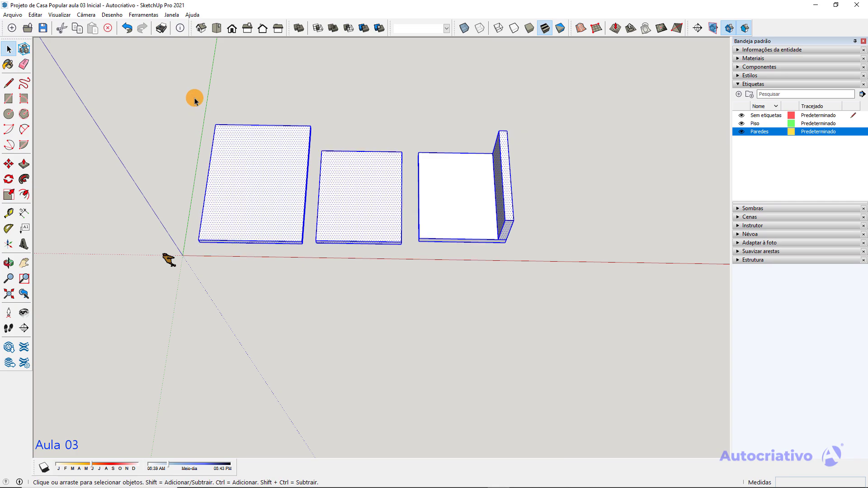
key(Delete)
Draw a rectangle about 10.93 by 11.52 m on the ground near the origin, without a tag
middle_drag(195, 100, 330, 287)
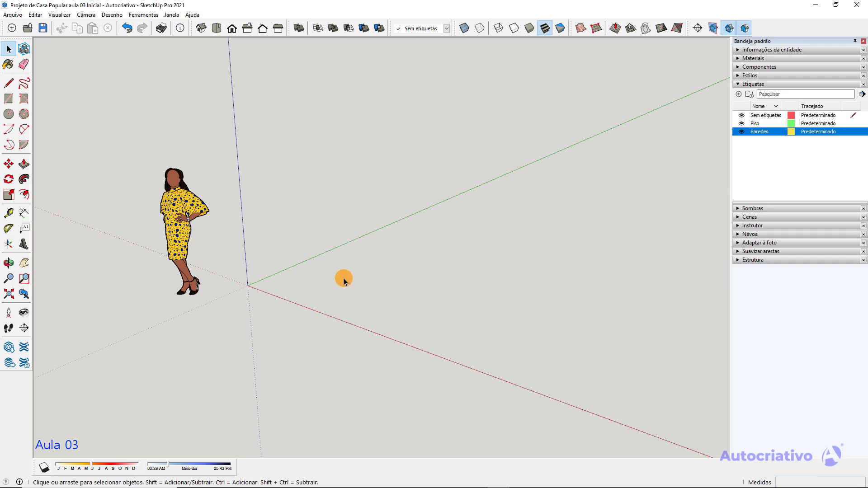
scroll(348, 274, down, 2)
key(r)
scroll(347, 272, down, 1)
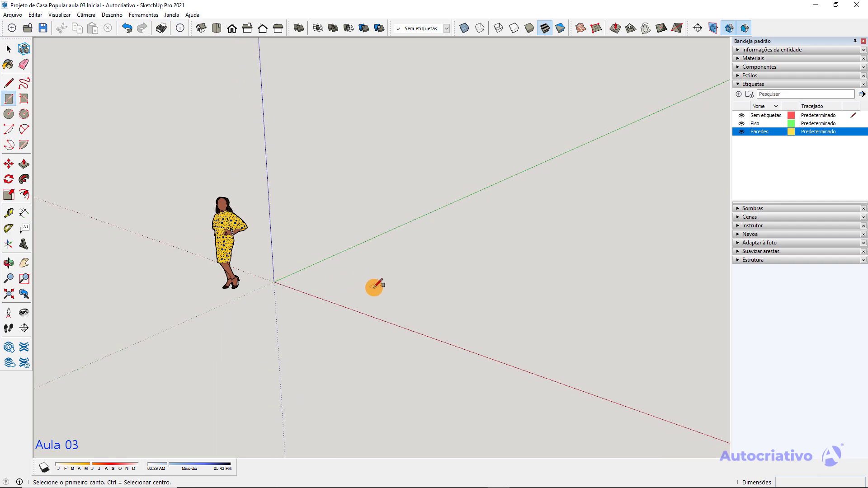
click(374, 274)
scroll(454, 304, down, 1)
scroll(456, 303, down, 3)
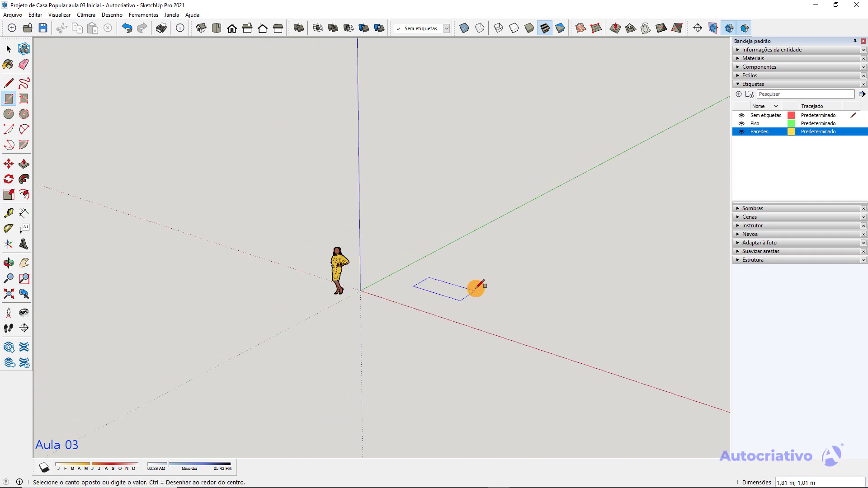
middle_drag(475, 289, 339, 332)
scroll(561, 301, down, 2)
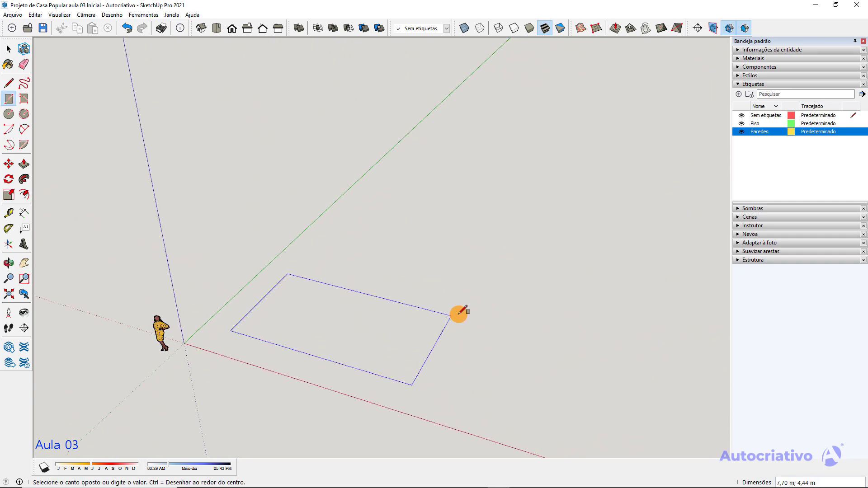
click(561, 246)
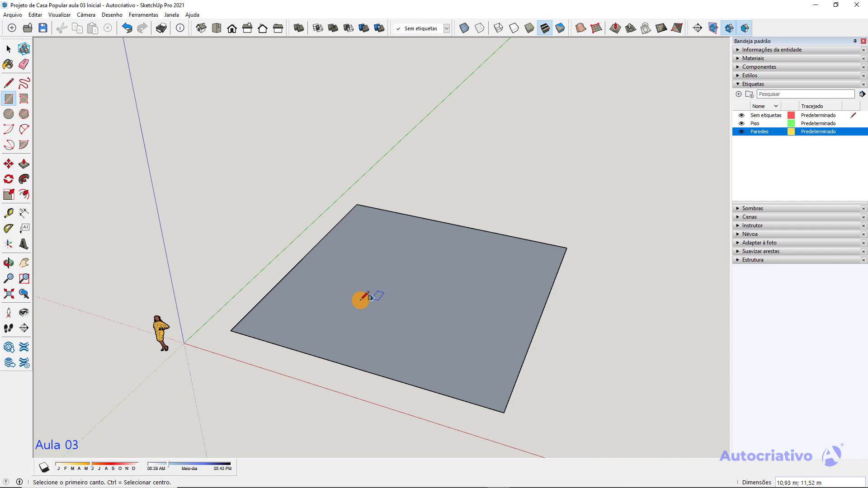
key(space)
Reverse the new rectangle's face so its front side points up
scroll(359, 302, up, 5)
shift+middle_drag(355, 289, 287, 176)
middle_drag(448, 179, 354, 198)
right_click(354, 195)
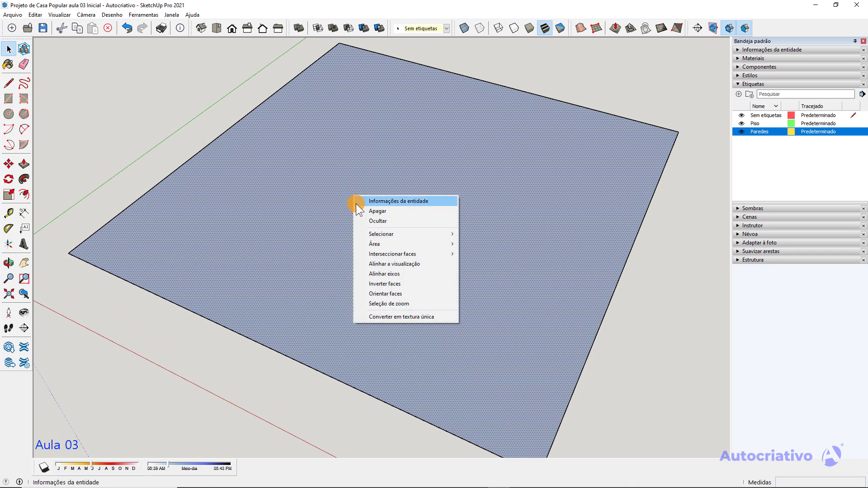
click(402, 284)
click(624, 304)
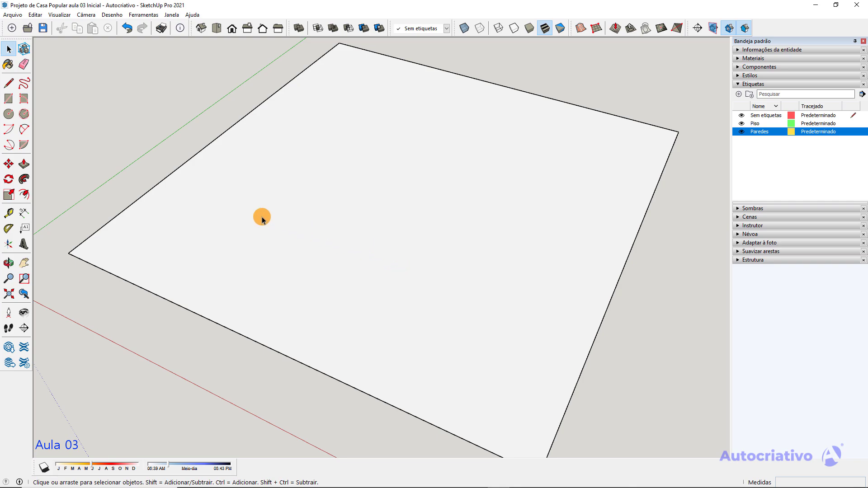
Place a guide line 0.15 m inside the rectangle's front edge, parallel to the red axis, using the Tape Measure tool
shift+middle_drag(243, 222, 359, 255)
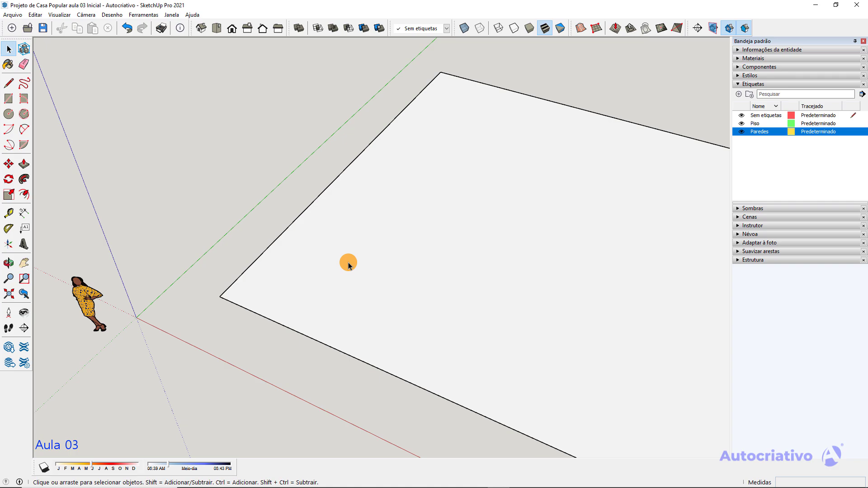
key(t)
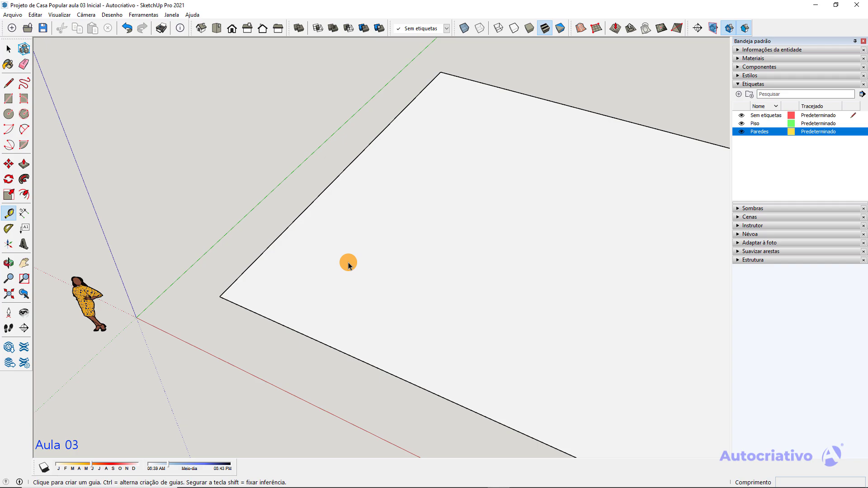
scroll(331, 305, up, 1)
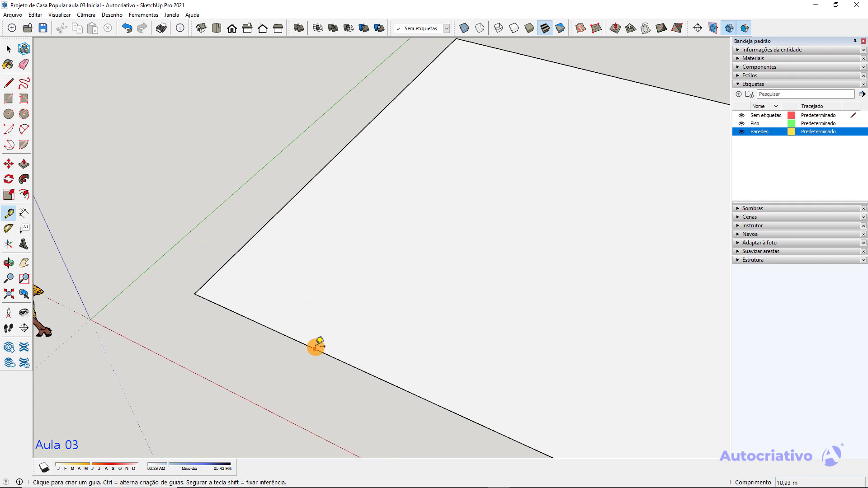
click(314, 348)
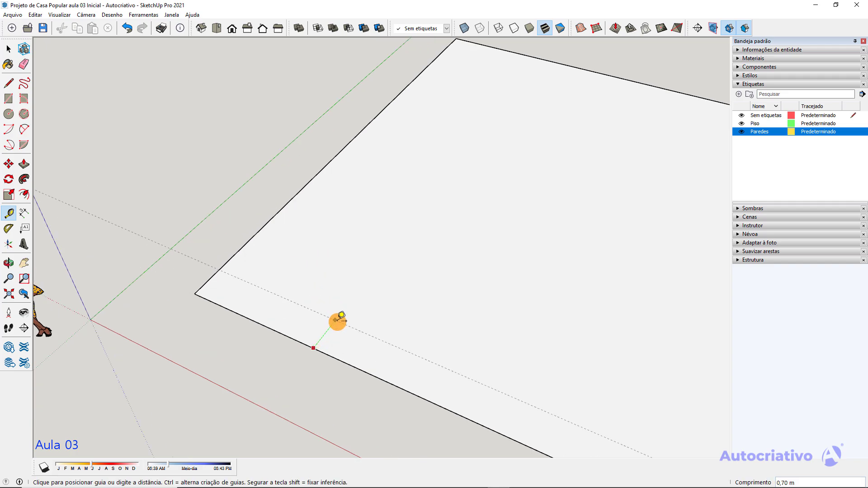
scroll(322, 346, up, 1)
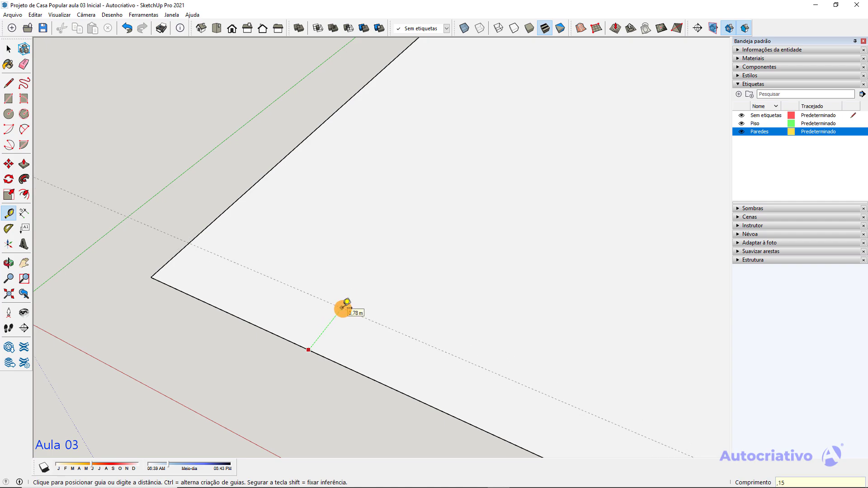
key(Return)
key(space)
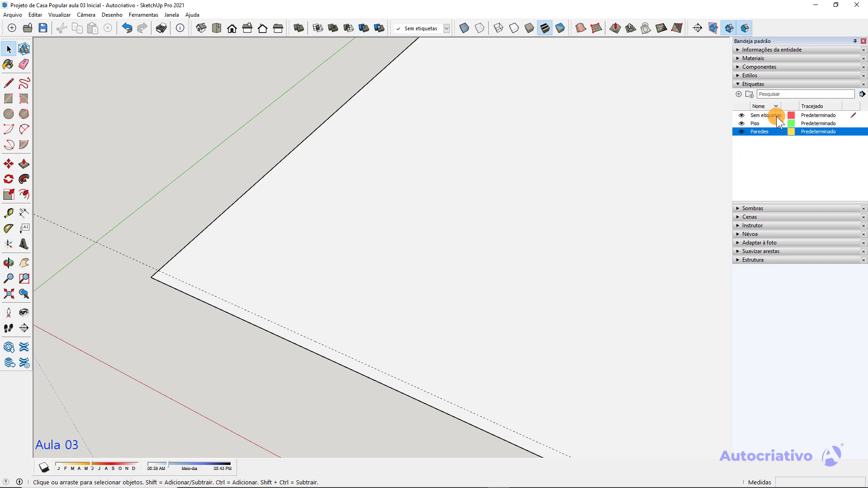
Make Piso the active tag and assign the floor rectangle's face and edges to the Piso tag
scroll(446, 206, down, 3)
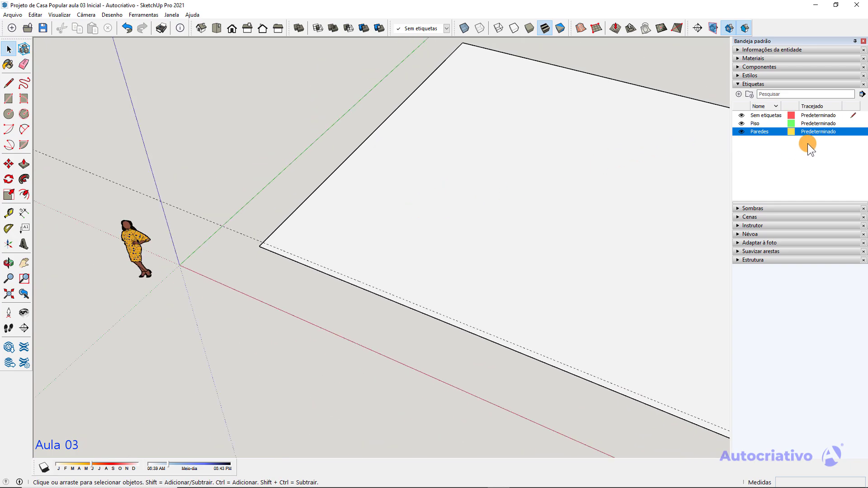
click(853, 123)
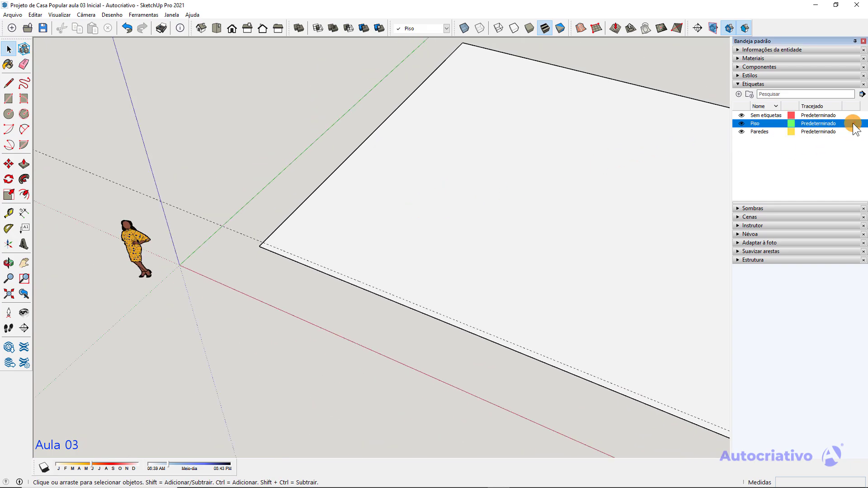
scroll(387, 188, down, 3)
scroll(452, 186, down, 2)
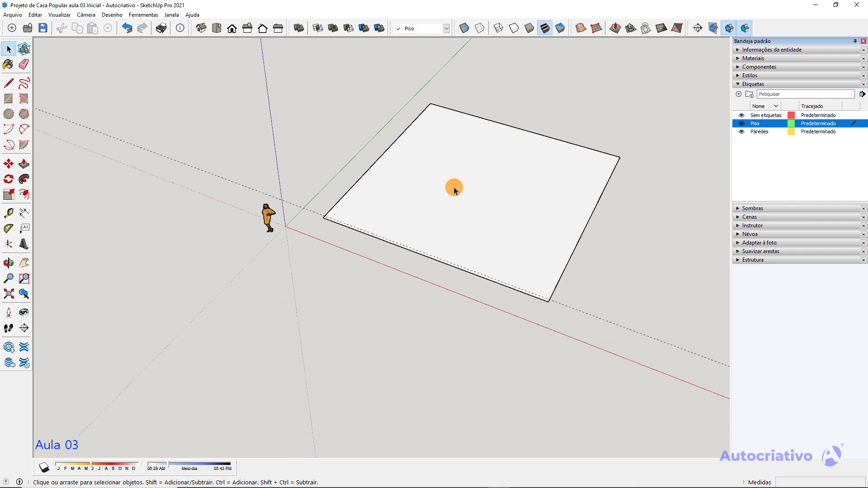
double_click(454, 183)
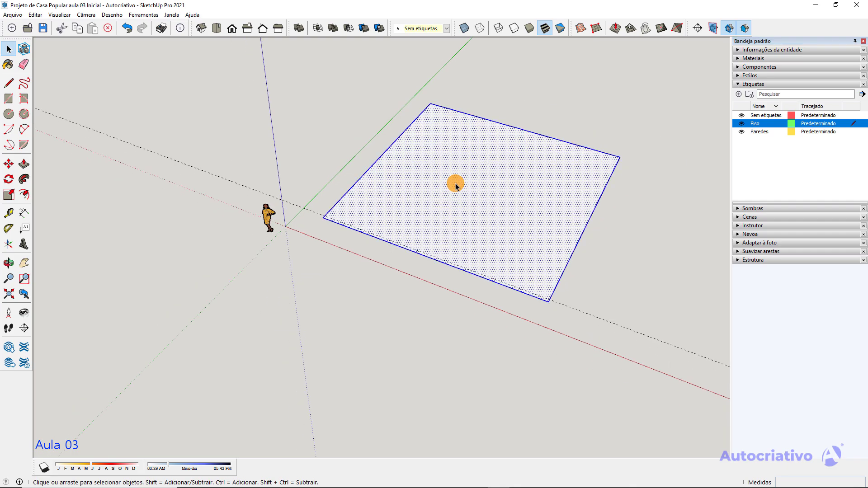
click(446, 30)
click(411, 52)
click(497, 94)
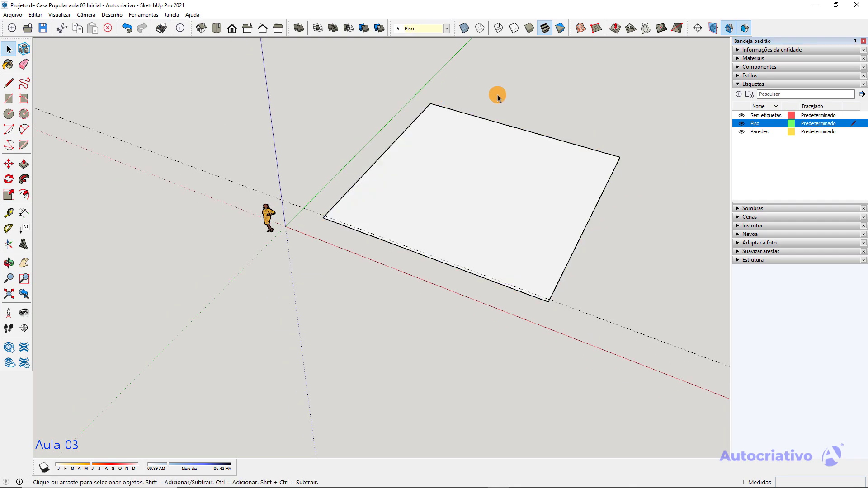
Place a parallel guide line 4 m further in from the guide along the floor's front edge, using the Tape Measure tool
scroll(586, 124, up, 1)
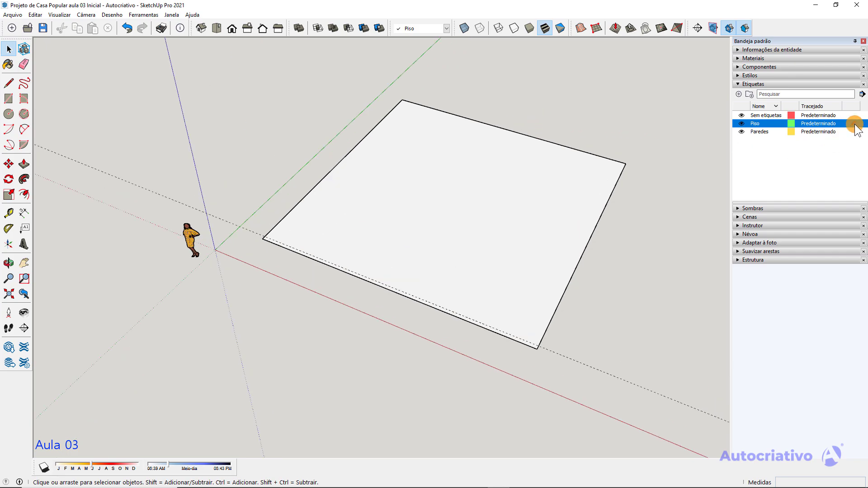
scroll(337, 299, up, 5)
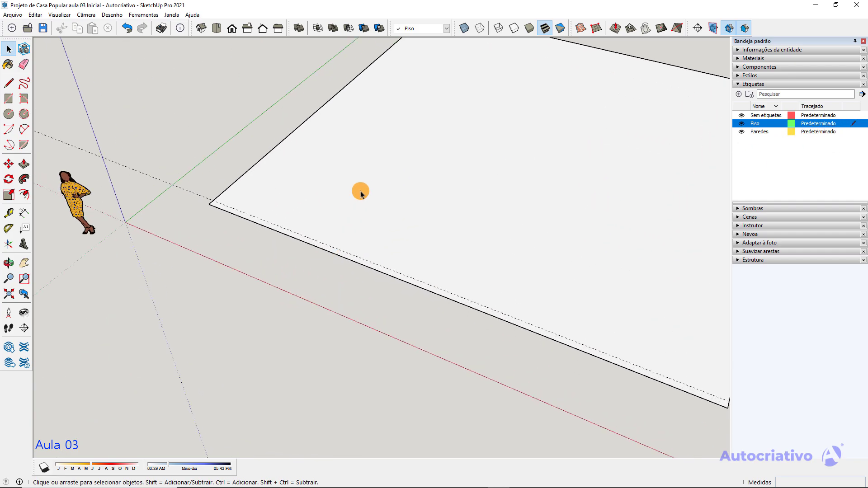
shift+middle_drag(363, 186, 352, 164)
scroll(309, 257, up, 1)
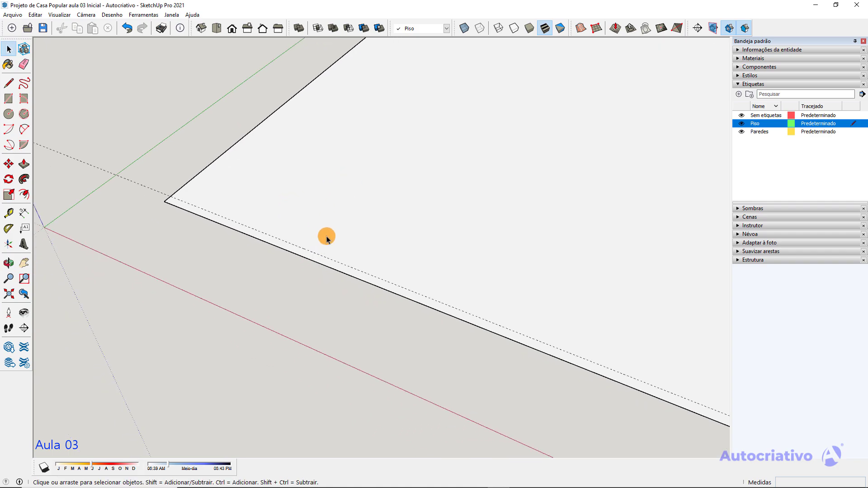
key(t)
scroll(327, 236, up, 2)
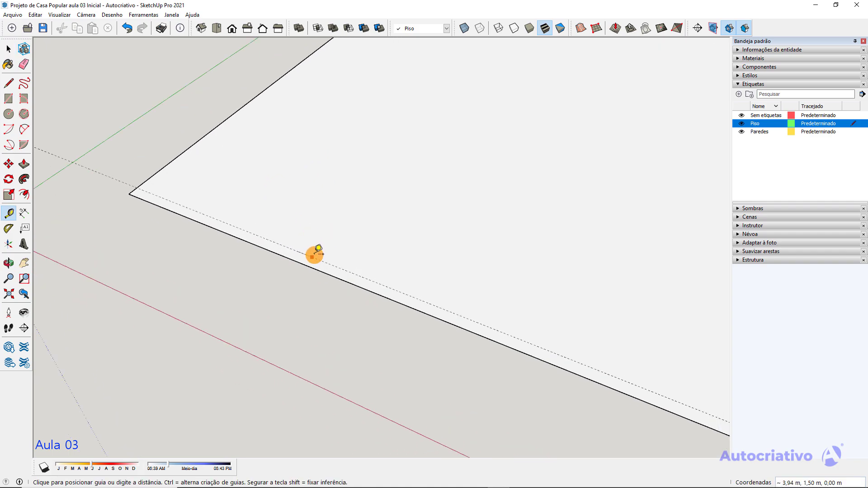
click(312, 257)
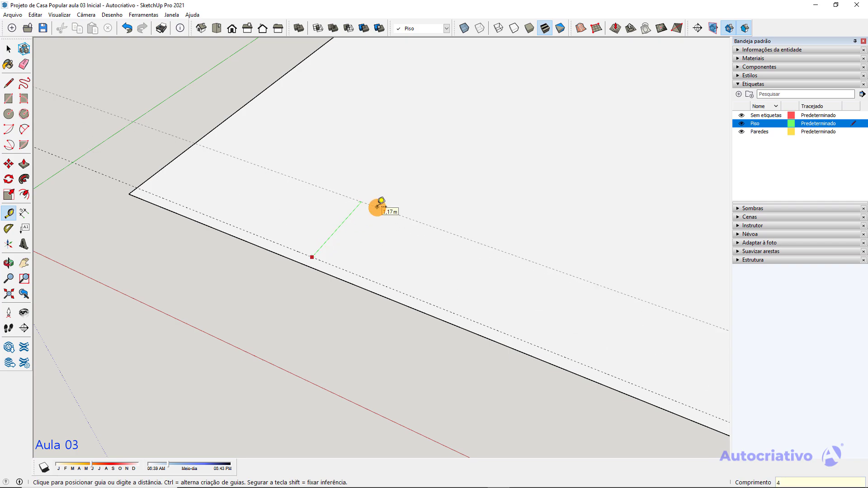
text(4)
key(Return)
middle_drag(426, 213, 267, 301)
click(323, 252)
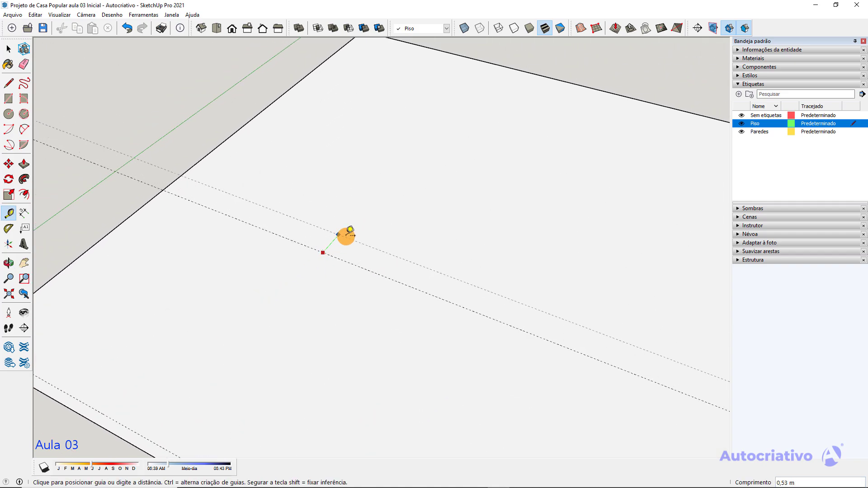
scroll(349, 229, up, 2)
key(space)
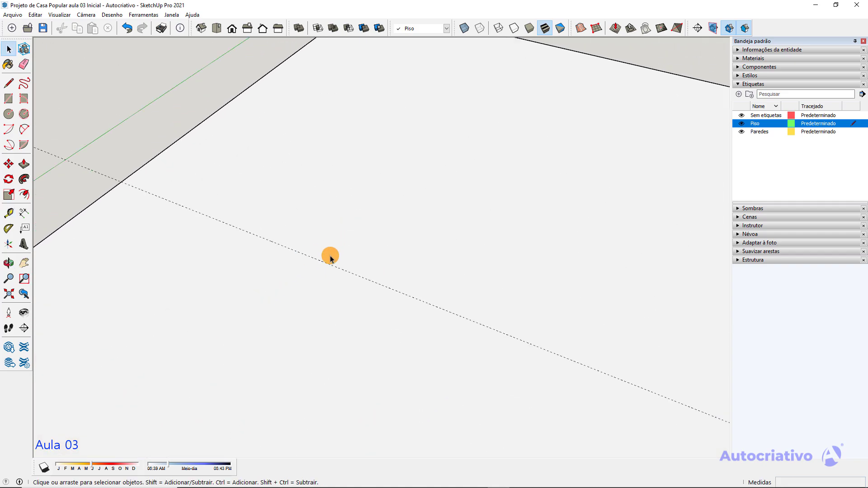
Place a parallel guide line 0.15 m behind the 4 m guide to mark the wall thickness
key(t)
scroll(331, 258, up, 1)
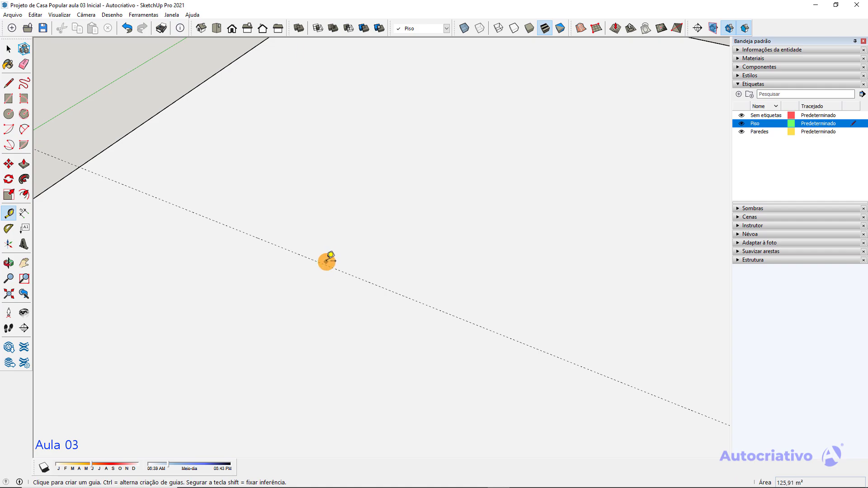
click(325, 264)
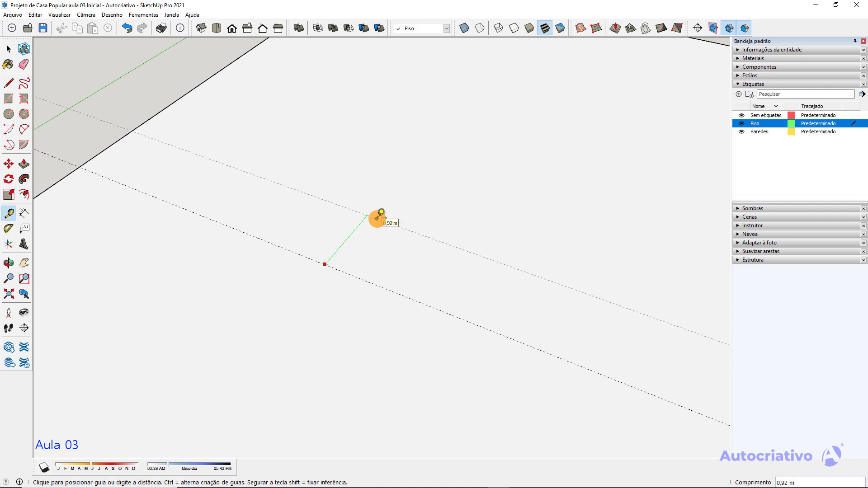
scroll(378, 215, down, 1)
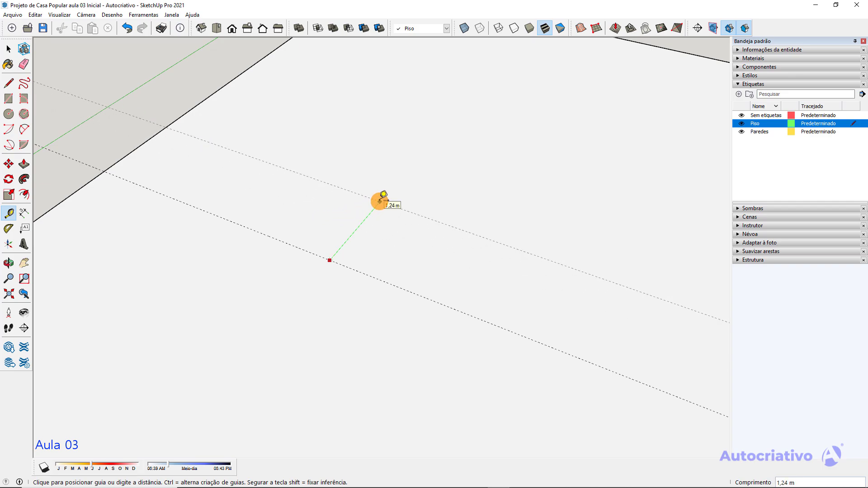
key(Return)
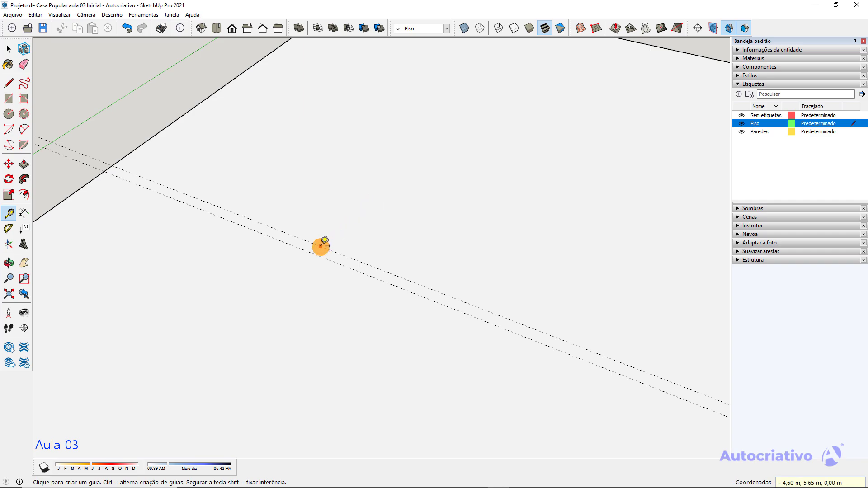
Place a guide line 4 m behind the rear guide of the wall pair
click(321, 247)
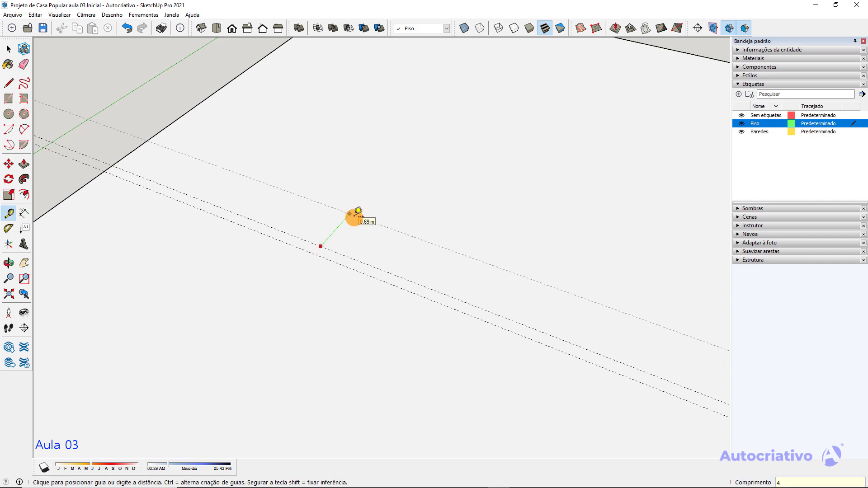
text(4)
key(Return)
Erase the rearmost guide line, 4 m behind the wall pair
scroll(385, 214, down, 3)
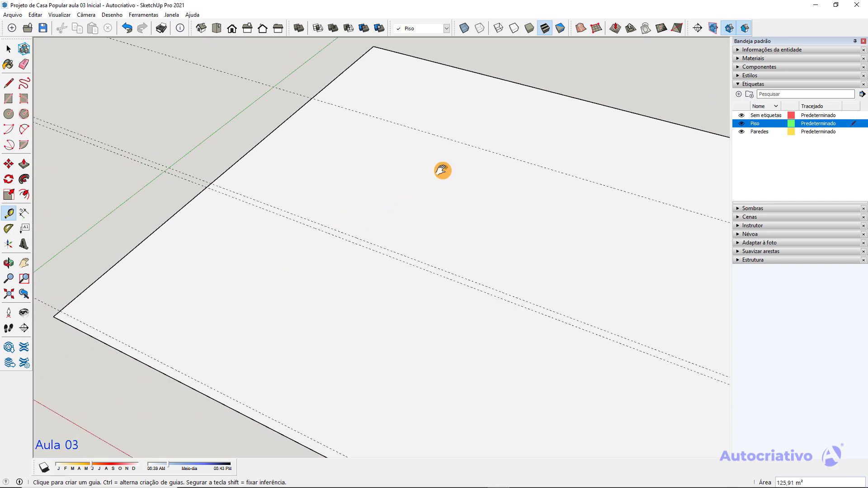
scroll(363, 209, down, 3)
scroll(363, 209, up, 3)
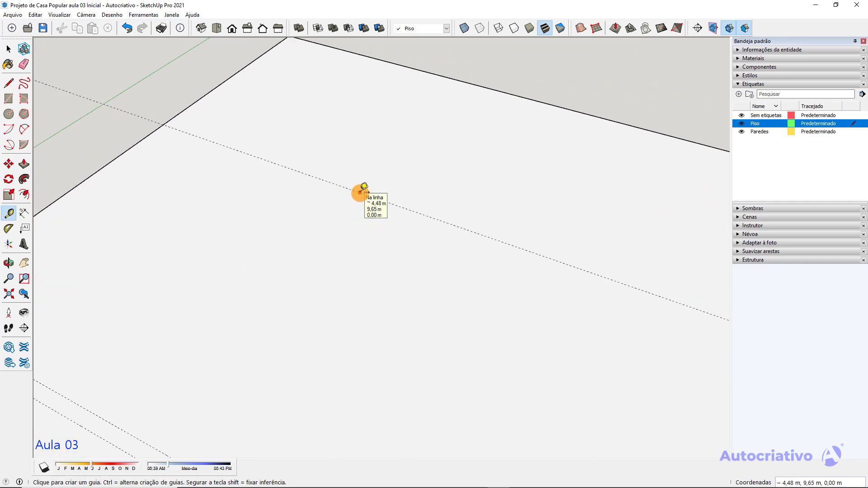
scroll(297, 228, down, 1)
shift+middle_drag(277, 288, 403, 182)
scroll(352, 226, up, 1)
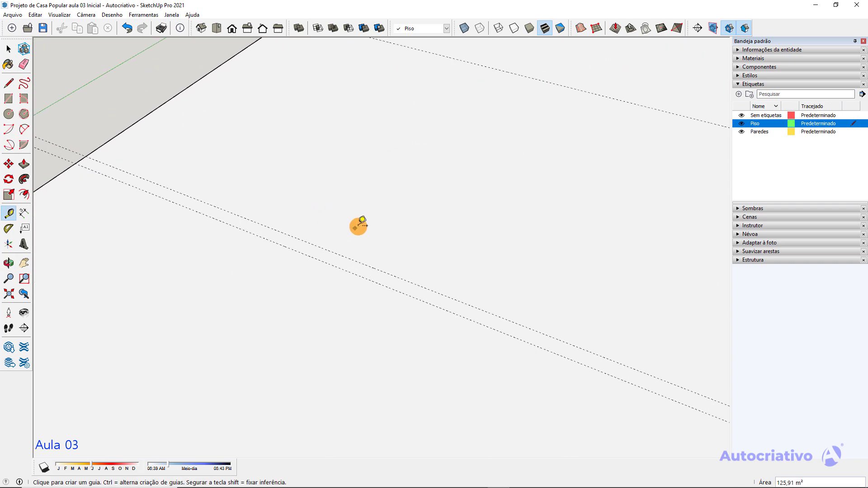
key(space)
key(e)
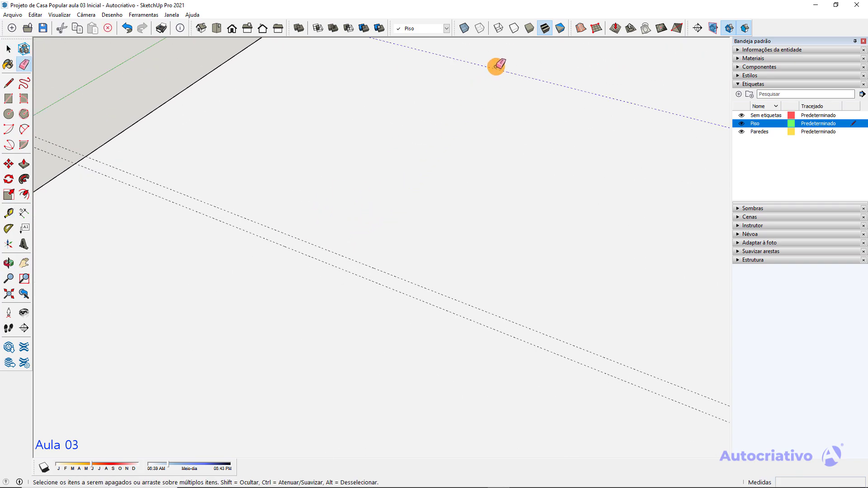
click(495, 68)
Place a guide line 1.5 m behind the wall pair, plus a parallel one 0.15 m behind it
key(t)
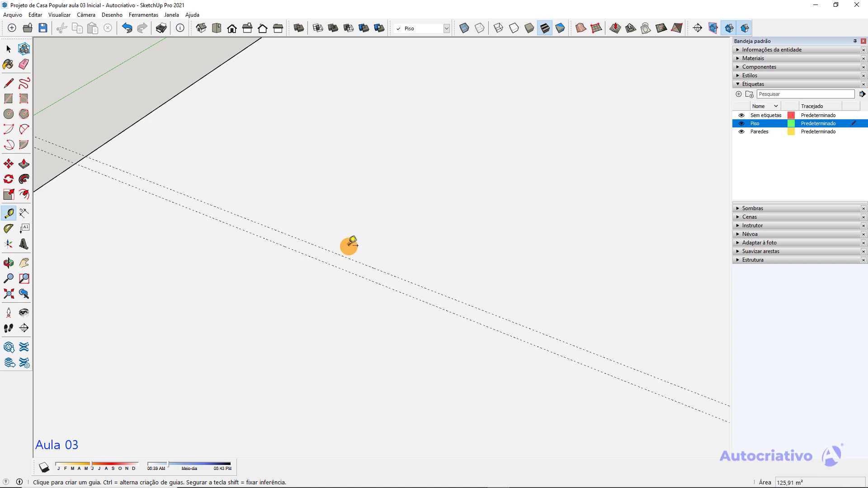
click(344, 257)
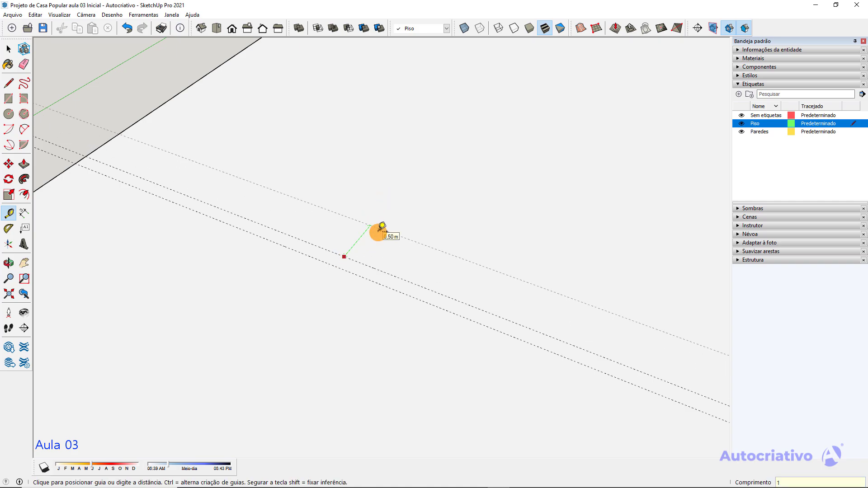
text(1,5)
key(Return)
middle_drag(430, 213, 375, 250)
click(371, 253)
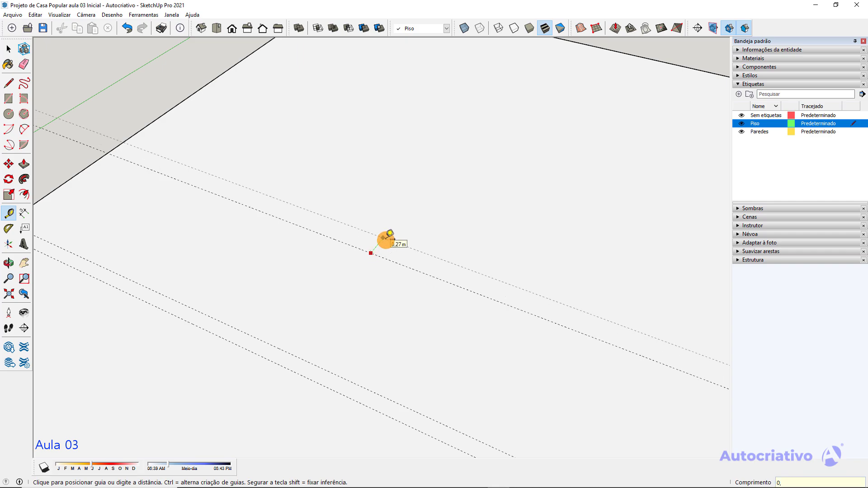
key(Return)
Place a guide line 4 m behind the second wall pair, plus a parallel one 0.15 m behind it
click(342, 231)
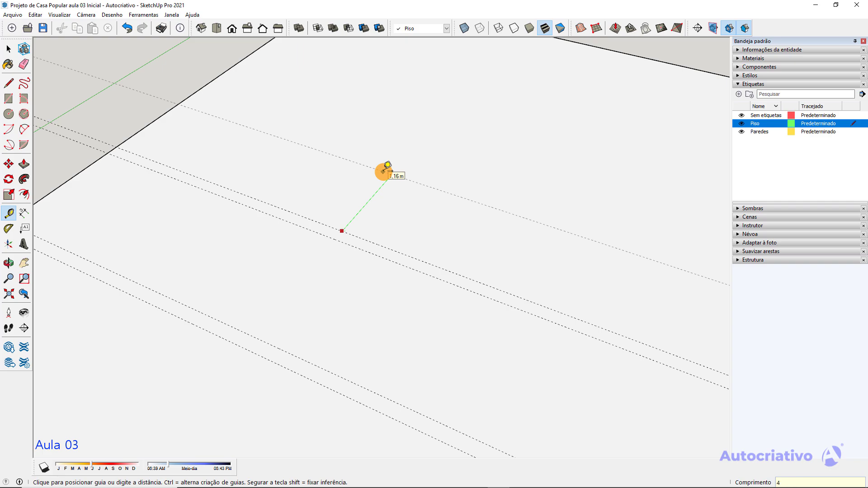
key(Return)
middle_drag(456, 120, 397, 217)
click(401, 206)
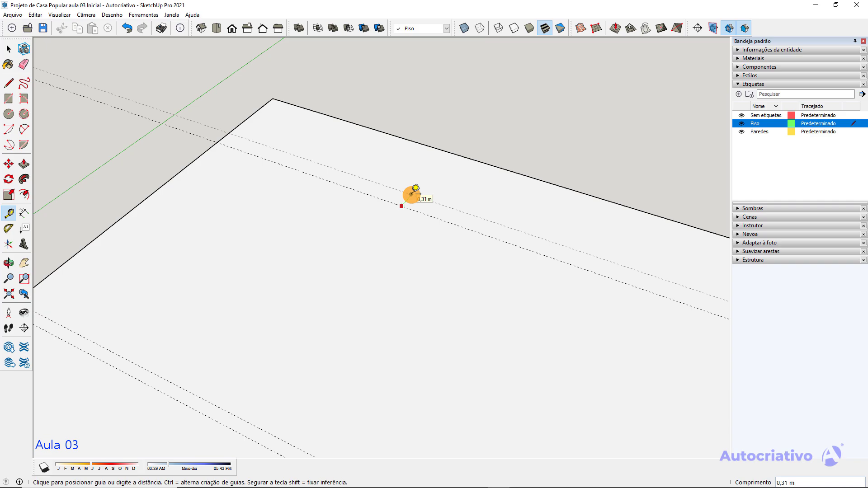
key(Return)
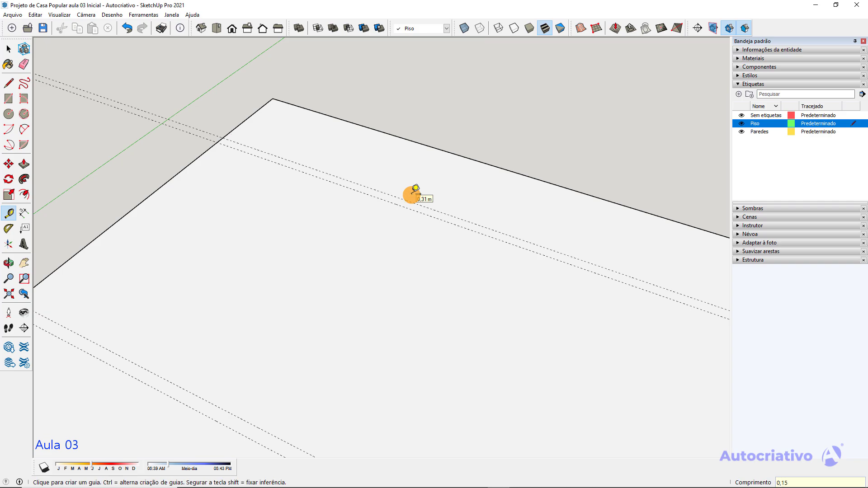
key(space)
Place a guide line 0.15 m inside the floor's left edge, parallel to the green axis
scroll(327, 278, down, 4)
middle_drag(324, 302, 404, 186)
middle_drag(303, 224, 314, 289)
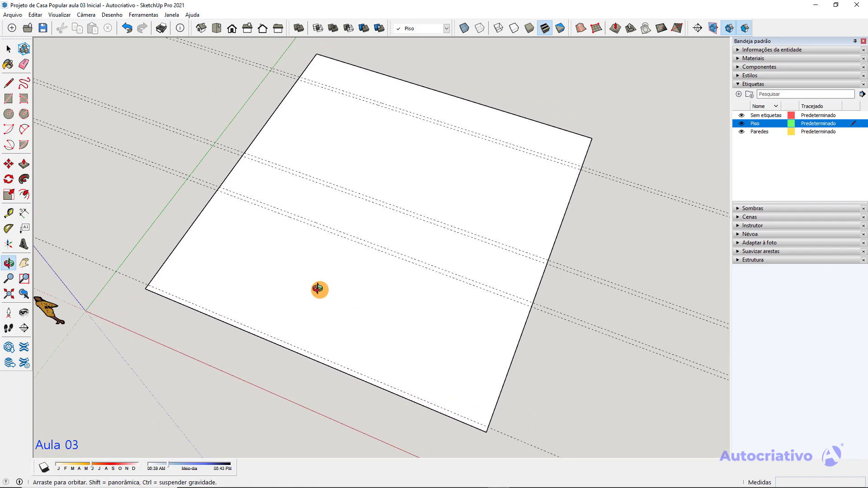
scroll(148, 281, up, 3)
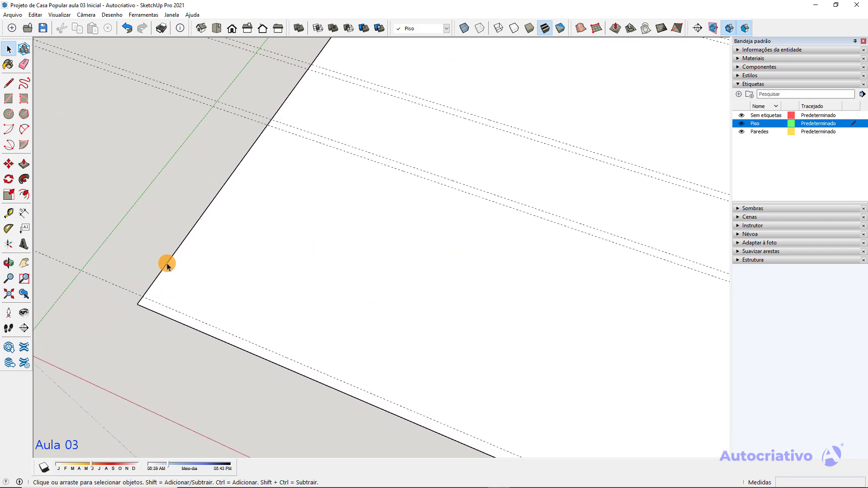
middle_drag(167, 261, 177, 254)
key(t)
click(177, 243)
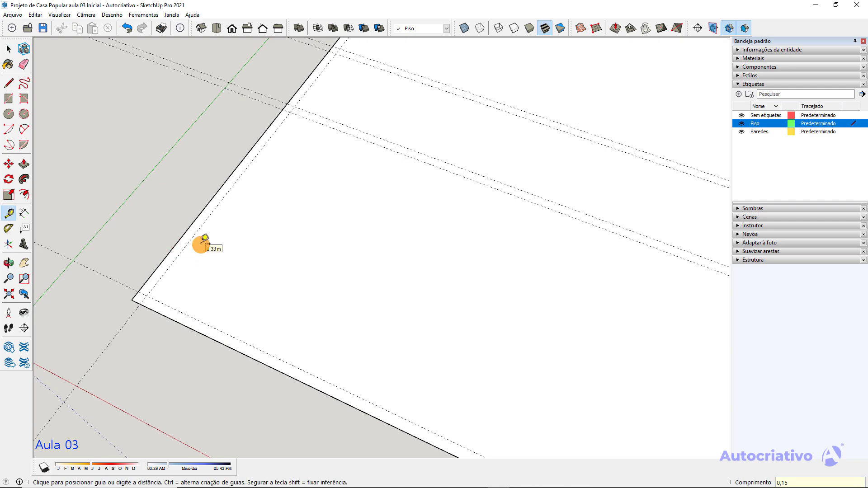
key(Return)
Place a guide line 1 m inward from the left edge's inner guide, plus a parallel one 0.15 m beyond it
click(198, 232)
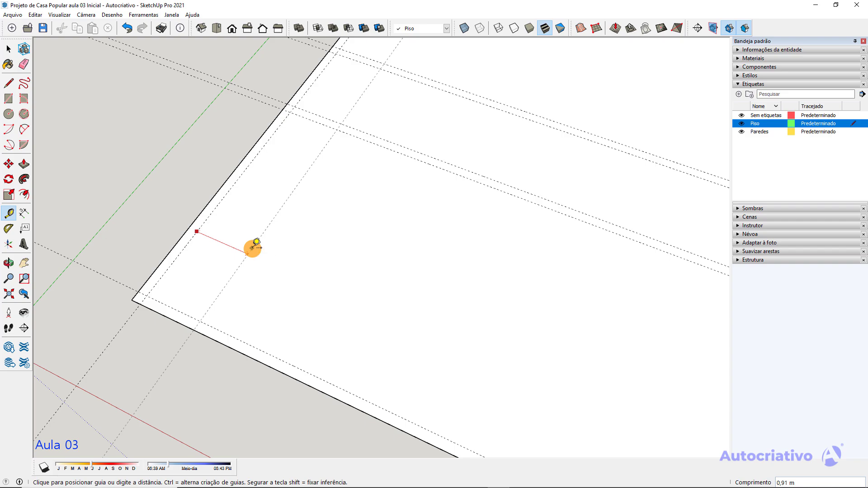
click(264, 253)
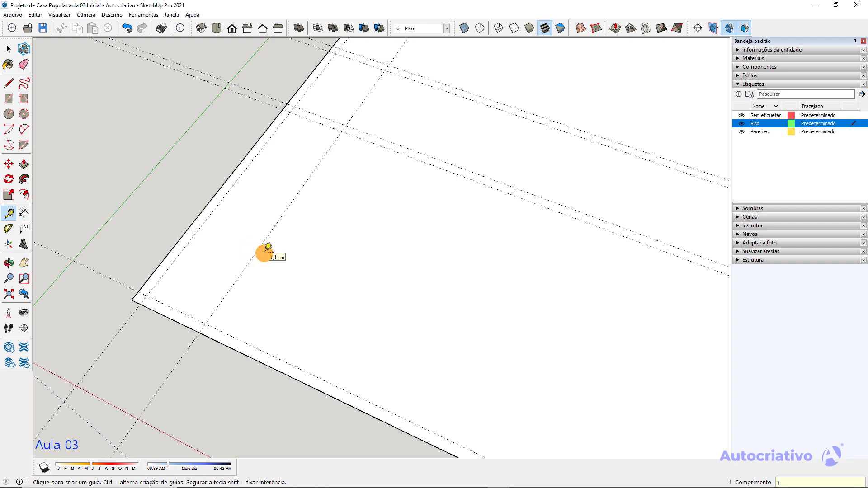
click(262, 243)
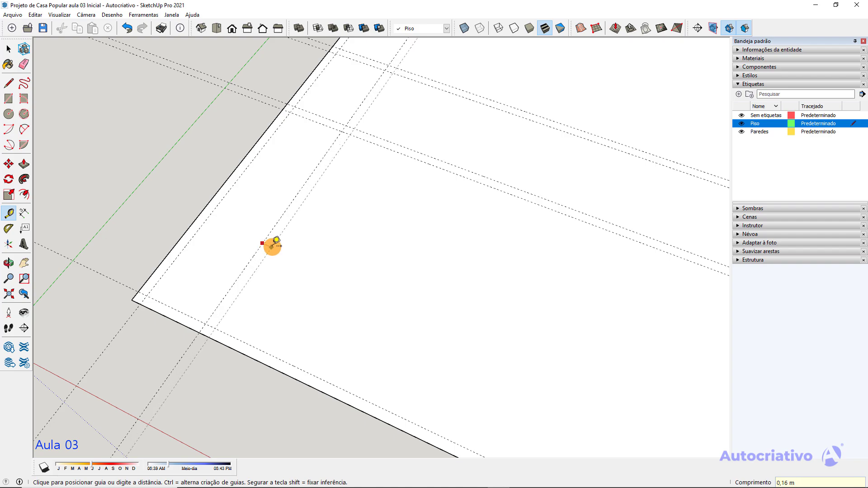
key(Return)
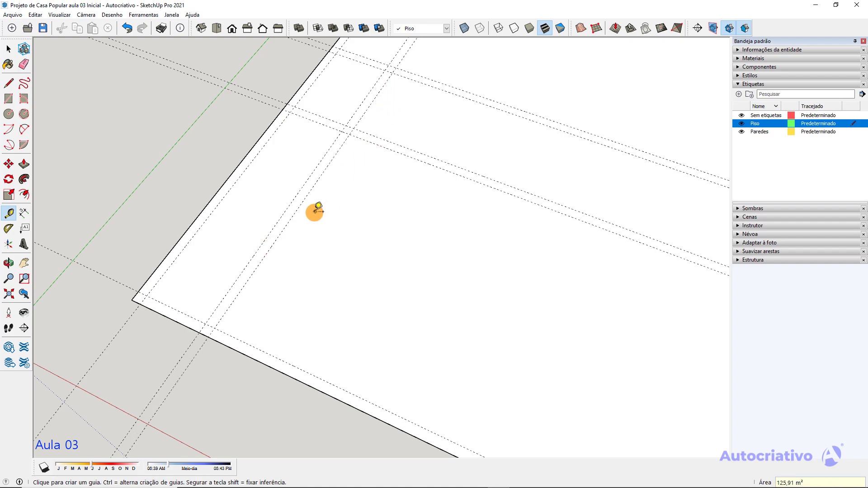
Place a trial guide line inward from the second guide of the pair parallel to the floor's left edge
click(208, 219)
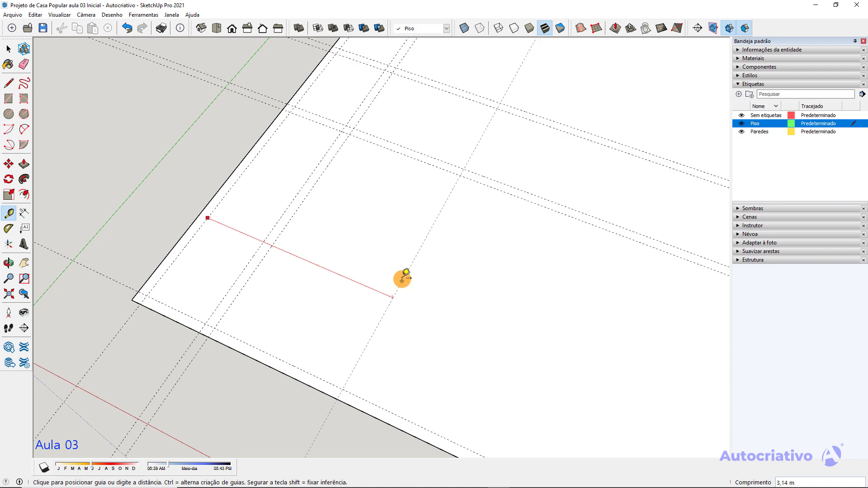
key(space)
key(t)
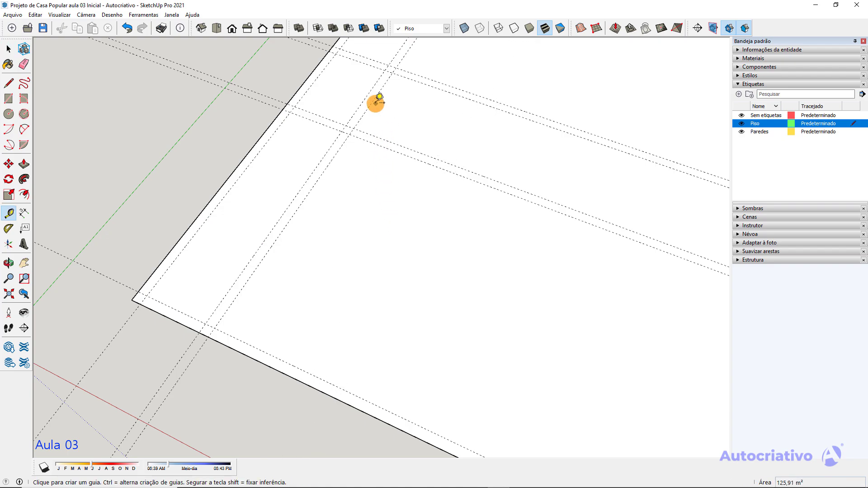
click(374, 99)
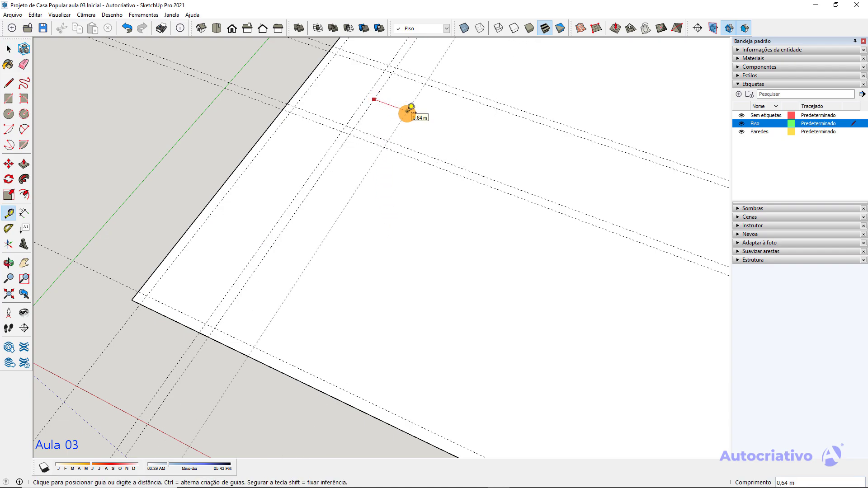
key(Return)
key(space)
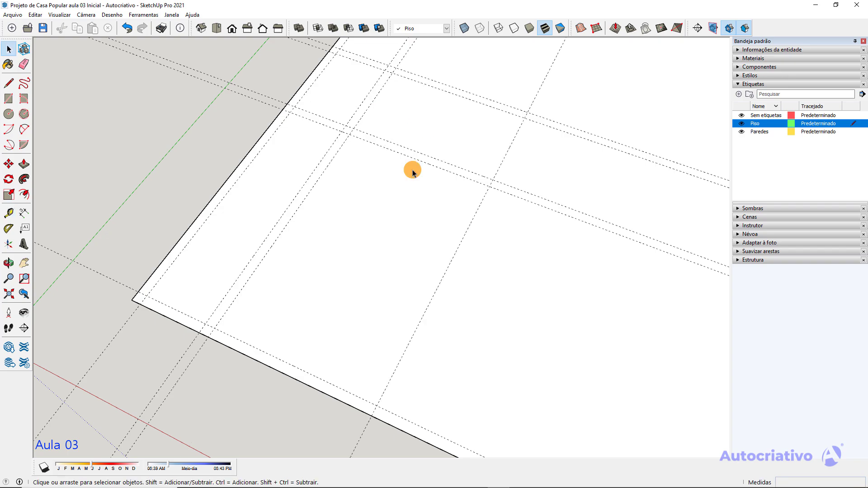
Measure the distance from the left edge's inner guide to the newly placed guide line
key(t)
click(234, 184)
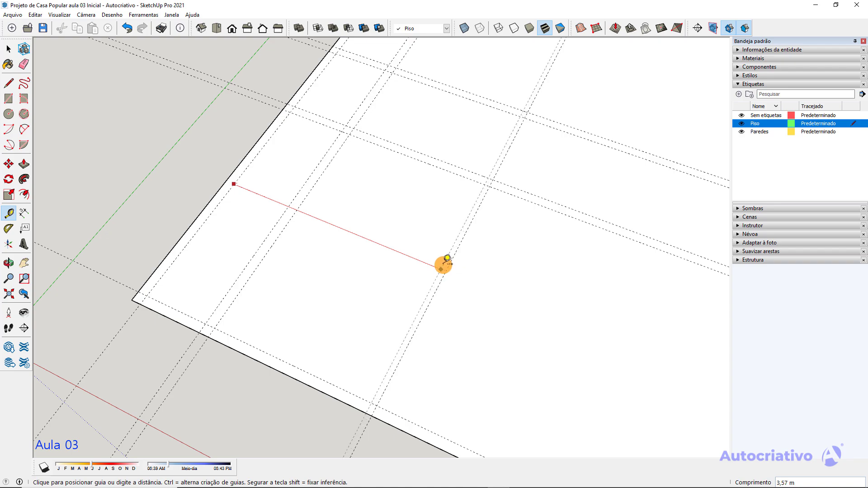
key(space)
scroll(465, 190, down, 3)
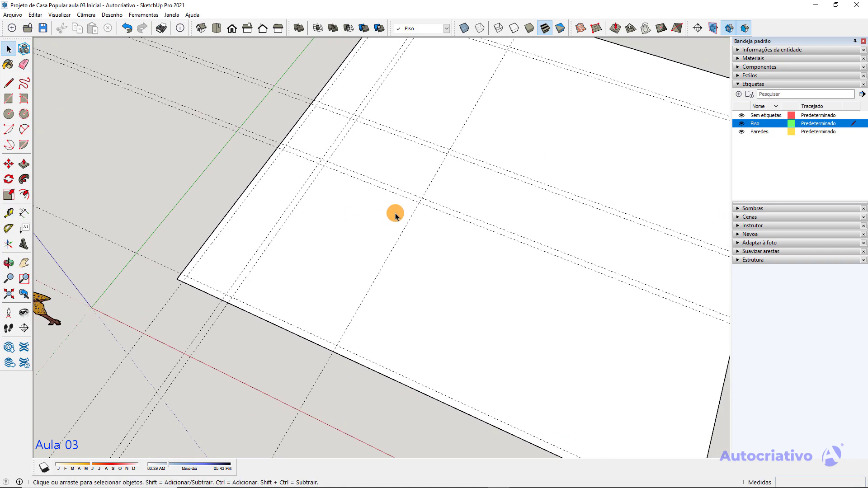
scroll(395, 214, up, 3)
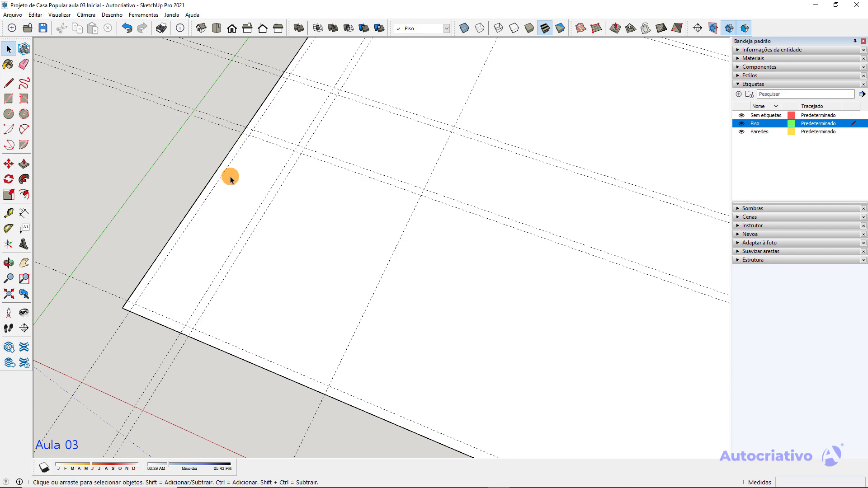
middle_drag(333, 243, 401, 252)
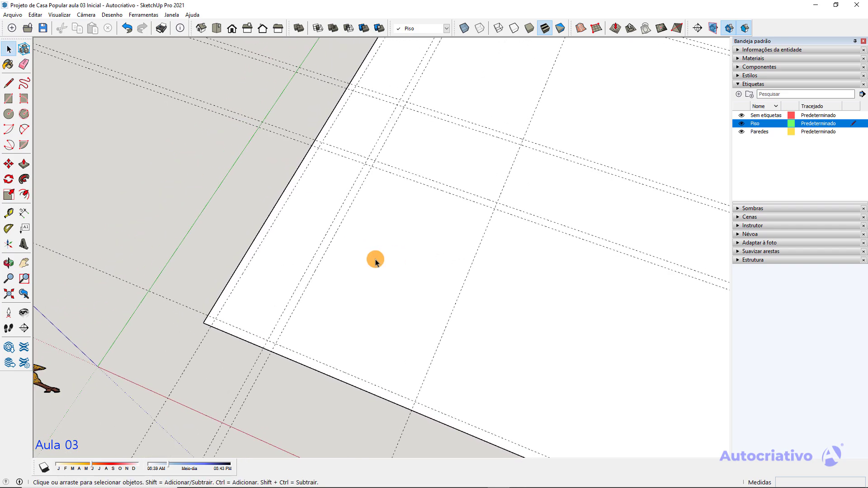
key(t)
click(275, 220)
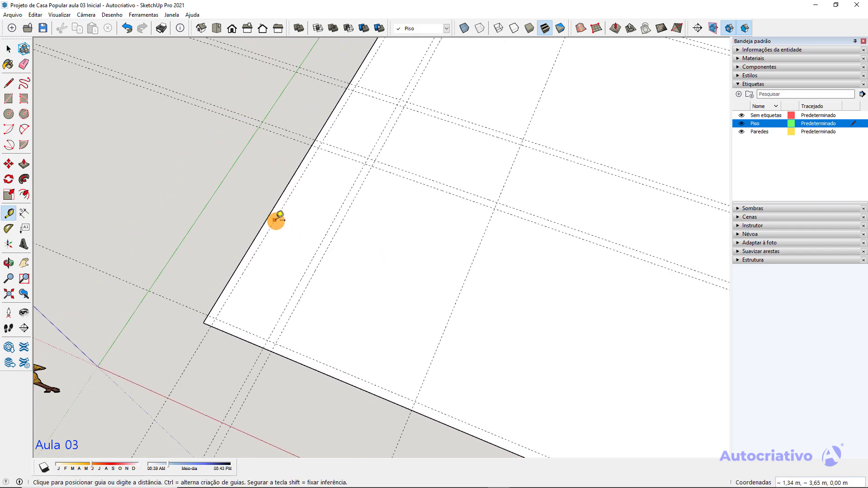
click(460, 289)
key(space)
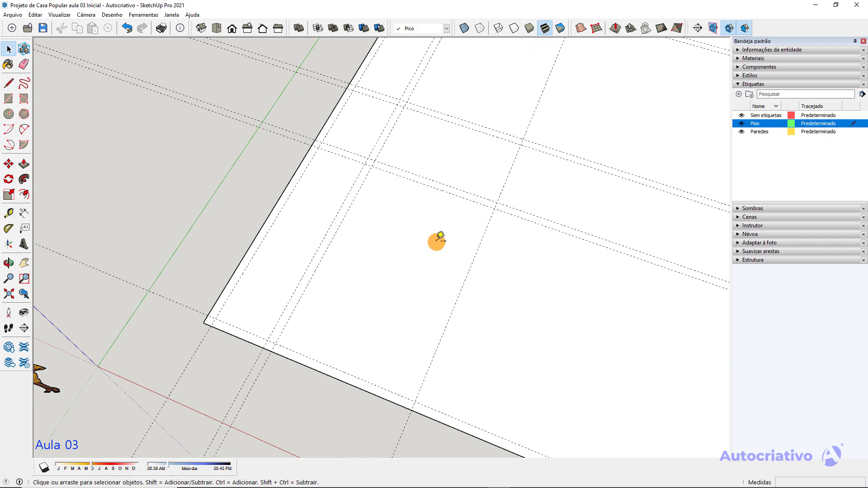
Erase the guide line just placed across the middle of the floor
click(463, 249)
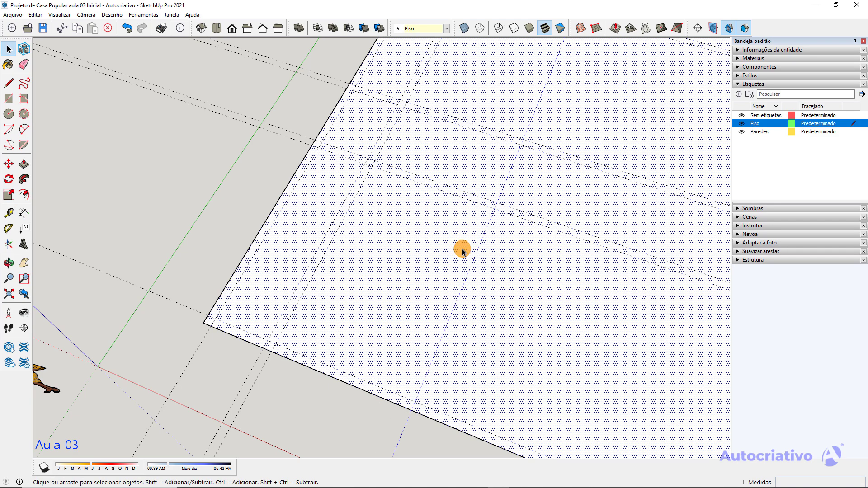
click(253, 177)
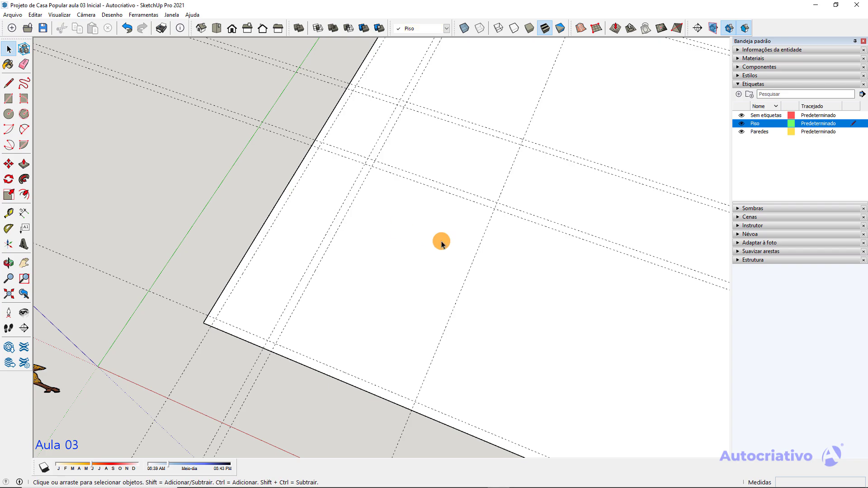
key(e)
click(481, 248)
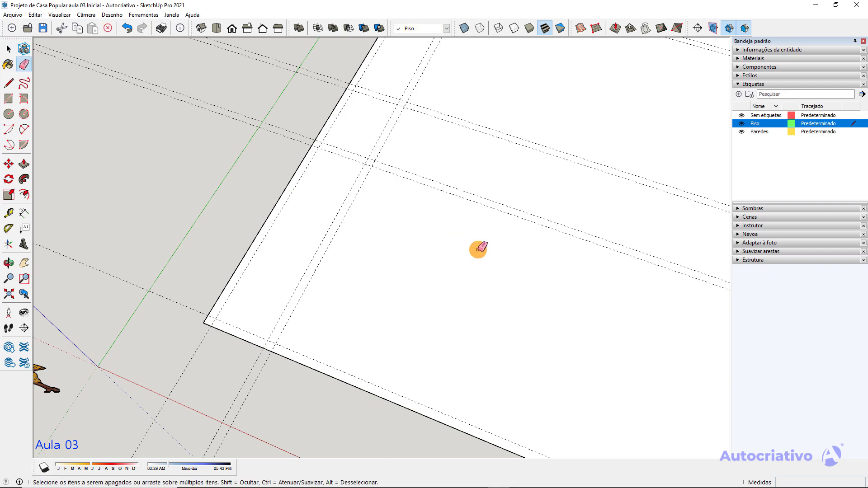
Place a guide line 4.5 m inward from the left edge's inner guide, plus a parallel one 0.15 m beyond it
key(t)
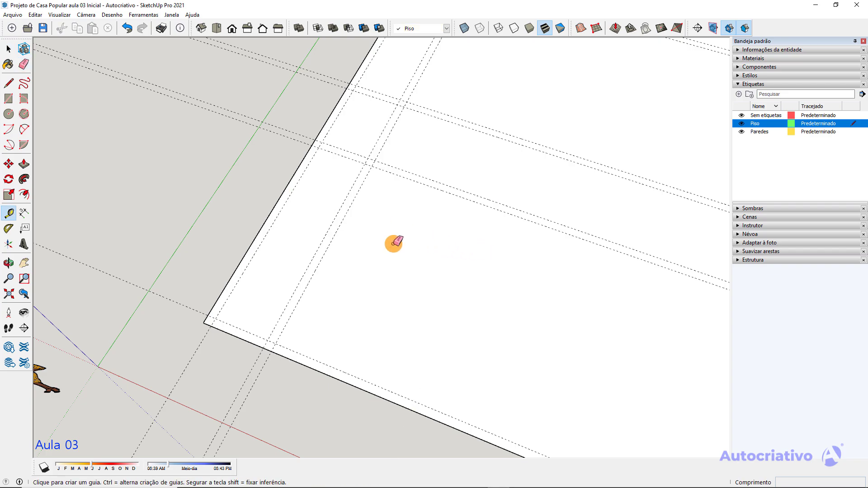
click(285, 205)
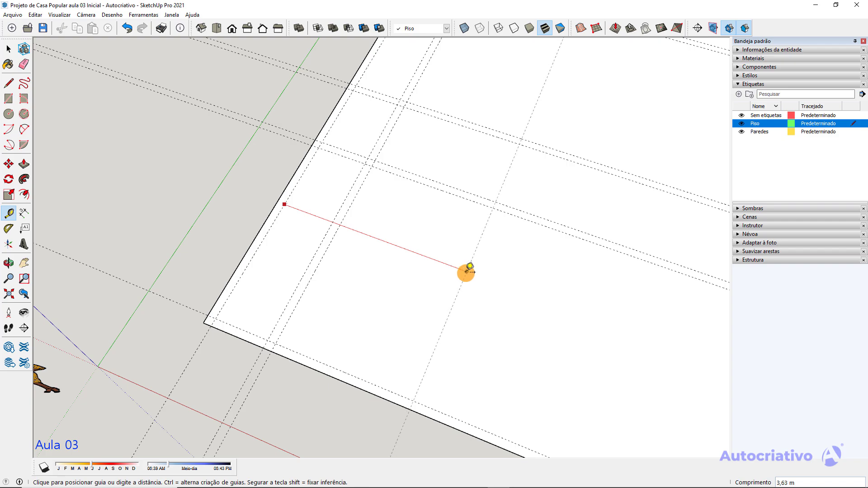
text(4,5)
key(Return)
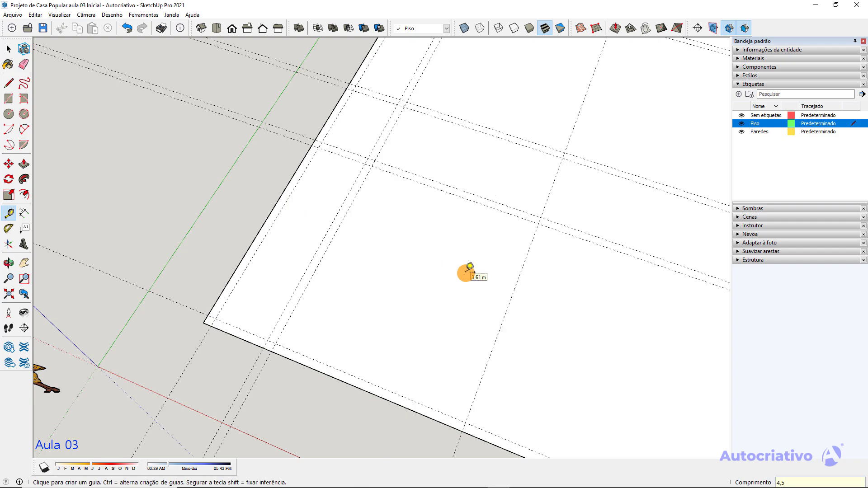
click(518, 279)
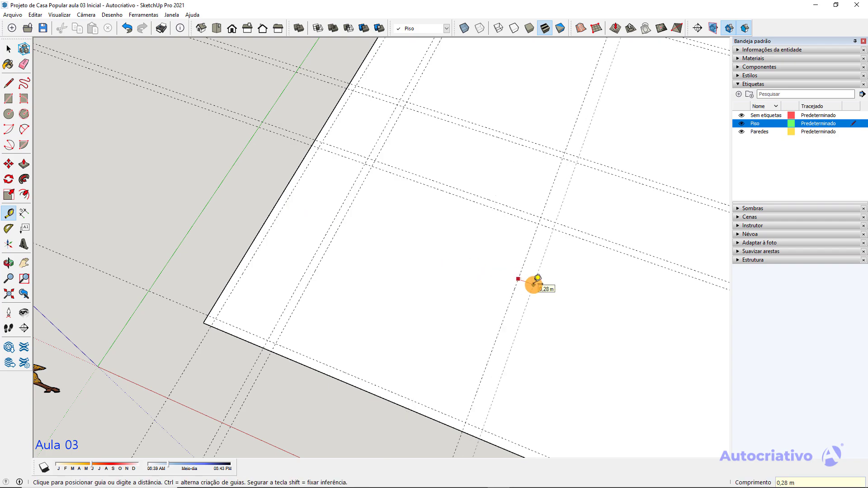
key(Return)
key(space)
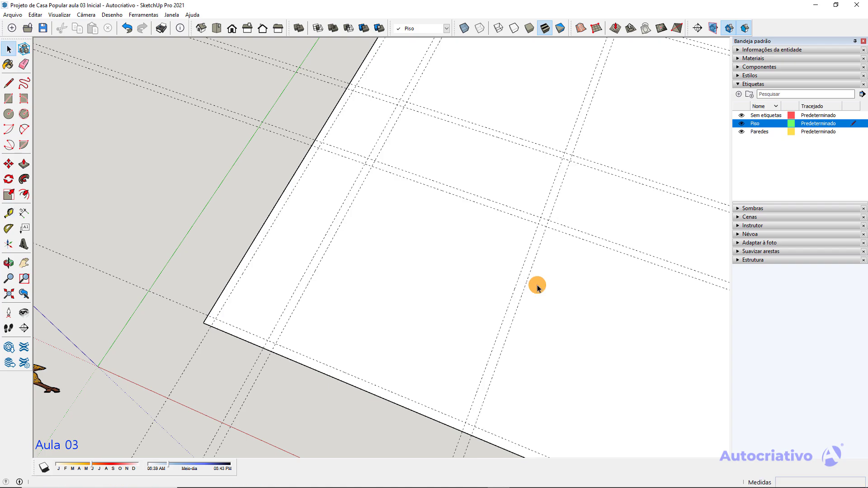
Draw a 10.10 m by 4.80 m rectangle from the floor's front-left corner to the intersection of the outermost rear and inward guides
scroll(537, 285, down, 4)
shift+middle_drag(541, 269, 452, 260)
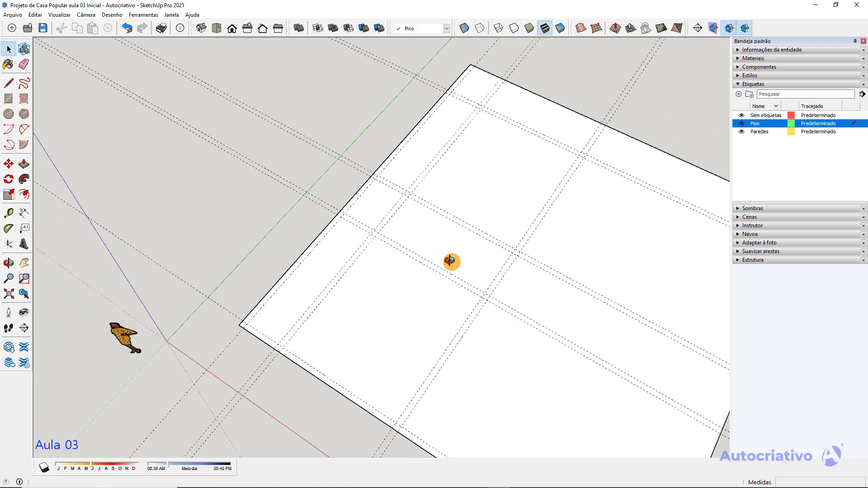
scroll(416, 277, down, 1)
scroll(406, 316, up, 2)
scroll(400, 299, down, 2)
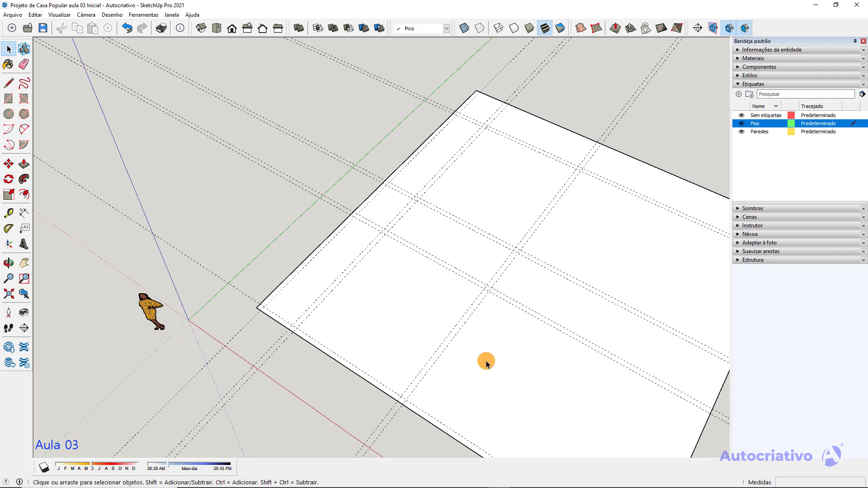
click(8, 99)
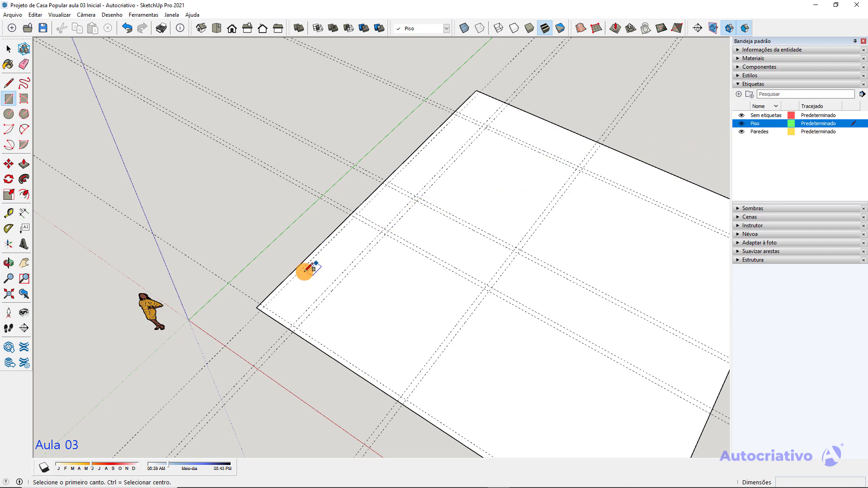
scroll(256, 308, up, 2)
click(254, 308)
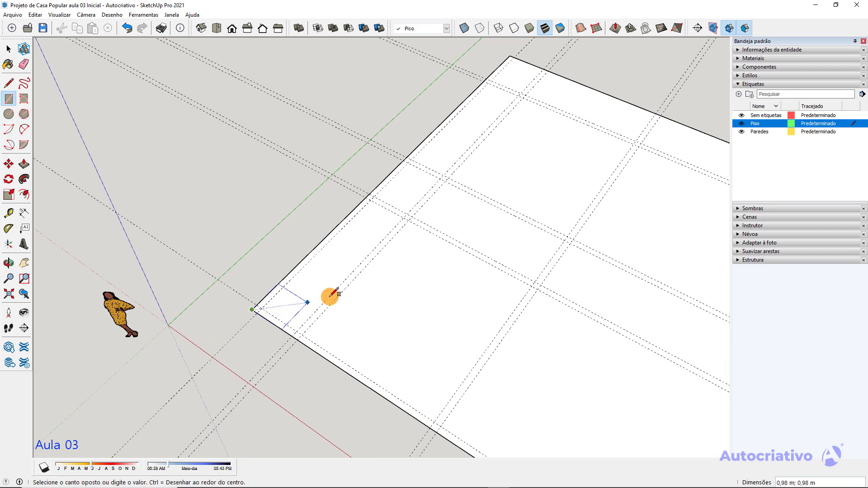
scroll(650, 136, up, 2)
scroll(650, 135, up, 4)
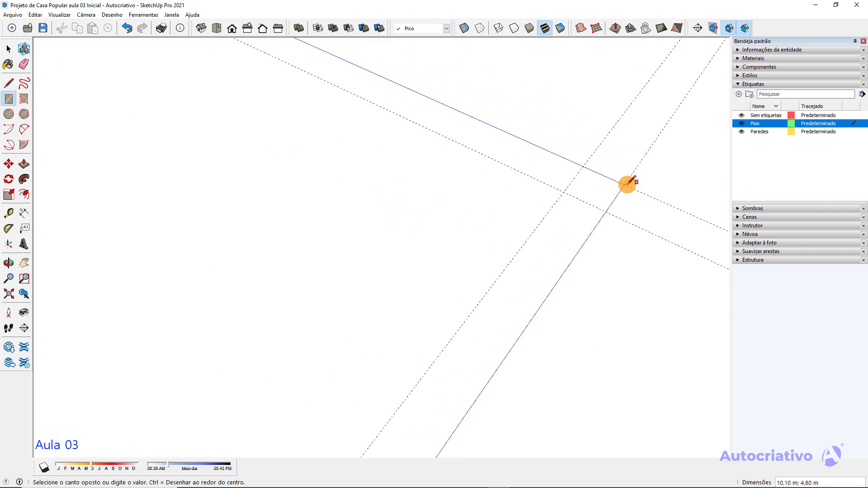
click(630, 178)
scroll(602, 190, down, 4)
scroll(597, 191, down, 4)
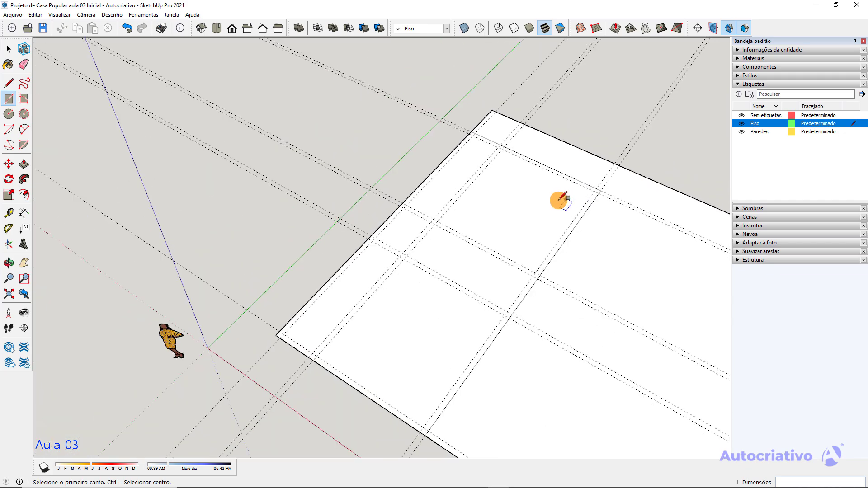
Delete the excess floor face outside the new 10.10 m by 4.80 m rectangle
key(space)
click(528, 203)
scroll(604, 213, down, 3)
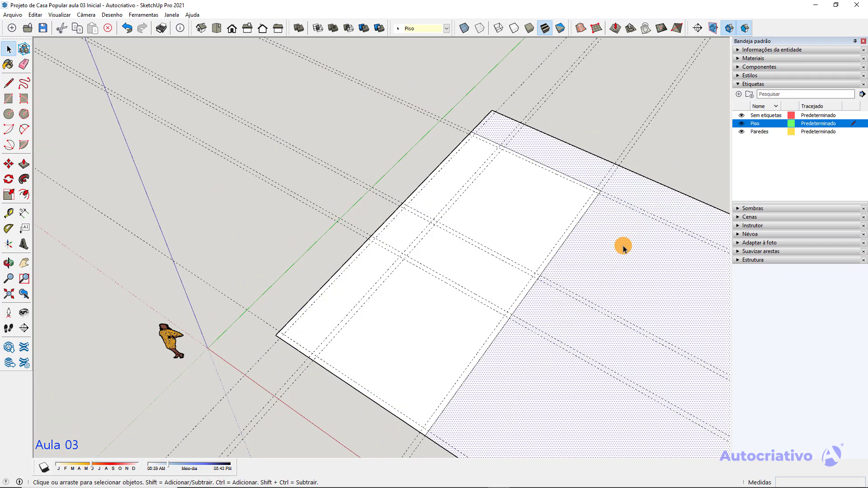
middle_drag(640, 263, 466, 178)
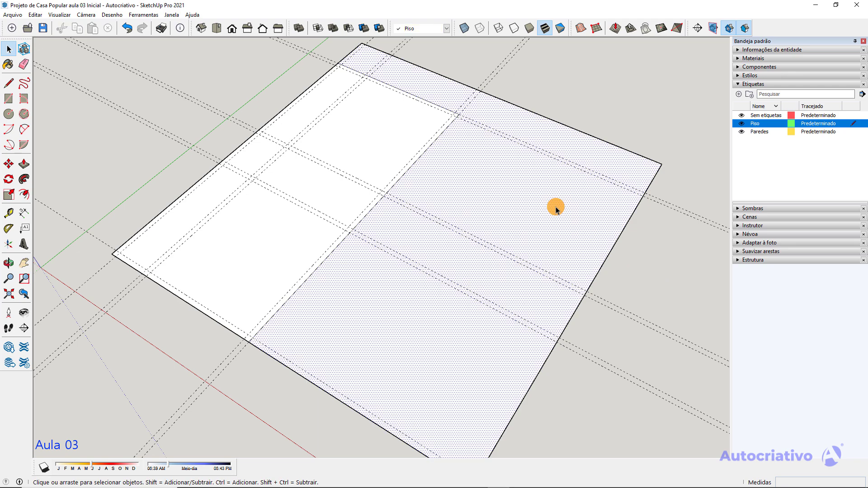
key(Delete)
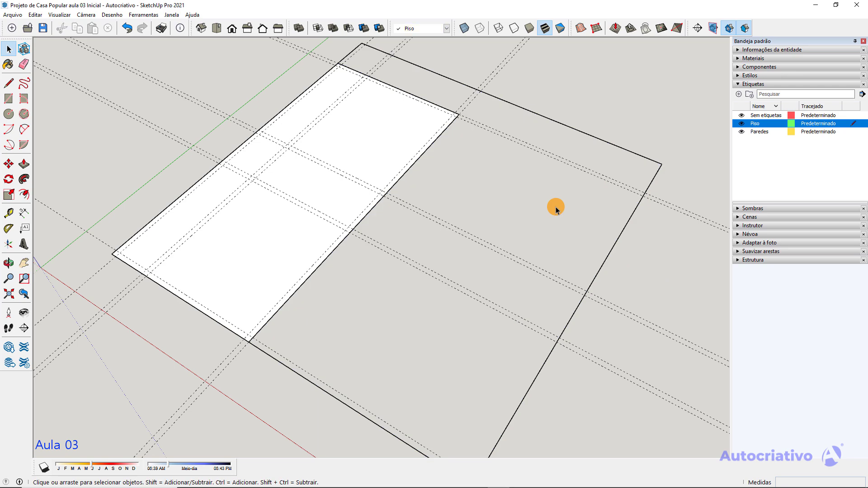
Erase the leftover edges of the original floor outside the new rectangle, keeping the guide lines
click(24, 64)
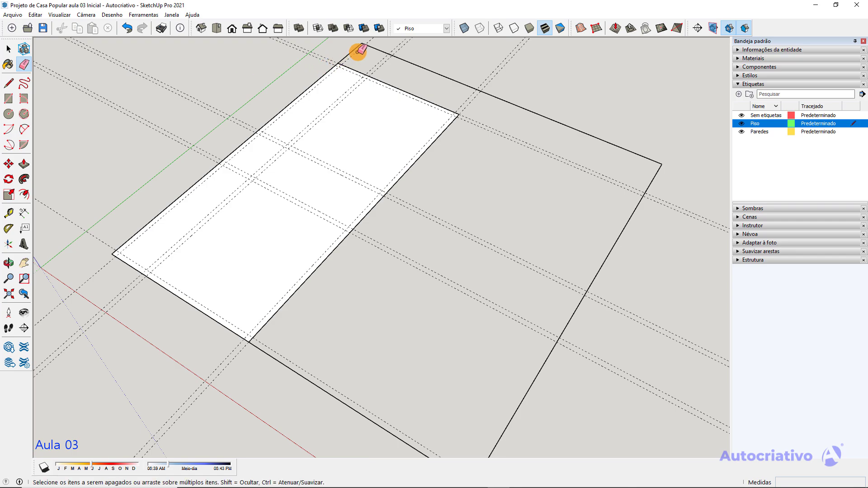
drag(357, 52, 353, 49)
key(ctrl+z)
scroll(353, 46, up, 5)
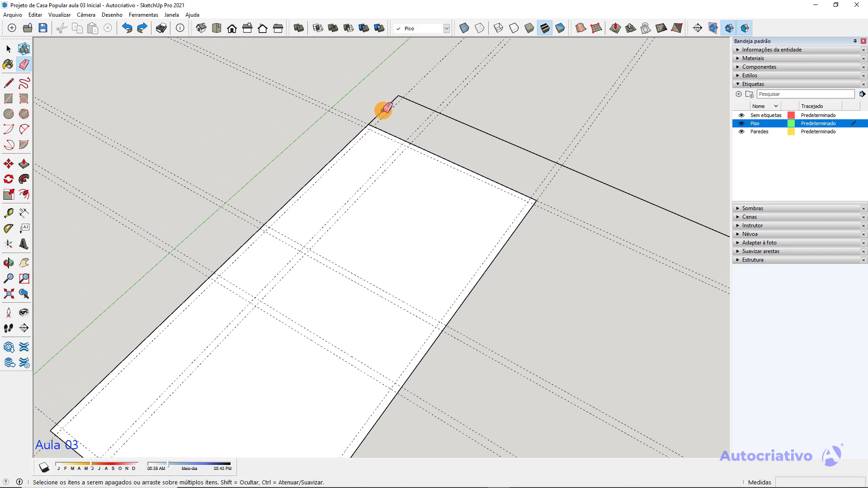
click(410, 101)
middle_drag(417, 95, 495, 152)
click(590, 227)
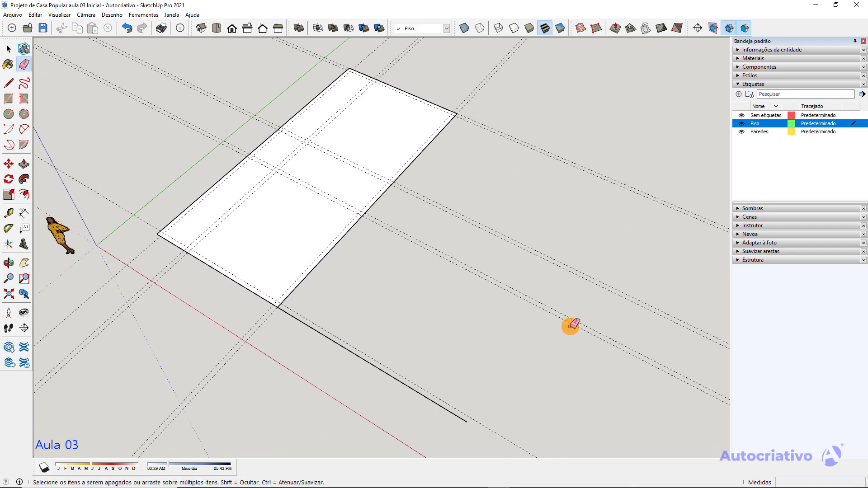
click(397, 380)
Draw the front room's rectangle between the inner guide intersections, from the front-left inner corner to the first cross wall's near guide
middle_drag(368, 339, 430, 311)
mouse_move(351, 259)
middle_down()
mouse_move(339, 228)
mouse_move(467, 189)
mouse_move(546, 113)
mouse_move(419, 175)
mouse_move(374, 236)
mouse_move(386, 222)
middle_up()
key(r)
scroll(248, 248, up, 5)
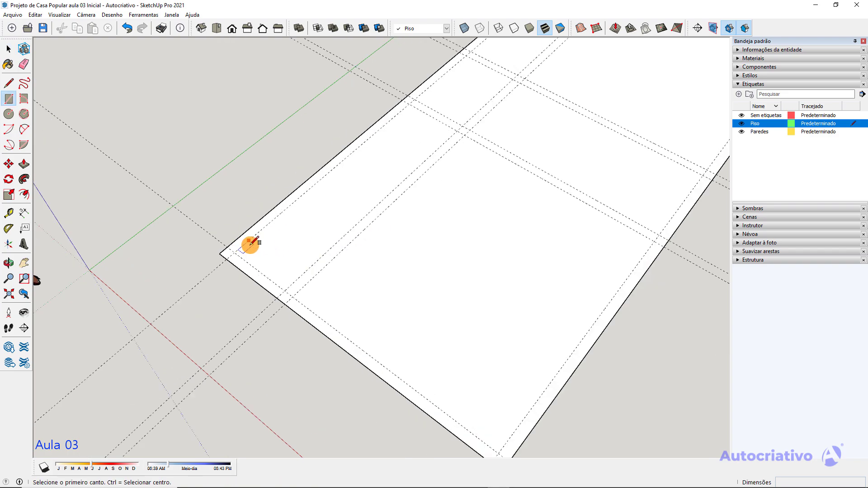
click(227, 253)
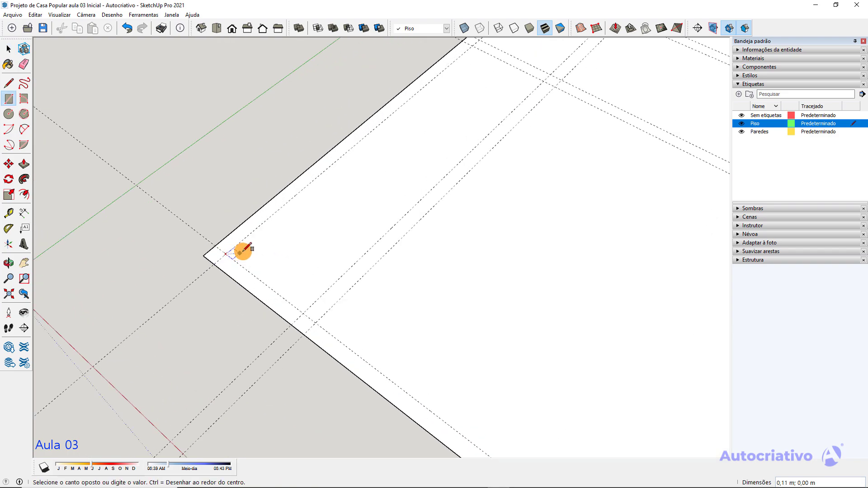
scroll(369, 235, down, 3)
scroll(412, 207, up, 2)
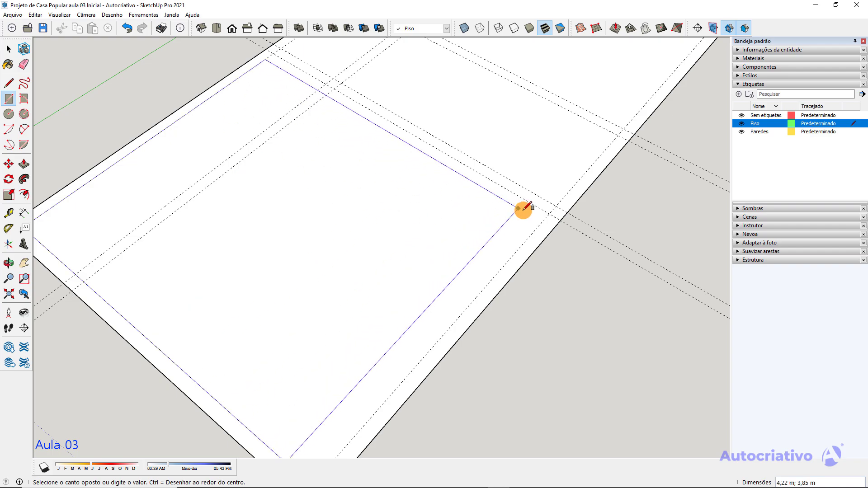
click(538, 214)
key(space)
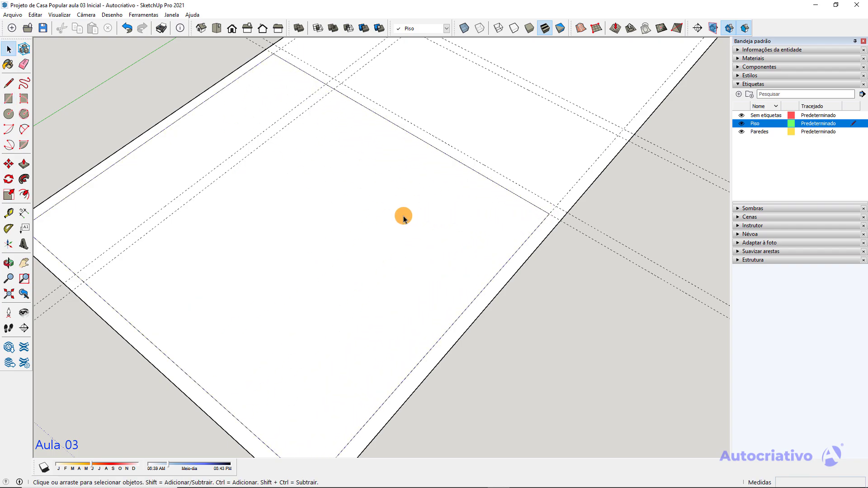
scroll(358, 226, down, 3)
scroll(419, 158, up, 6)
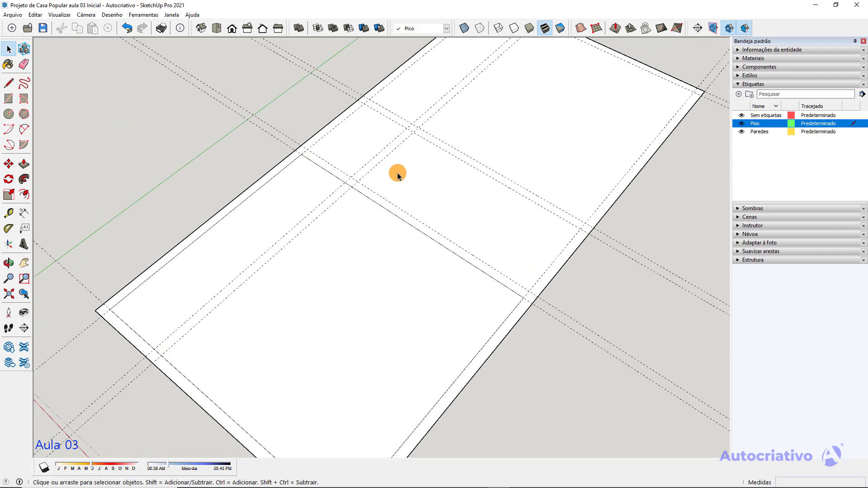
Draw a 3.35 m by 1.50 m rectangle for the middle room between the two cross walls, snapped to the inner guide intersections
key(r)
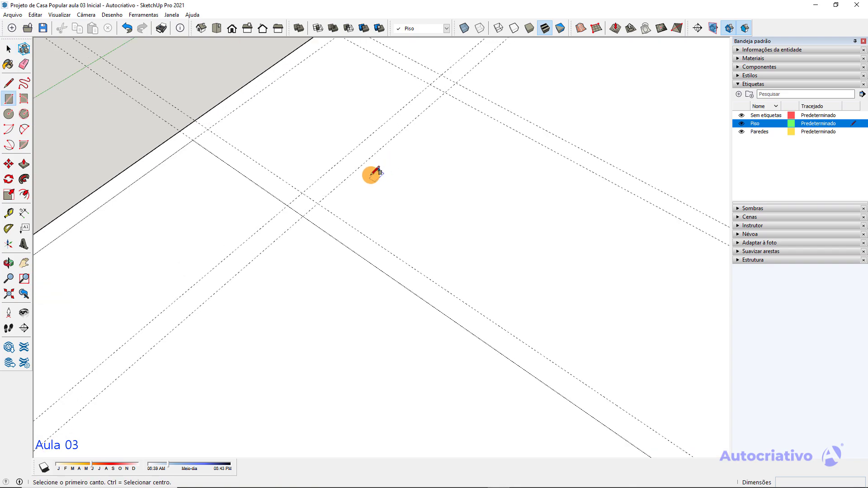
click(319, 203)
scroll(348, 204, down, 4)
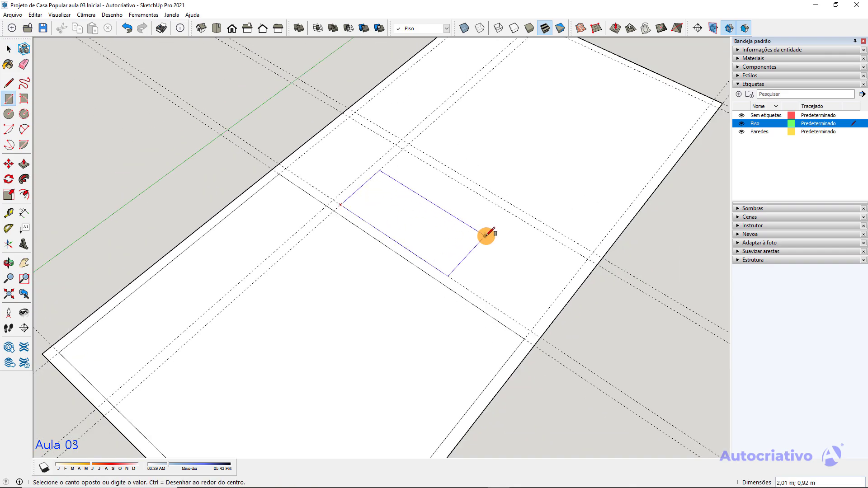
scroll(452, 213, up, 4)
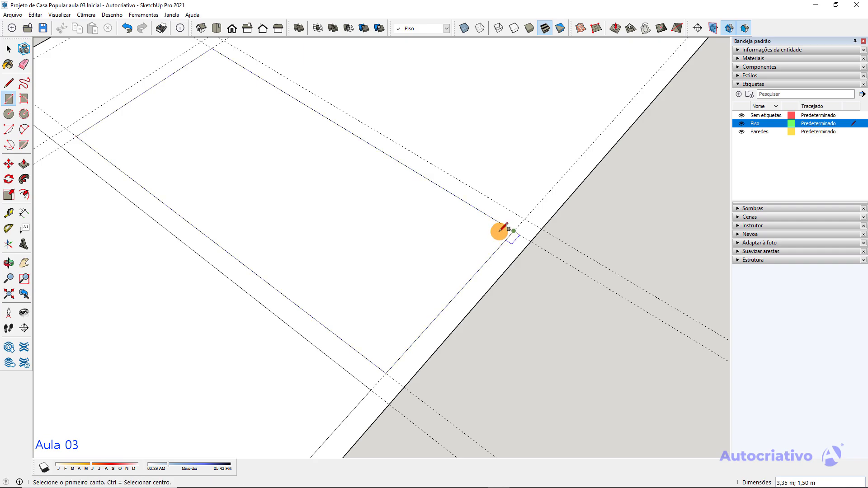
scroll(452, 220, down, 3)
key(space)
click(391, 226)
click(299, 252)
shift+middle_drag(354, 169, 384, 213)
Draw a 4.50 m by 4.00 m rectangle for the rear room, from the second cross wall's far guide to the opposite inner corner
key(r)
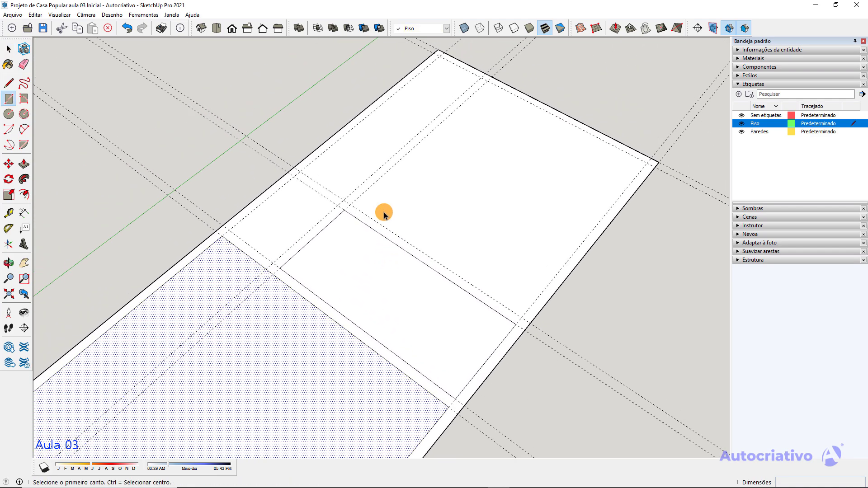
click(300, 171)
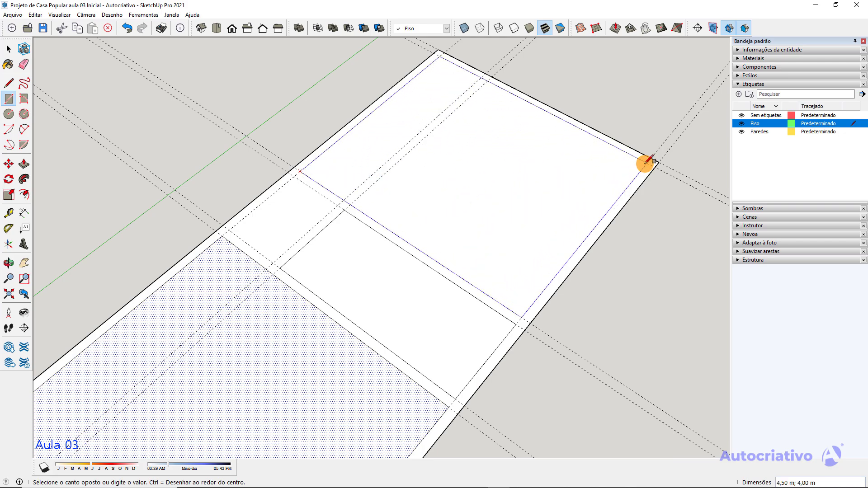
scroll(524, 203, down, 3)
middle_drag(514, 208, 409, 189)
scroll(430, 253, up, 3)
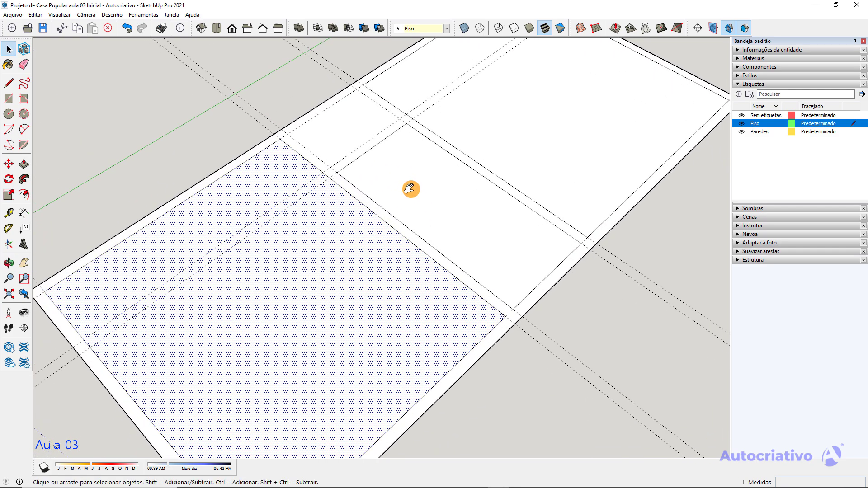
scroll(411, 189, down, 5)
click(414, 188)
scroll(381, 167, up, 2)
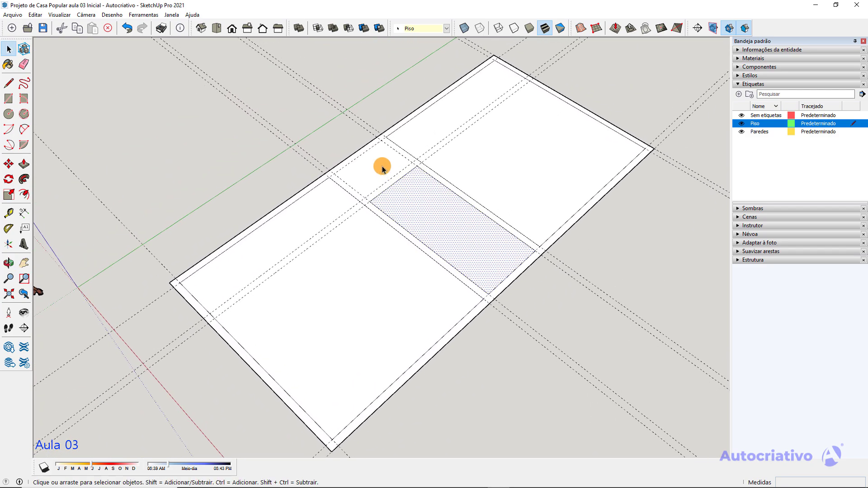
Draw lines along both long sides of the corridor between the front and rear rooms, with the middle room's side 1.80 m long
click(382, 167)
scroll(379, 165, up, 5)
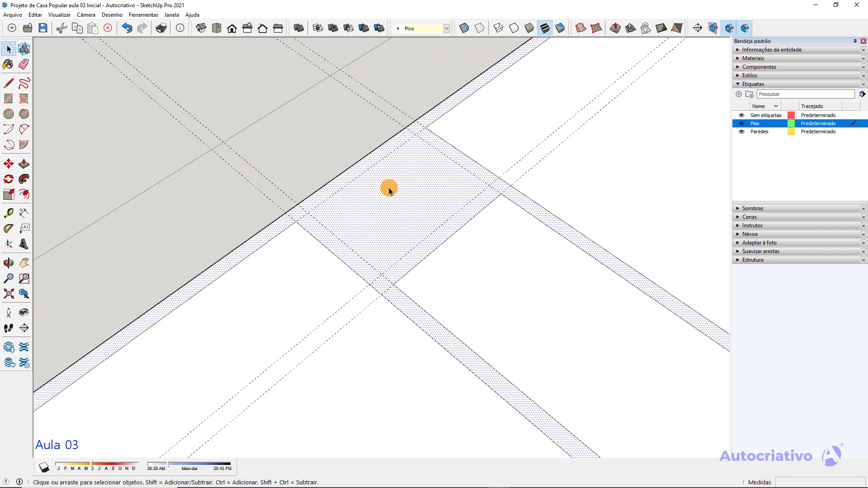
key(r)
scroll(384, 188, up, 2)
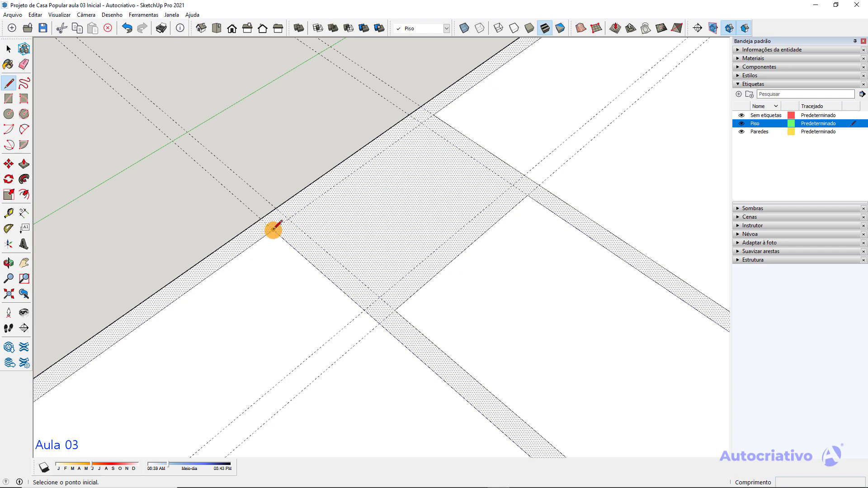
click(273, 230)
key(space)
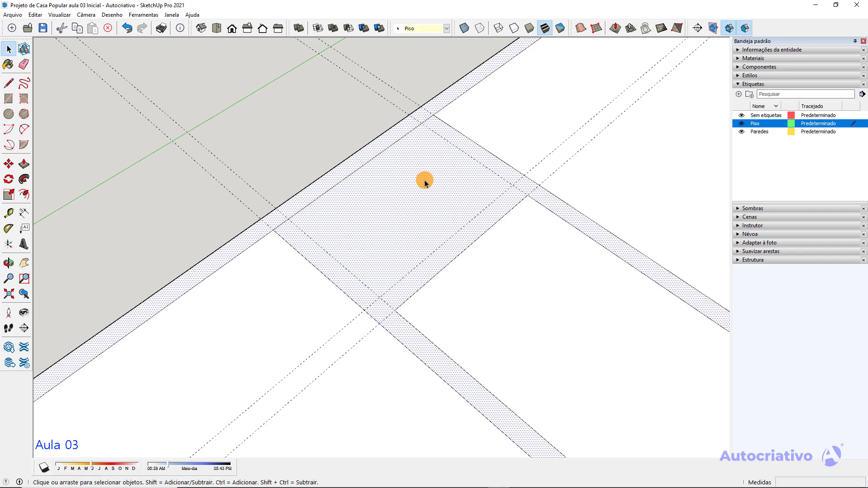
key(l)
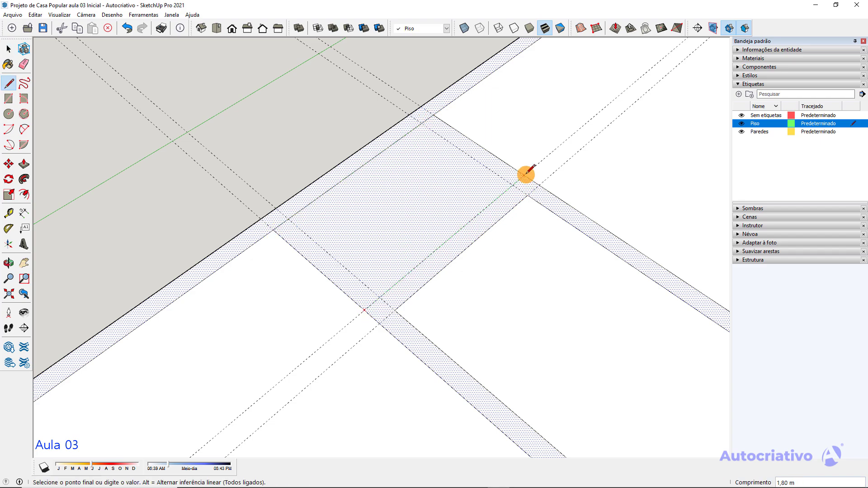
key(space)
Erase the edges and overlapping guides at both ends of the corridor, merging it with the front and rear rooms
key(e)
click(490, 152)
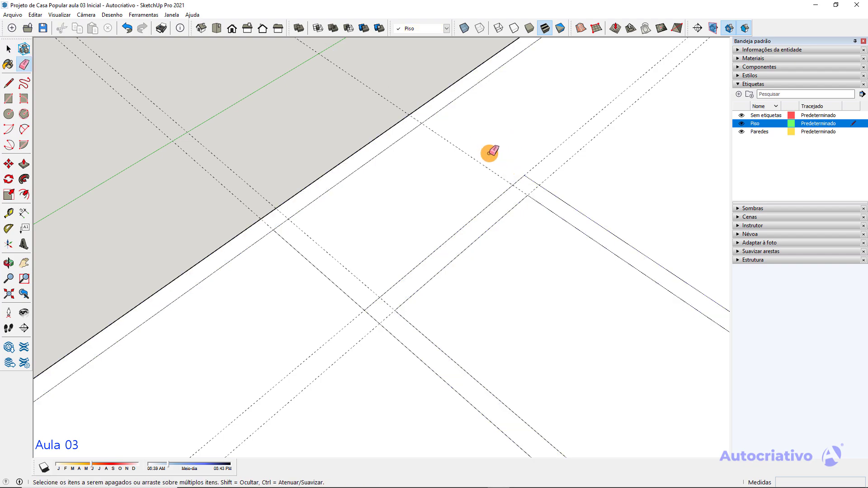
click(319, 268)
scroll(308, 256, down, 3)
key(space)
click(374, 226)
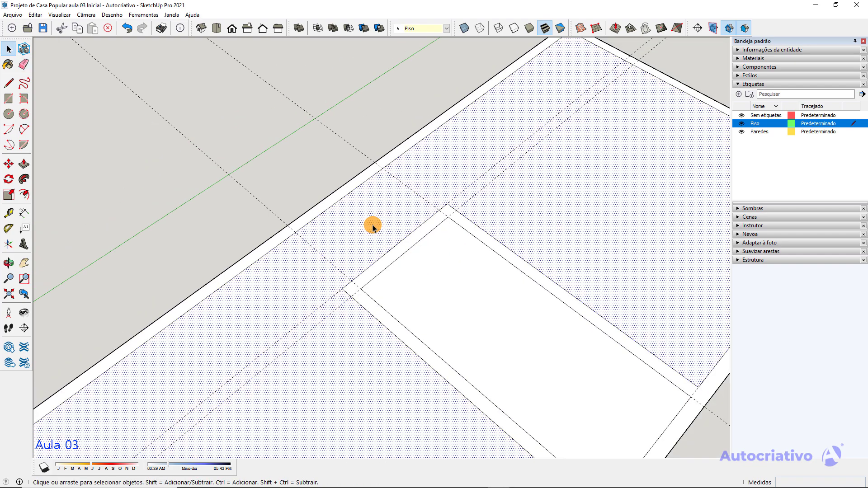
scroll(374, 221, down, 5)
shift+middle_drag(402, 252, 362, 238)
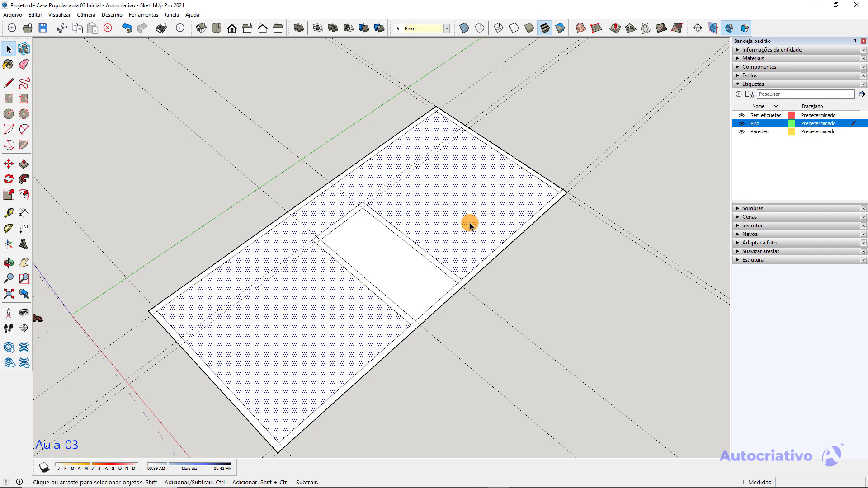
scroll(437, 298, up, 2)
click(445, 301)
scroll(447, 299, down, 2)
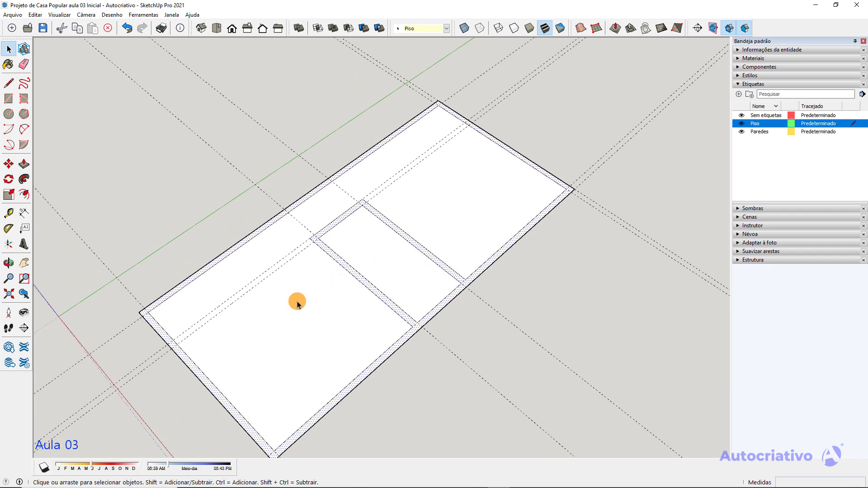
Draw a 1.00 m line from the partition corner to the outer wall's inner edge to separate the front room from the corridor
shift+middle_drag(364, 276, 398, 266)
scroll(334, 213, up, 5)
shift+middle_drag(334, 212, 344, 216)
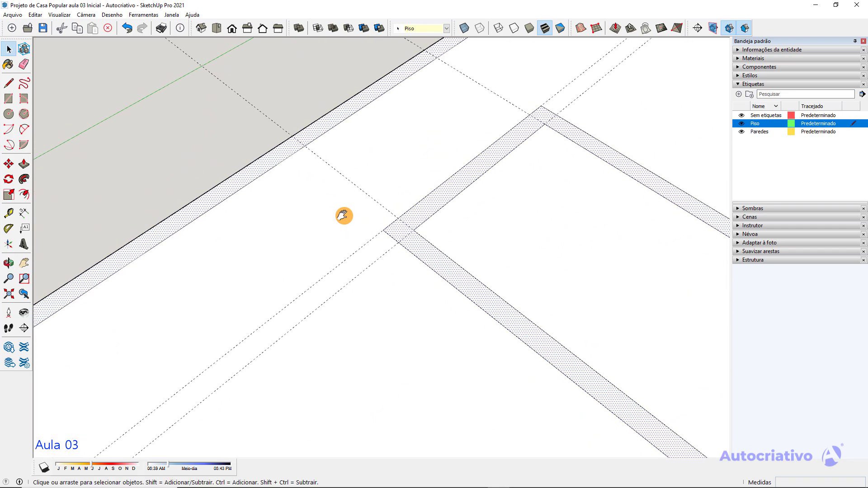
key(l)
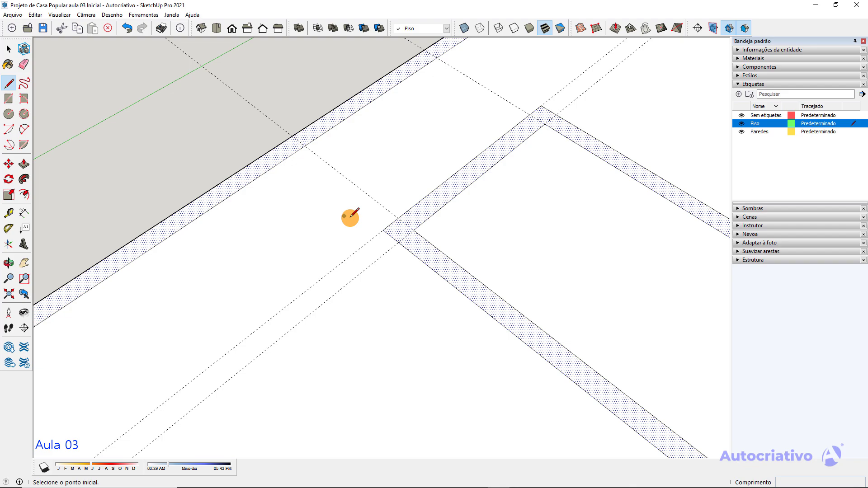
click(383, 229)
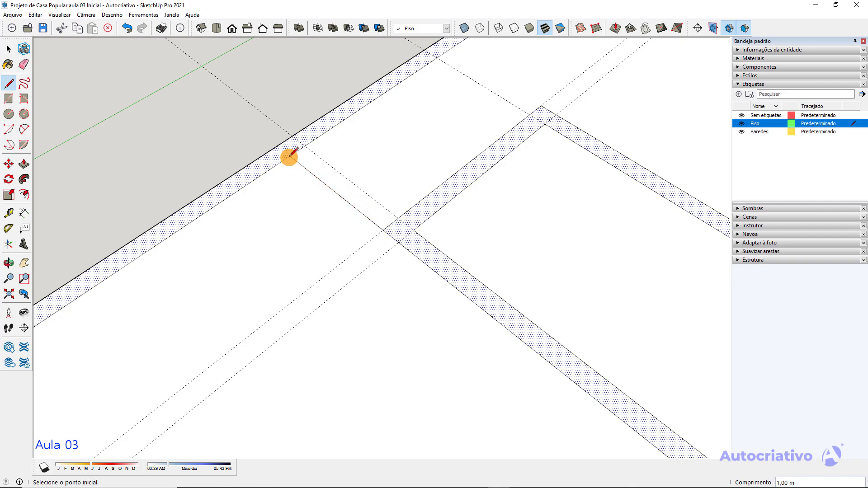
scroll(291, 154, down, 5)
key(space)
Push/Pull the front room's floor face up 12 cm
click(333, 247)
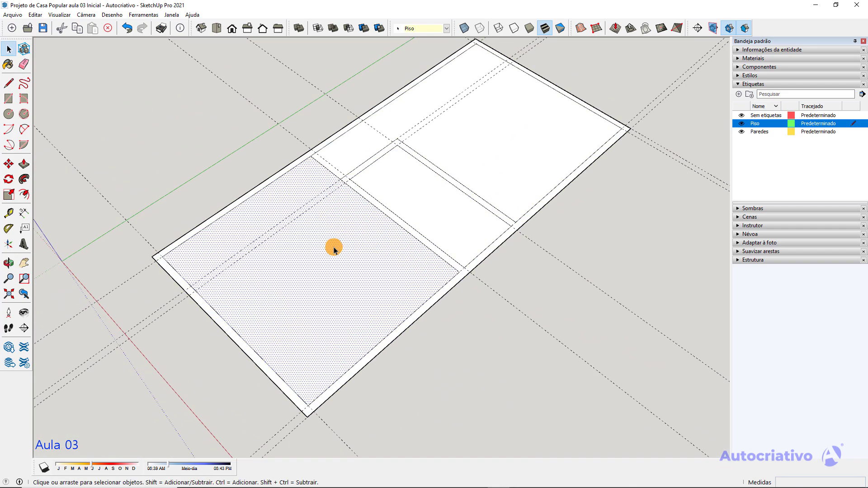
key(p)
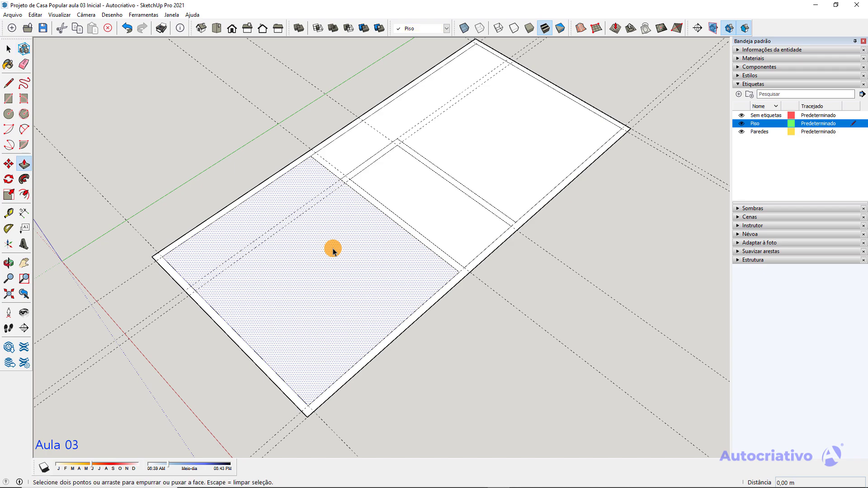
click(333, 249)
middle_drag(331, 248, 331, 189)
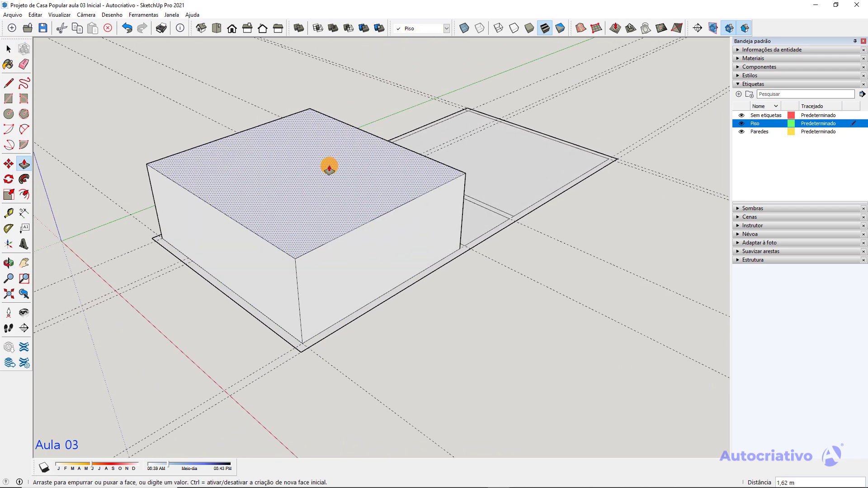
scroll(334, 223, up, 1)
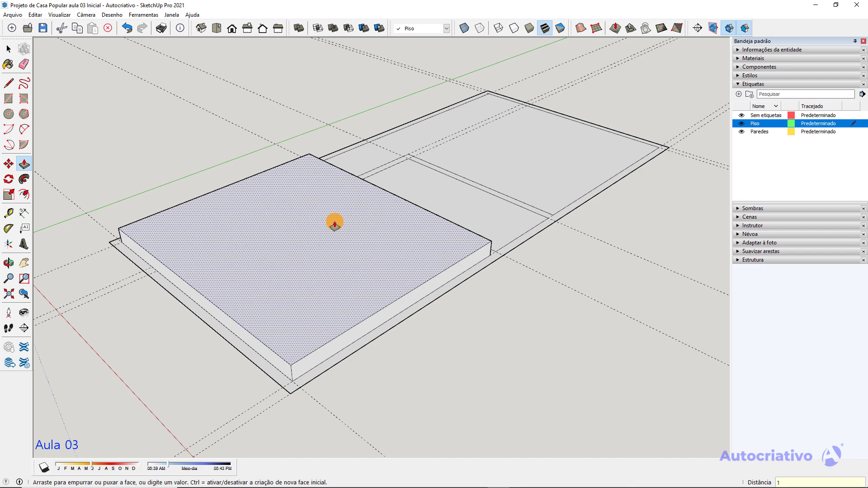
text(12cm)
key(Return)
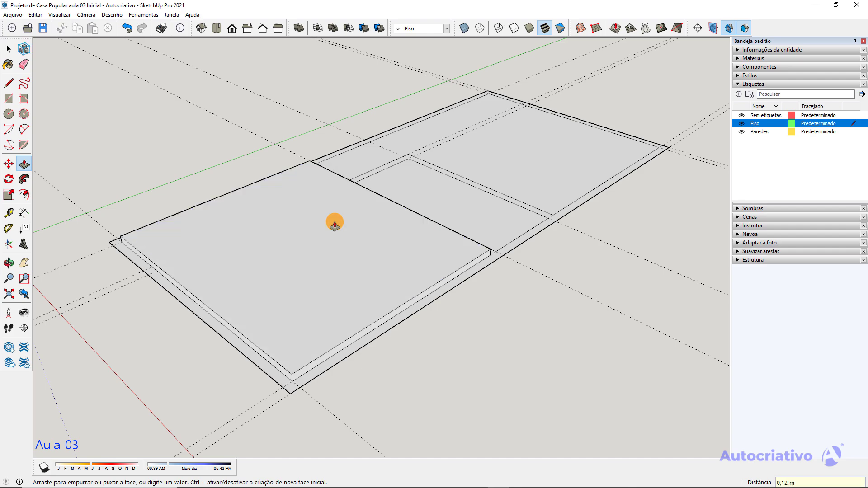
key(space)
Push/Pull the middle room's floor face up 0.12 m, matching the front room's floor height
middle_drag(485, 358, 471, 185)
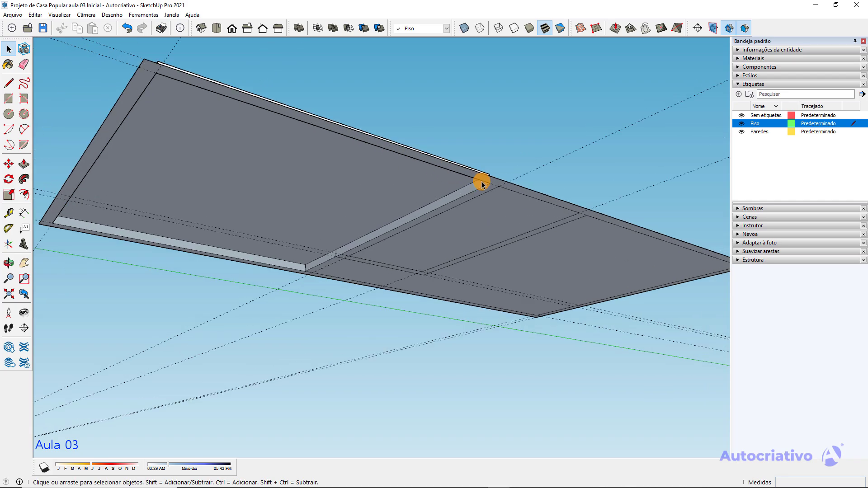
middle_drag(427, 138, 467, 375)
scroll(429, 247, up, 1)
shift+middle_drag(429, 248, 352, 247)
middle_drag(345, 192, 348, 249)
scroll(348, 247, up, 2)
click(346, 222)
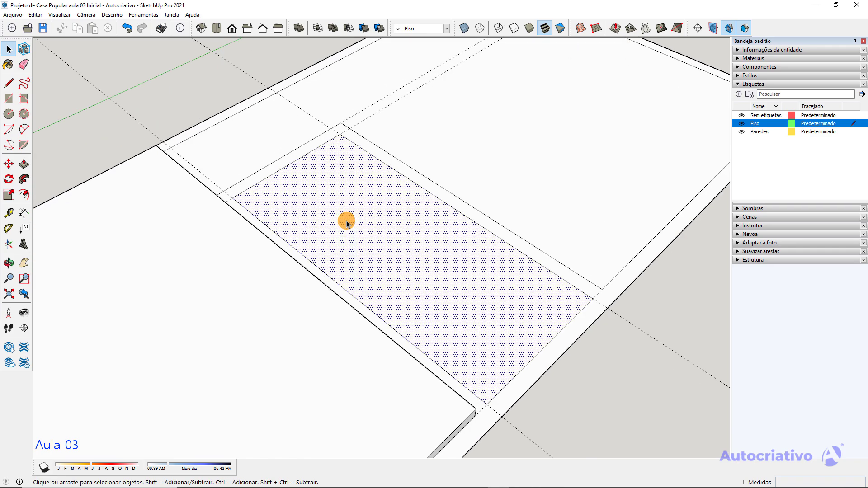
key(p)
click(347, 220)
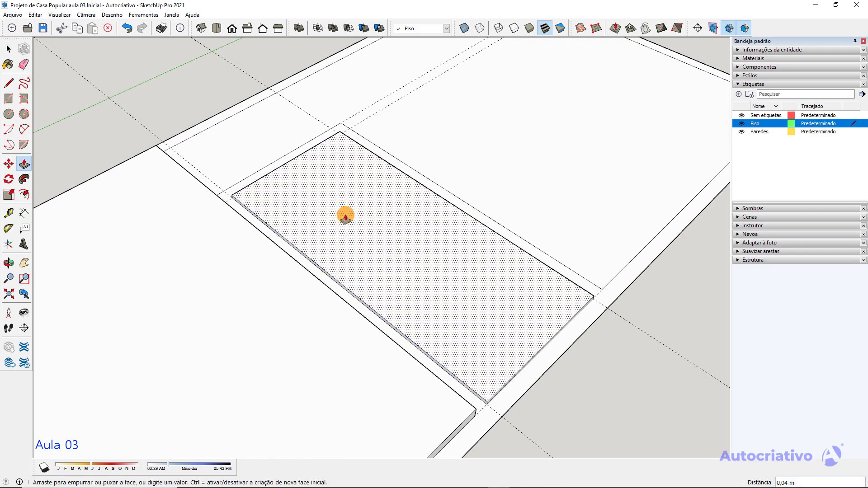
middle_drag(291, 219, 209, 183)
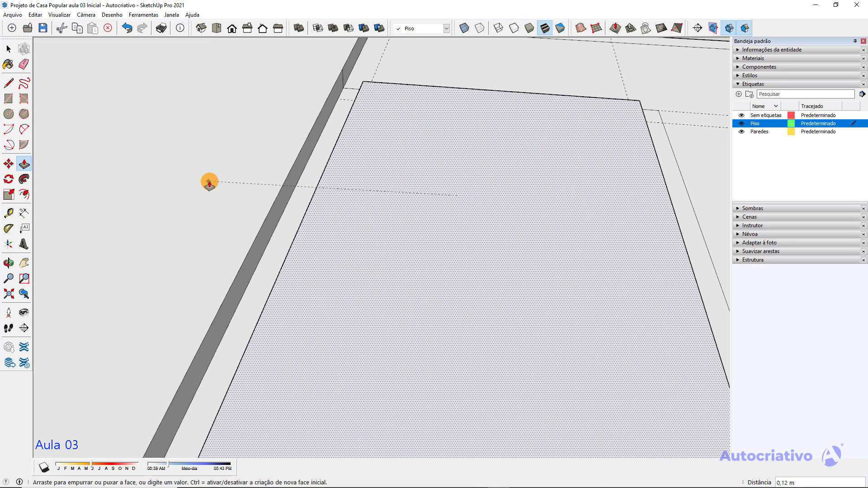
middle_drag(274, 202, 390, 213)
key(space)
Push/Pull the combined corridor and rear room floor up to 0.15 m, entering 0.03 m for the rise above the other floors
click(389, 208)
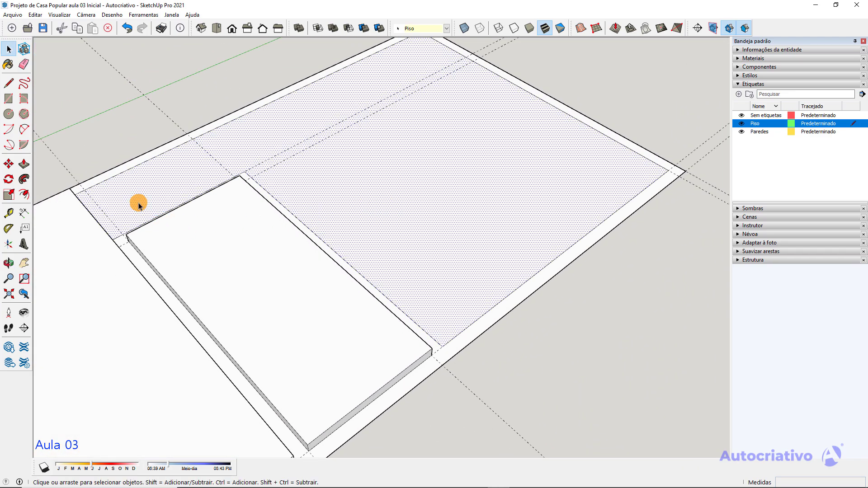
key(p)
click(350, 174)
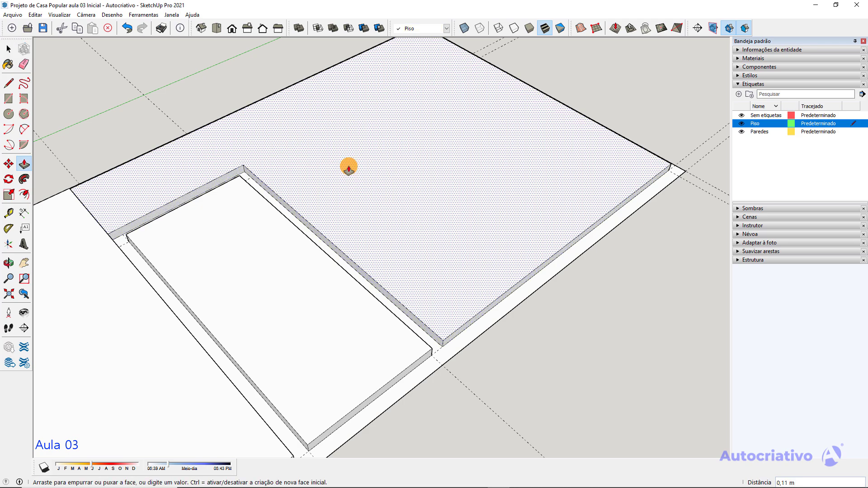
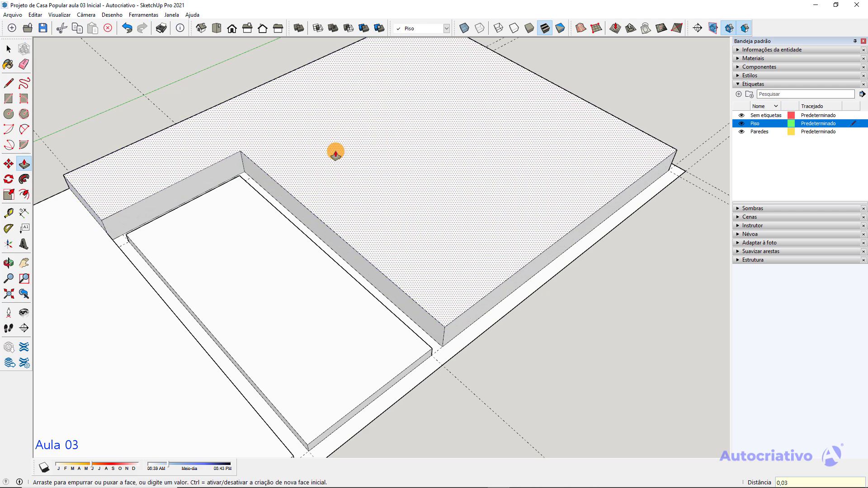
key(Return)
key(space)
Measure the height of the rear room's raised floor at its vertical corner edge with the Dimension tool
middle_drag(354, 221, 413, 300)
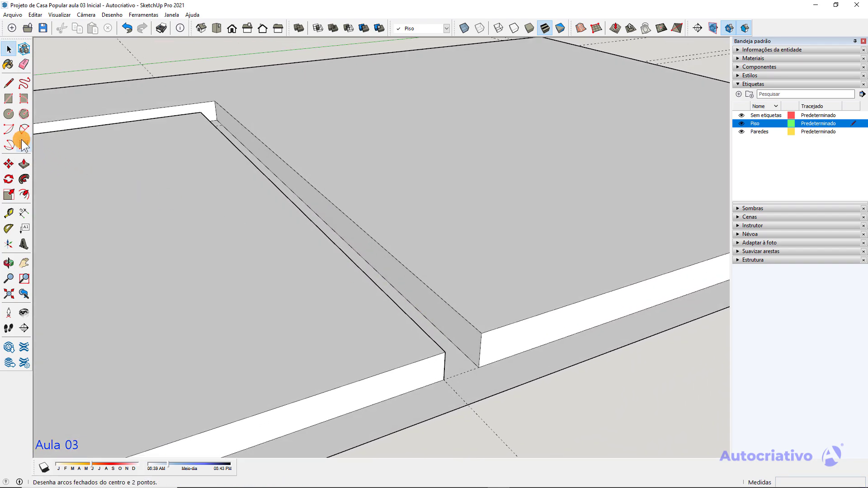
click(24, 213)
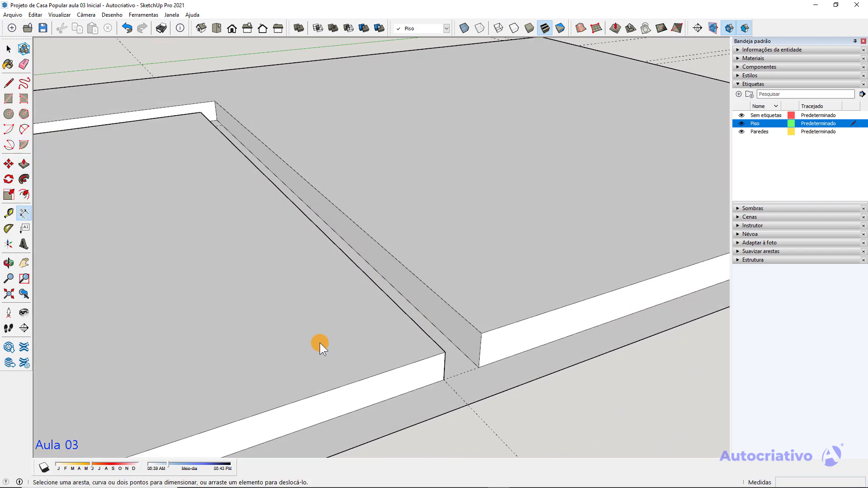
click(482, 334)
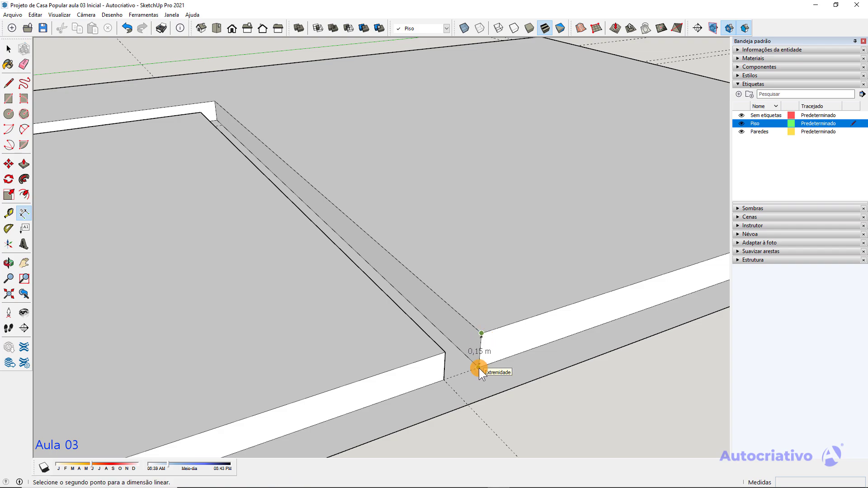
key(space)
Examine the raised room floors and the wall strips left between and around them
scroll(441, 339, down, 5)
middle_drag(361, 322, 480, 332)
scroll(292, 339, down, 3)
scroll(444, 356, up, 4)
scroll(332, 369, down, 3)
middle_drag(384, 364, 443, 361)
scroll(439, 358, up, 4)
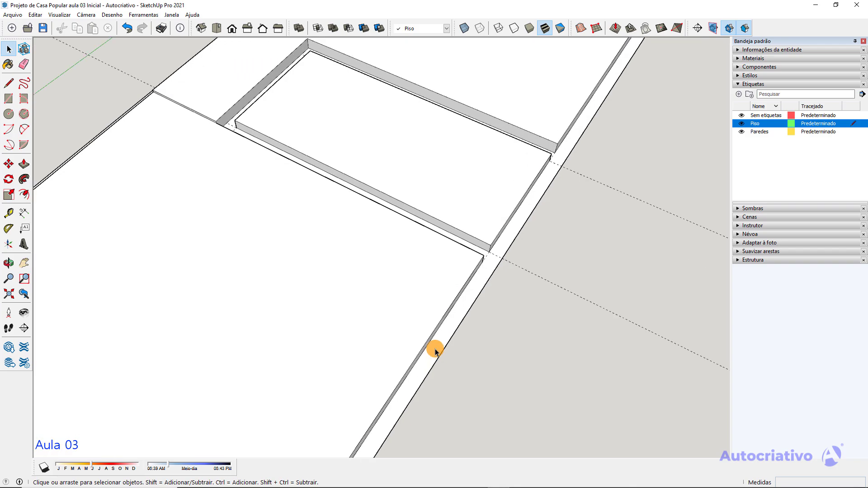
click(435, 351)
click(476, 350)
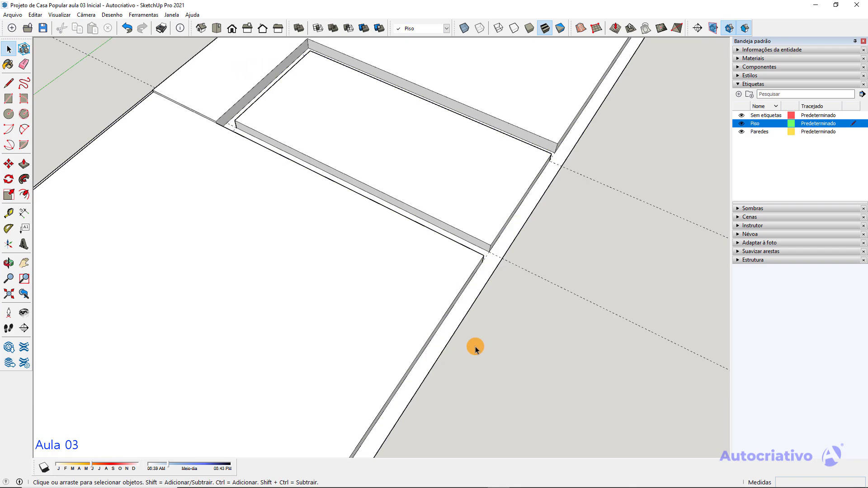
Copy the wall strip face with its outline edges and paste it on the ground beside the house floors
double_click(446, 337)
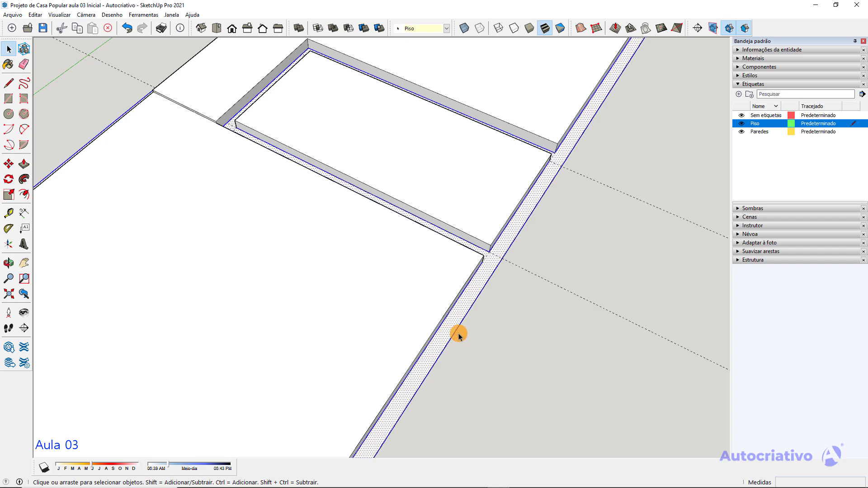
scroll(460, 336, down, 10)
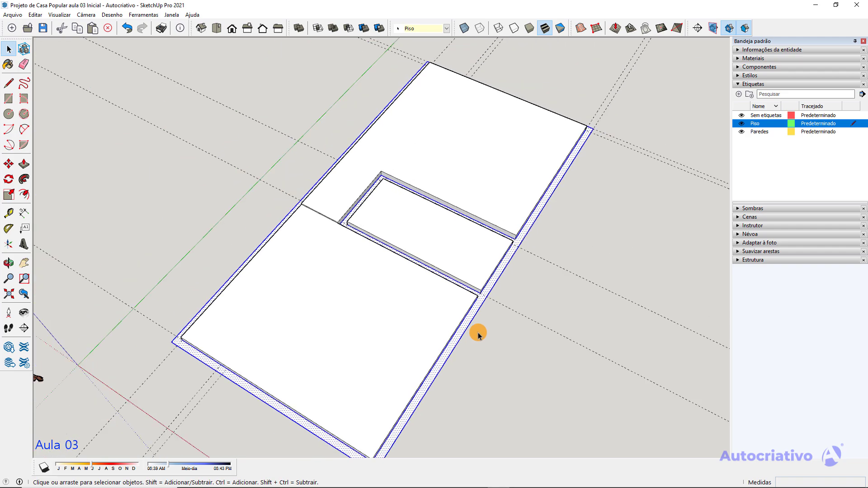
middle_drag(482, 324, 350, 256)
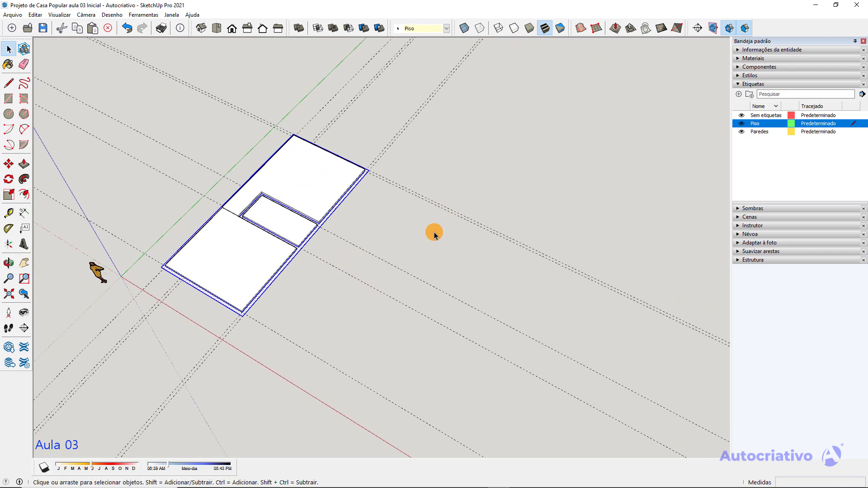
key(ctrl+c)
key(ctrl+v)
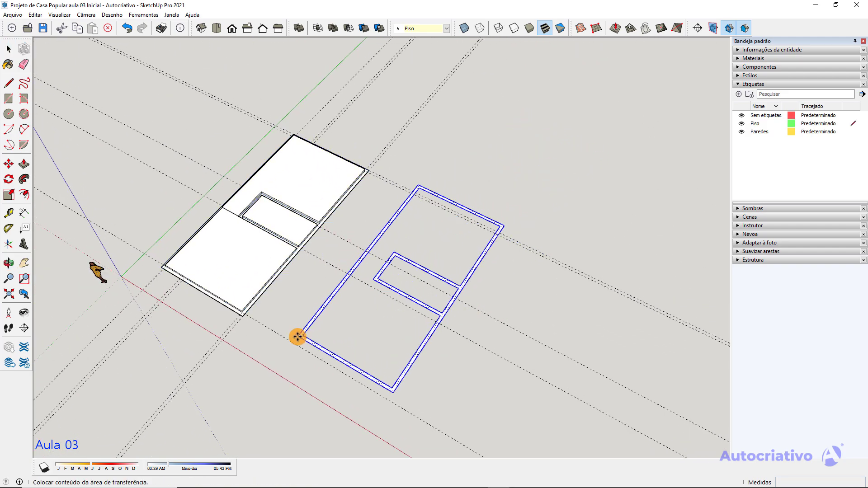
scroll(264, 337, up, 8)
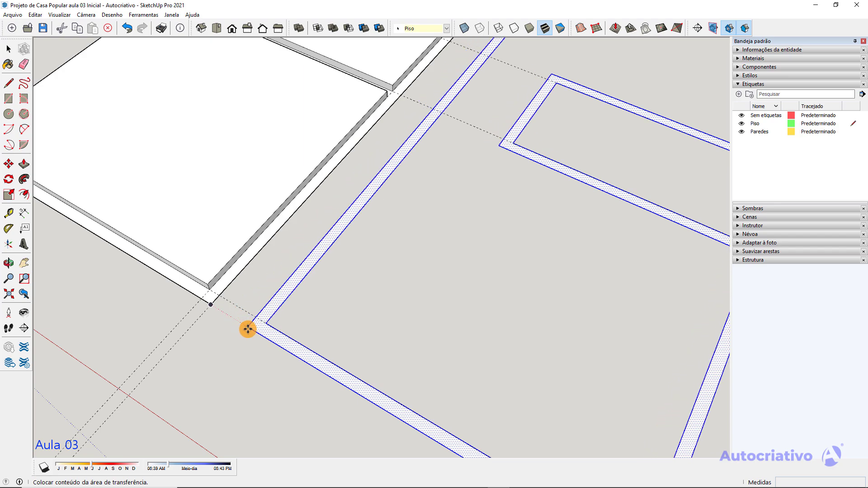
click(253, 332)
scroll(381, 287, down, 5)
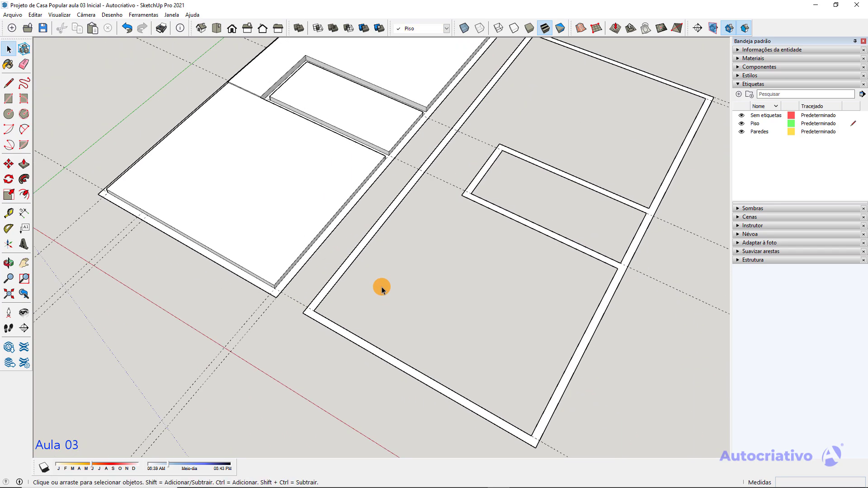
Delete the original wall strip face around the rooms and erase its leftover outer edges along the long side and the front
shift+middle_drag(381, 287, 462, 323)
scroll(412, 311, up, 4)
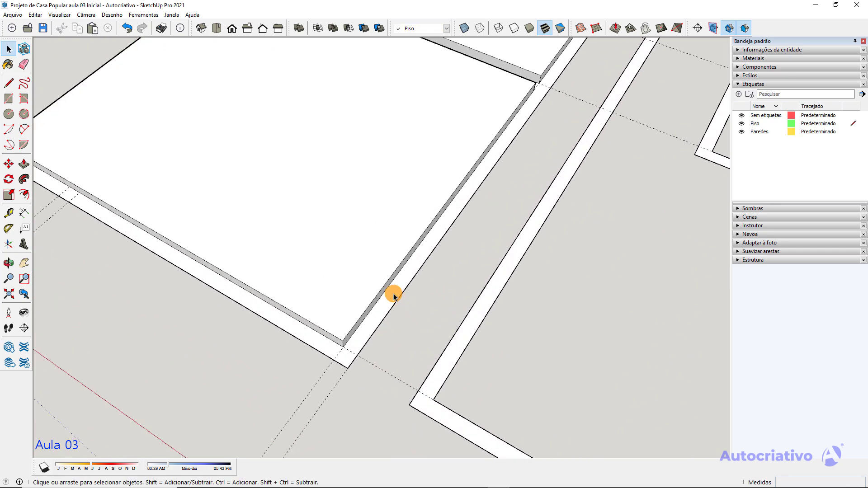
click(393, 297)
key(Delete)
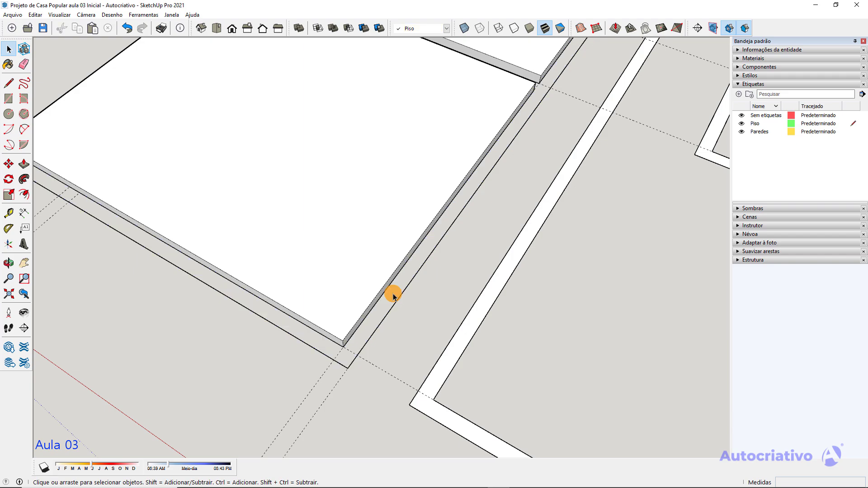
key(e)
click(397, 301)
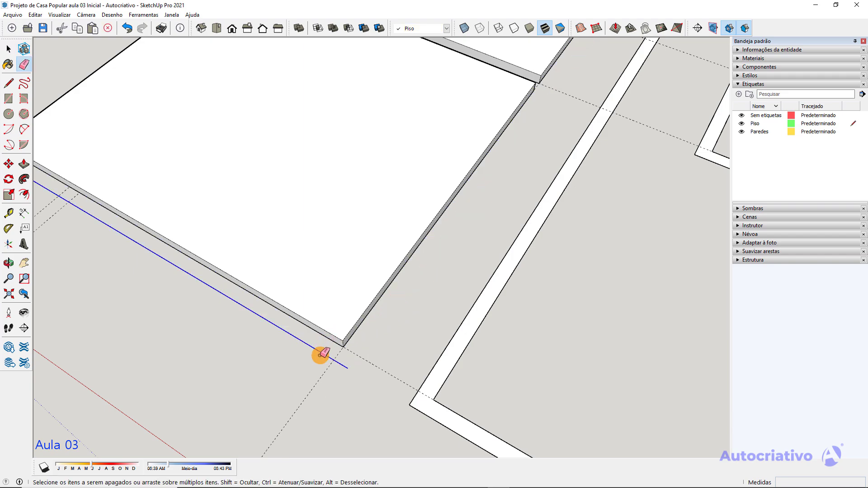
click(320, 353)
scroll(352, 360, down, 6)
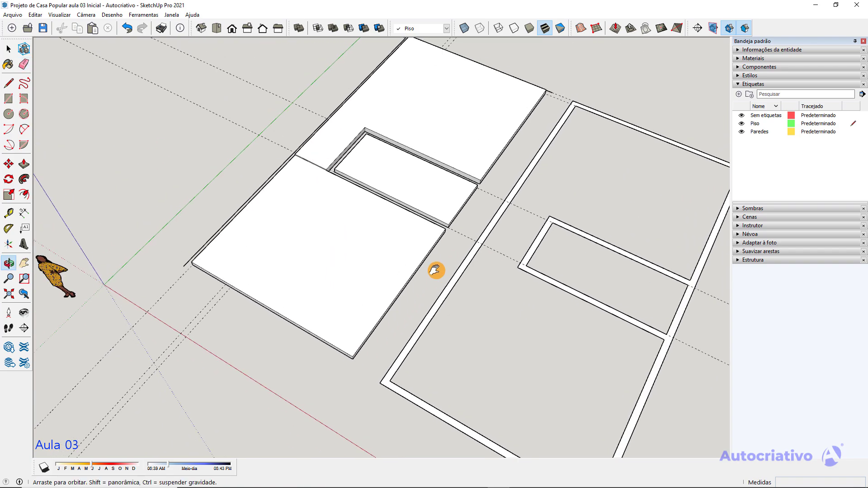
Erase the remaining original wall outline edges along the other long side and the rear of the floors
scroll(498, 171, up, 5)
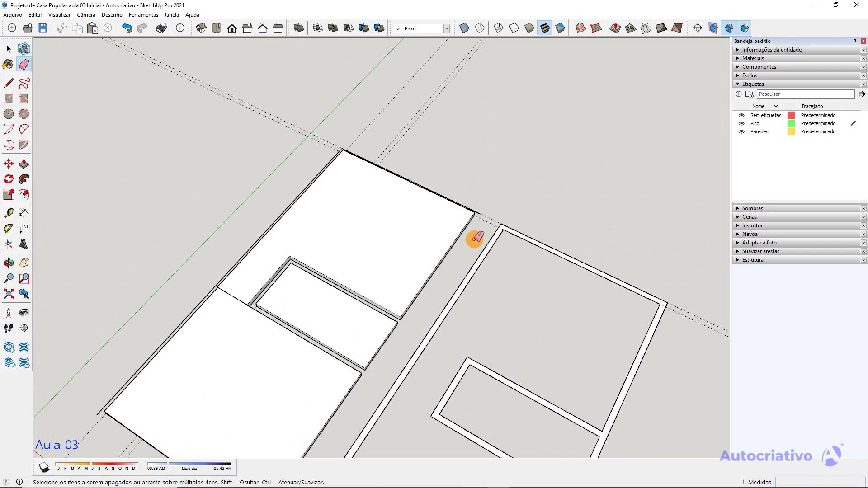
shift+middle_drag(195, 281, 561, 195)
mouse_move(324, 308)
middle_down()
mouse_move(372, 320)
mouse_move(503, 292)
mouse_move(378, 451)
mouse_move(352, 436)
middle_up()
scroll(407, 326, up, 1)
click(362, 334)
scroll(357, 335, down, 3)
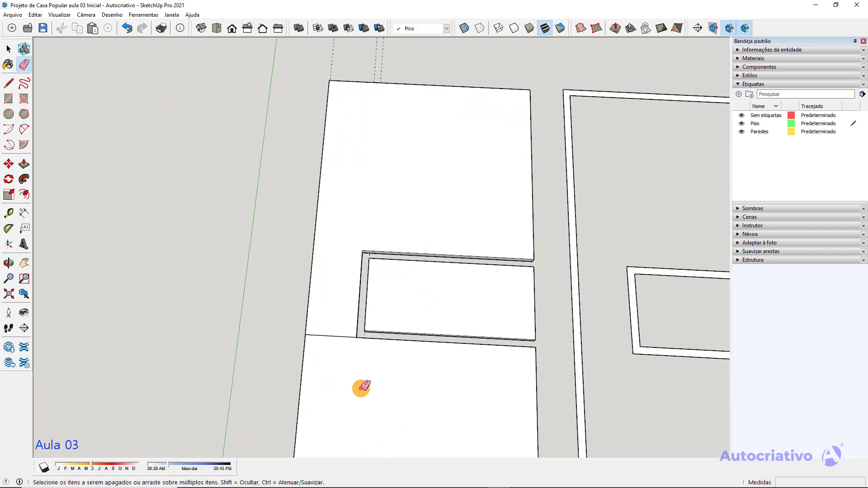
scroll(374, 235, up, 6)
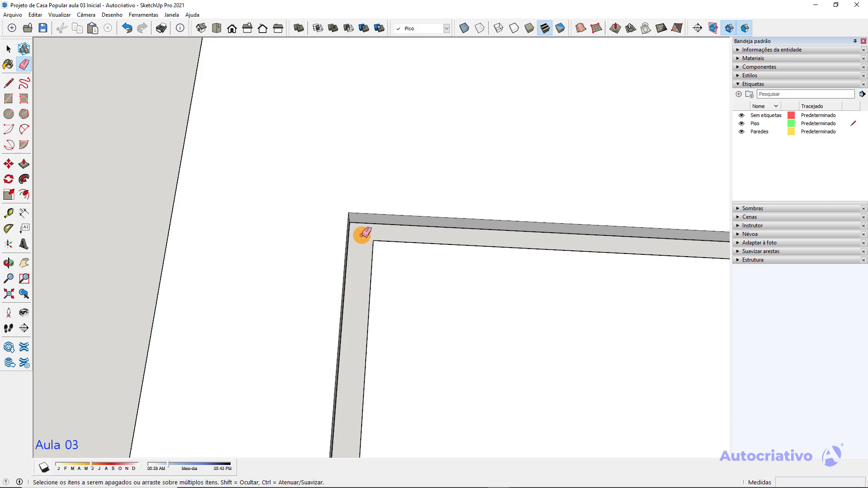
Draw a 1.00 m line across the corridor's underside where it meets the front room, closing the open bottom of the floors
scroll(398, 271, down, 8)
middle_drag(434, 308, 363, 151)
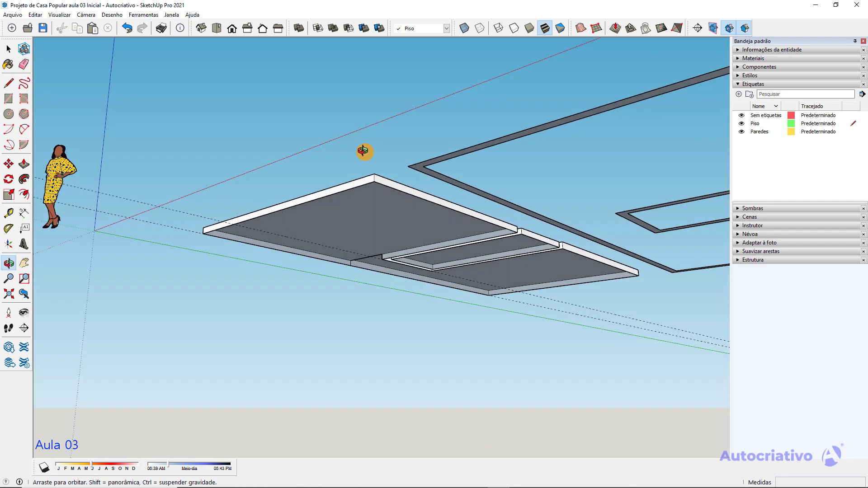
scroll(398, 204, up, 2)
scroll(396, 205, up, 2)
scroll(449, 226, up, 3)
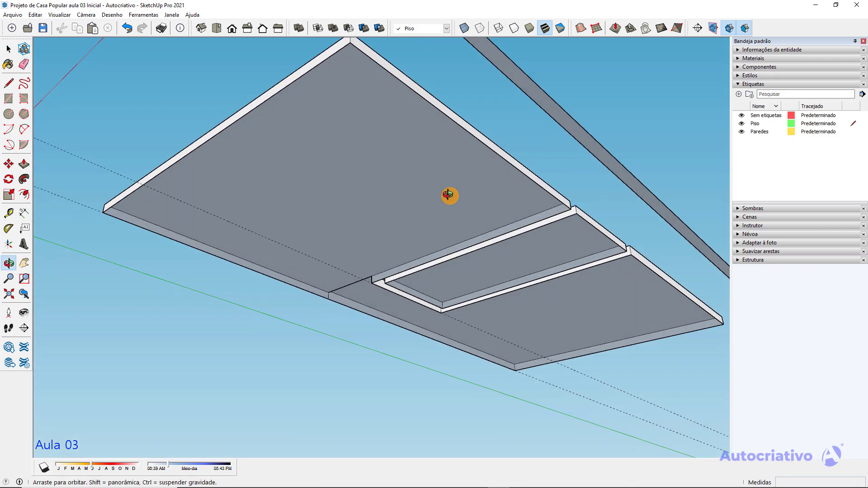
middle_drag(448, 195, 427, 216)
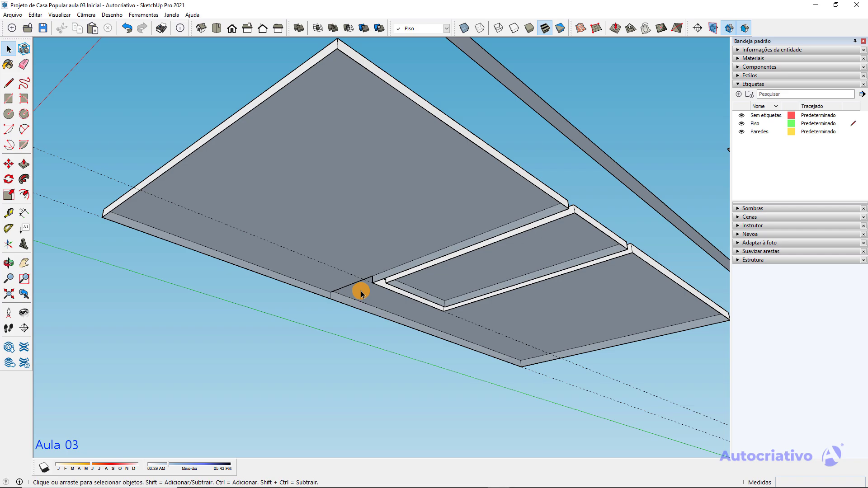
scroll(361, 292, up, 4)
middle_drag(360, 288, 264, 313)
key(l)
scroll(325, 304, up, 5)
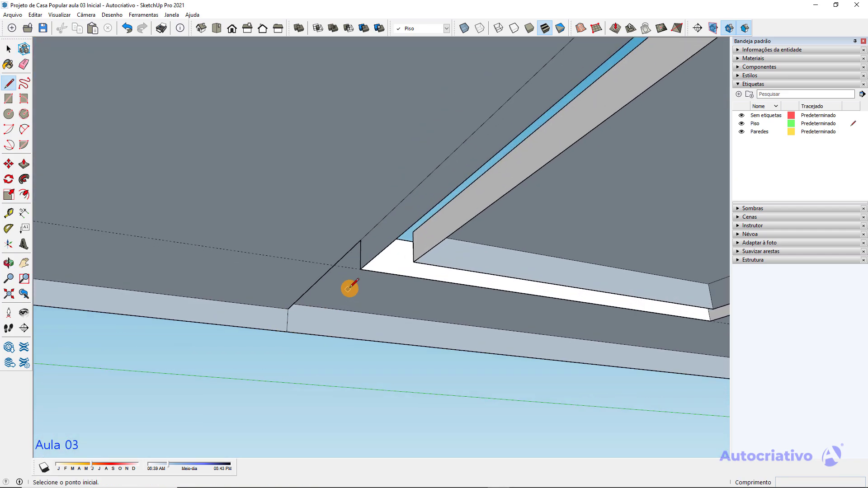
click(361, 266)
click(280, 335)
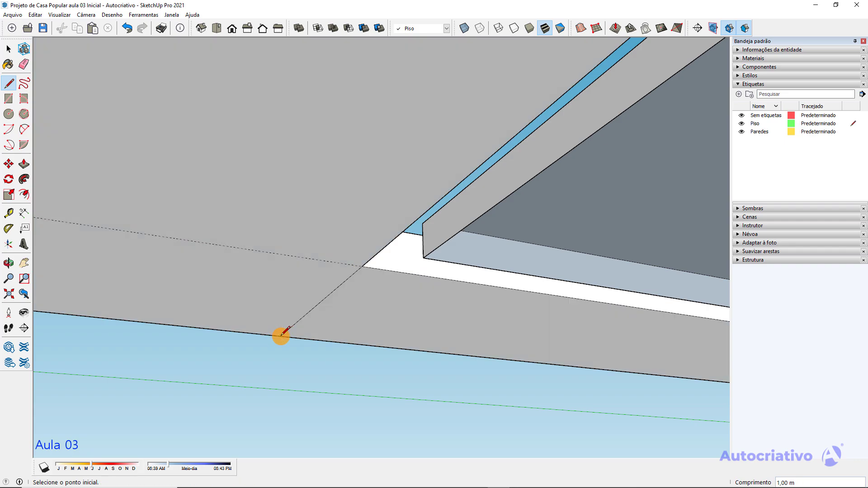
key(space)
Erase the dividing line between the front room and the corridor on the underside
scroll(282, 335, down, 2)
key(e)
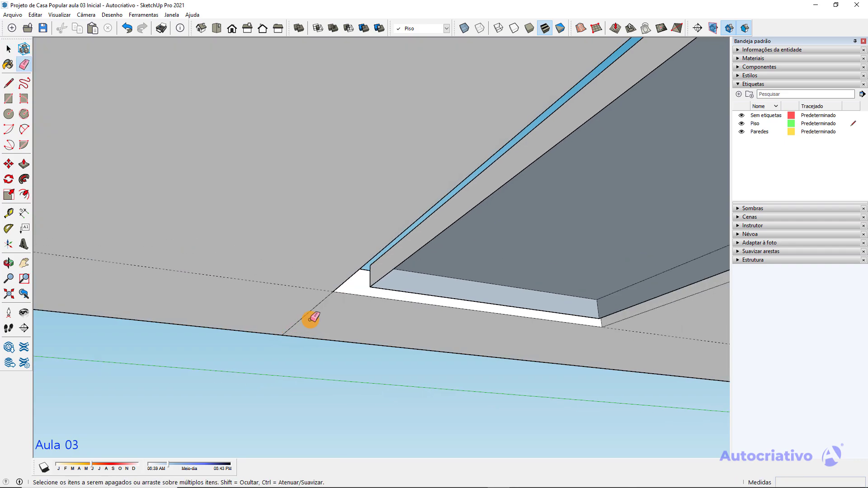
scroll(299, 271, down, 6)
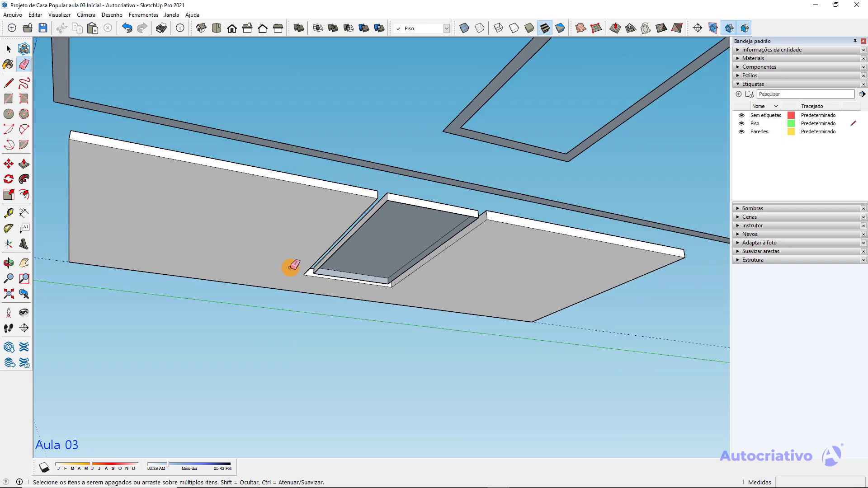
Close the middle room's underside with a 1.50 m line along its outer bottom edge, from corner to corner
mouse_move(291, 265)
middle_down()
mouse_move(369, 275)
mouse_move(242, 275)
mouse_move(258, 283)
mouse_move(294, 215)
middle_up()
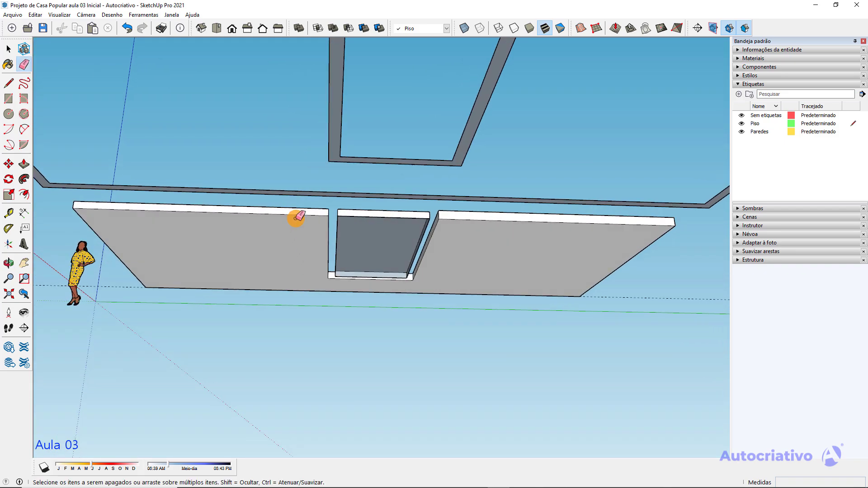
scroll(310, 204, up, 5)
mouse_move(479, 273)
middle_down()
mouse_move(462, 301)
mouse_move(494, 222)
middle_up()
mouse_move(313, 256)
middle_down()
mouse_move(387, 381)
mouse_move(500, 399)
mouse_move(120, 289)
mouse_move(153, 281)
mouse_move(451, 341)
mouse_move(362, 269)
middle_up()
scroll(359, 276, down, 4)
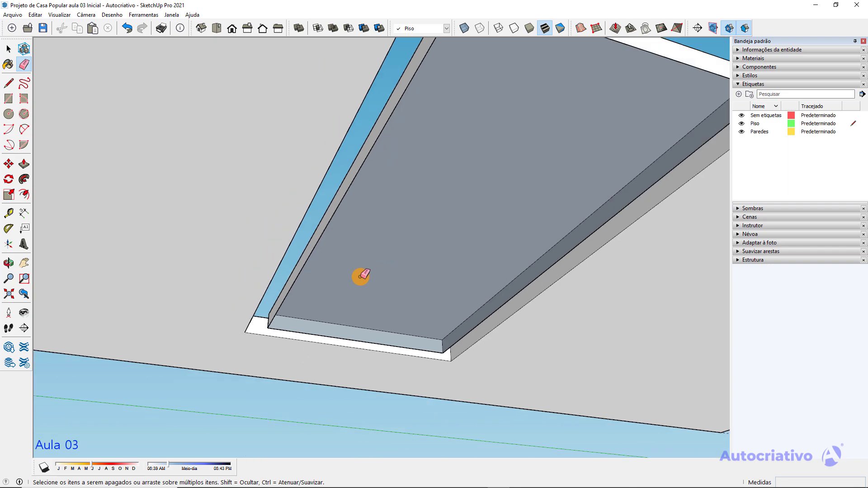
middle_drag(447, 242, 361, 265)
key(space)
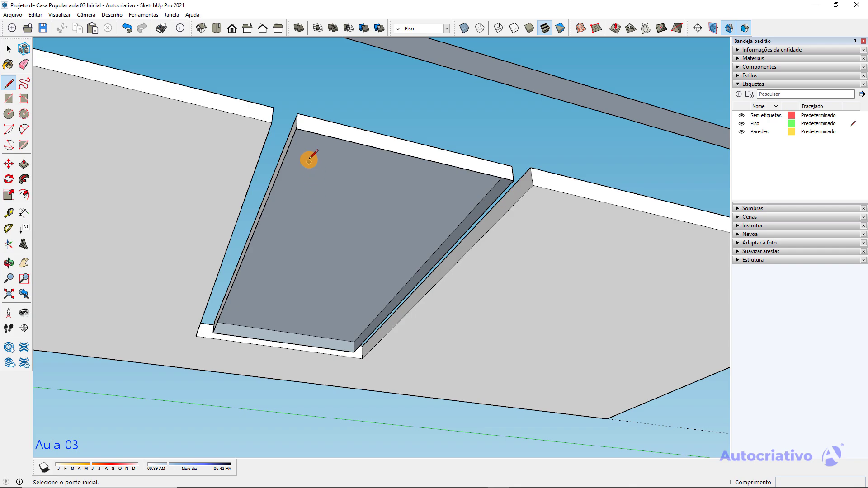
click(296, 129)
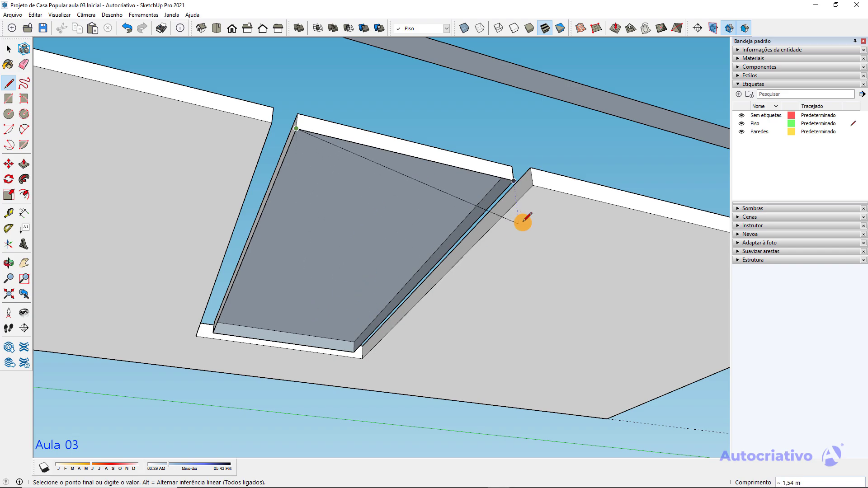
click(514, 181)
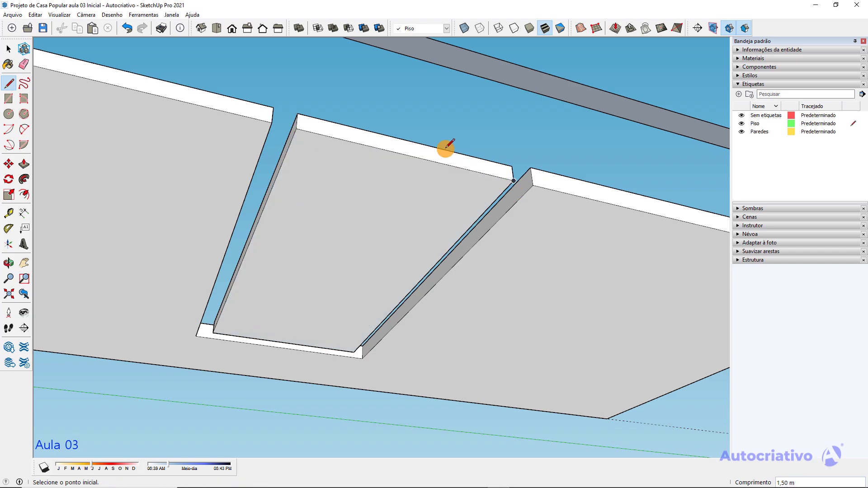
key(space)
Check the bottom faces of the middle room and the surrounding floors by selecting them, and clear the selection
middle_drag(397, 97, 371, 116)
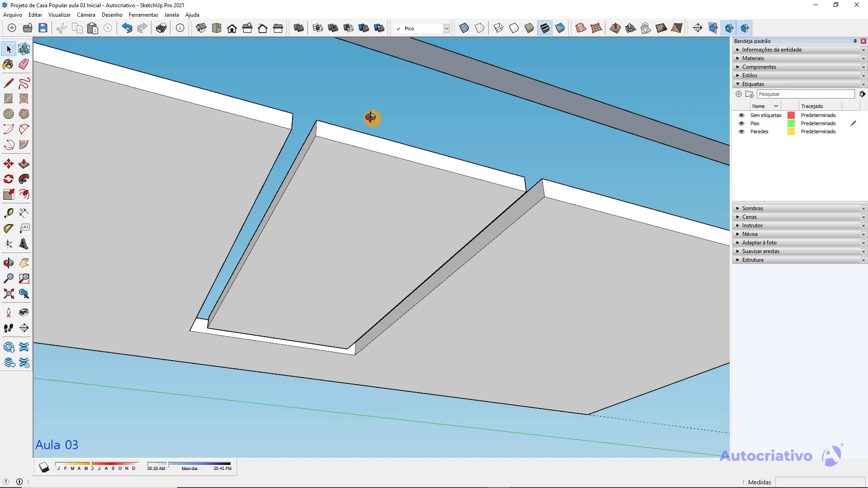
click(377, 193)
click(528, 231)
click(435, 184)
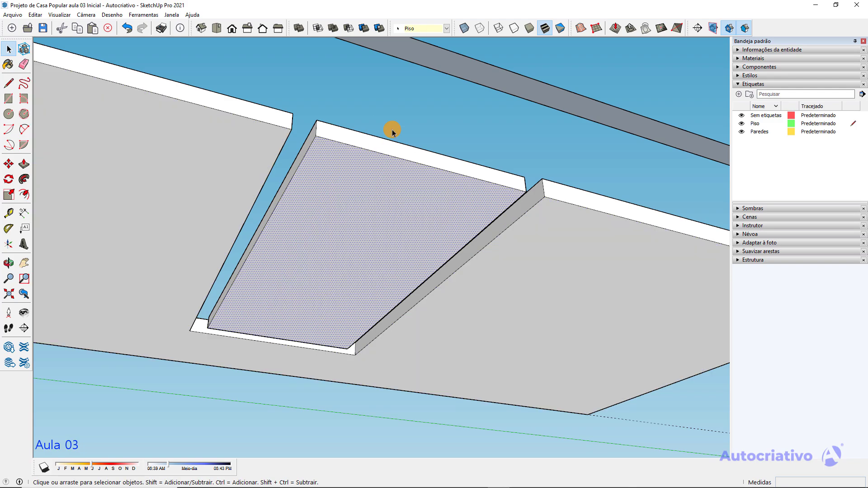
click(222, 134)
click(387, 89)
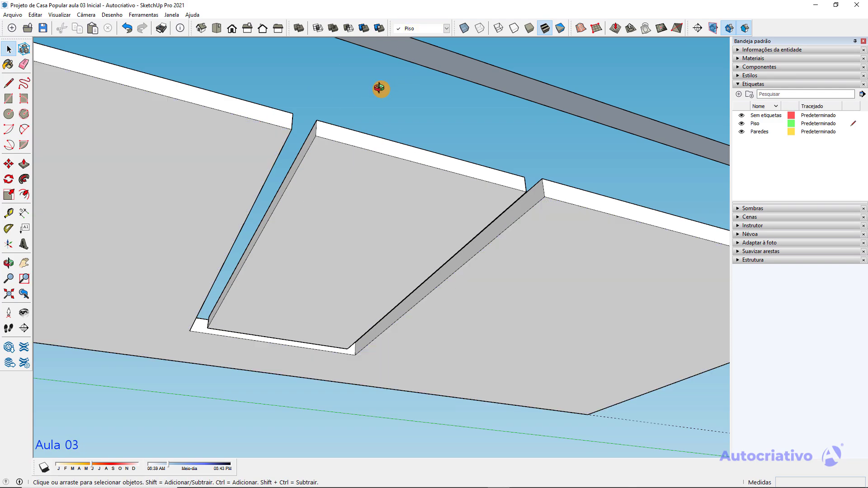
middle_drag(380, 88, 453, 242)
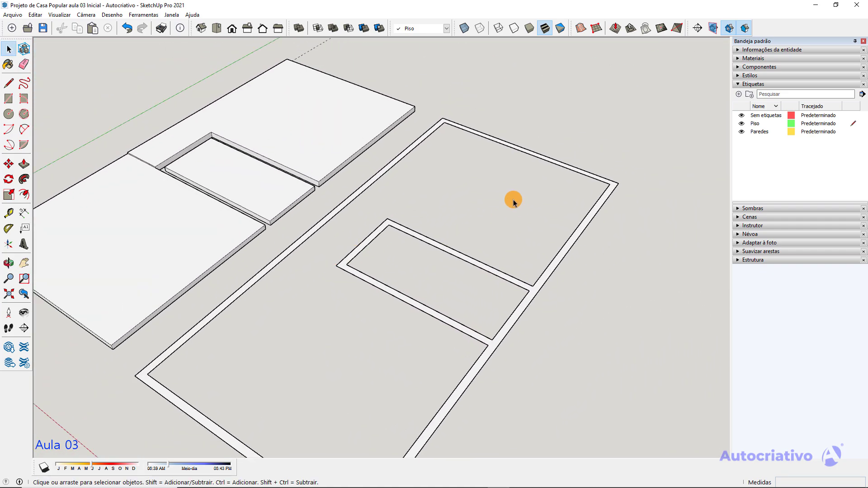
Assign the whole copied wall strip, face and edges, to the Paredes tag and deselect it
scroll(513, 200, down, 3)
shift+middle_drag(514, 251, 550, 204)
scroll(537, 254, up, 5)
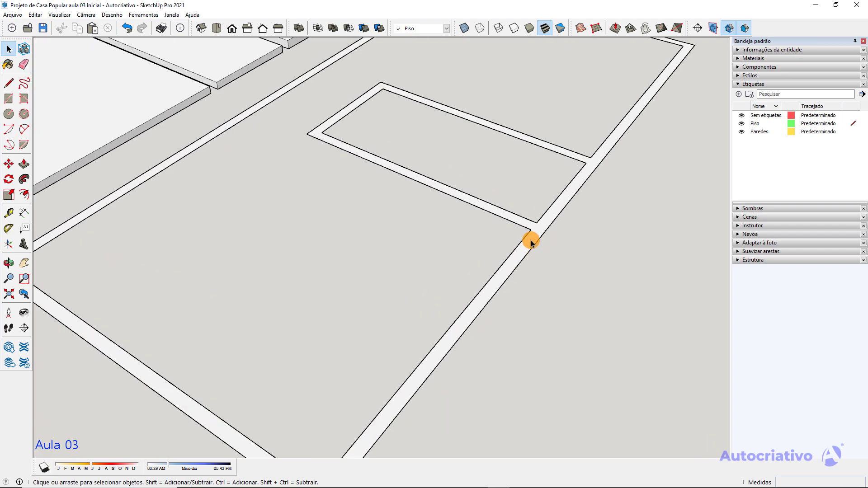
triple_click(530, 239)
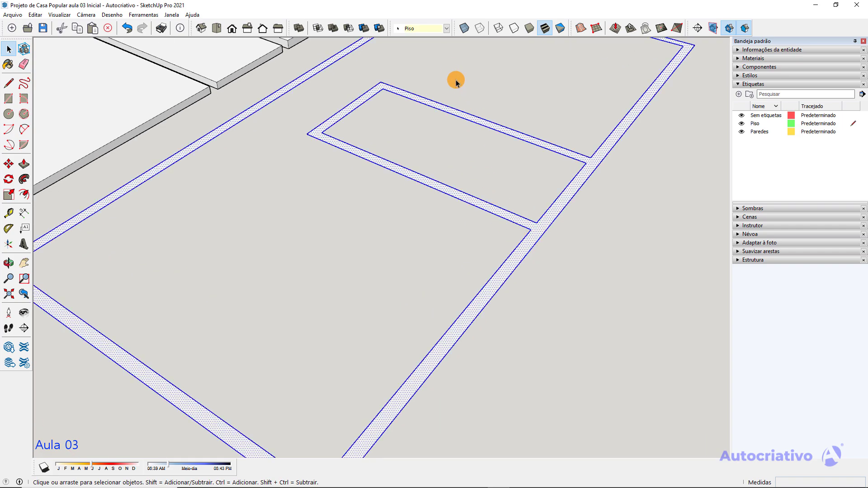
click(446, 29)
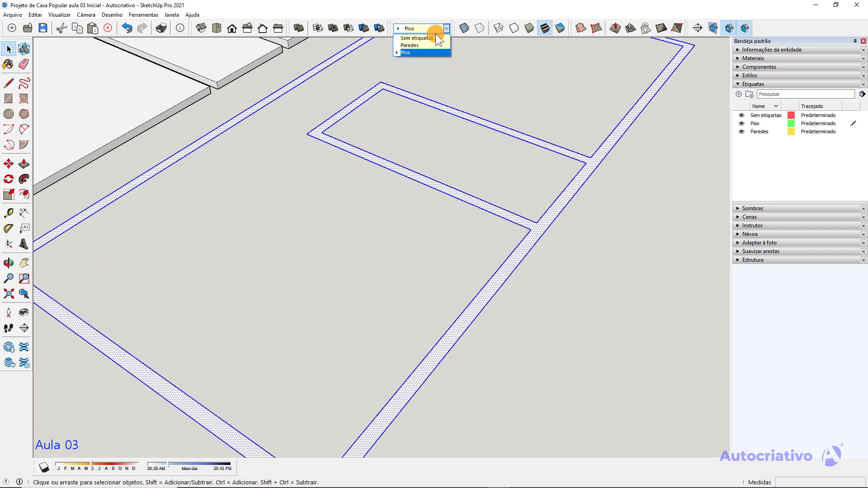
click(411, 44)
scroll(411, 106, down, 5)
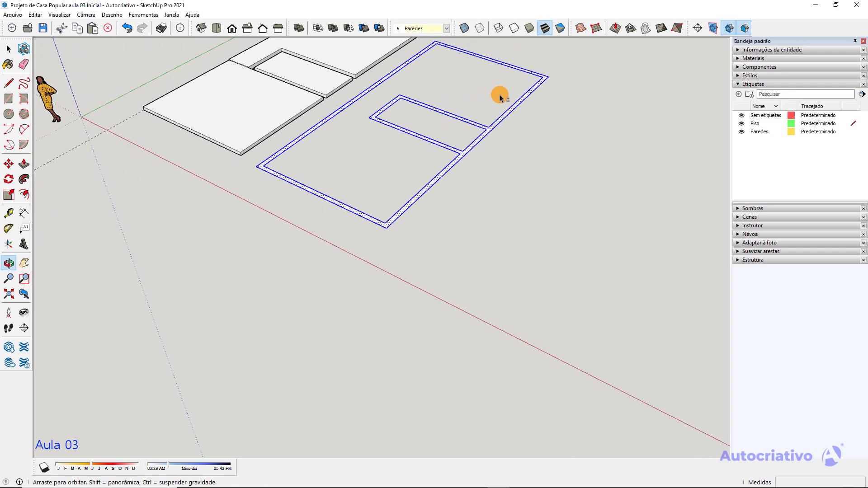
scroll(569, 229, up, 3)
scroll(558, 199, up, 1)
click(553, 157)
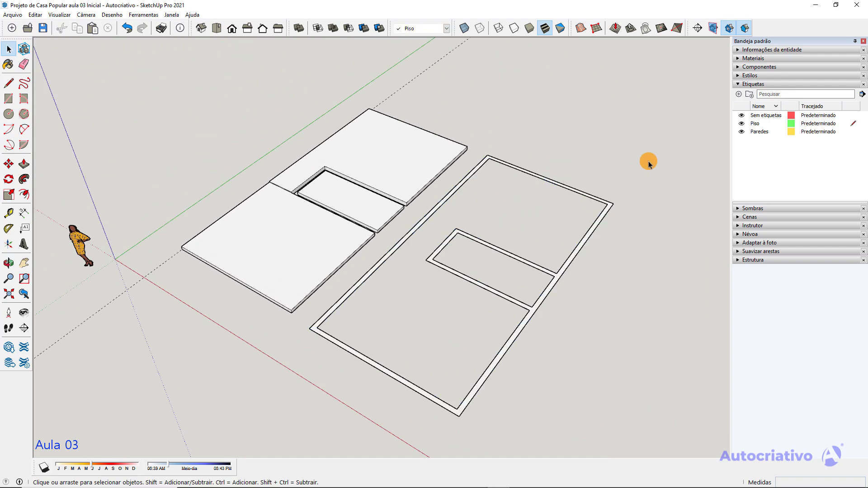
Turn on colouring by tag so the model displays each tag's colour
click(863, 93)
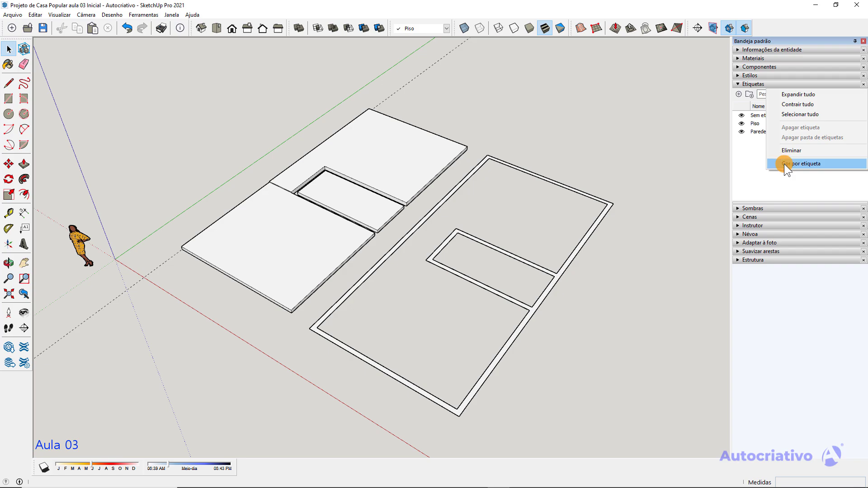
click(783, 164)
middle_drag(449, 219, 422, 260)
scroll(413, 259, up, 1)
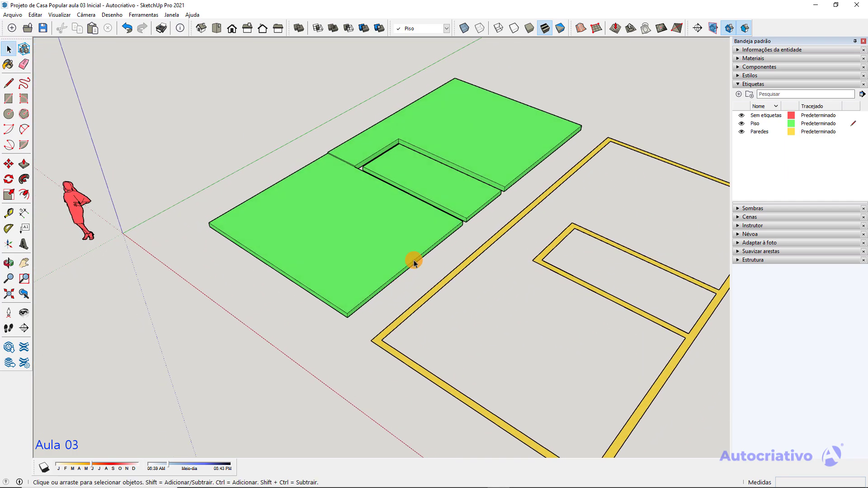
Select all connected geometry of the large floor slab covering the front room, corridor and rear room, and group it
scroll(327, 226, up, 5)
triple_click(331, 196)
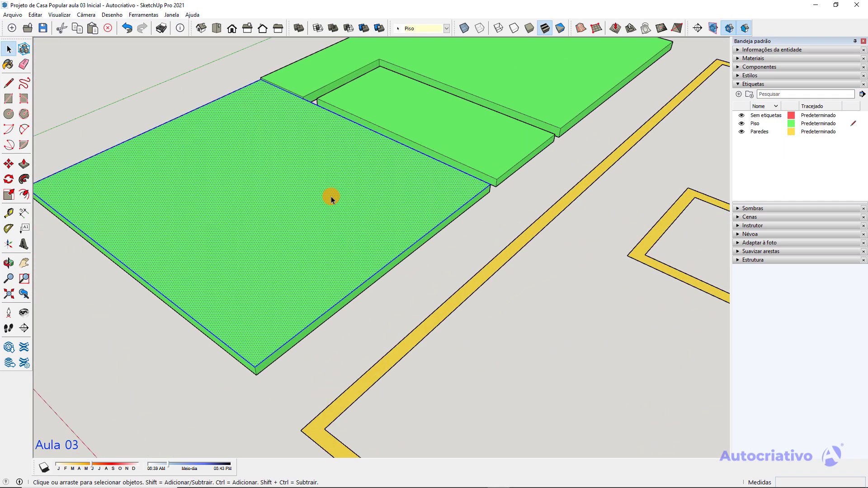
right_click(331, 196)
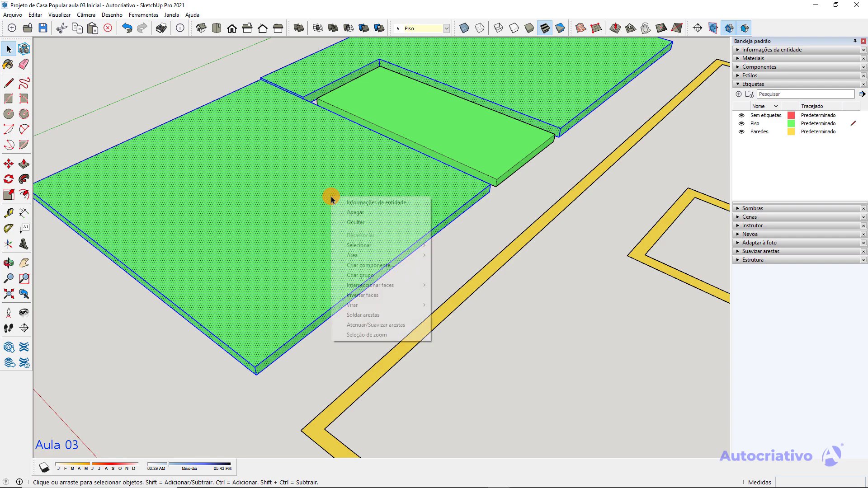
click(359, 276)
Group the middle room's floor slab with all its connected faces and edges
middle_drag(397, 195, 413, 193)
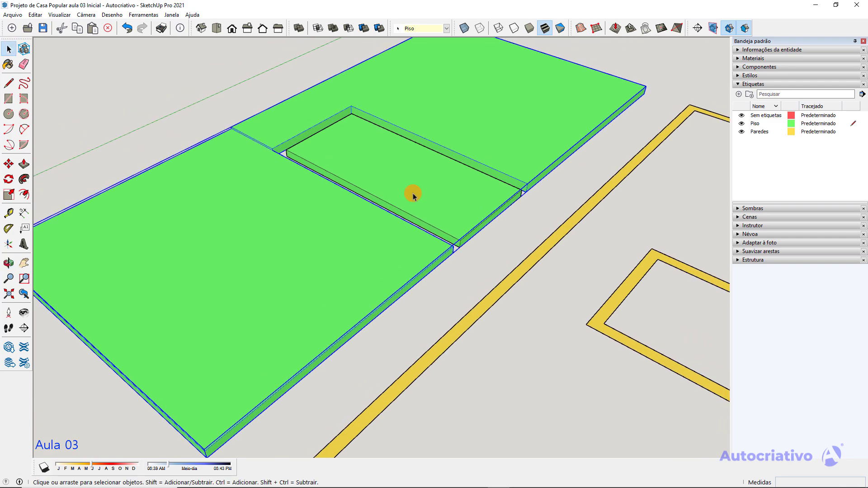
click(413, 193)
right_click(413, 194)
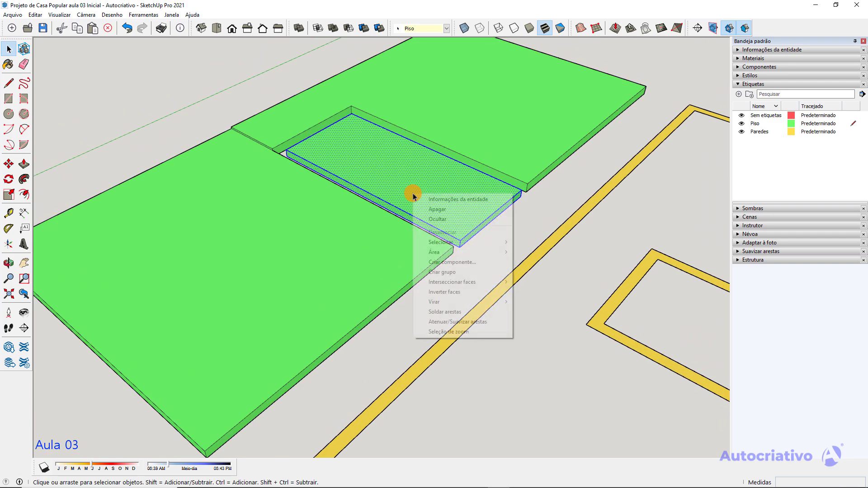
click(452, 272)
Group the wall strip's face together with its edges
scroll(451, 273, down, 4)
shift+middle_drag(452, 273, 445, 100)
scroll(341, 175, up, 1)
scroll(341, 176, up, 1)
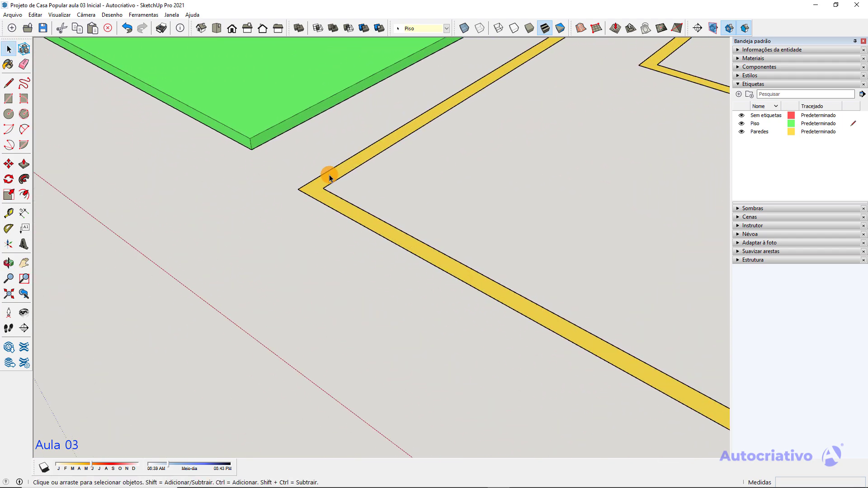
double_click(329, 177)
right_click(330, 177)
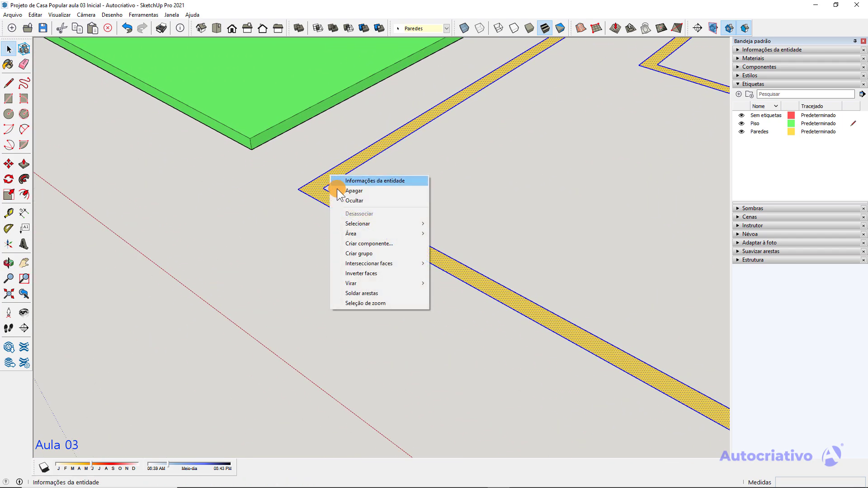
click(370, 251)
Move the wall group by its inner front corner onto the matching bottom corner of the front room's floor
scroll(316, 205, down, 1)
scroll(289, 229, down, 2)
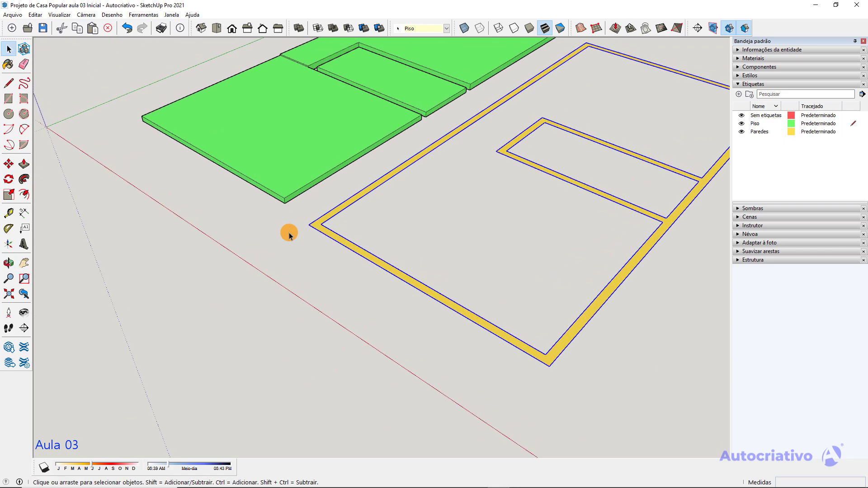
key(m)
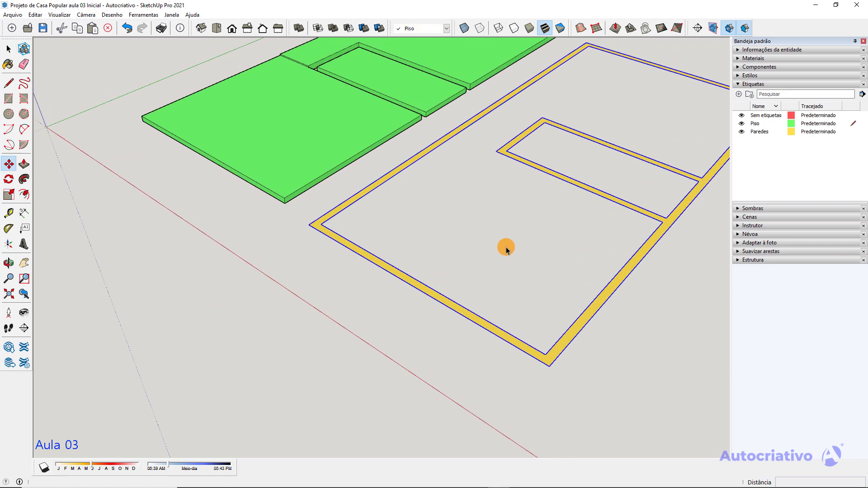
scroll(543, 353, up, 6)
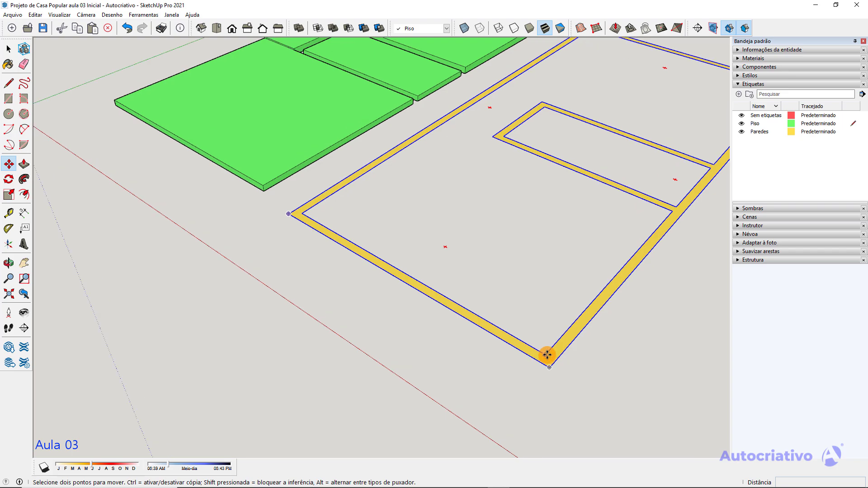
click(540, 374)
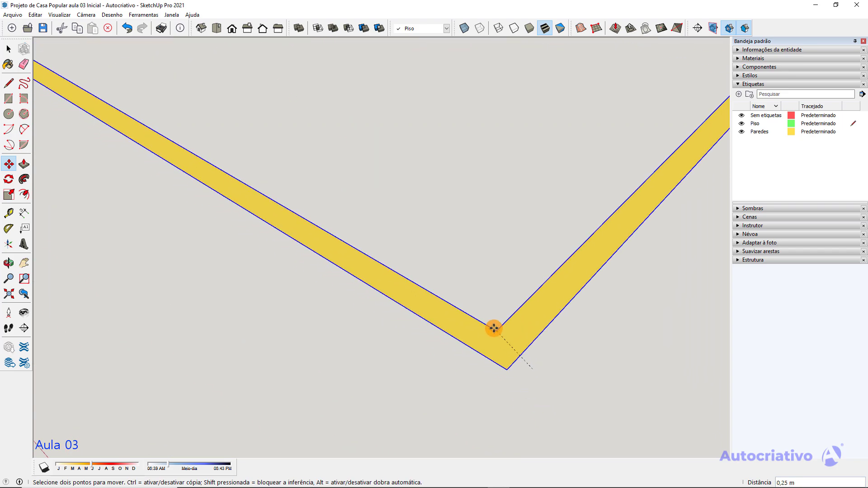
scroll(511, 217, down, 8)
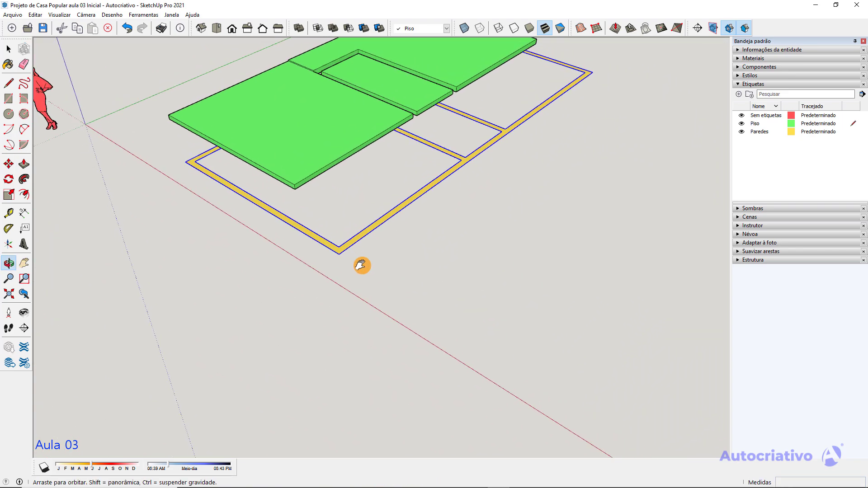
scroll(362, 265, up, 6)
scroll(389, 237, up, 4)
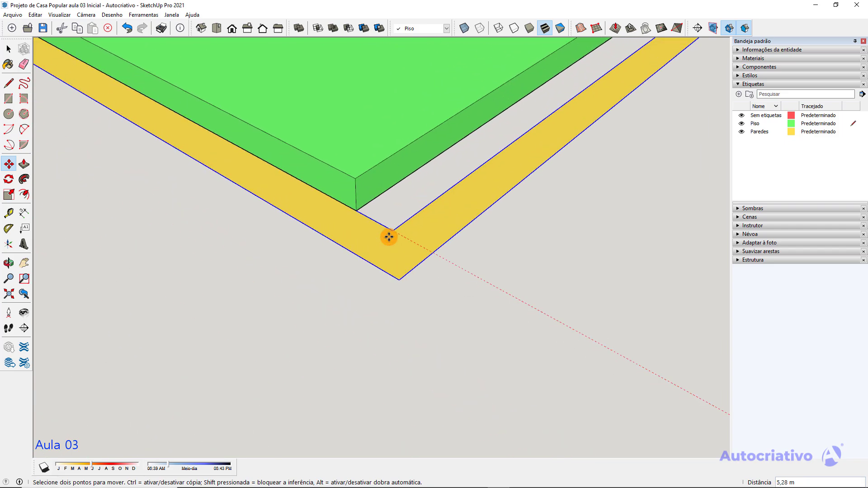
click(342, 200)
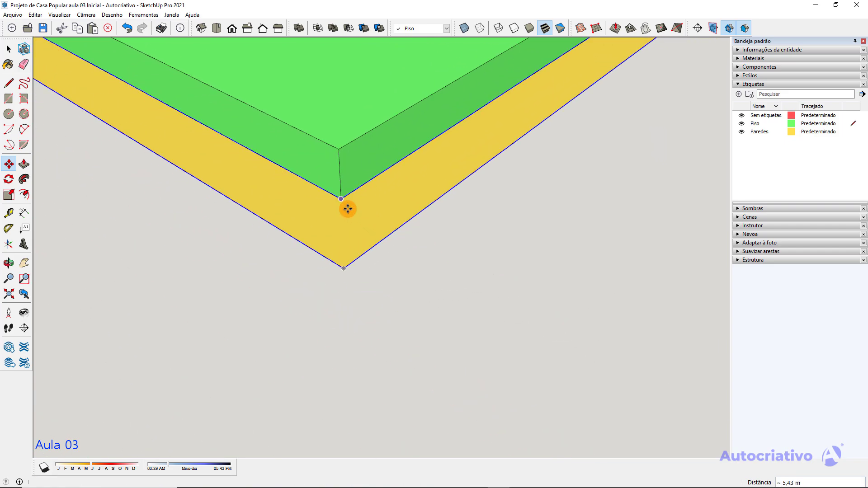
key(space)
scroll(436, 272, down, 3)
scroll(443, 270, down, 4)
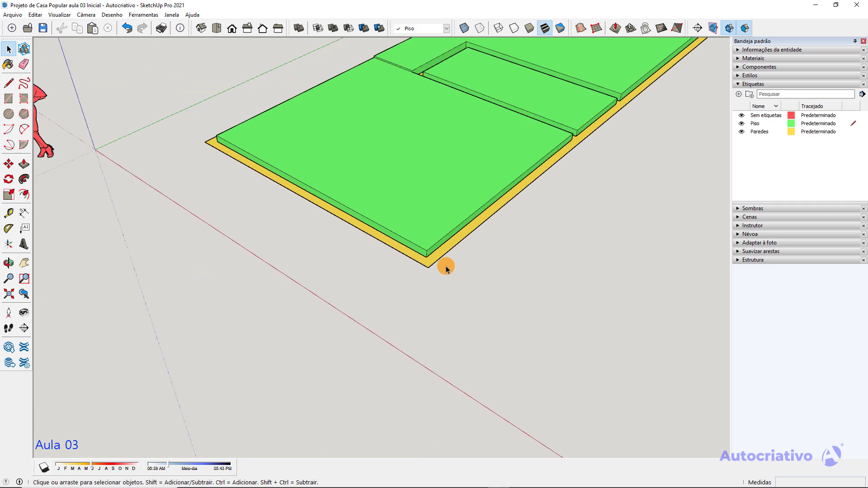
Check the wall group's fit around the floor slab by selecting it, and clear the selection
middle_drag(444, 267, 395, 271)
scroll(392, 234, up, 4)
scroll(392, 234, up, 3)
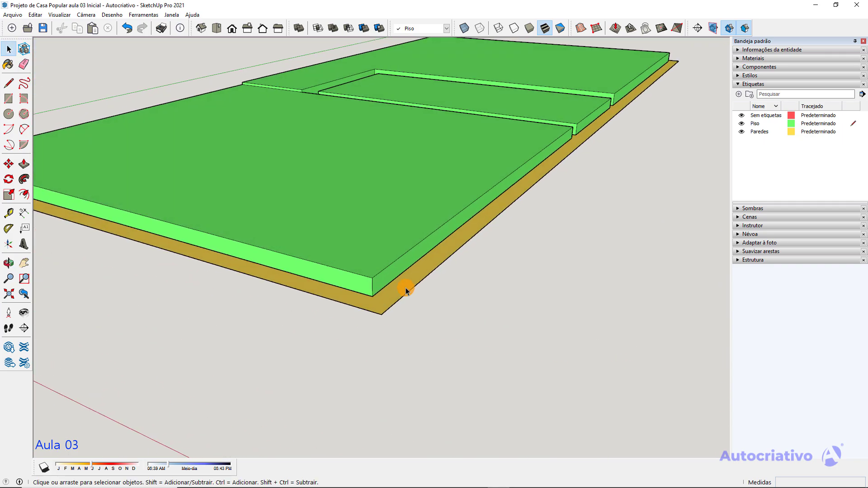
click(393, 269)
click(408, 280)
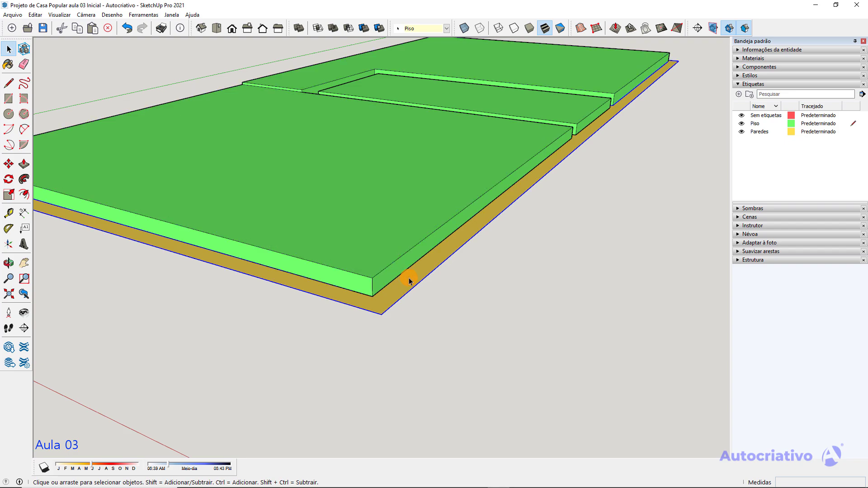
click(473, 280)
Make Paredes the active tag and, inside the wall group, push/pull the strip's face up 2.90 m
middle_drag(473, 280, 448, 313)
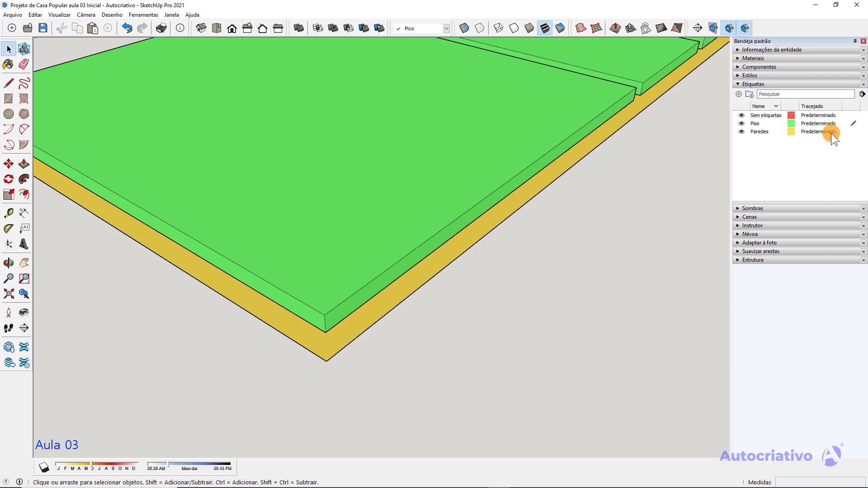
click(854, 132)
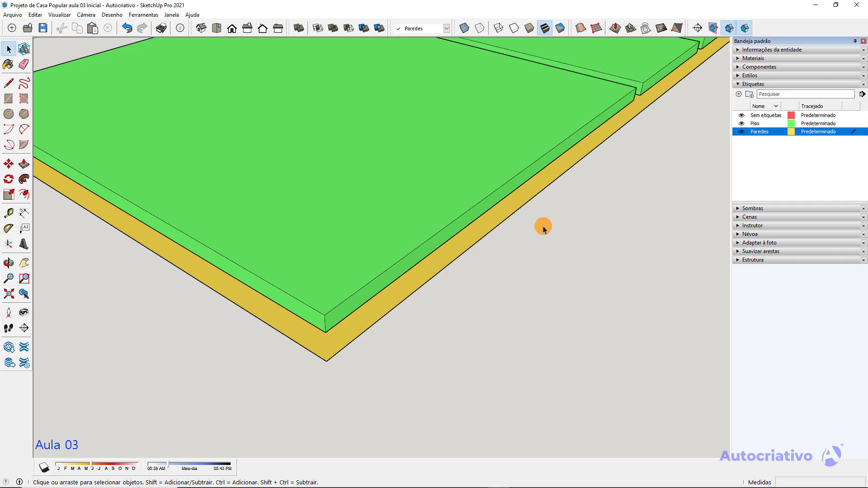
middle_drag(467, 285, 483, 283)
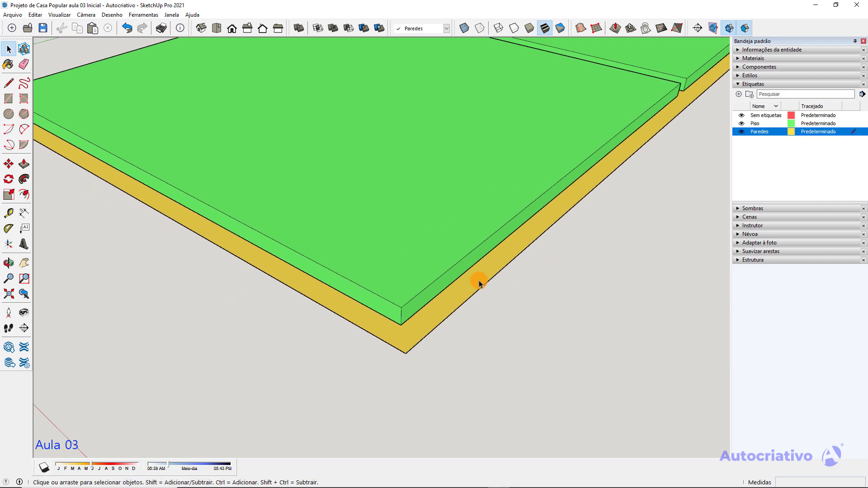
double_click(480, 284)
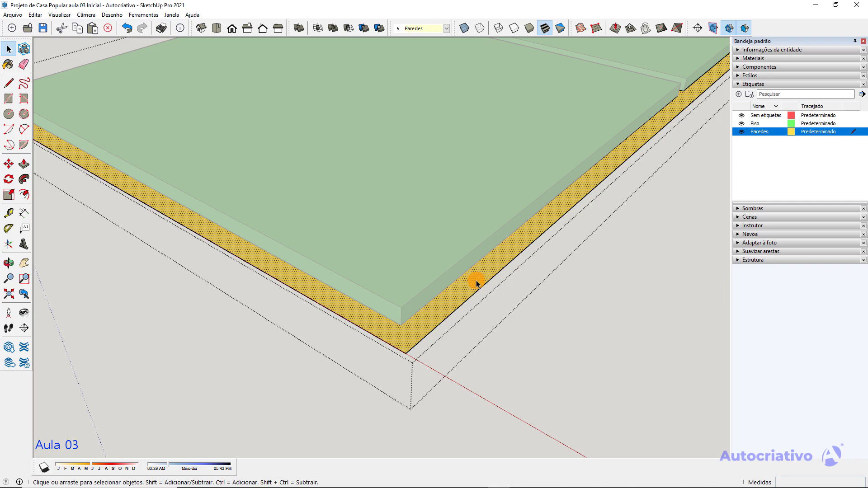
key(p)
click(475, 280)
scroll(476, 231, down, 5)
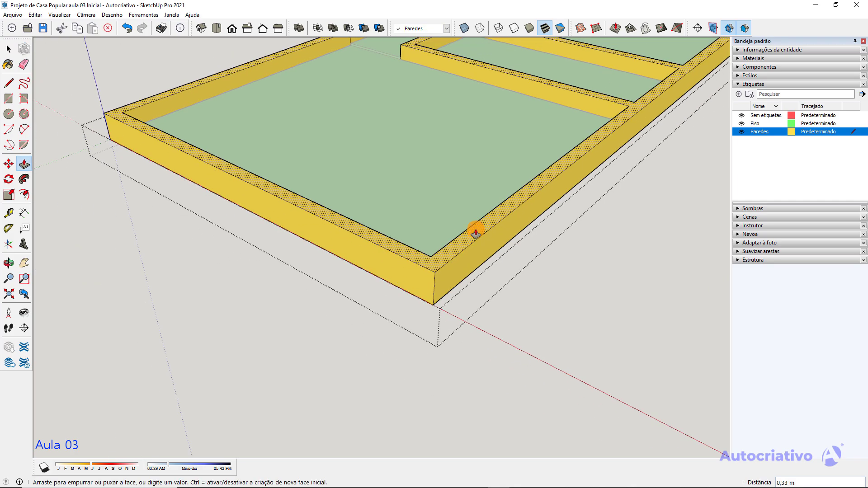
shift+middle_drag(467, 208, 411, 351)
scroll(411, 351, down, 1)
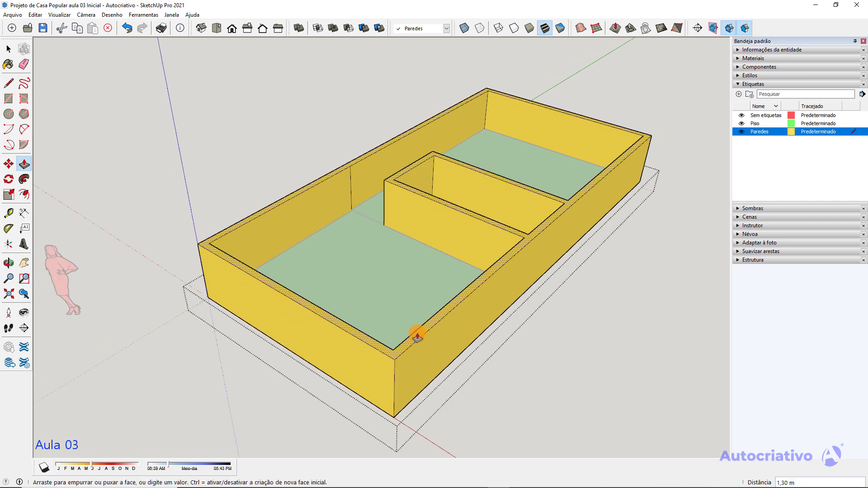
middle_drag(422, 306, 442, 333)
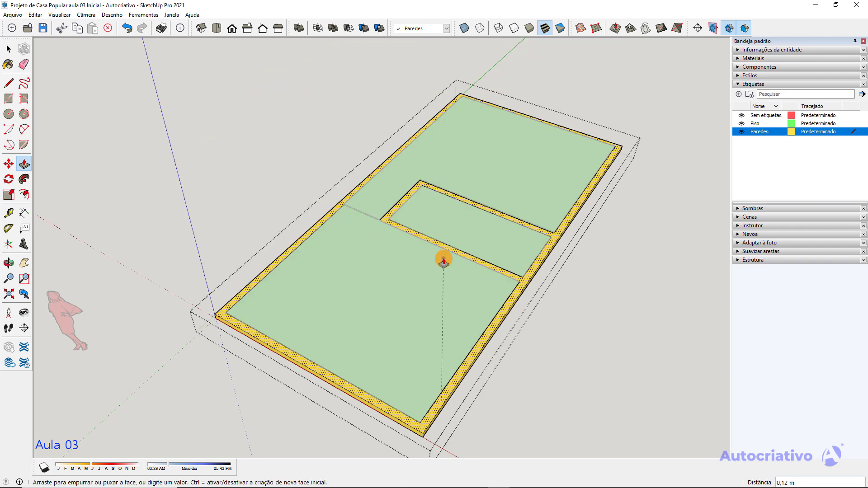
key(Return)
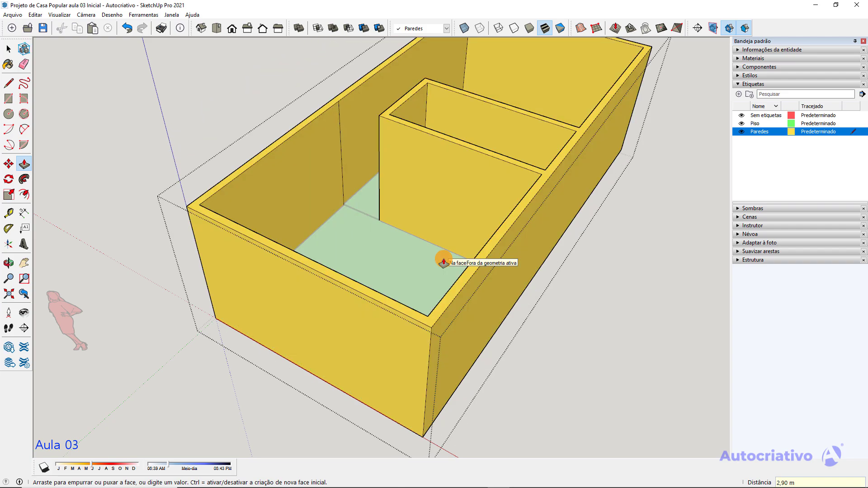
key(space)
Try to measure with the Tape Measure from the rear room's floor edge at the long wall
key(t)
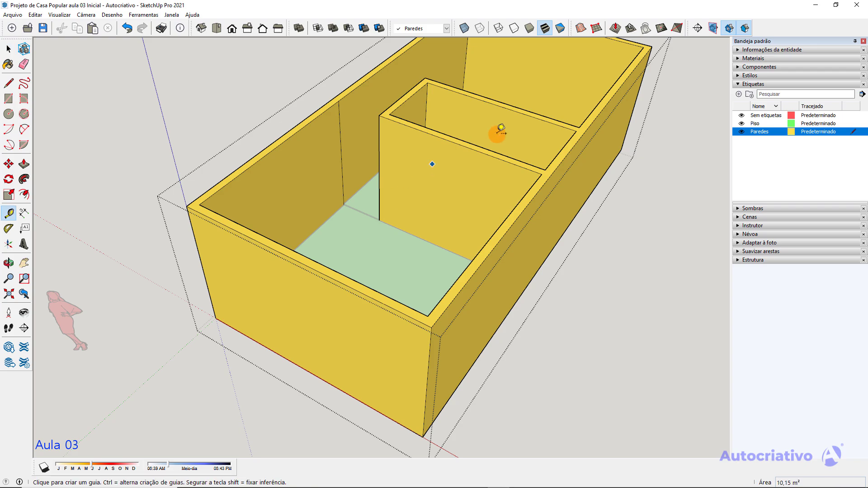
scroll(499, 132, up, 3)
middle_drag(506, 108, 398, 216)
scroll(397, 217, up, 2)
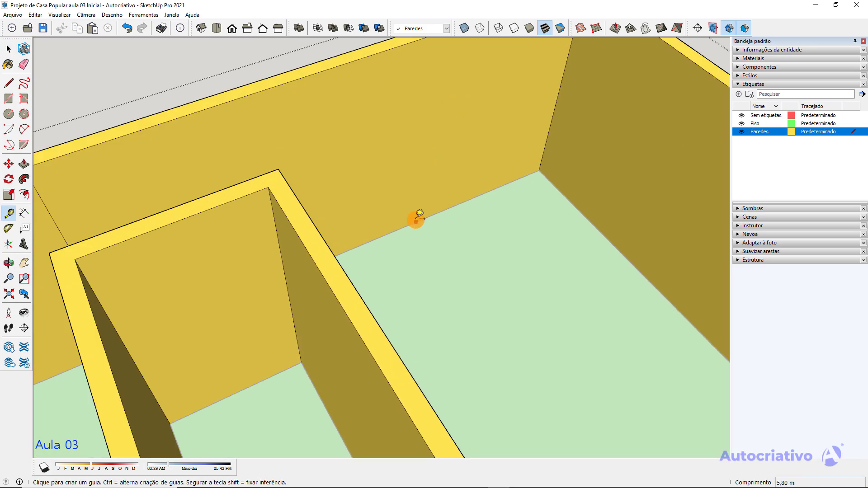
click(413, 216)
scroll(409, 224, up, 3)
scroll(415, 235, down, 2)
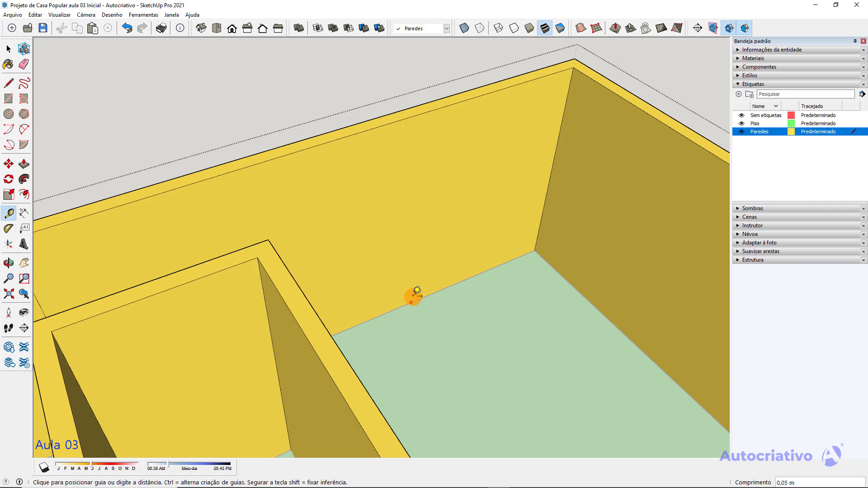
key(space)
scroll(414, 149, down, 6)
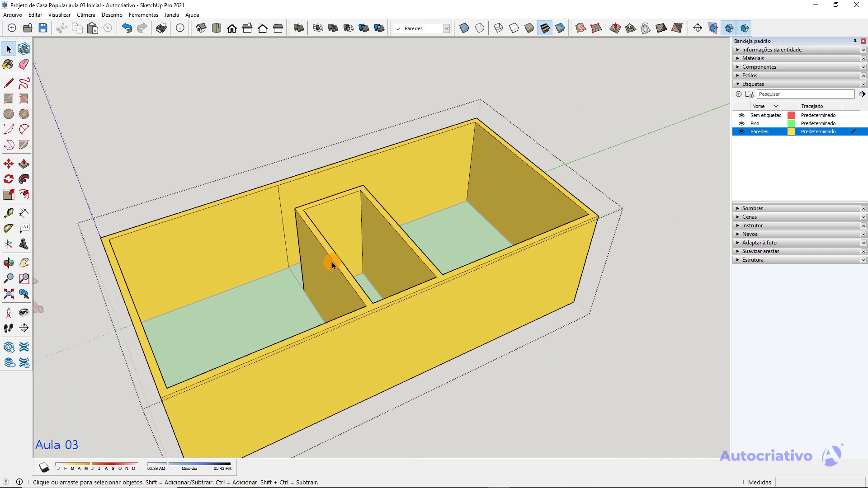
key(space)
Close the wall group to finish editing it
middle_drag(334, 265, 453, 192)
scroll(487, 265, down, 4)
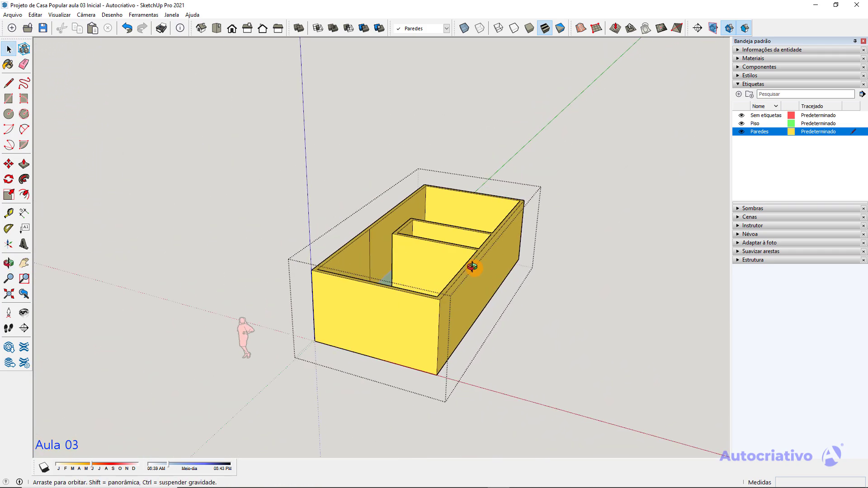
middle_drag(471, 267, 527, 242)
right_click(547, 239)
click(567, 240)
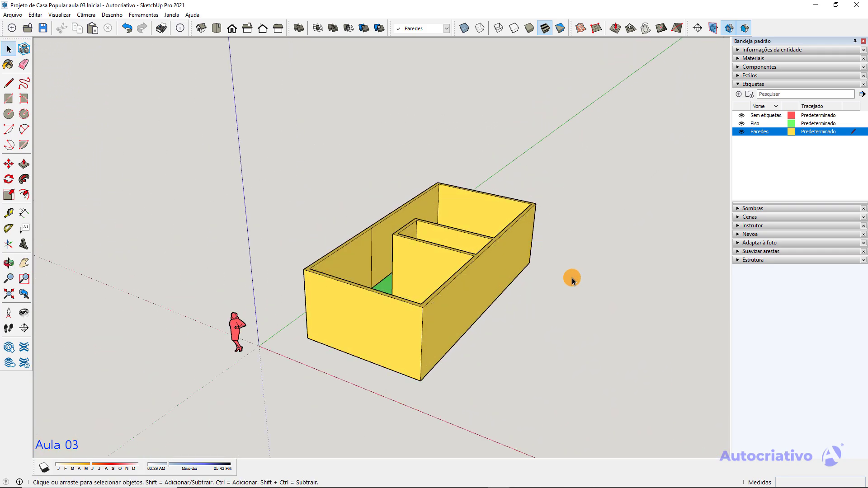
middle_drag(572, 278, 356, 330)
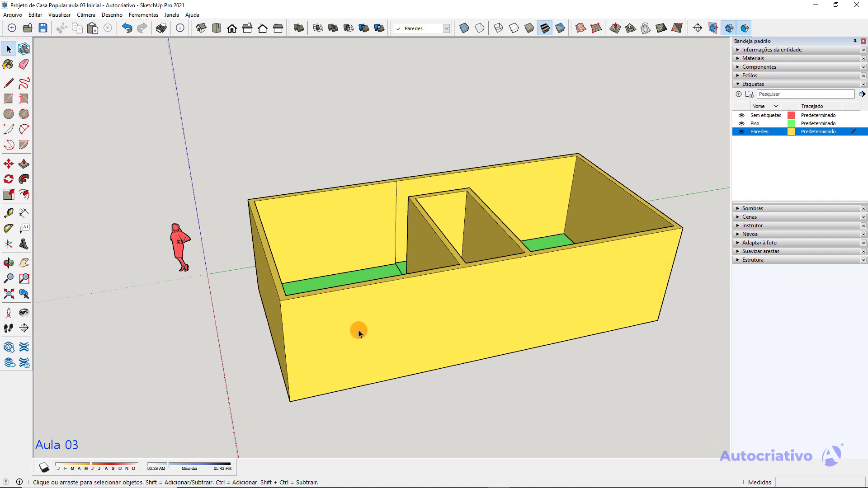
scroll(355, 330, up, 4)
middle_drag(449, 318, 475, 341)
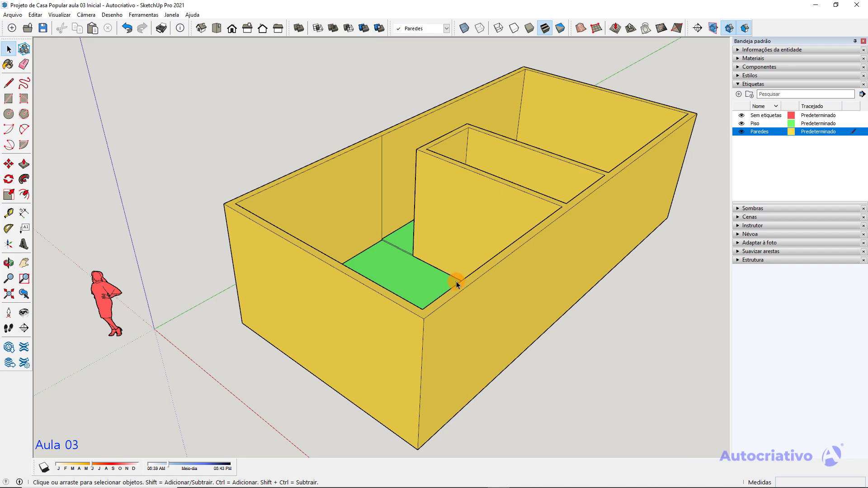
middle_drag(457, 285, 448, 246)
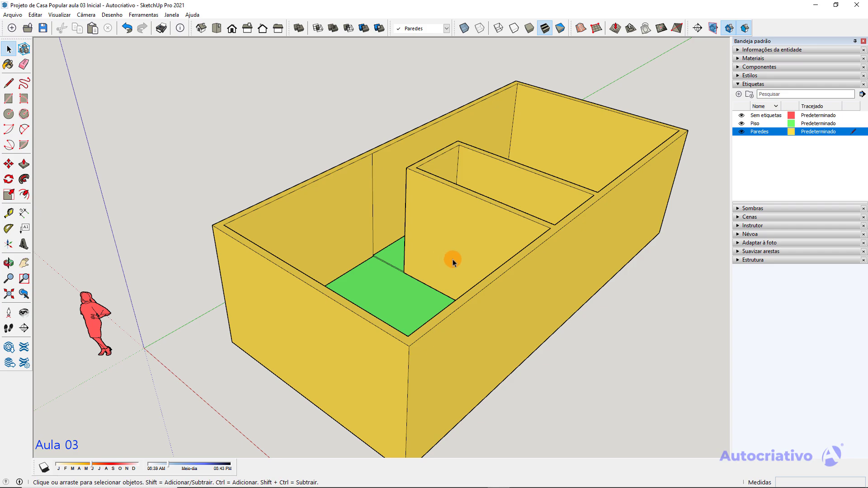
Turn off colour by tag, then collapse the tag list and narrow the default tray
click(862, 94)
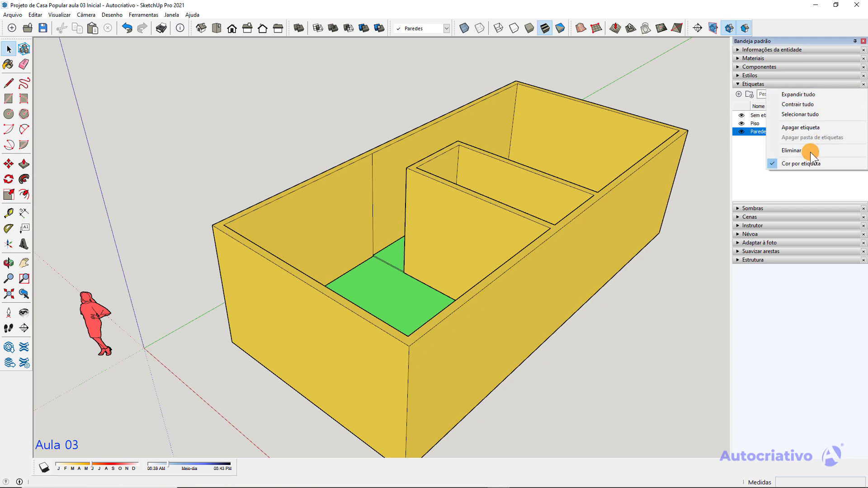
click(771, 162)
scroll(590, 332, down, 2)
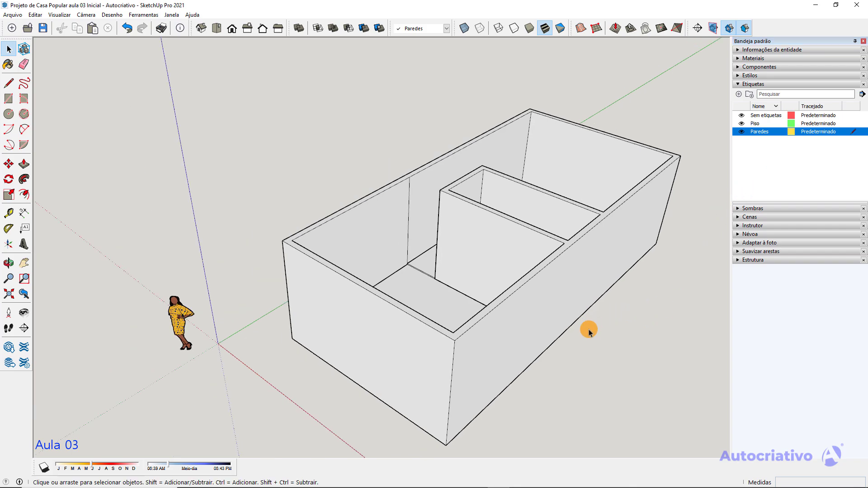
middle_drag(589, 332, 644, 262)
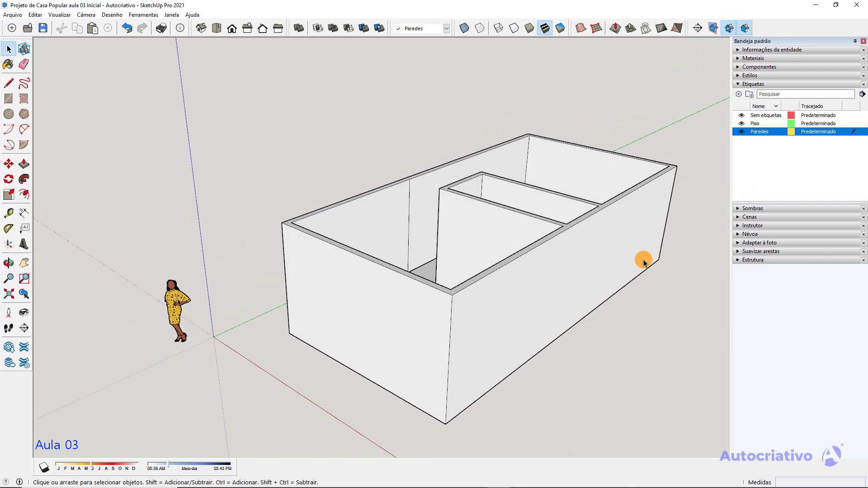
click(737, 84)
drag(731, 106, 740, 113)
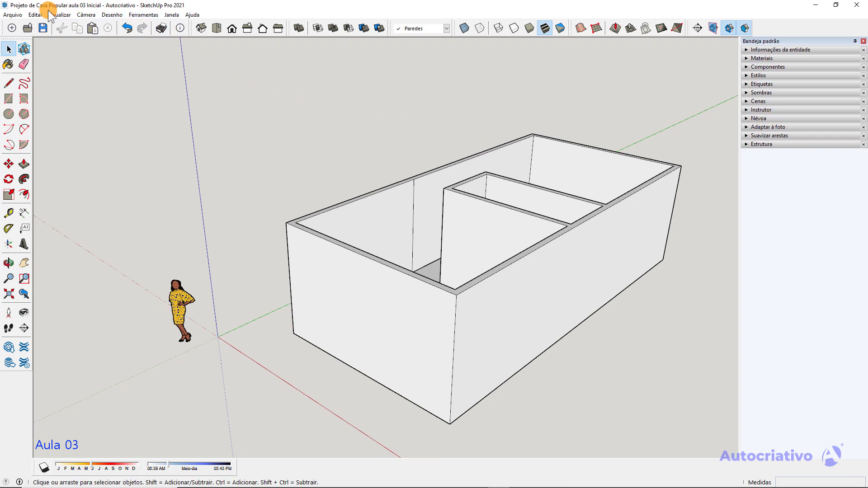
Save the model as a new file named "Projeto de Casa Popular aula 03 Final - Autocriativo" in the Tema da Aula 03 folder
click(17, 15)
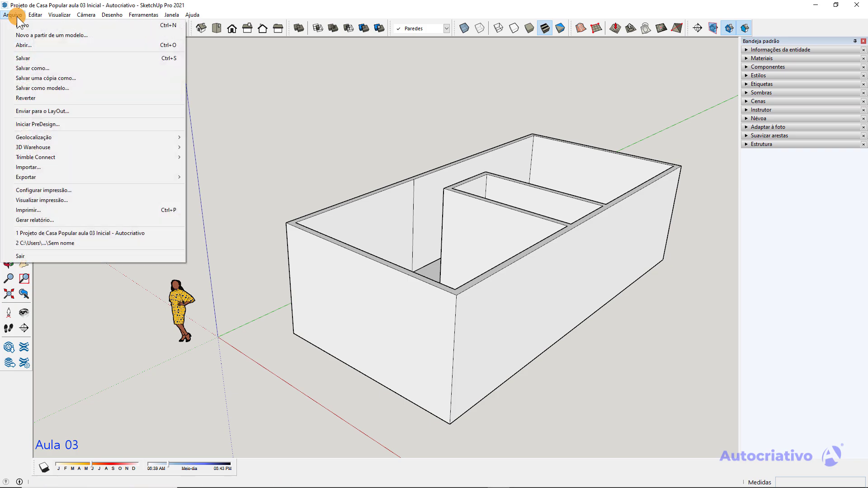
click(43, 68)
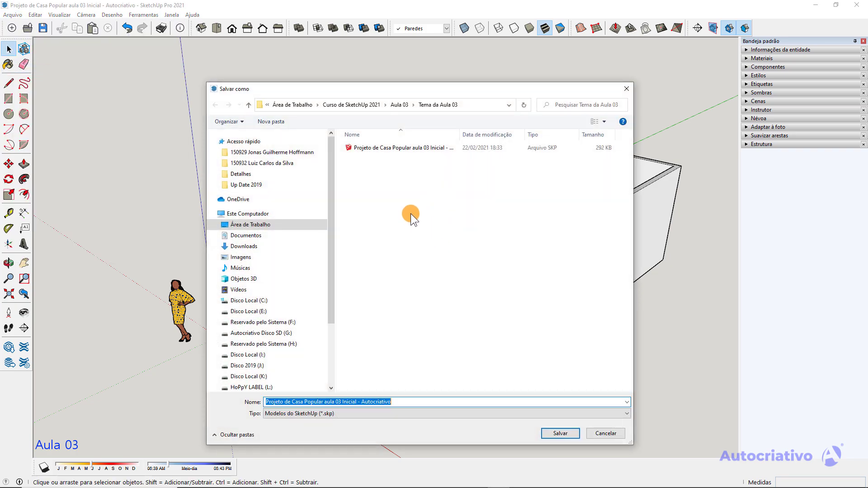
click(419, 148)
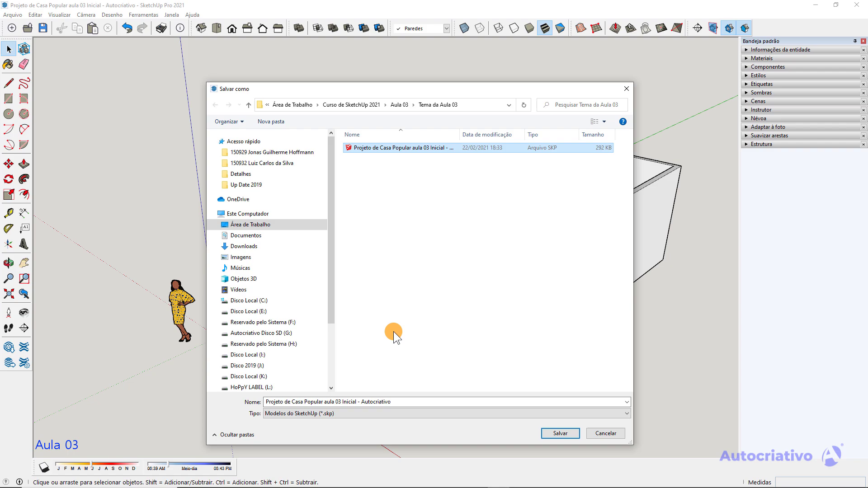
click(362, 402)
click(357, 402)
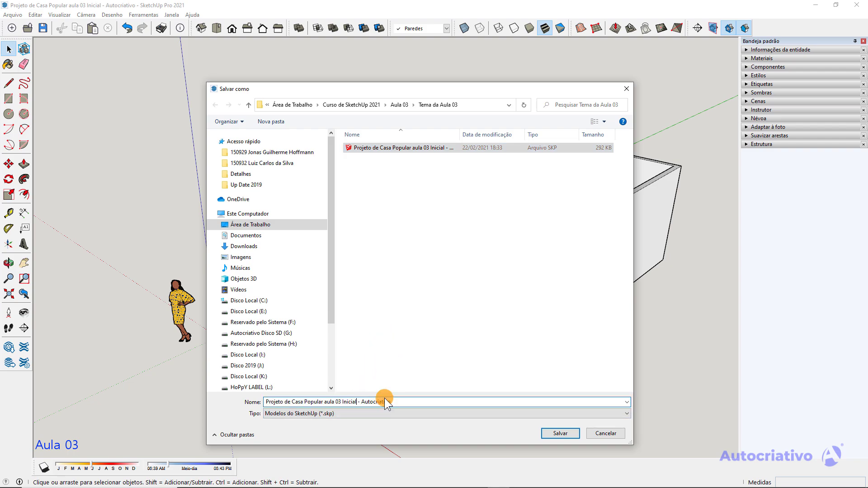
key(BackSpace)
key(BackSpace)
key(BackSpace)
key(BackSpace)
key(BackSpace)
key(BackSpace)
key(BackSpace)
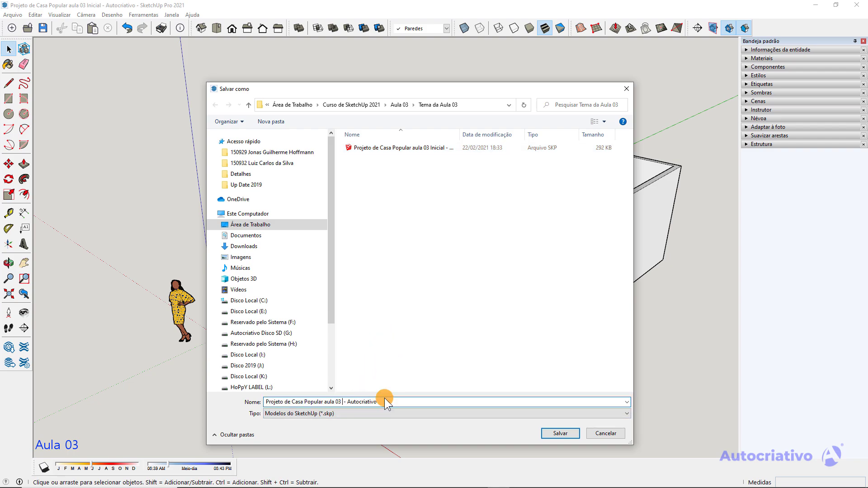
text(Final)
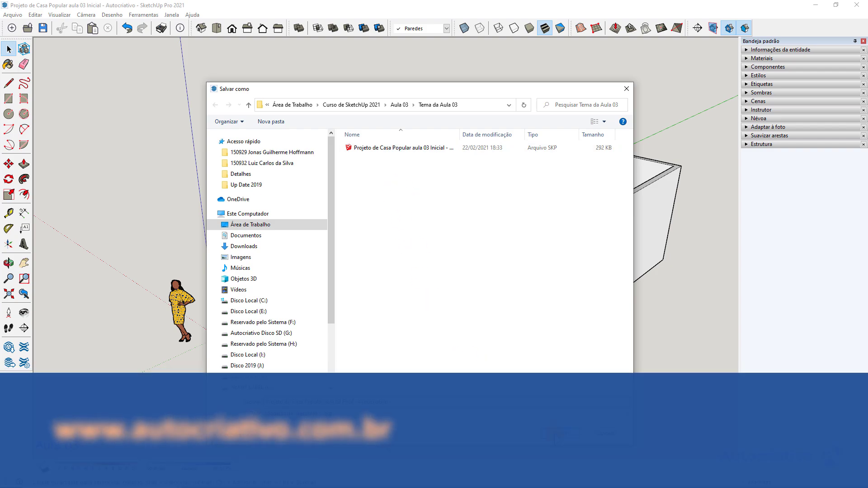
click(557, 434)
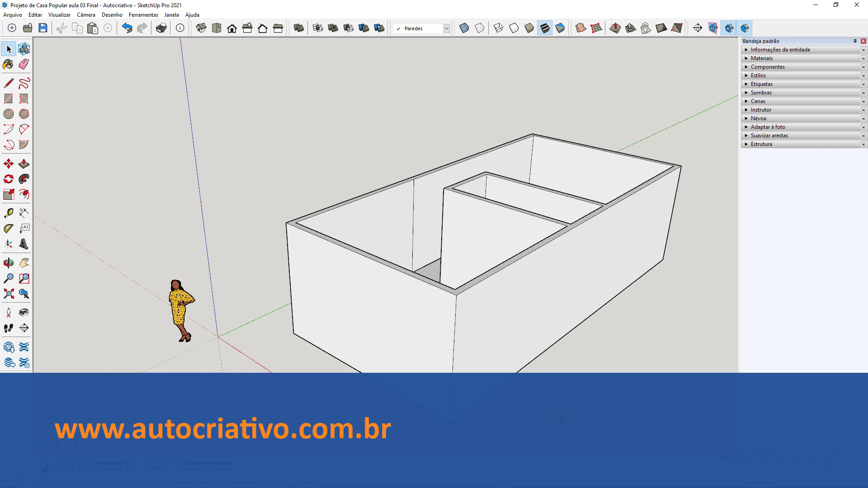
middle_drag(519, 321, 474, 294)
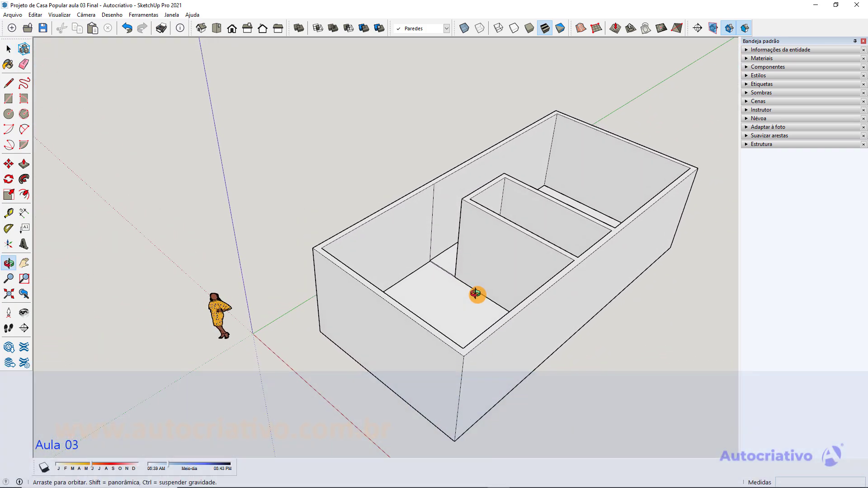
scroll(456, 264, up, 4)
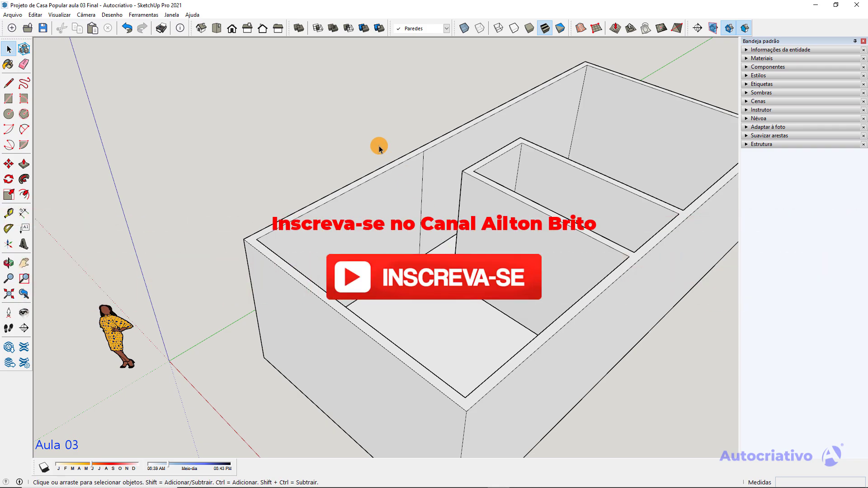
scroll(337, 199, down, 5)
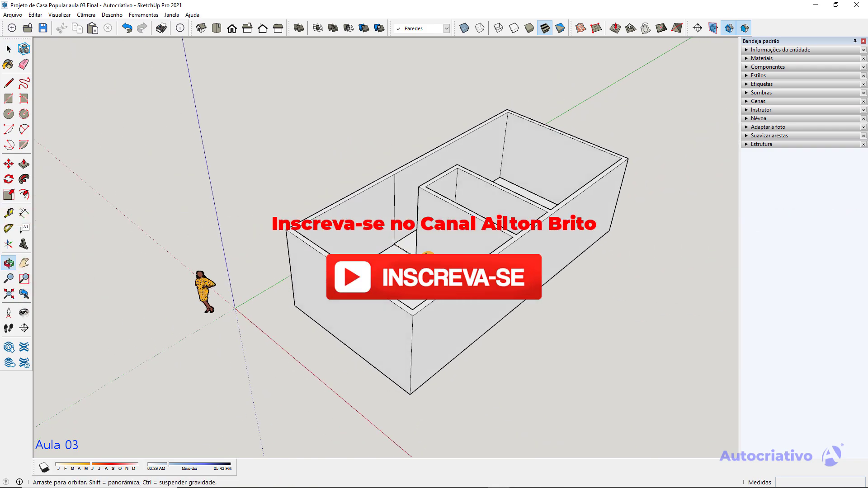
scroll(434, 243, up, 5)
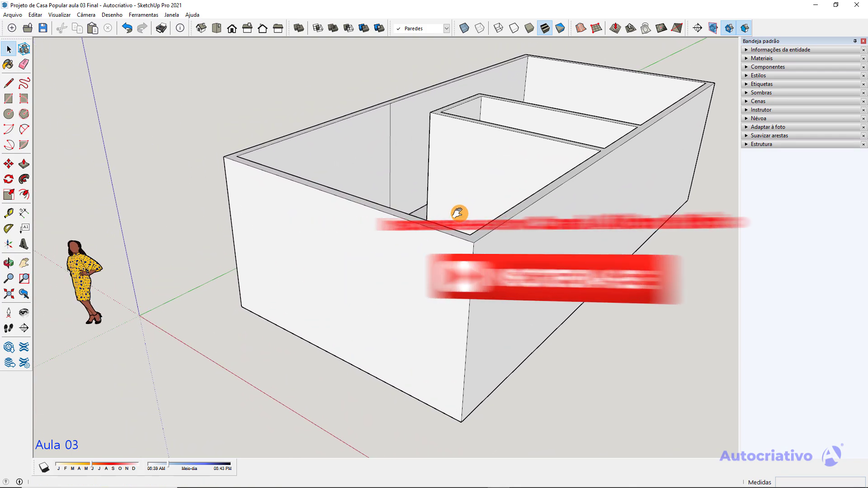